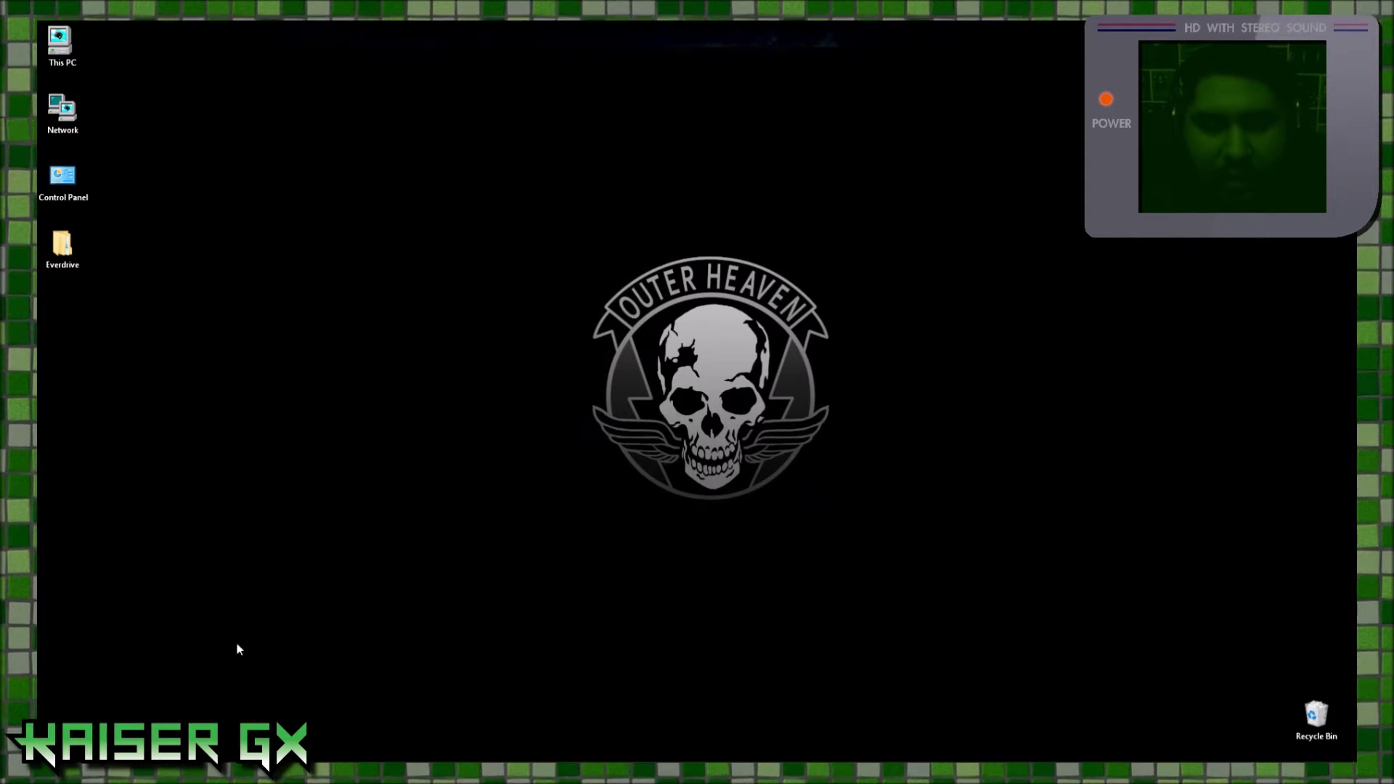
Open File Explorer, go to the Nes Hacking folder in Downloads, and locate the tlp application.
{"action": "key", "text": "super+e"}
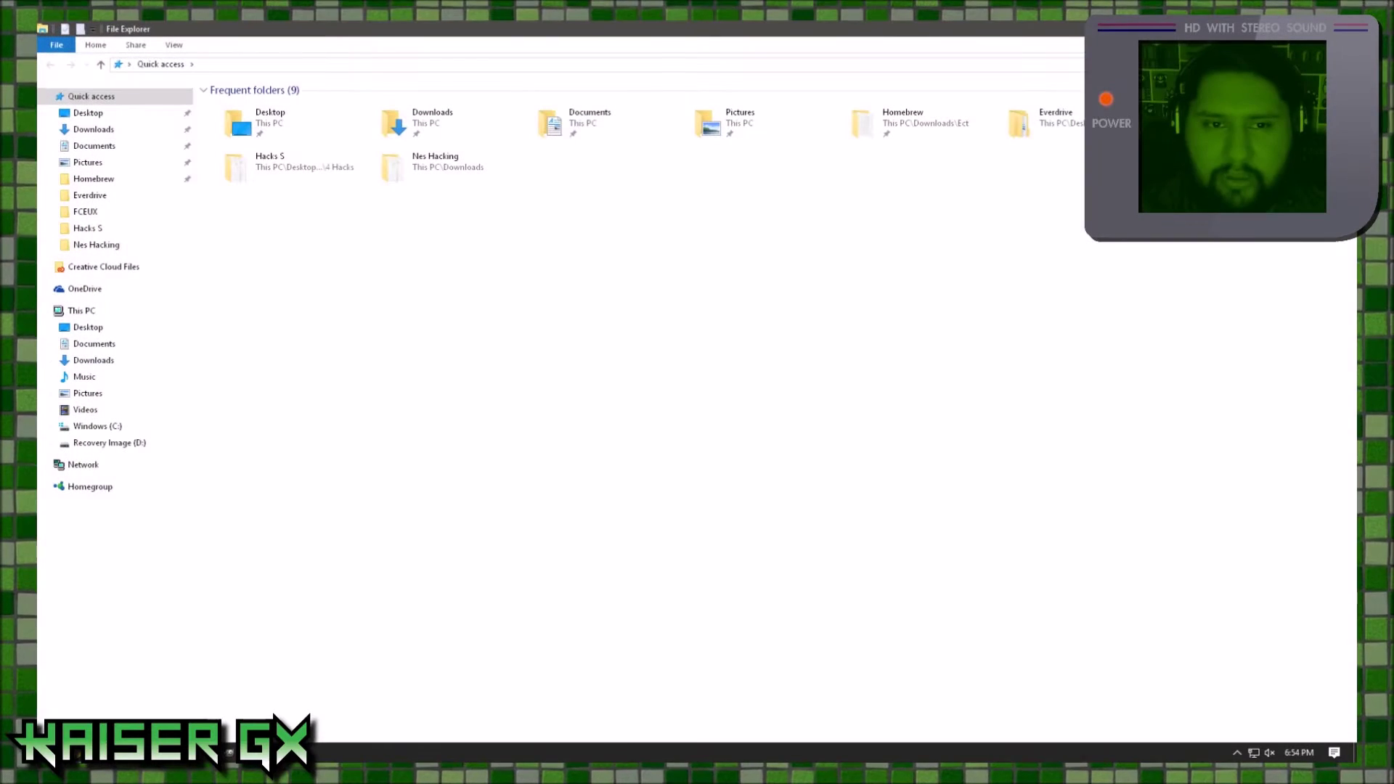
{"action": "double_click", "coordinate": [468, 134]}
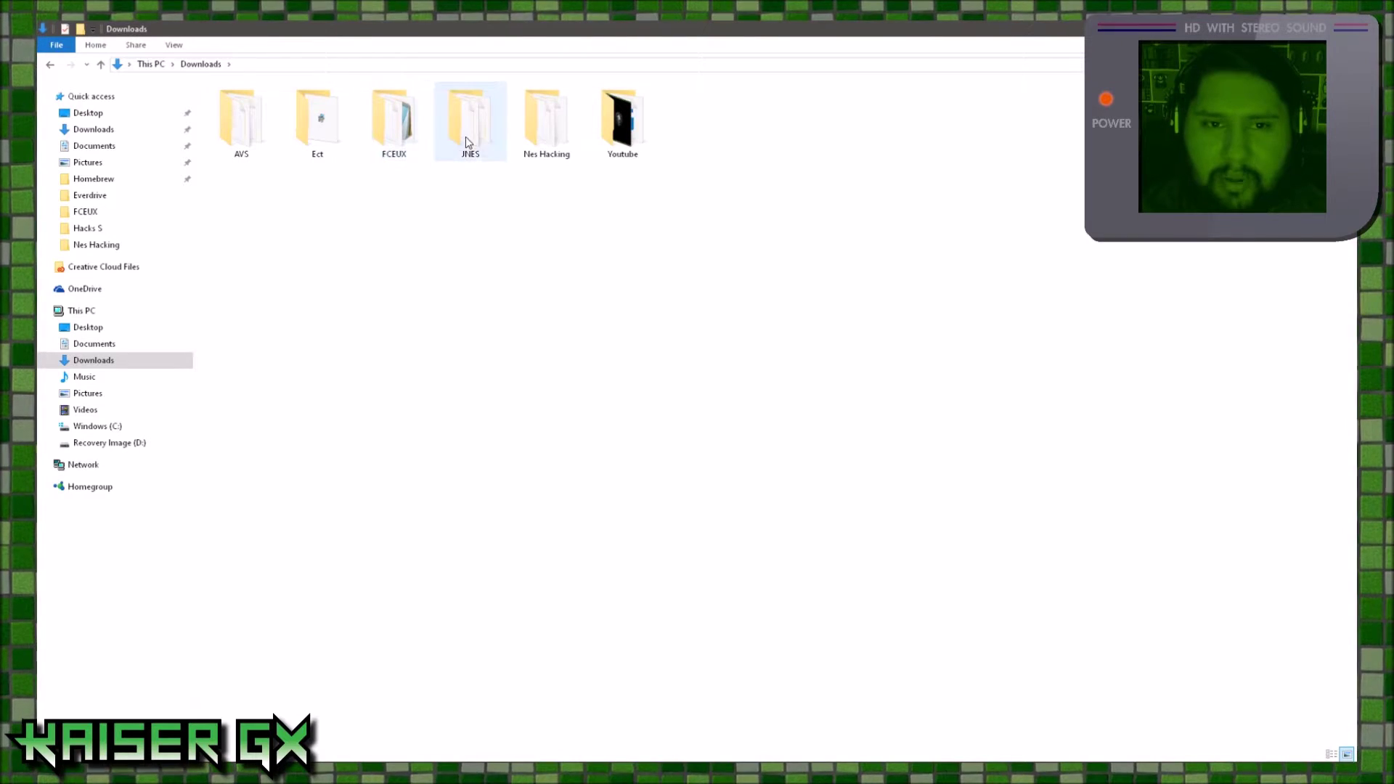
{"action": "double_click", "coordinate": [548, 128]}
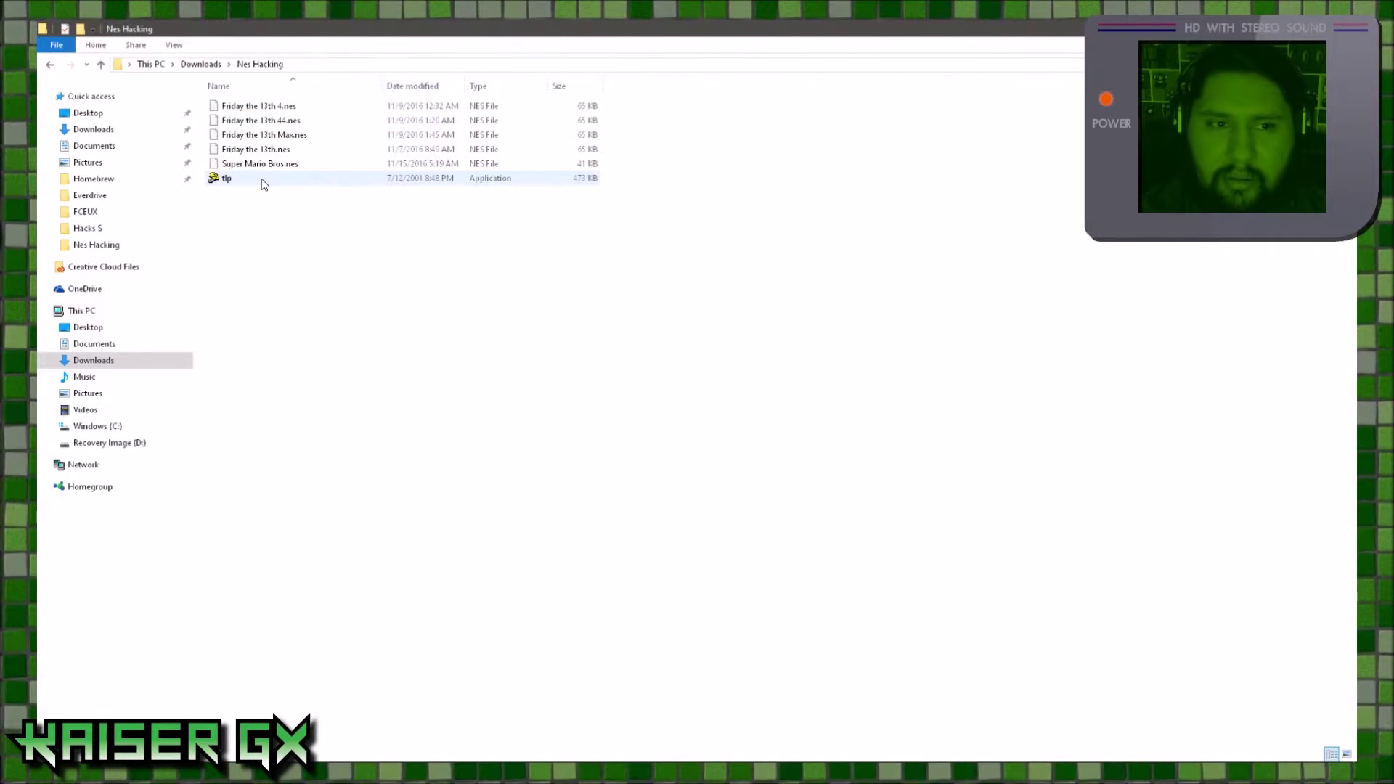
{"action": "double_click", "coordinate": [263, 181]}
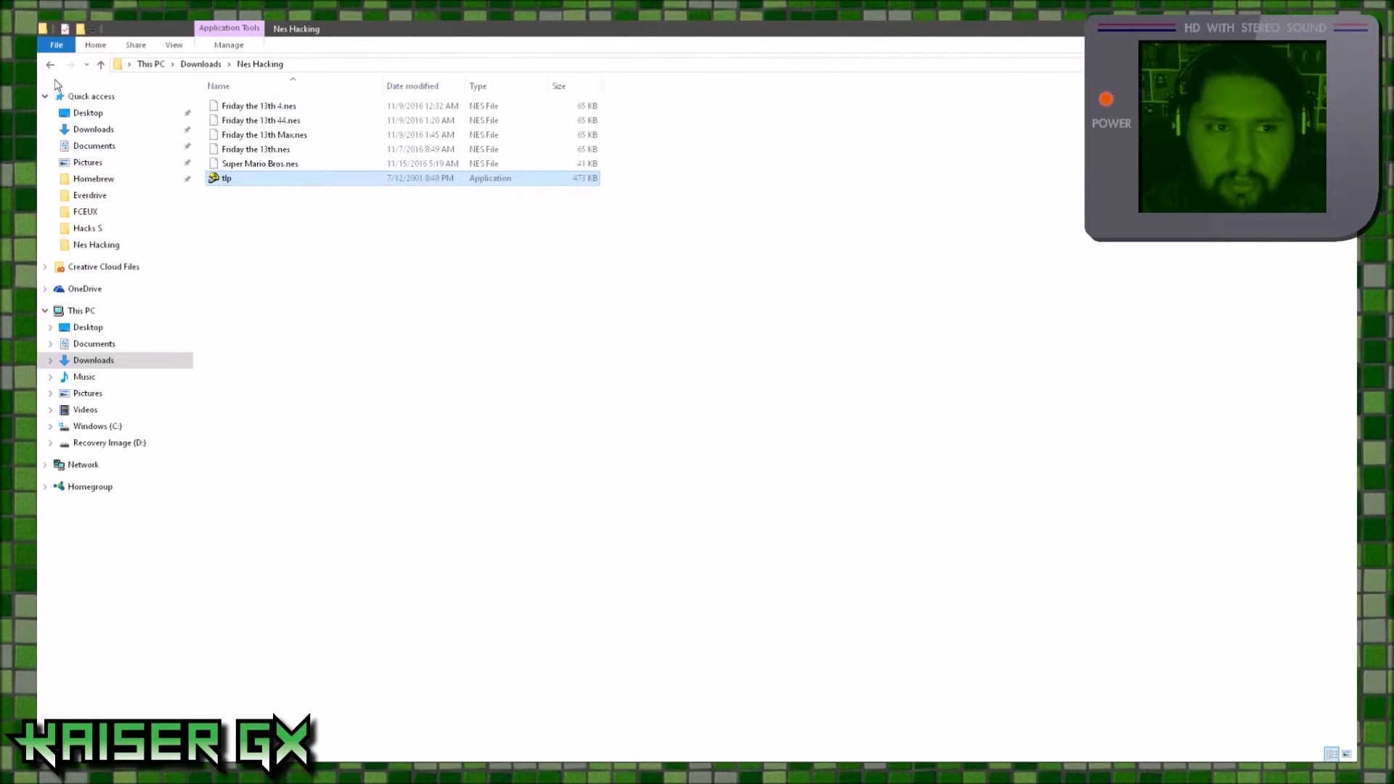
Open the FCEUX folder in Downloads and load Super Mario Bros.nes into the fceux emulator.
{"action": "left_click", "coordinate": [52, 66]}
{"action": "double_click", "coordinate": [392, 120]}
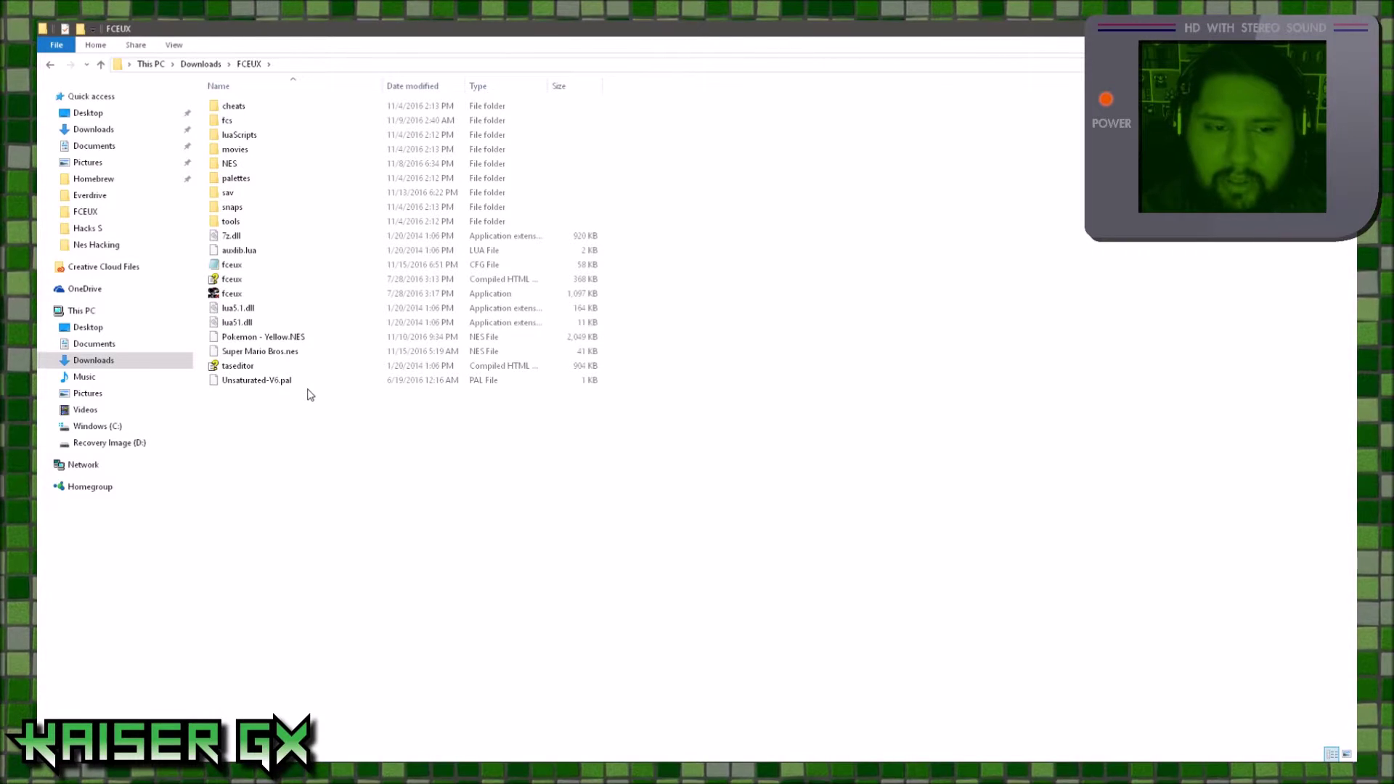
{"action": "left_click_drag", "start_coordinate": [263, 352], "coordinate": [259, 299]}
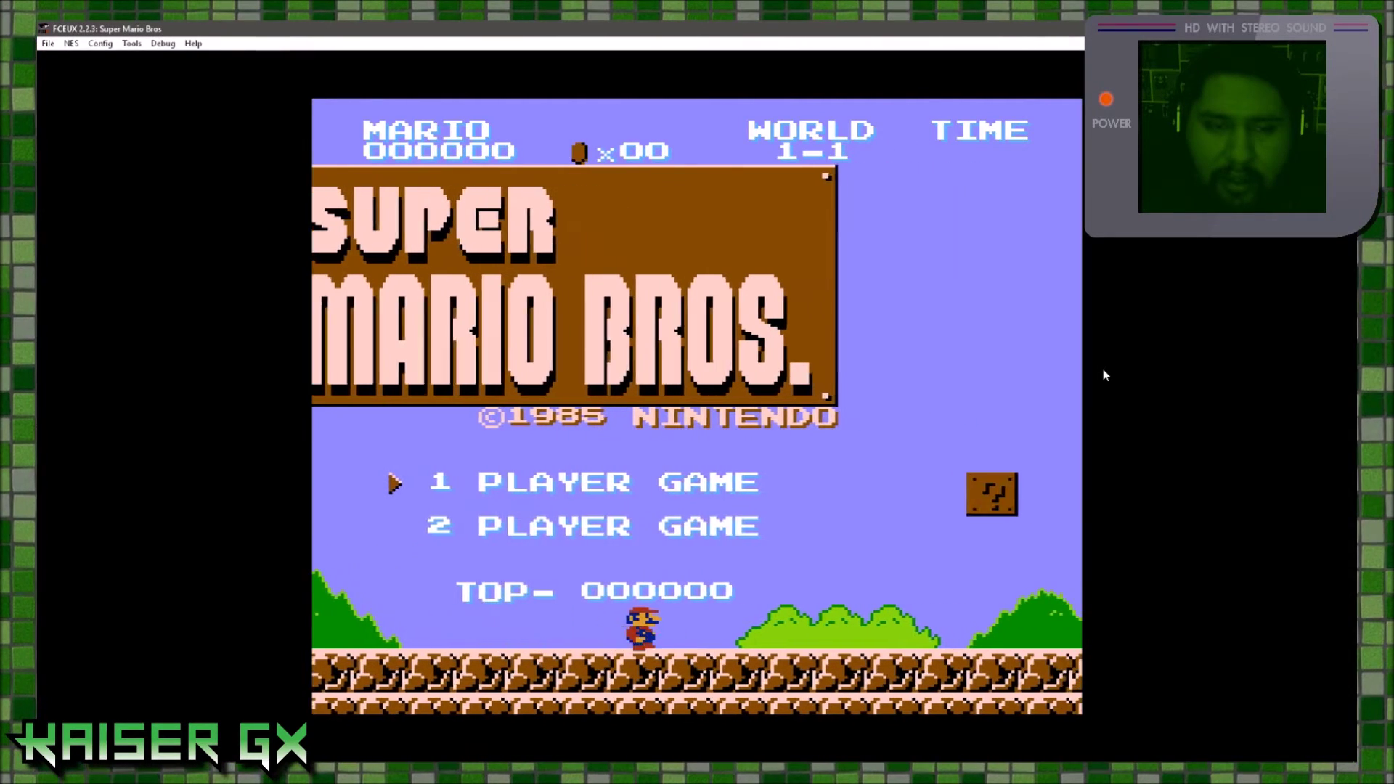
Start a one-player game and jump over the first Goomba in World 1-1.
{"action": "key", "text": "Return"}
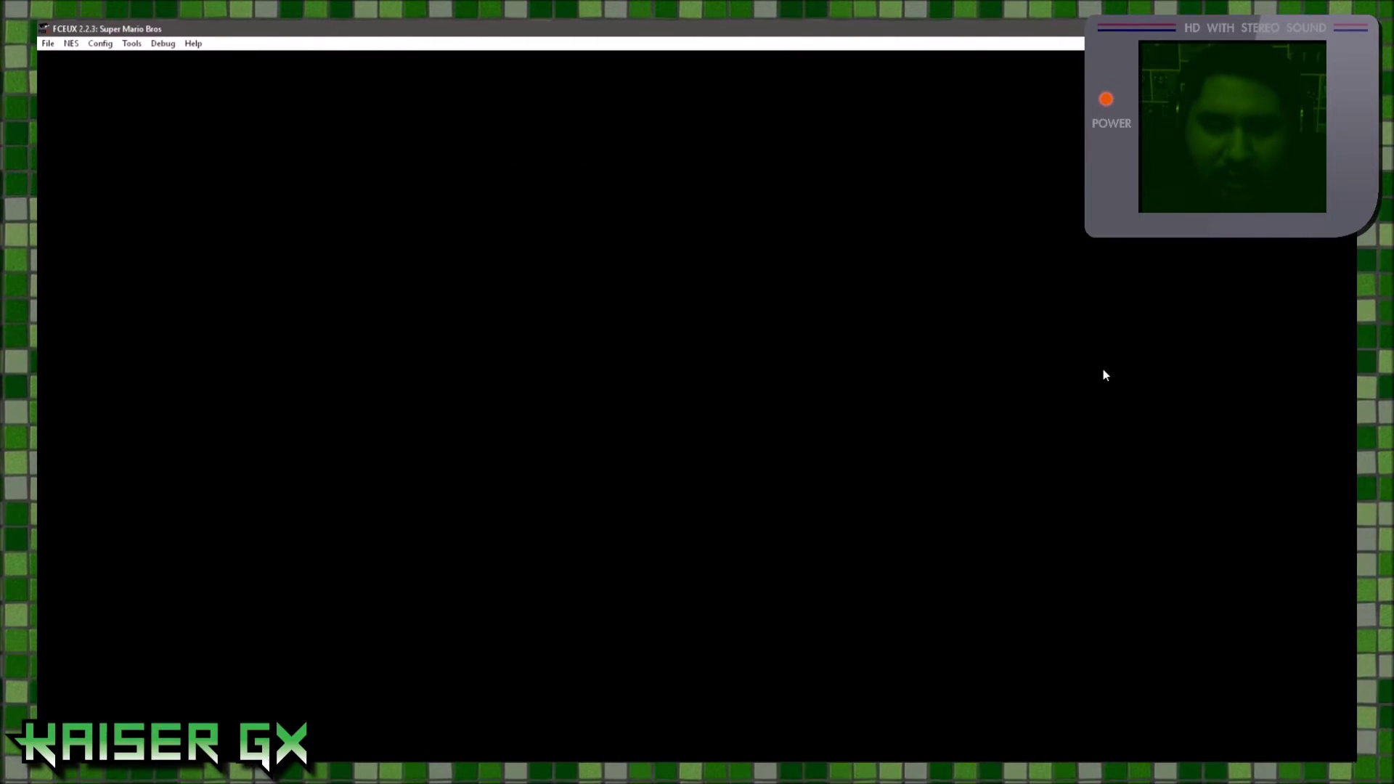
{"action": "key", "text": "Right"}
{"action": "key", "text": "f"}
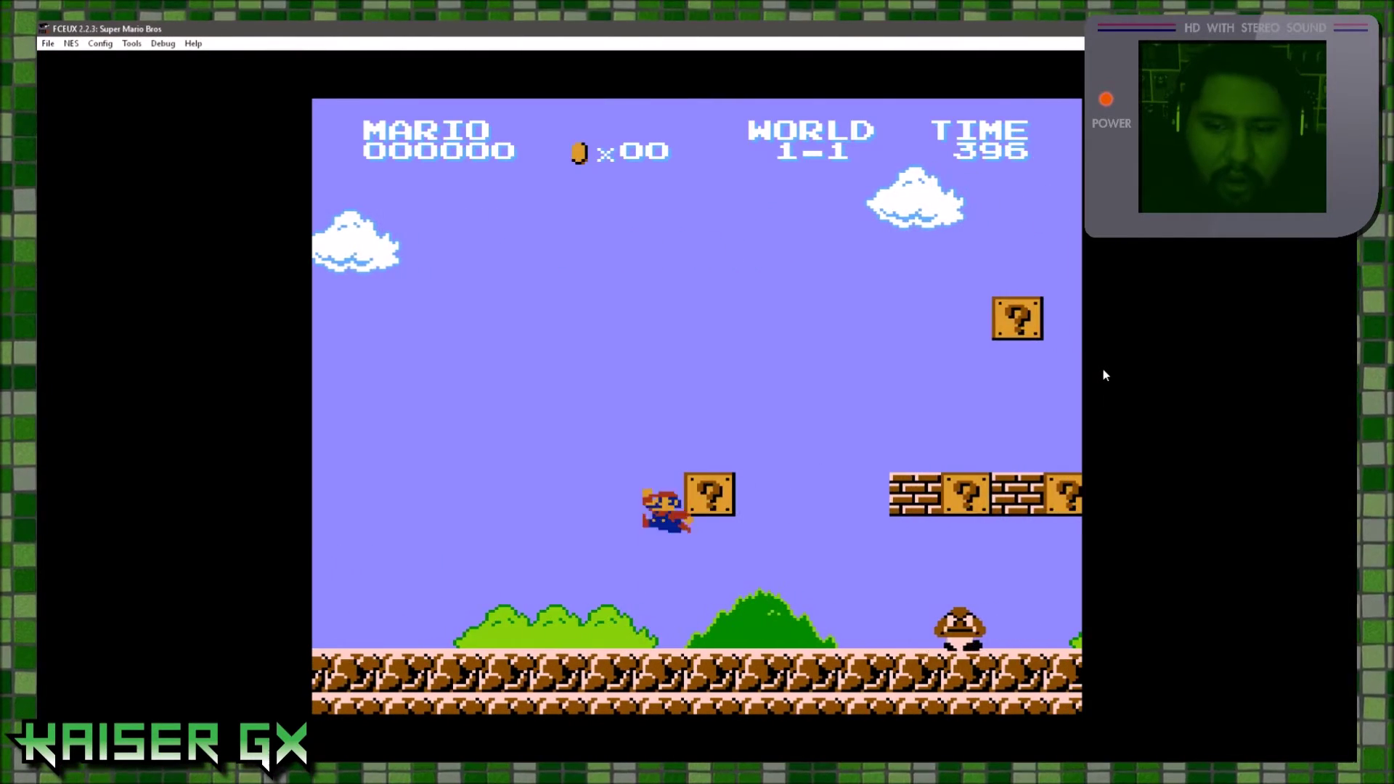
{"action": "key", "text": "f"}
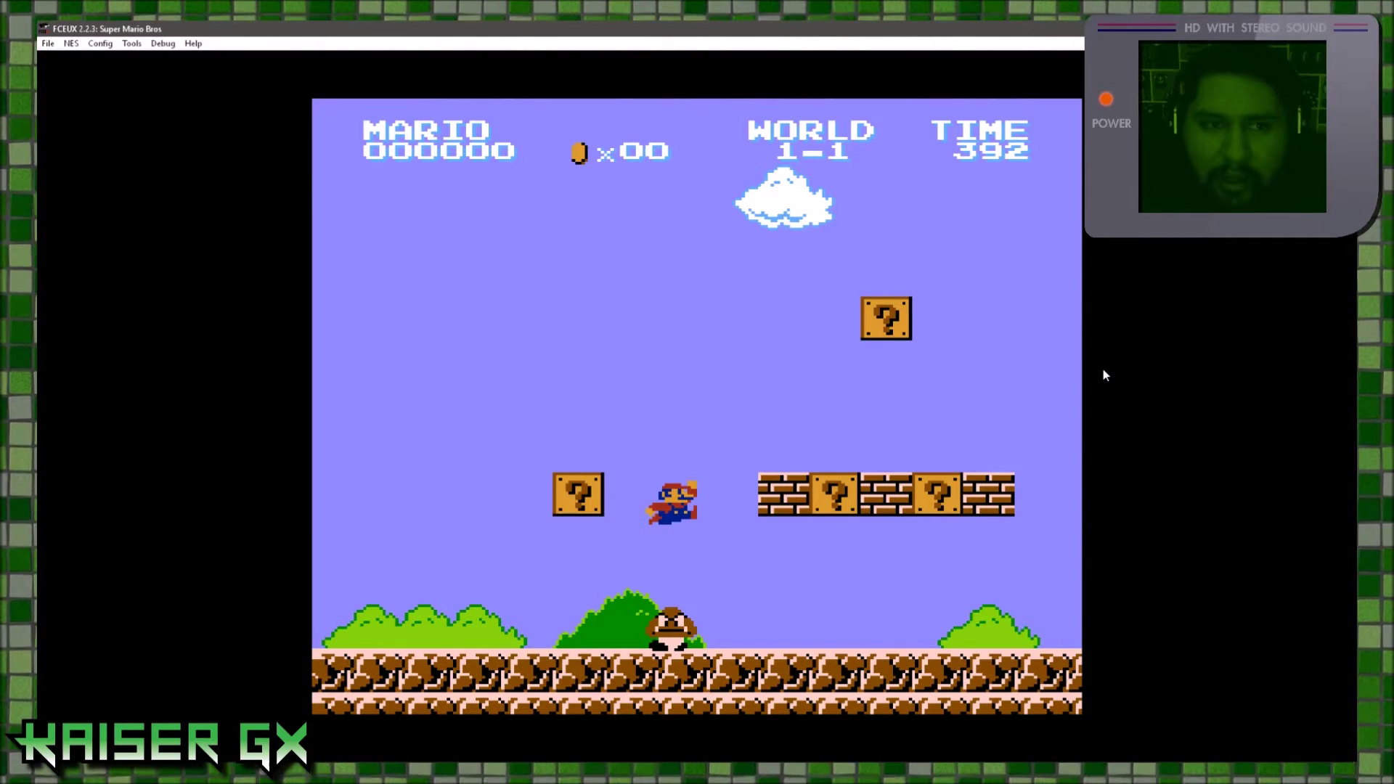
Resume the game, release the mushroom from the question block in the brick row, and collect it with Mario.
{"action": "key", "text": "Pause"}
{"action": "key", "text": "Right"}
{"action": "key", "text": "f"}
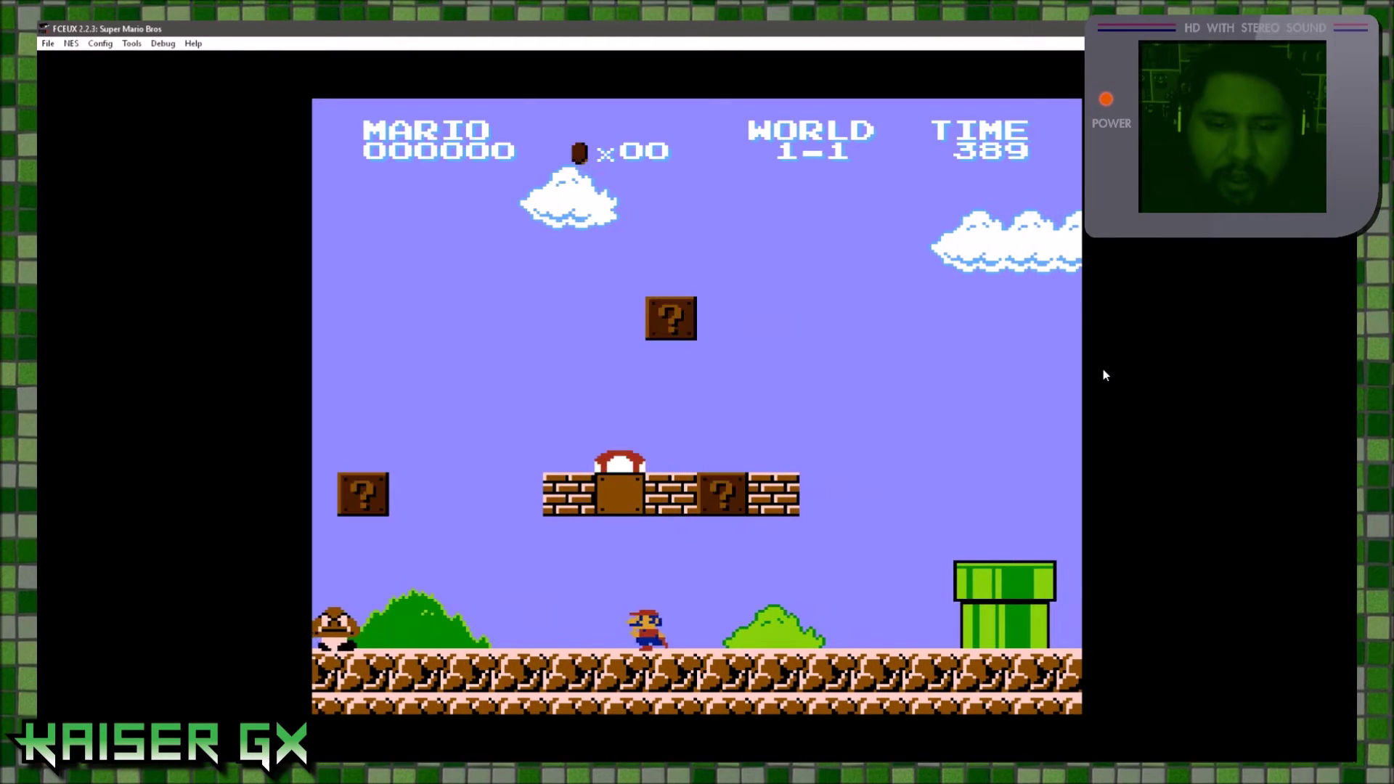
{"action": "key", "text": "Left"}
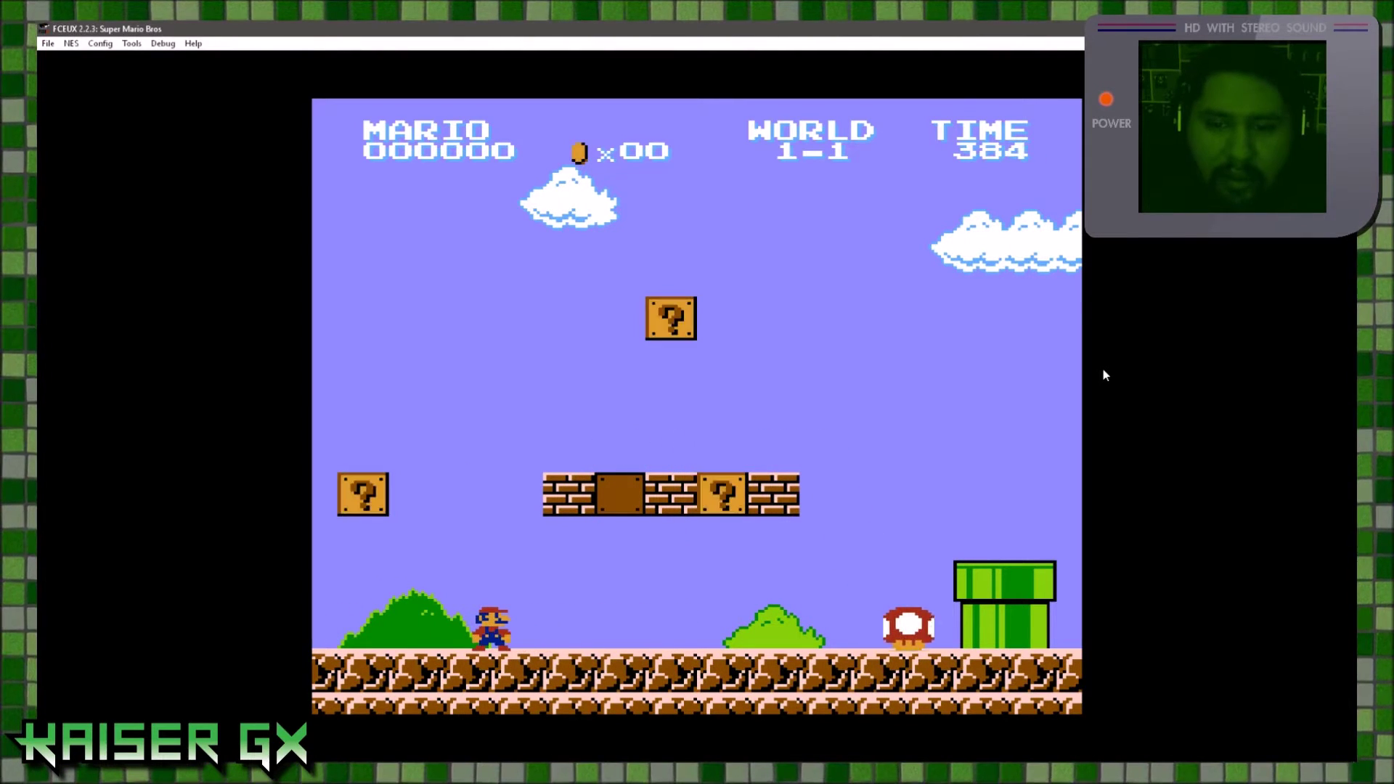
{"action": "key", "text": "Right"}
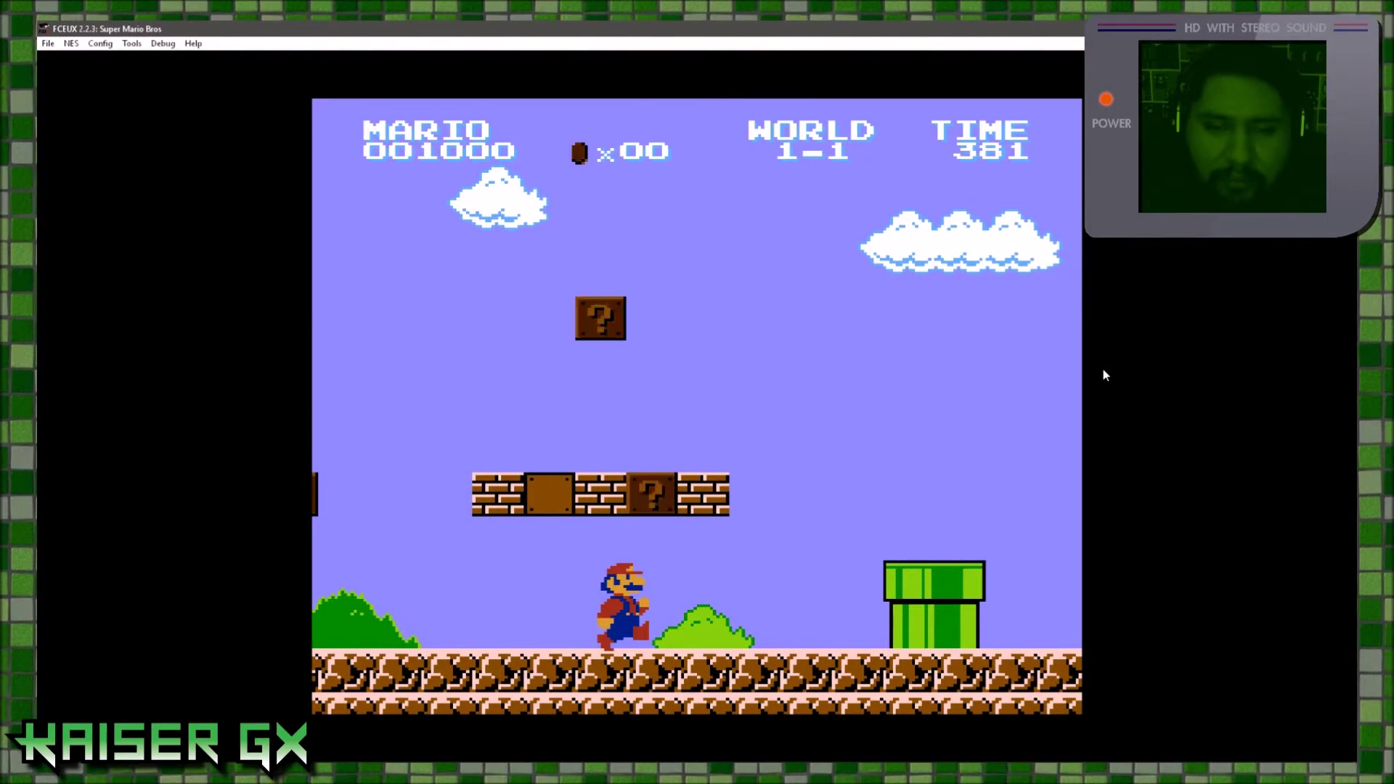
Run past the pipes, enter the tall pipe to the bonus room, gather the coins, and exit.
{"action": "key", "text": "Right"}
{"action": "key", "text": "f"}
{"action": "key", "text": "f"}
{"action": "key", "text": "Right"}
{"action": "key", "text": "f"}
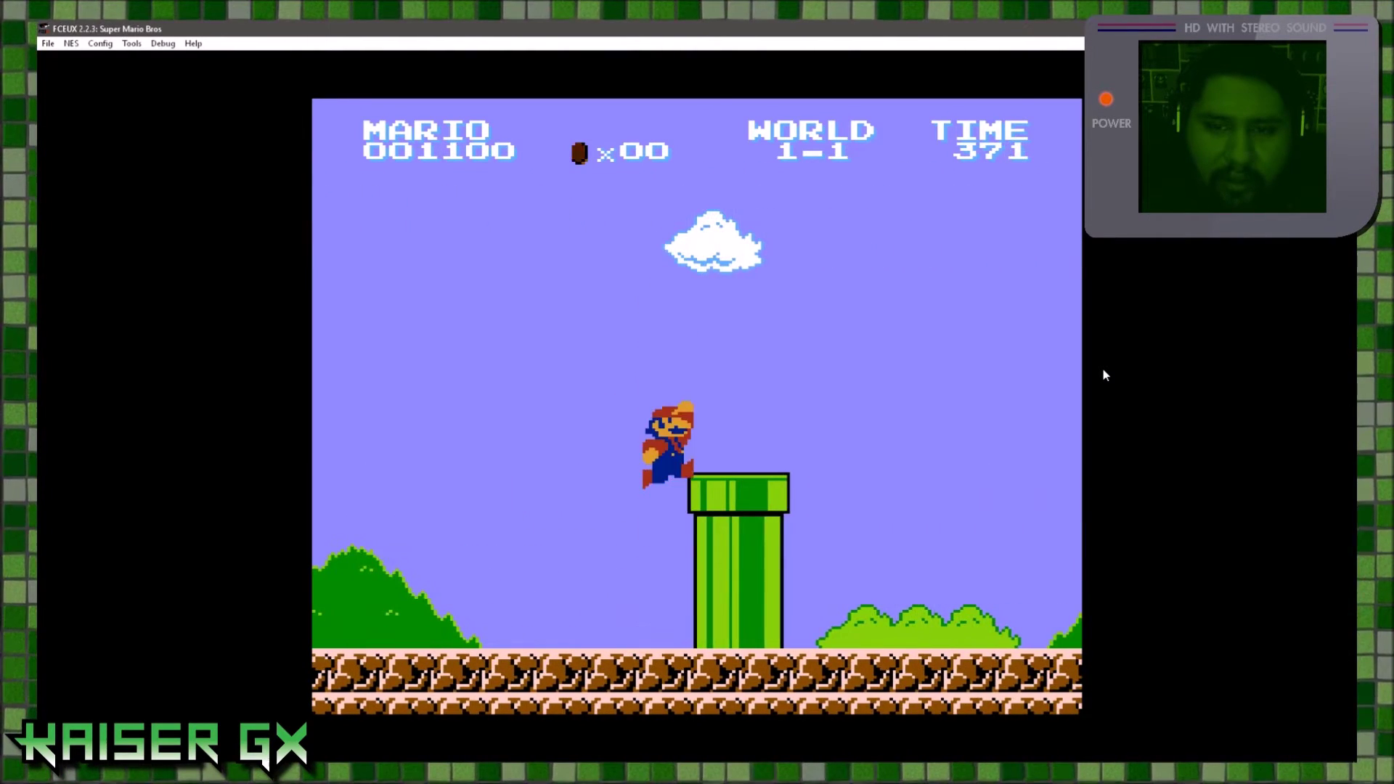
{"action": "key", "text": "Down"}
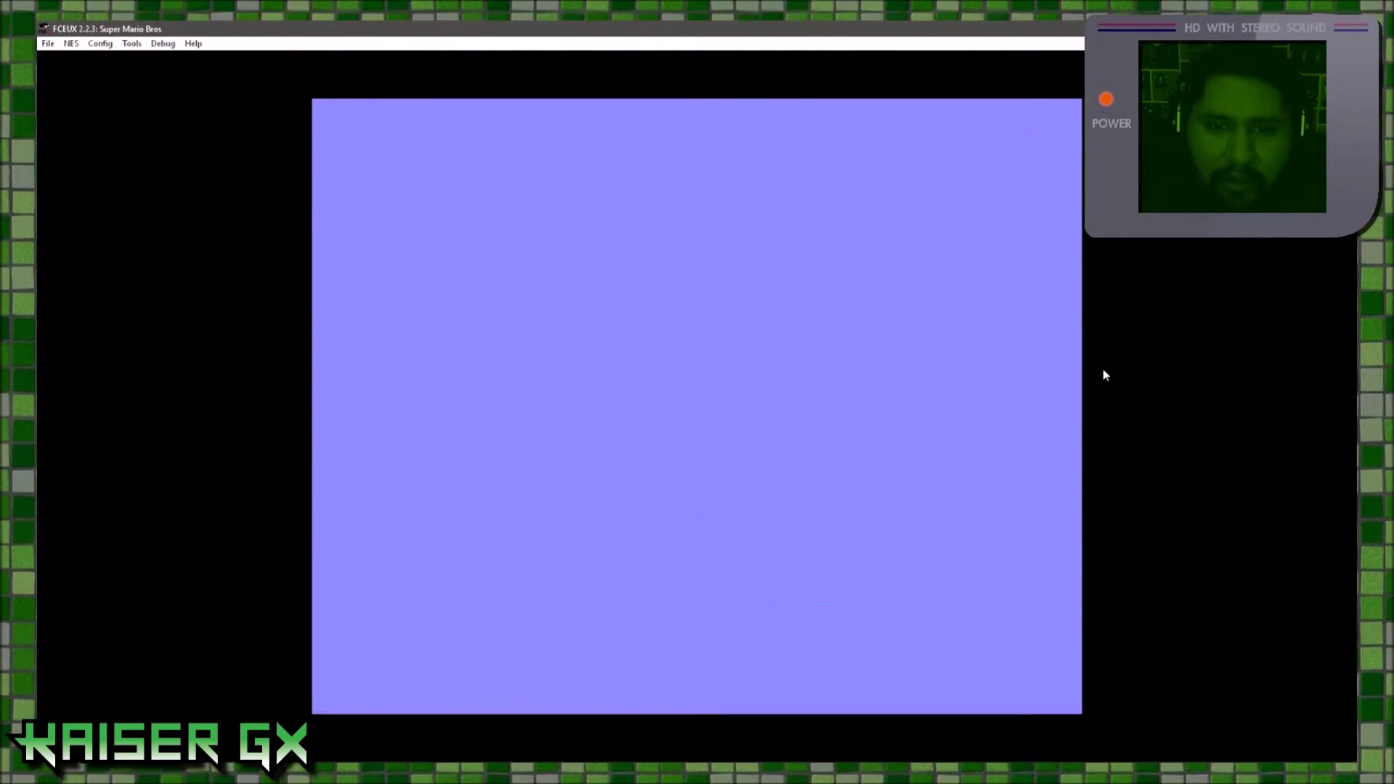
{"action": "key", "text": "Right"}
{"action": "key", "text": "f"}
{"action": "key", "text": "Right"}
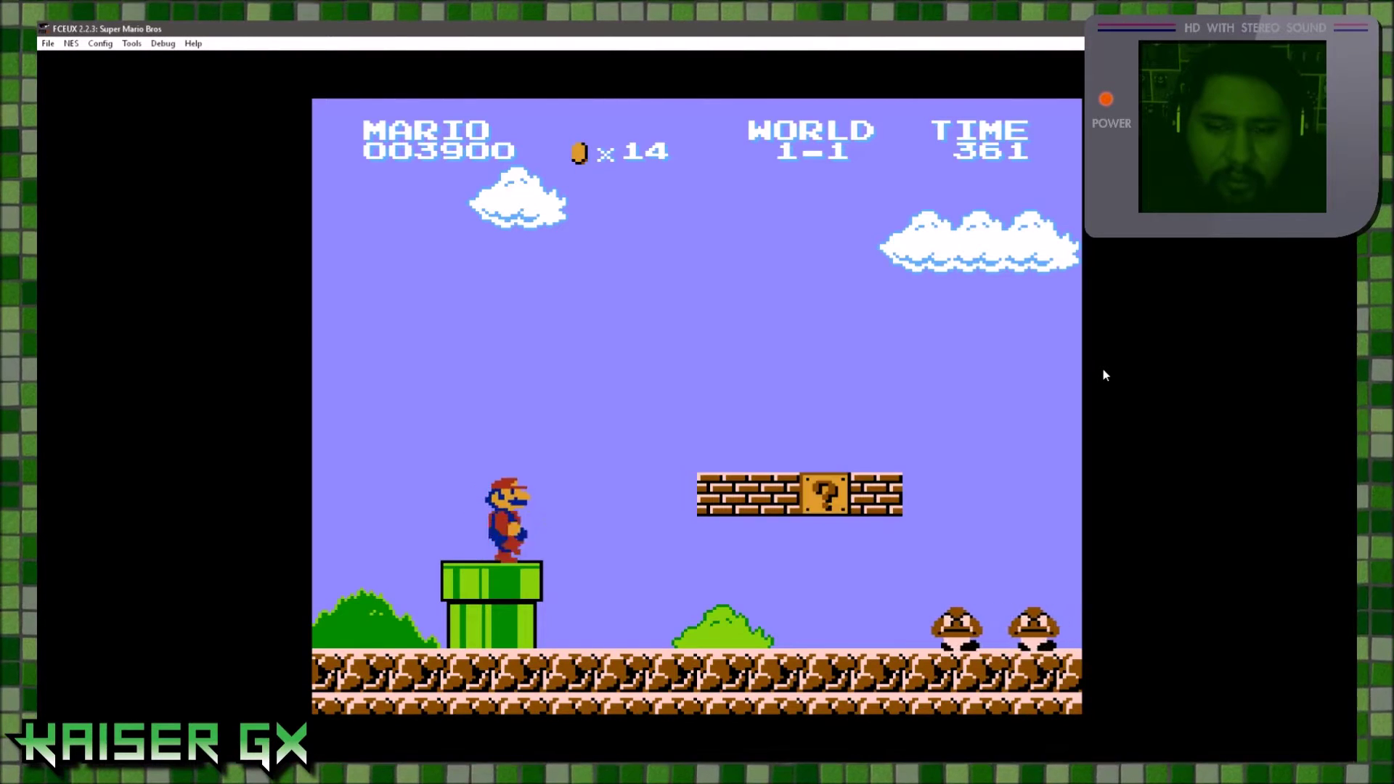
Run past the Goombas and jump over the last pipe and the staircase toward the end of World 1-1.
{"action": "key", "text": "Right"}
{"action": "key", "text": "f"}
{"action": "key", "text": "Right"}
{"action": "key", "text": "f"}
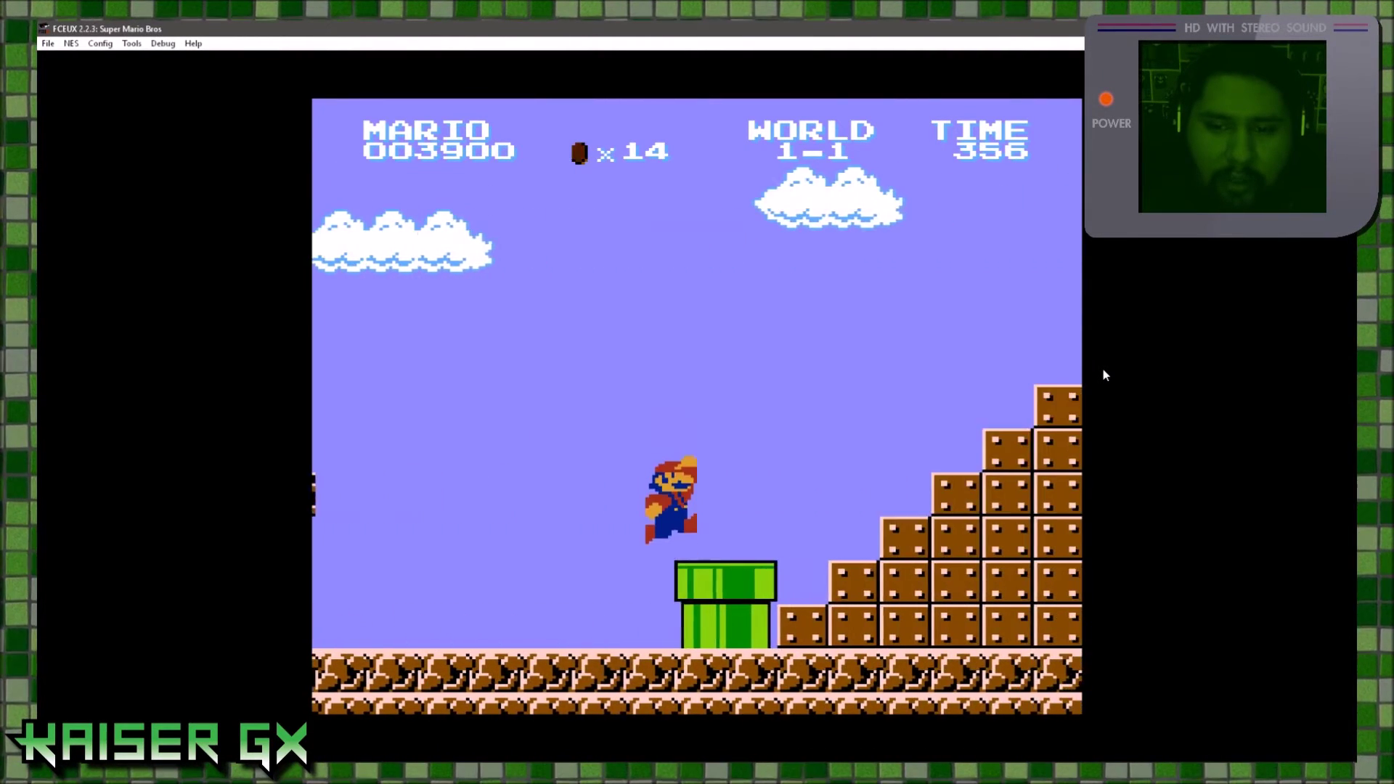
{"action": "key", "text": "f"}
{"action": "key", "text": "Right"}
{"action": "key", "text": "f"}
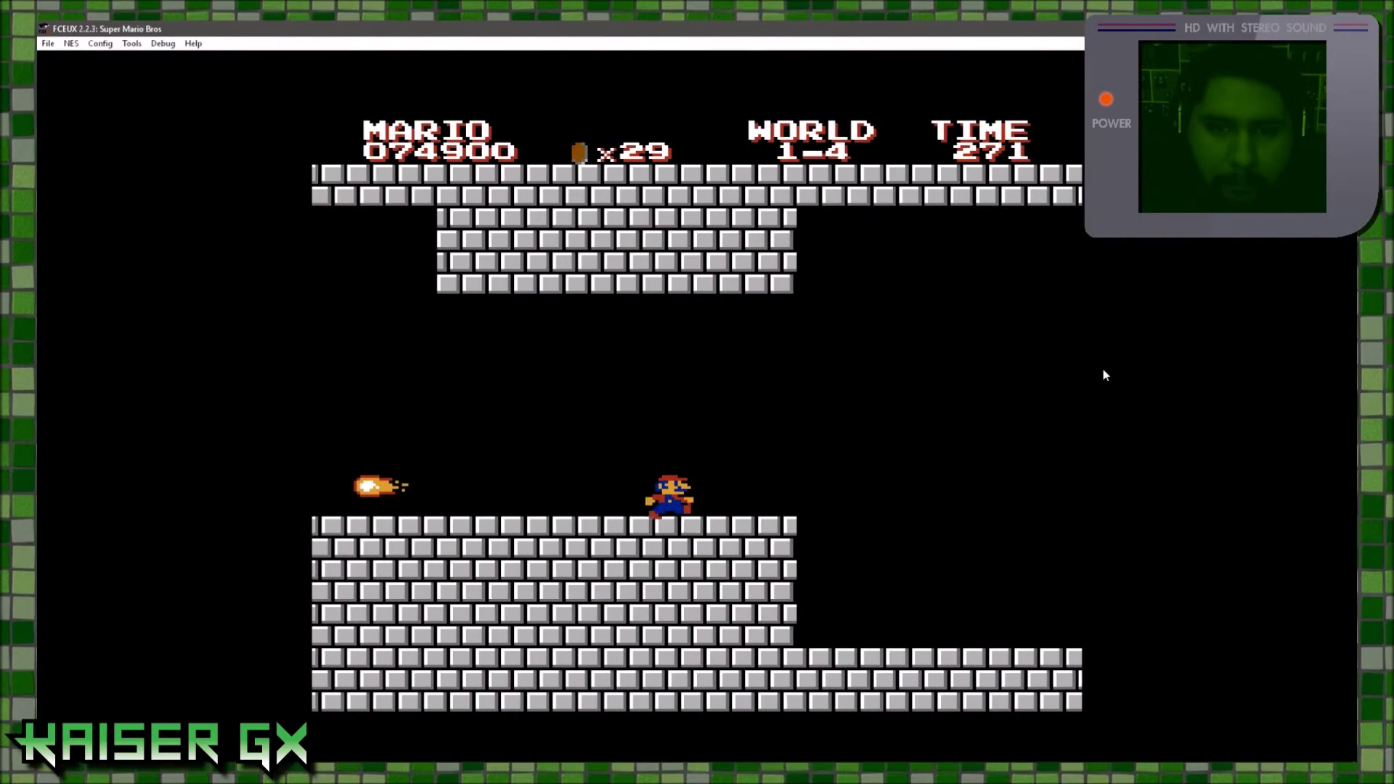
Advance through the World 1-4 castle onto the next raised block while dodging the fireballs.
{"action": "key", "text": "Right"}
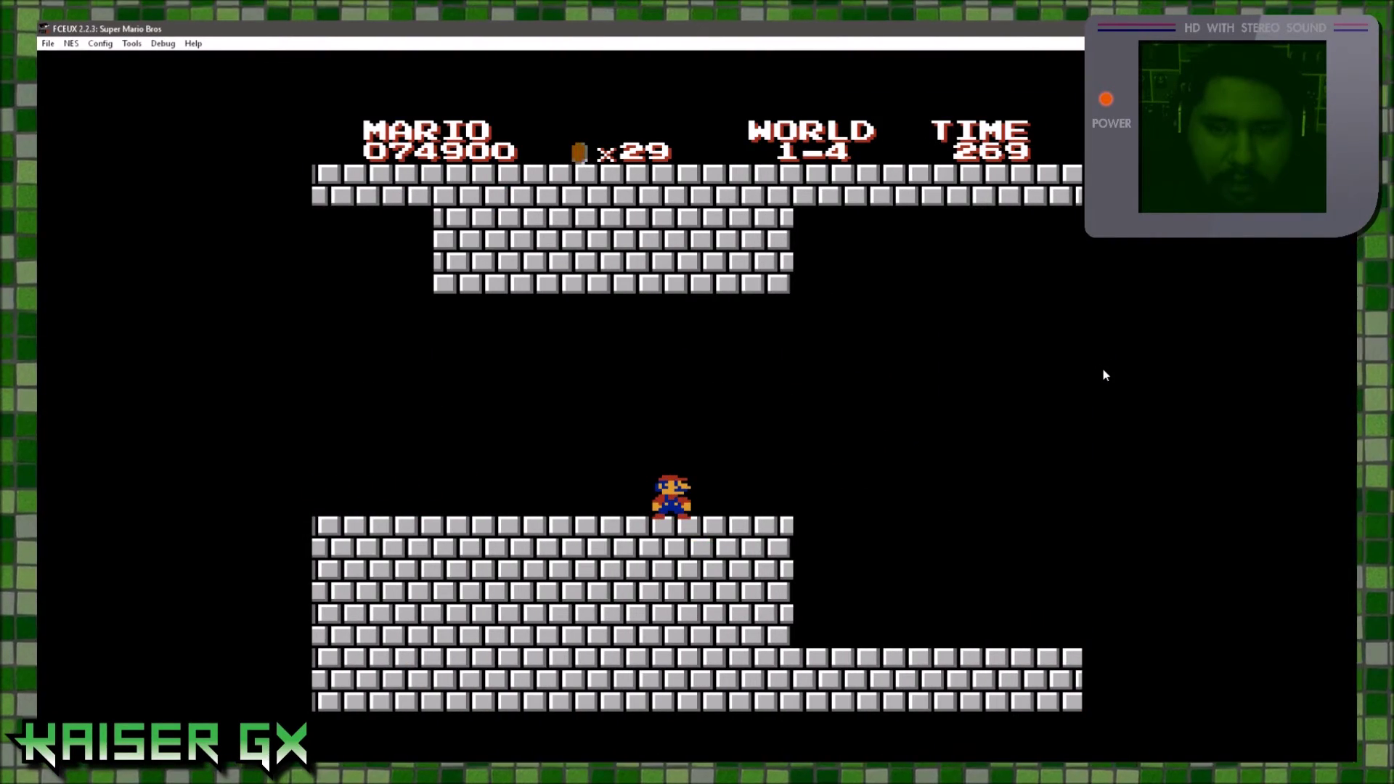
{"action": "key", "text": "f"}
{"action": "key", "text": "Right"}
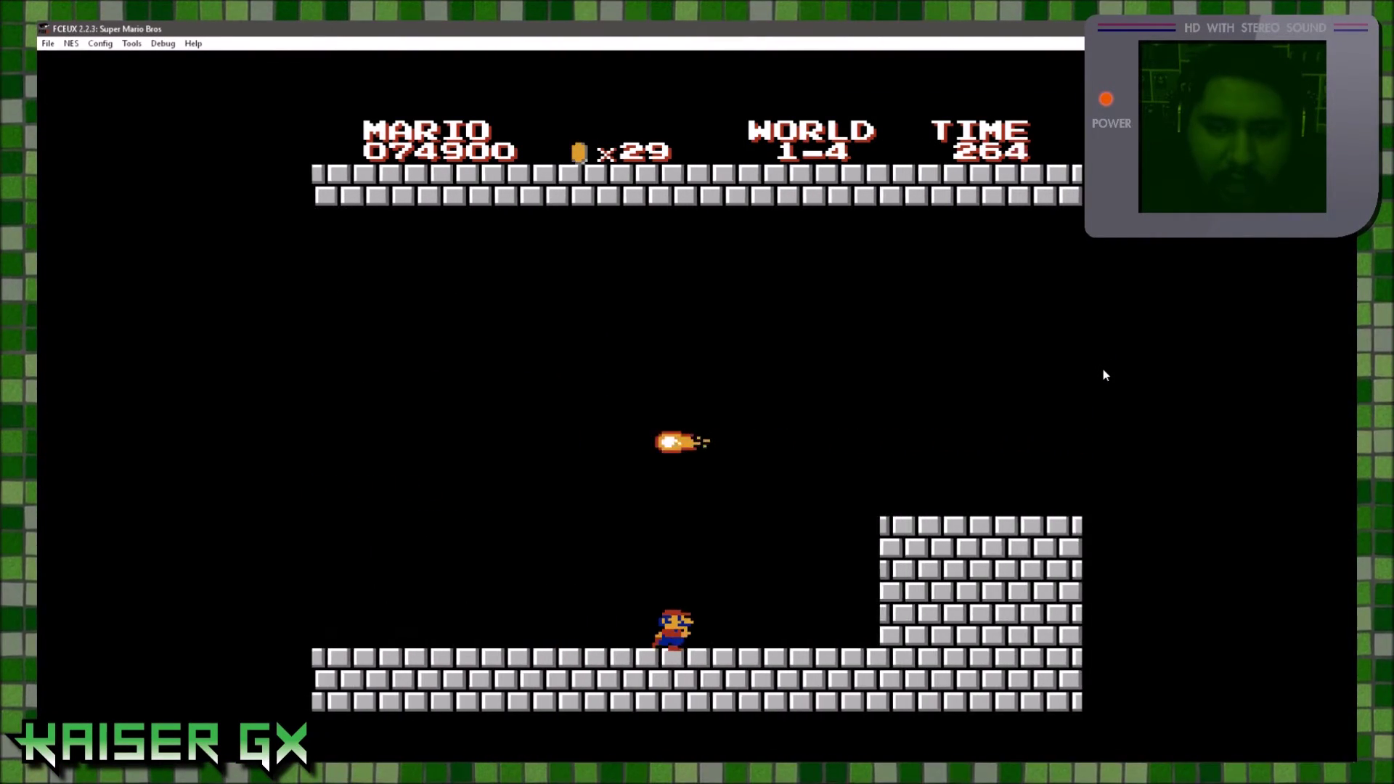
{"action": "key", "text": "f"}
{"action": "key", "text": "Right"}
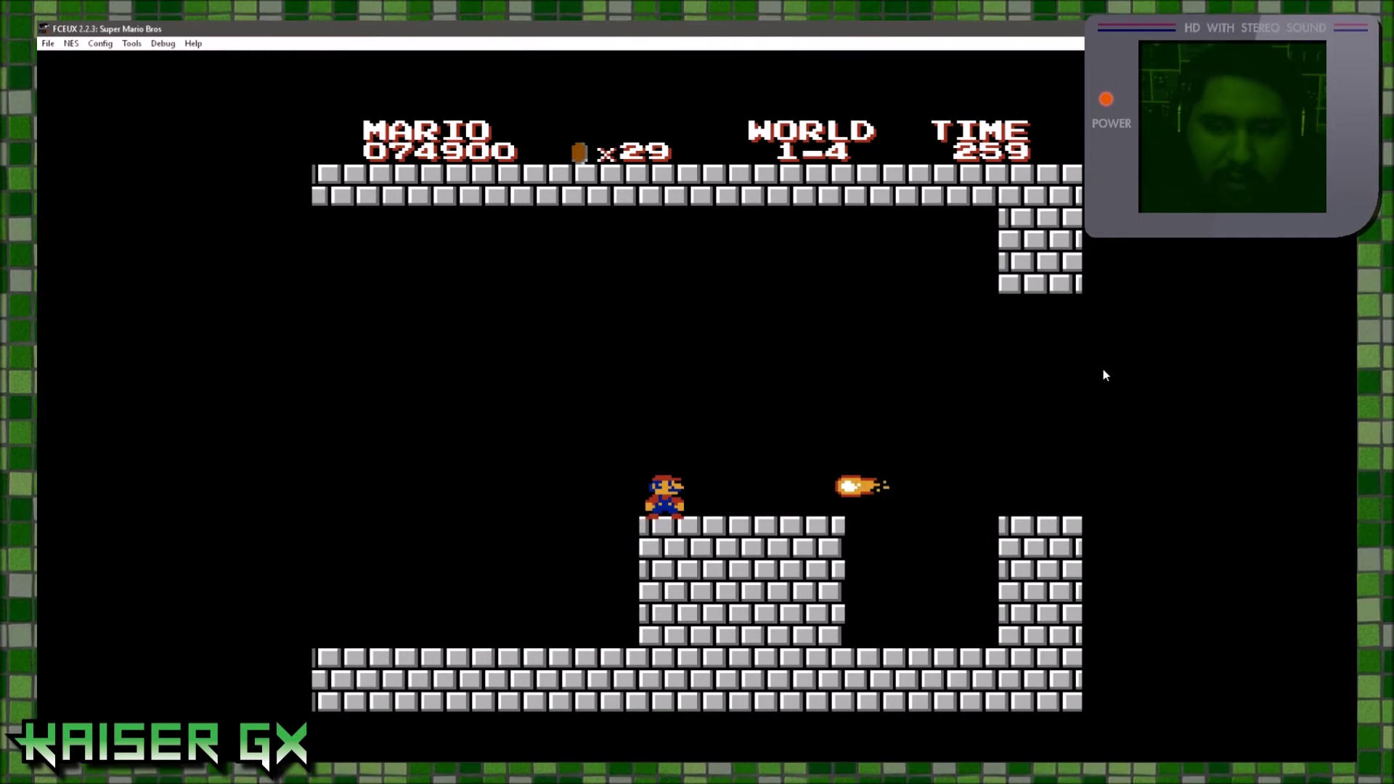
{"action": "key", "text": "f"}
{"action": "key", "text": "Right"}
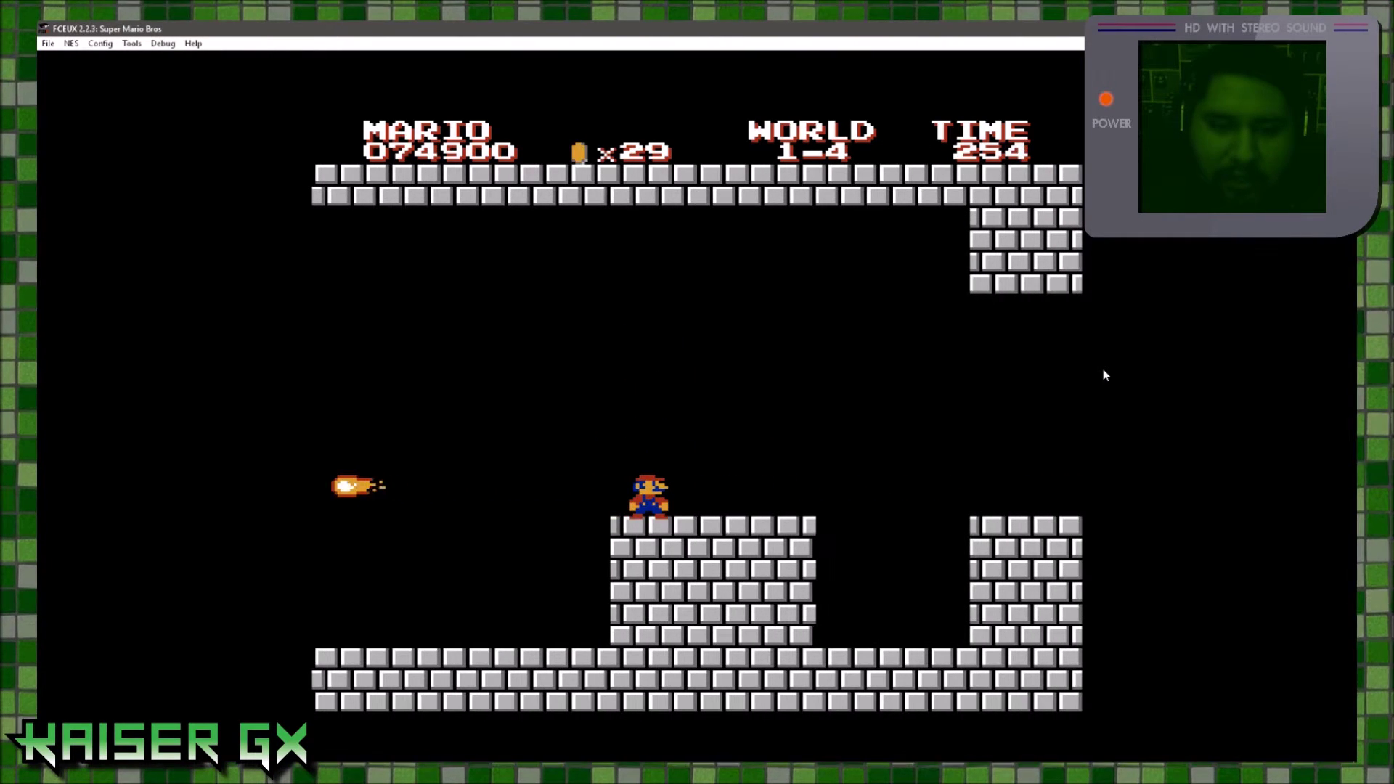
Cross the remaining castle blocks, jump over Bowser to the axe at the bridge's end, and pause the game.
{"action": "key", "text": "Right"}
{"action": "key", "text": "f"}
{"action": "key", "text": "Right"}
{"action": "key", "text": "f"}
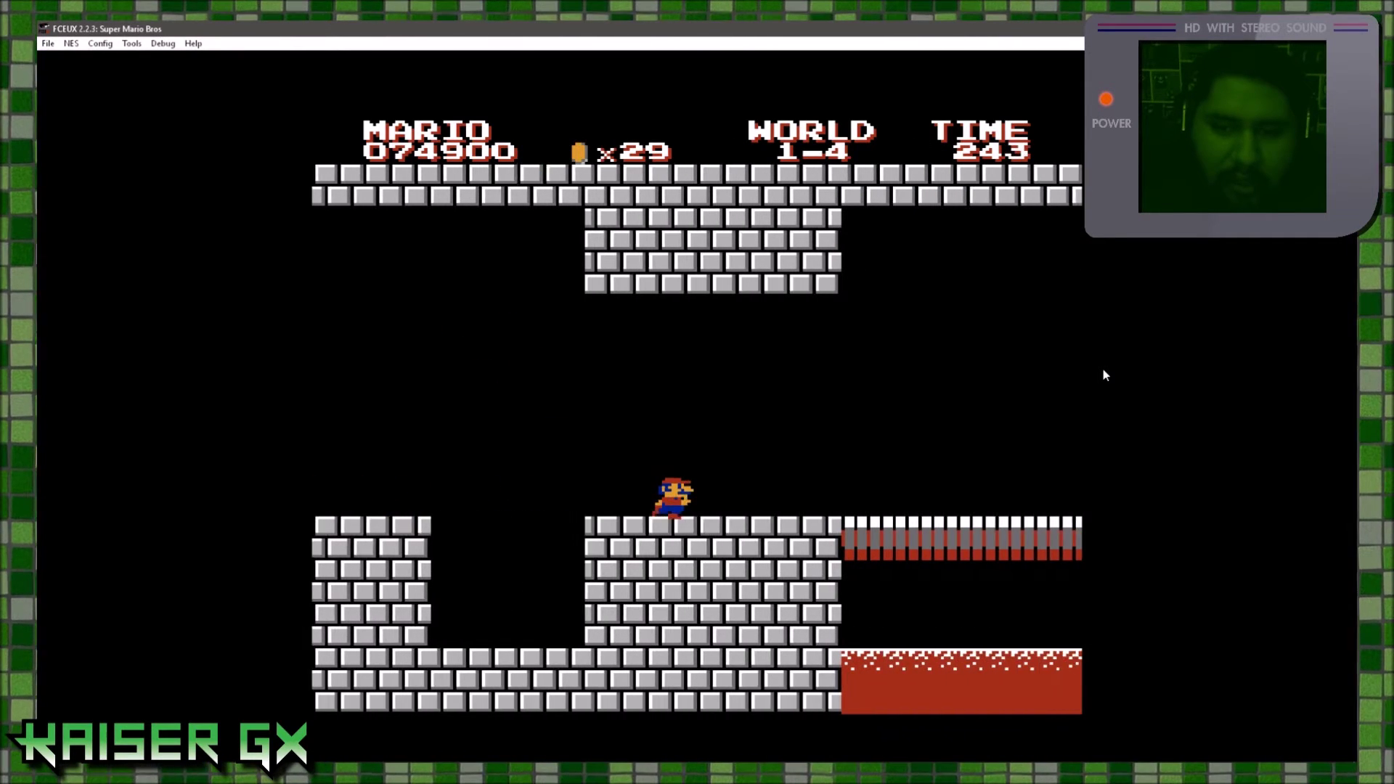
{"action": "key", "text": "Right"}
{"action": "key", "text": "f"}
{"action": "key", "text": "f"}
{"action": "key", "text": "Right"}
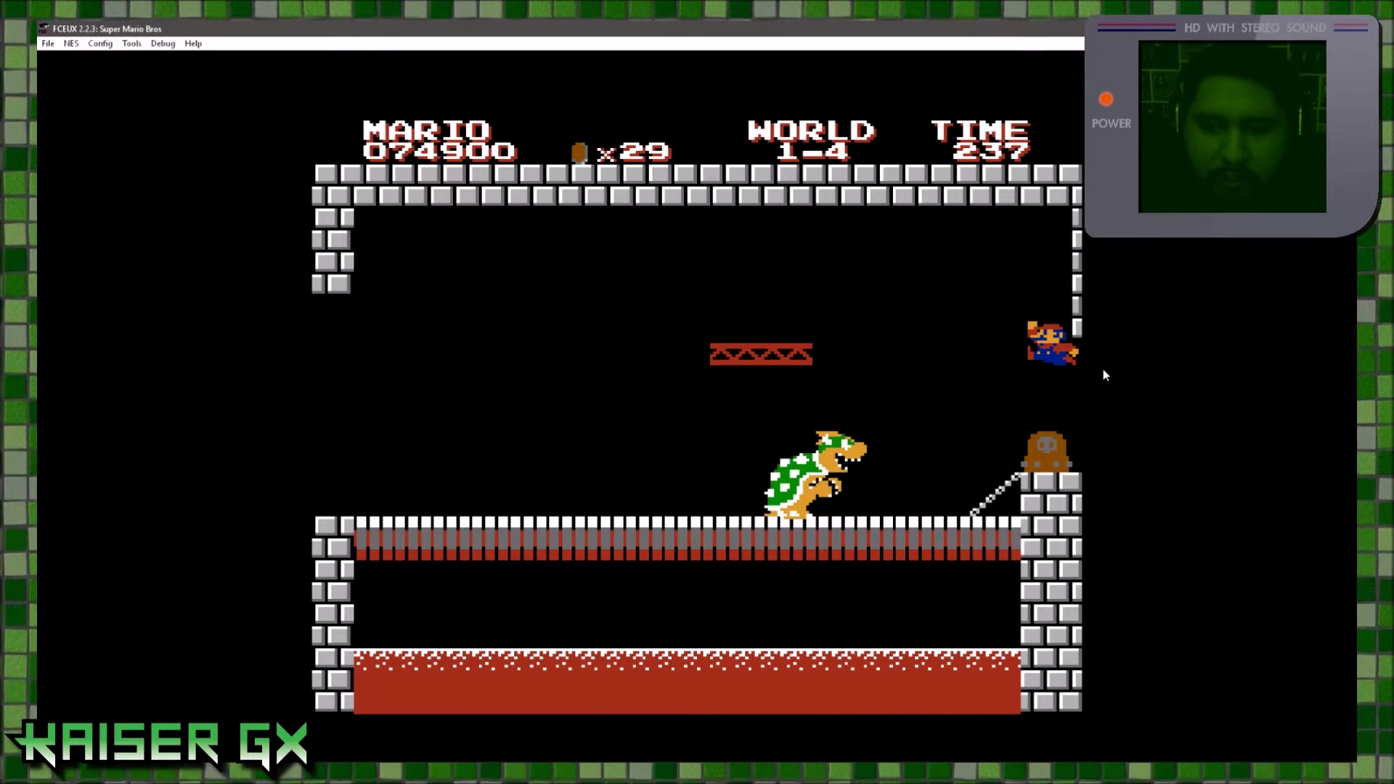
{"action": "key", "text": "Pause"}
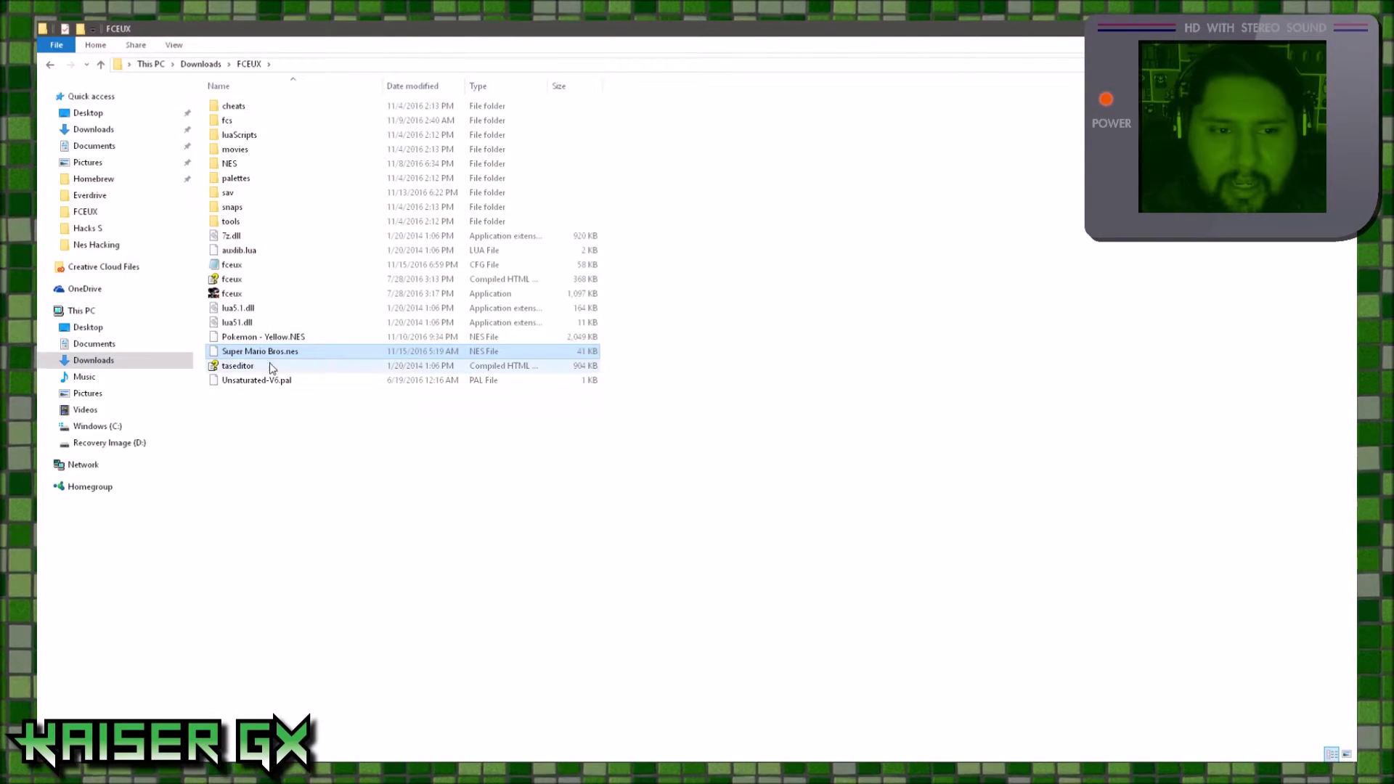
Switch to Downloads, open the Nes Hacking folder, and launch the tlp application (Tile Layer Pro).
{"action": "left_click", "coordinate": [101, 129]}
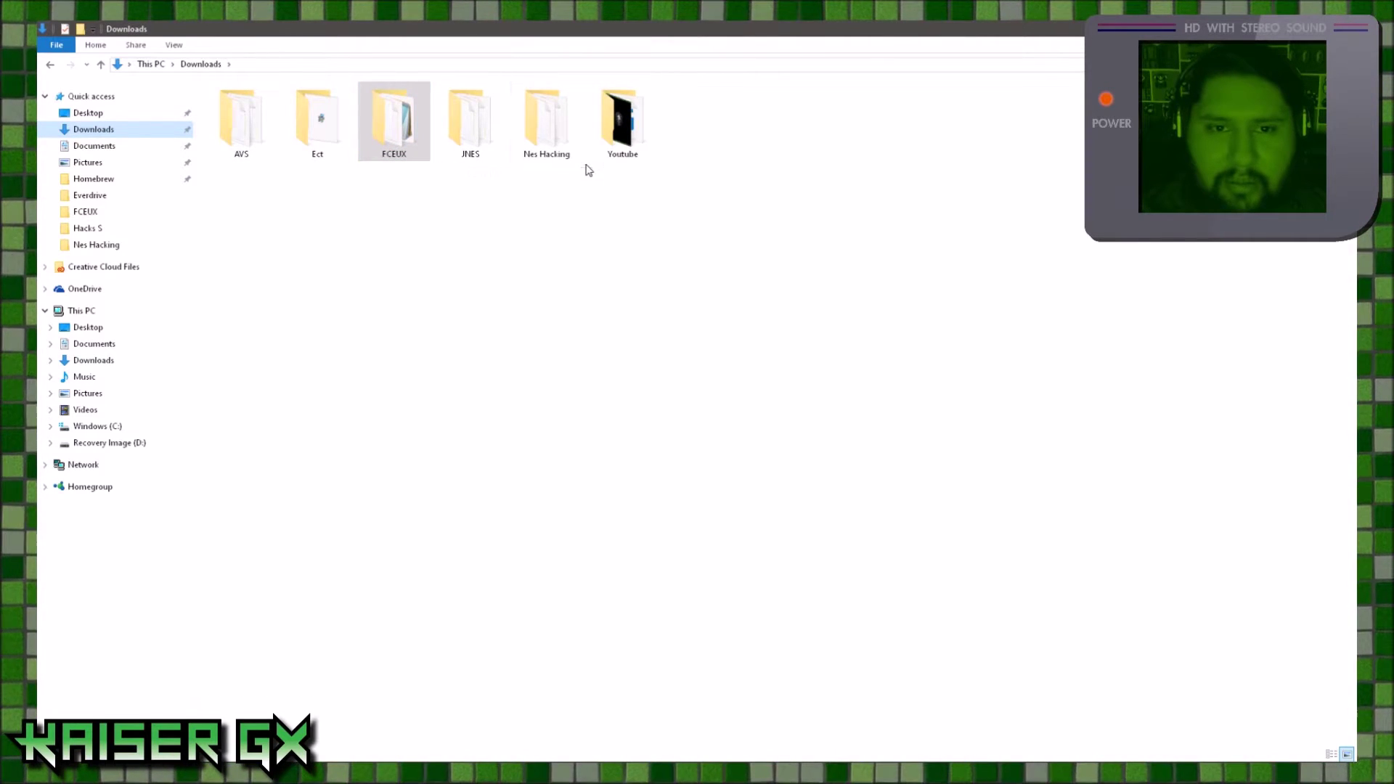
{"action": "double_click", "coordinate": [549, 128]}
{"action": "left_click", "coordinate": [249, 181]}
{"action": "double_click", "coordinate": [249, 180]}
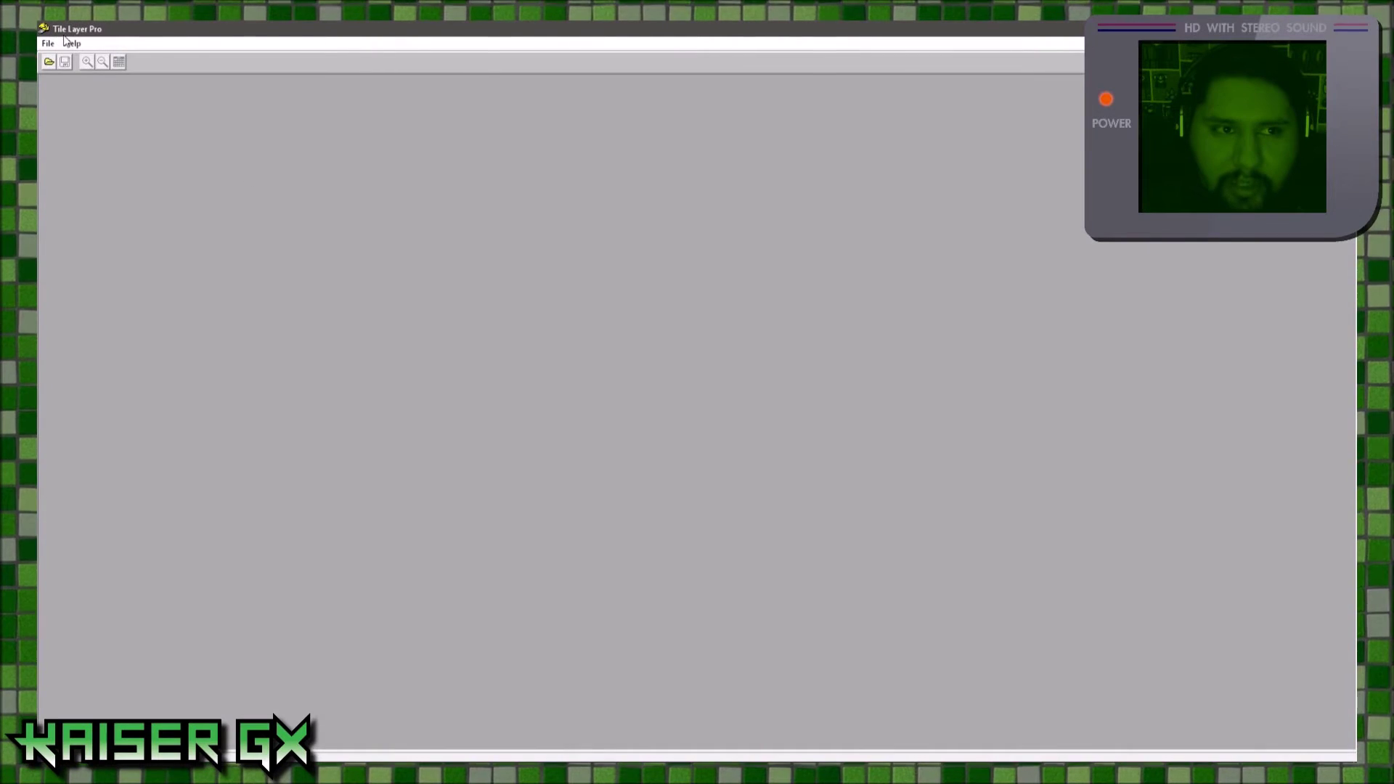
Open the Super Mario Bros.nes ROM from the FCEUX folder in Tile Layer Pro.
{"action": "left_click", "coordinate": [48, 44]}
{"action": "left_click", "coordinate": [73, 58]}
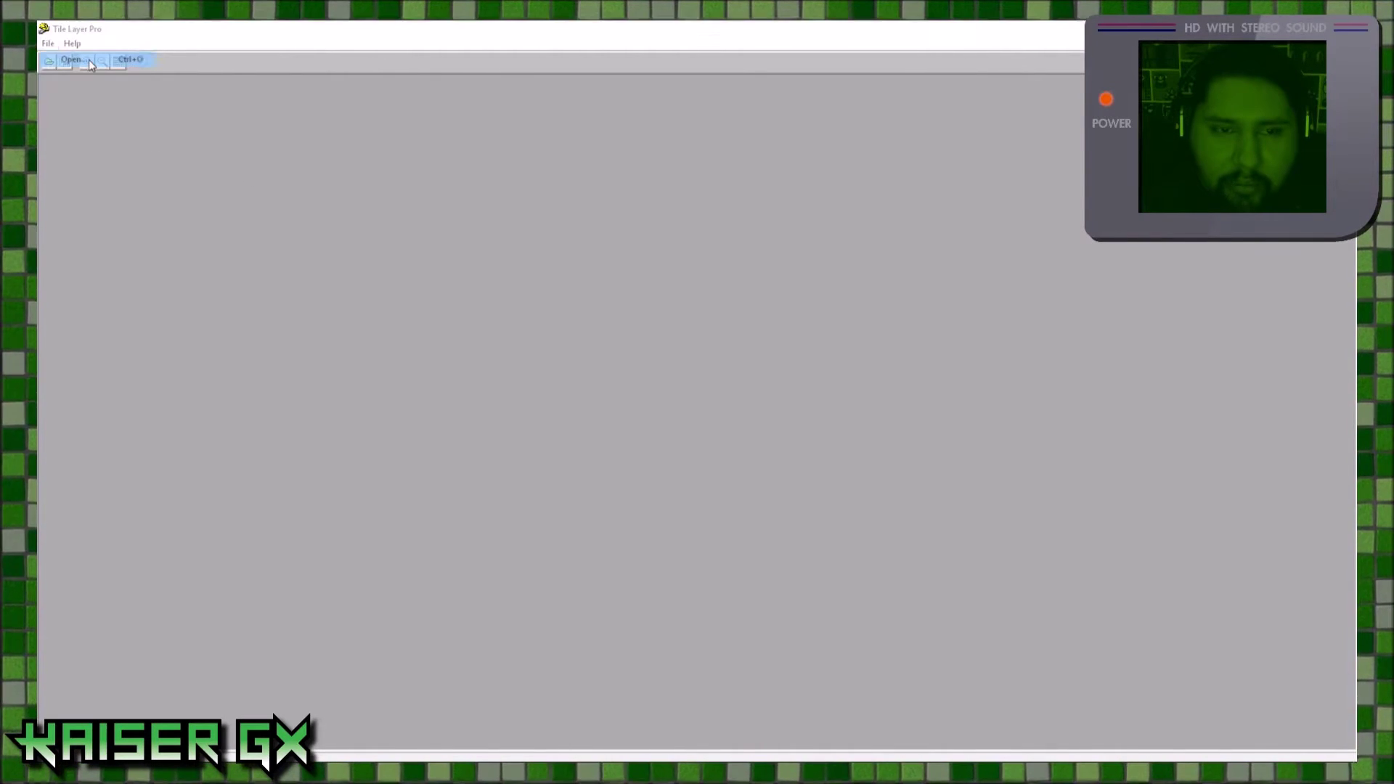
{"action": "scroll", "coordinate": [654, 290], "scroll_direction": "down", "scroll_amount": 2}
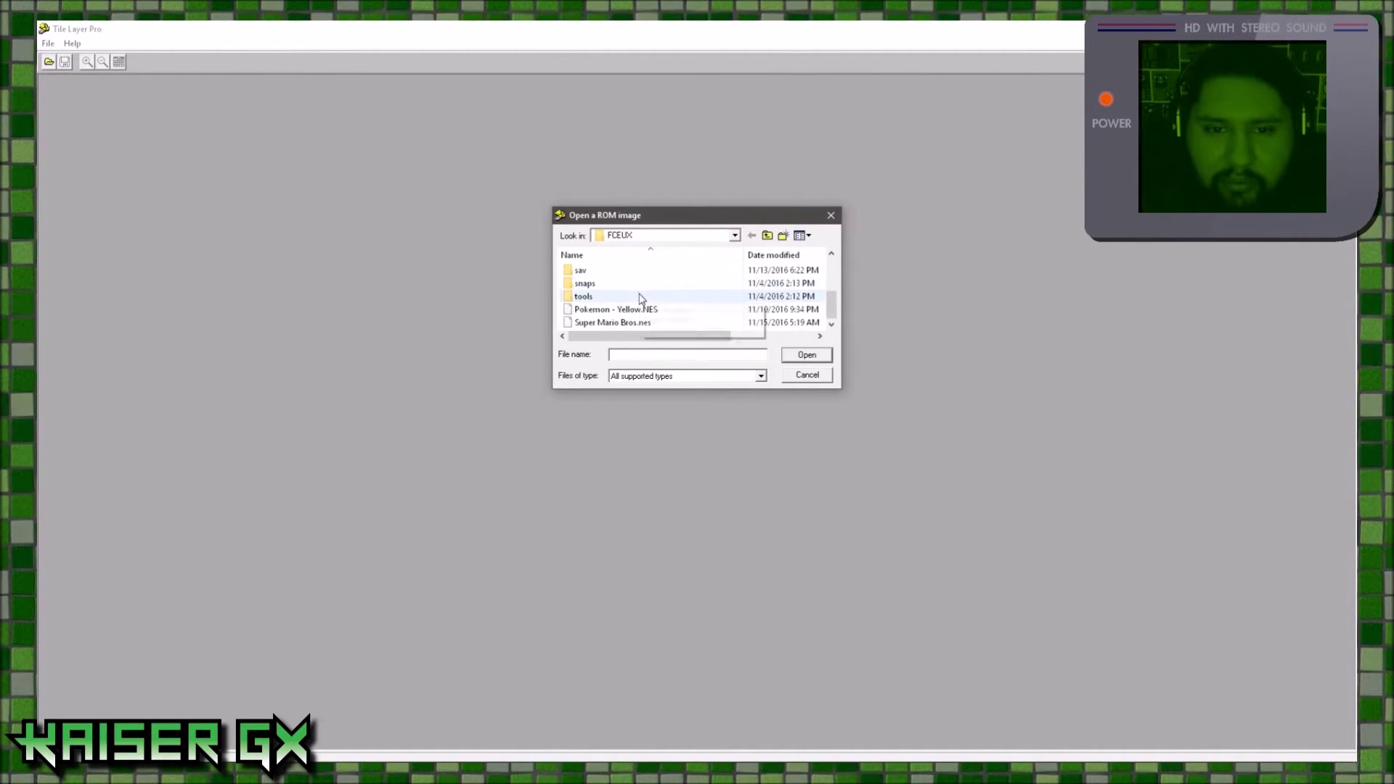
{"action": "double_click", "coordinate": [613, 322]}
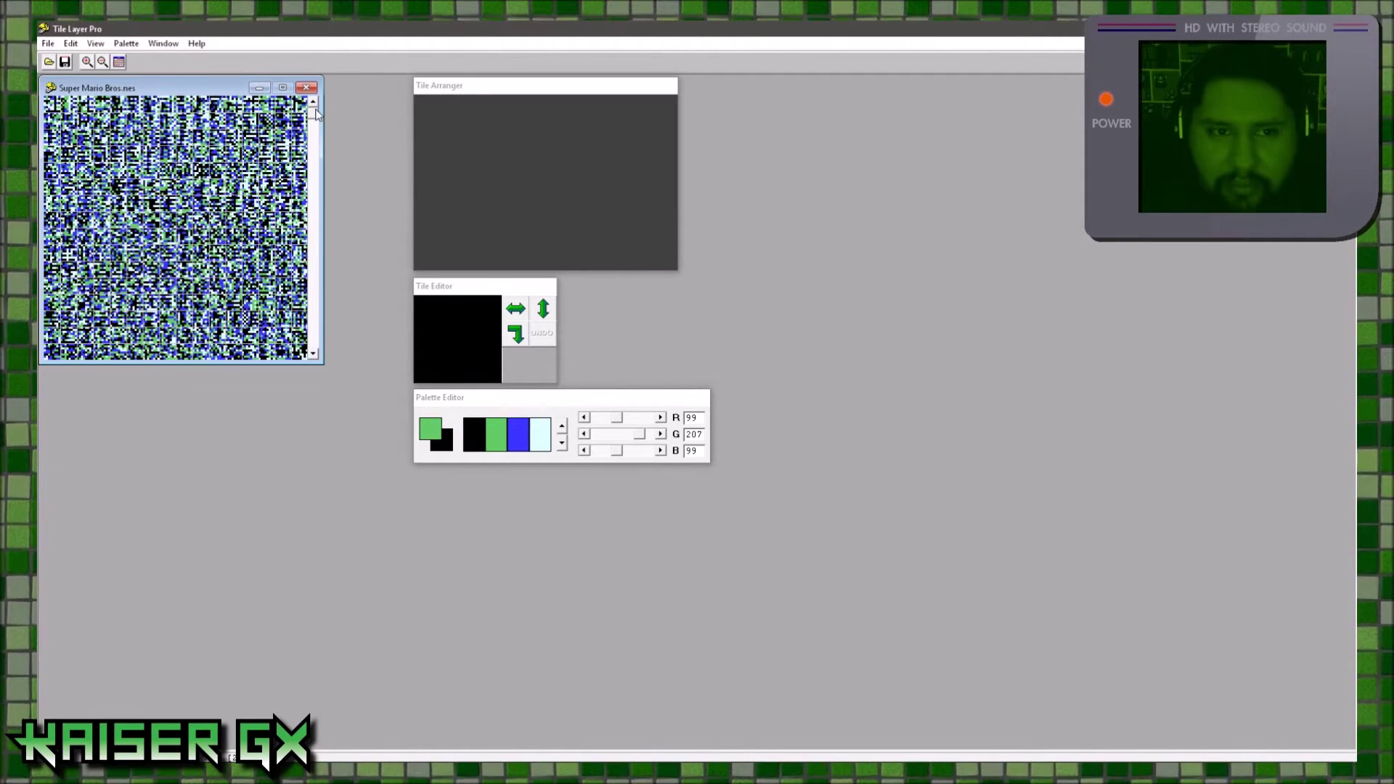
Find the mushroom character's cap tile in the ROM graphics and place it with its mirrored copy side by side in the Tile Arranger.
{"action": "left_click_drag", "start_coordinate": [317, 114], "coordinate": [331, 307]}
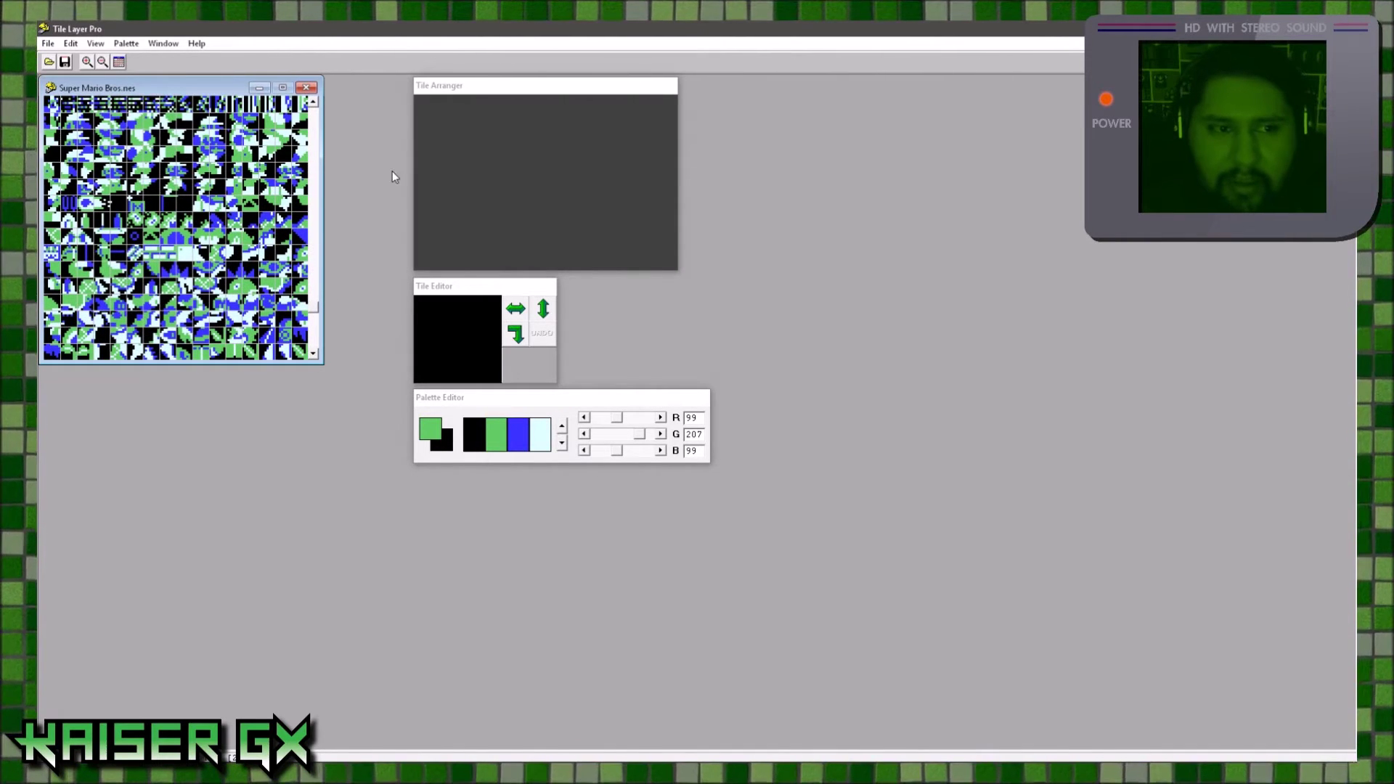
{"action": "left_click", "coordinate": [74, 233]}
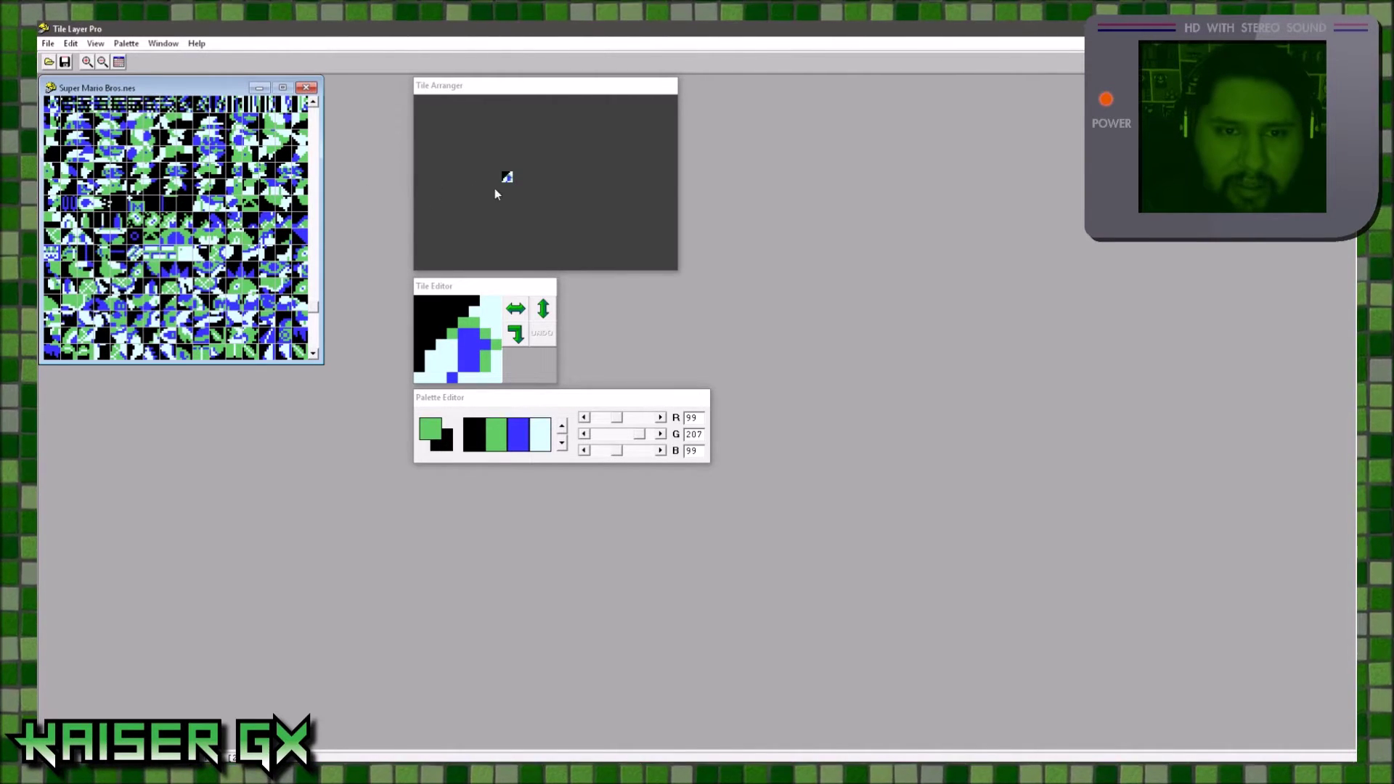
{"action": "key", "text": "h"}
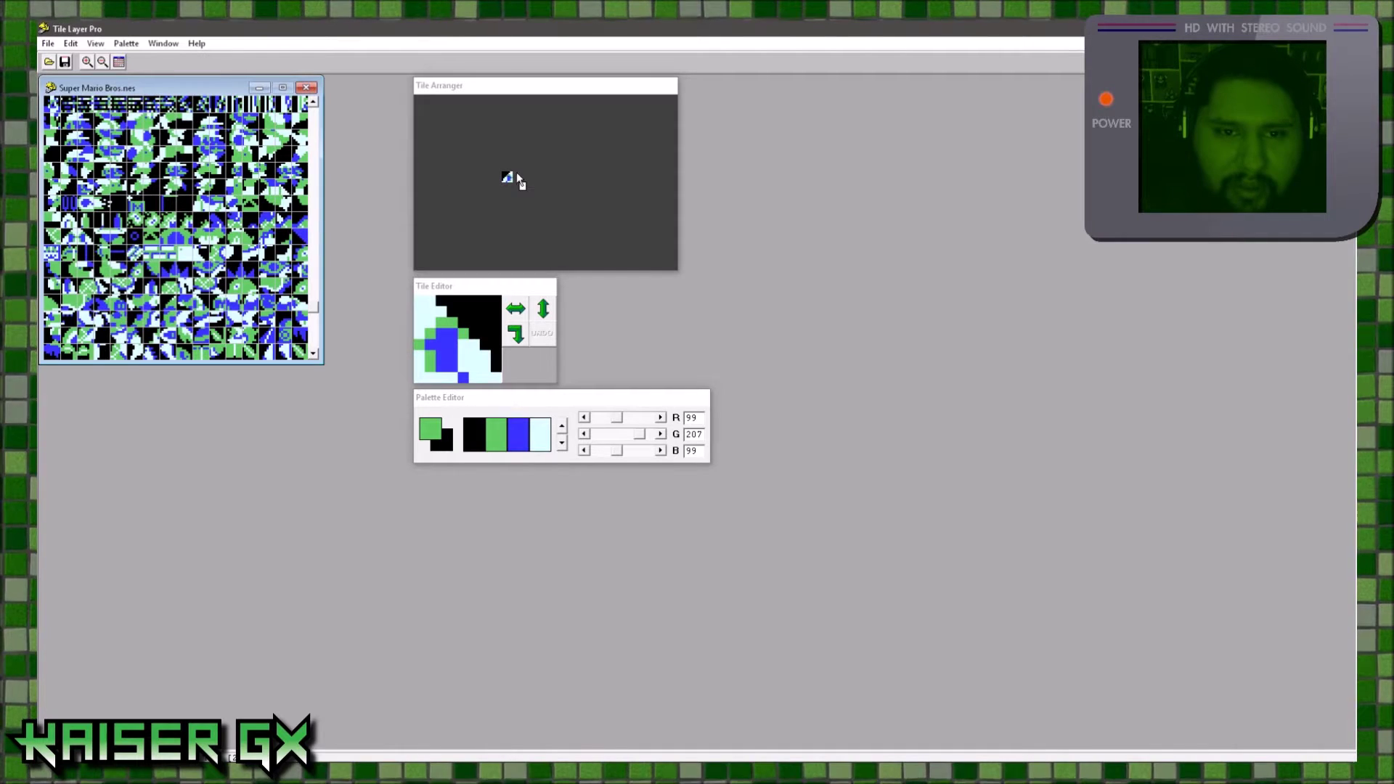
{"action": "left_click_drag", "start_coordinate": [520, 180], "coordinate": [518, 179]}
Place the mushroom character's face tile and its horizontally flipped copy beneath the cap tiles in the Tile Arranger.
{"action": "left_click_drag", "start_coordinate": [105, 242], "coordinate": [451, 206]}
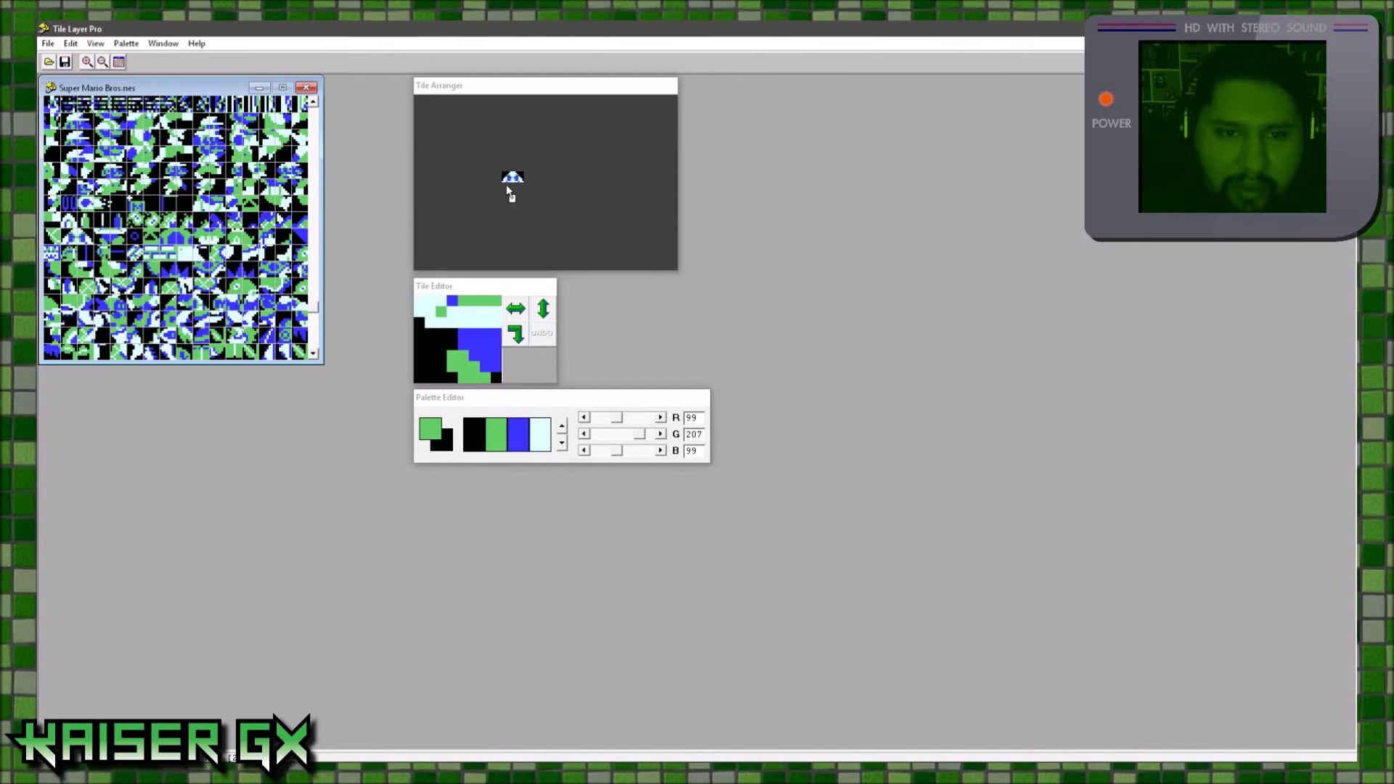
{"action": "key", "text": "h"}
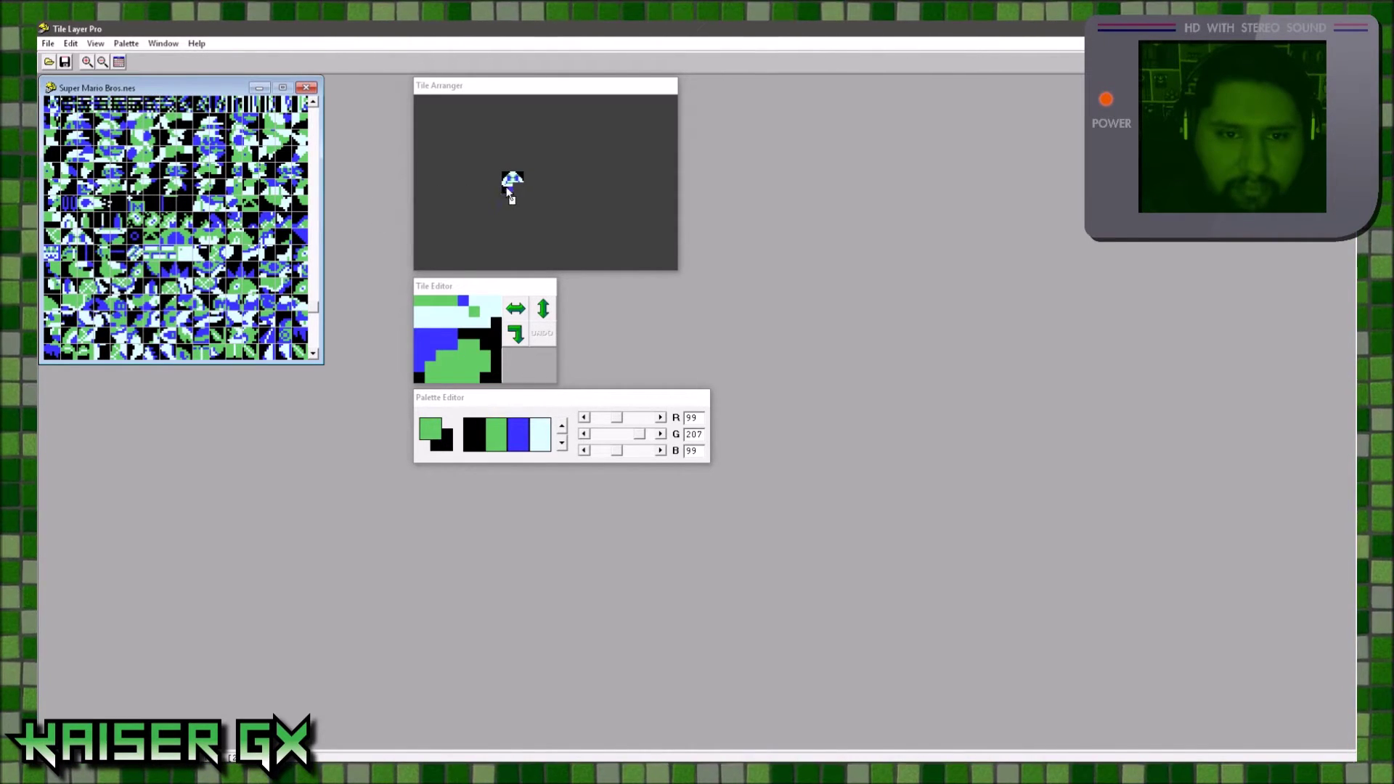
{"action": "left_click_drag", "start_coordinate": [515, 188], "coordinate": [515, 188]}
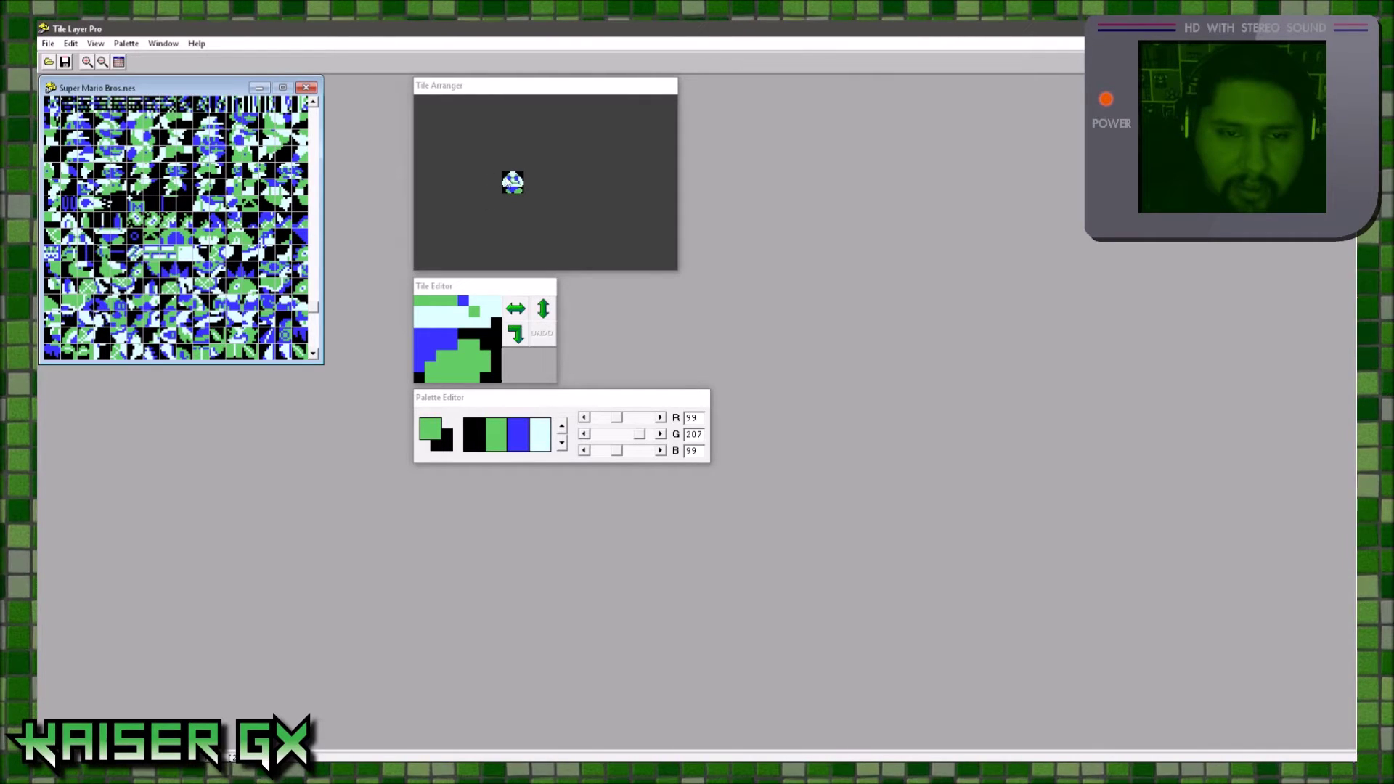
Darken the palette's blue colour to a navy of R 2, G 0, B 79.
{"action": "left_click", "coordinate": [563, 444]}
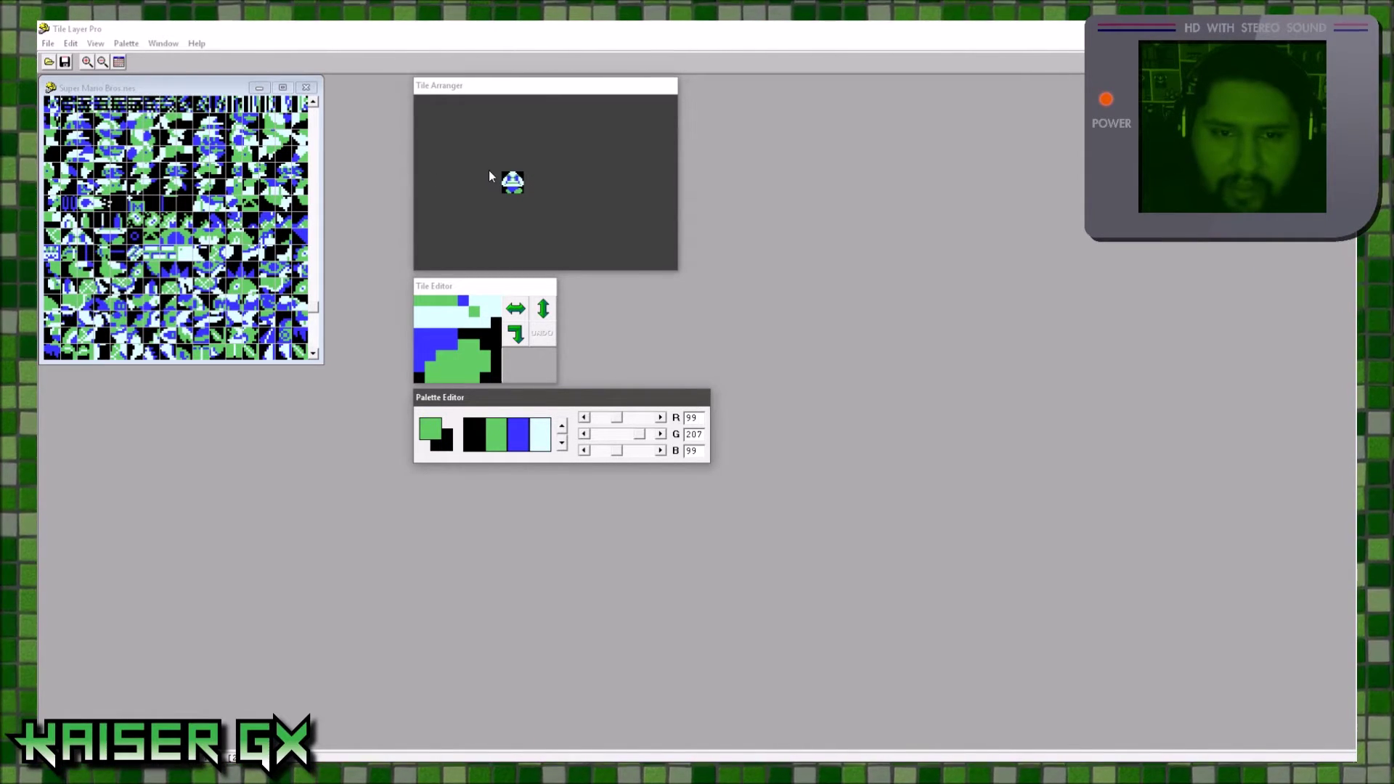
{"action": "double_click", "coordinate": [515, 432]}
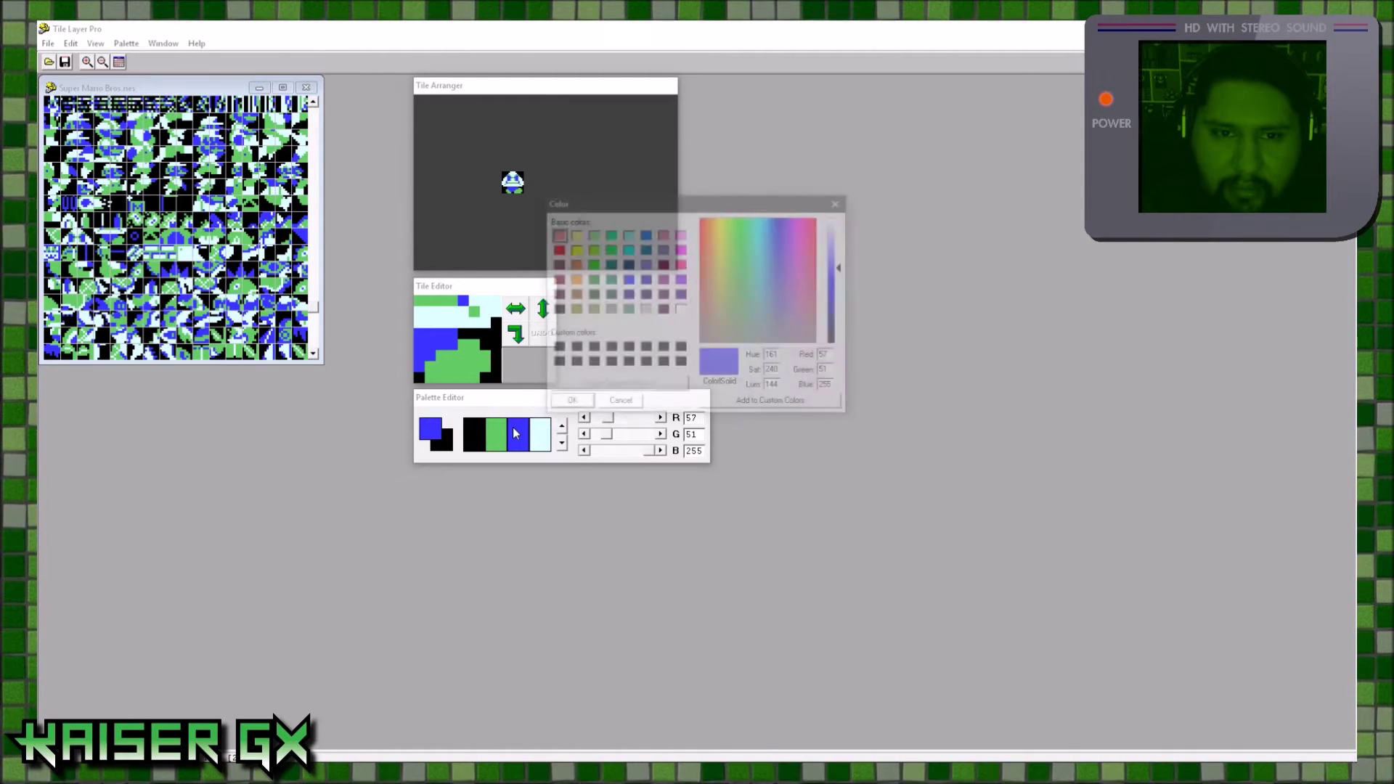
{"action": "left_click", "coordinate": [835, 325]}
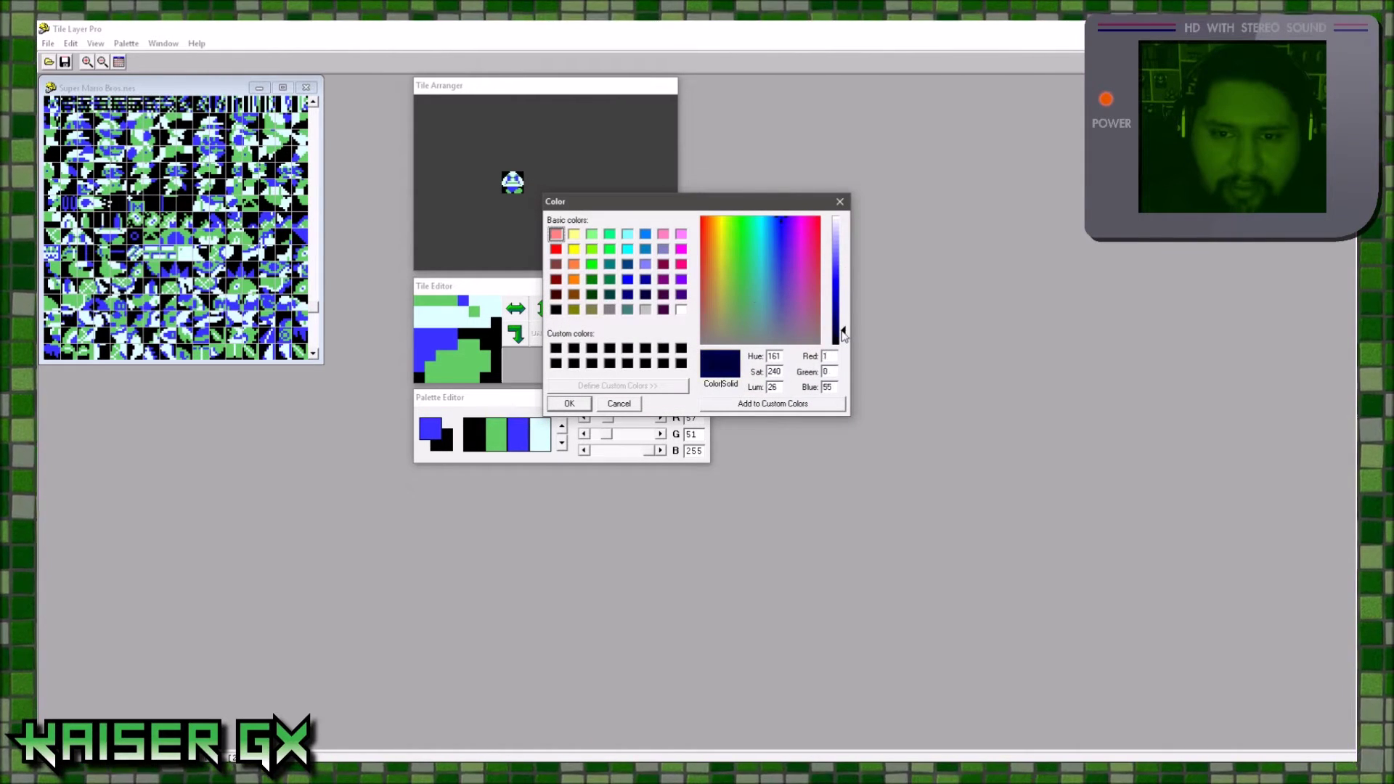
{"action": "left_click", "coordinate": [571, 404]}
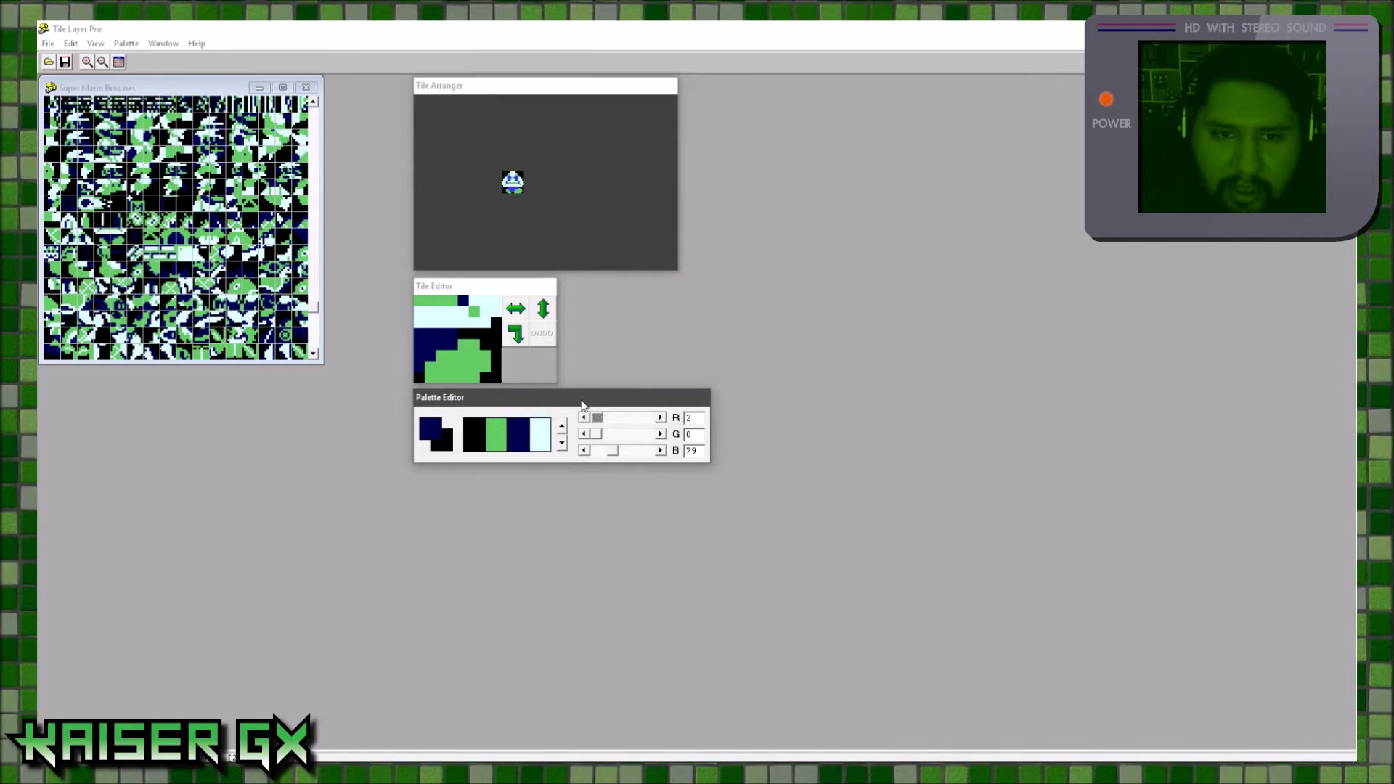
Change the palette's green colour to a dark purple of R 46, G 28, B 53.
{"action": "double_click", "coordinate": [499, 433]}
{"action": "left_click_drag", "start_coordinate": [772, 278], "coordinate": [796, 305]}
{"action": "left_click", "coordinate": [841, 324]}
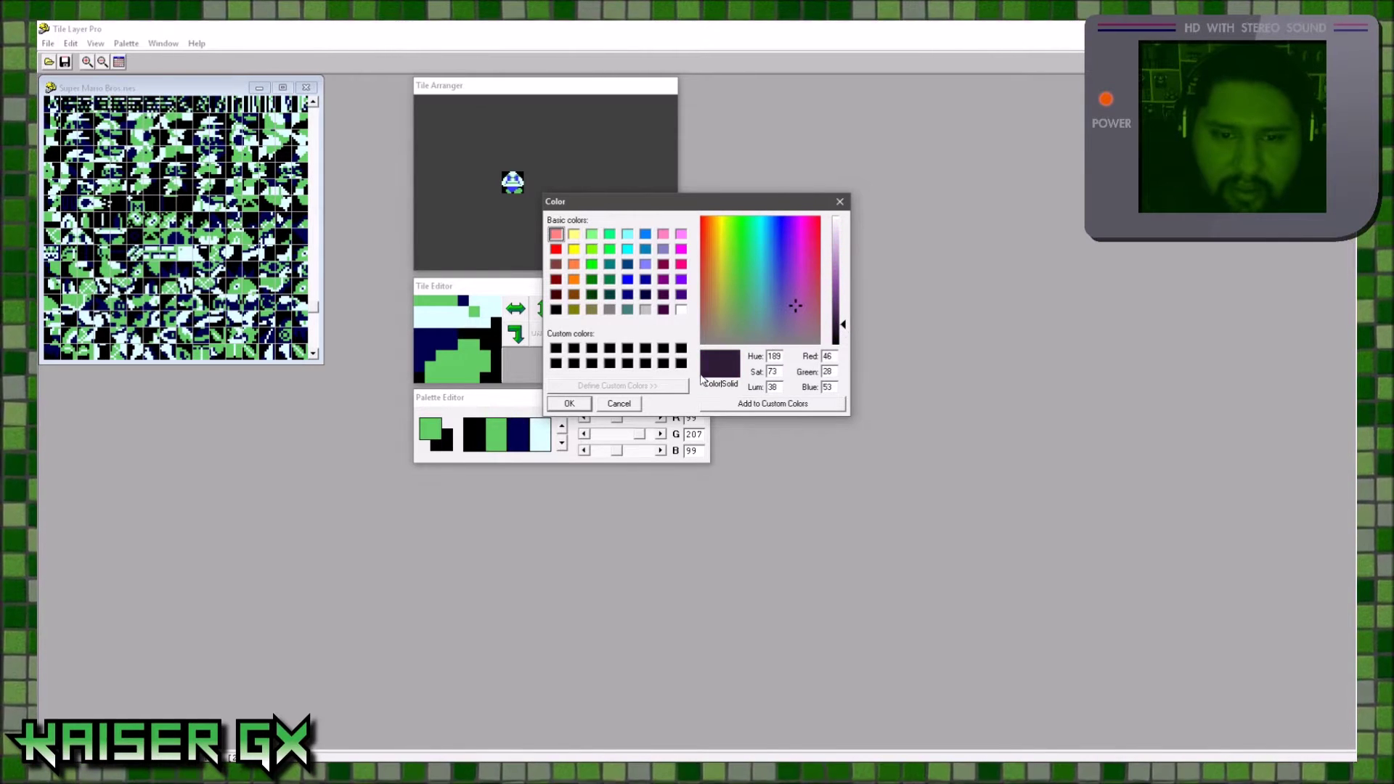
{"action": "left_click", "coordinate": [569, 404]}
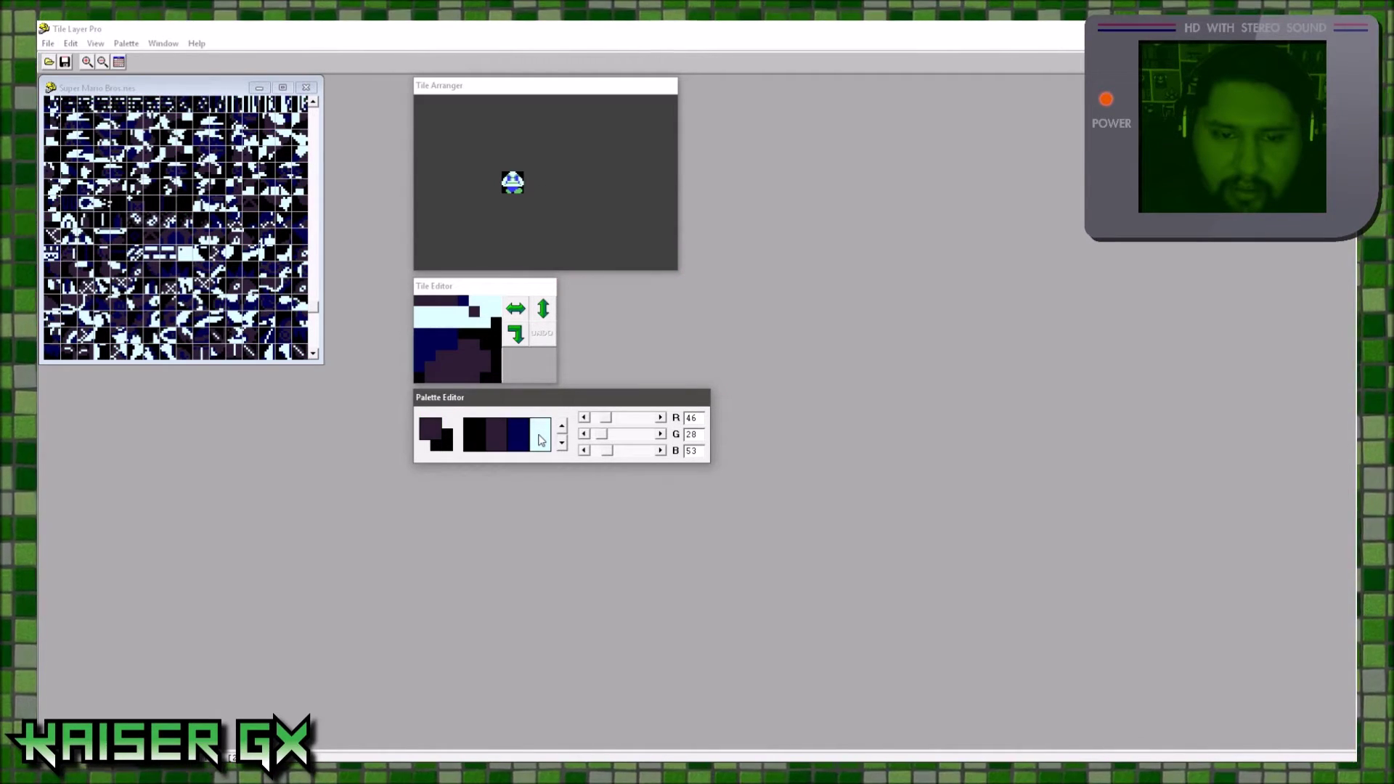
Change the palette's pale cyan colour to a brown of R 137, G 96, B 75.
{"action": "double_click", "coordinate": [541, 439]}
{"action": "left_click", "coordinate": [707, 307]}
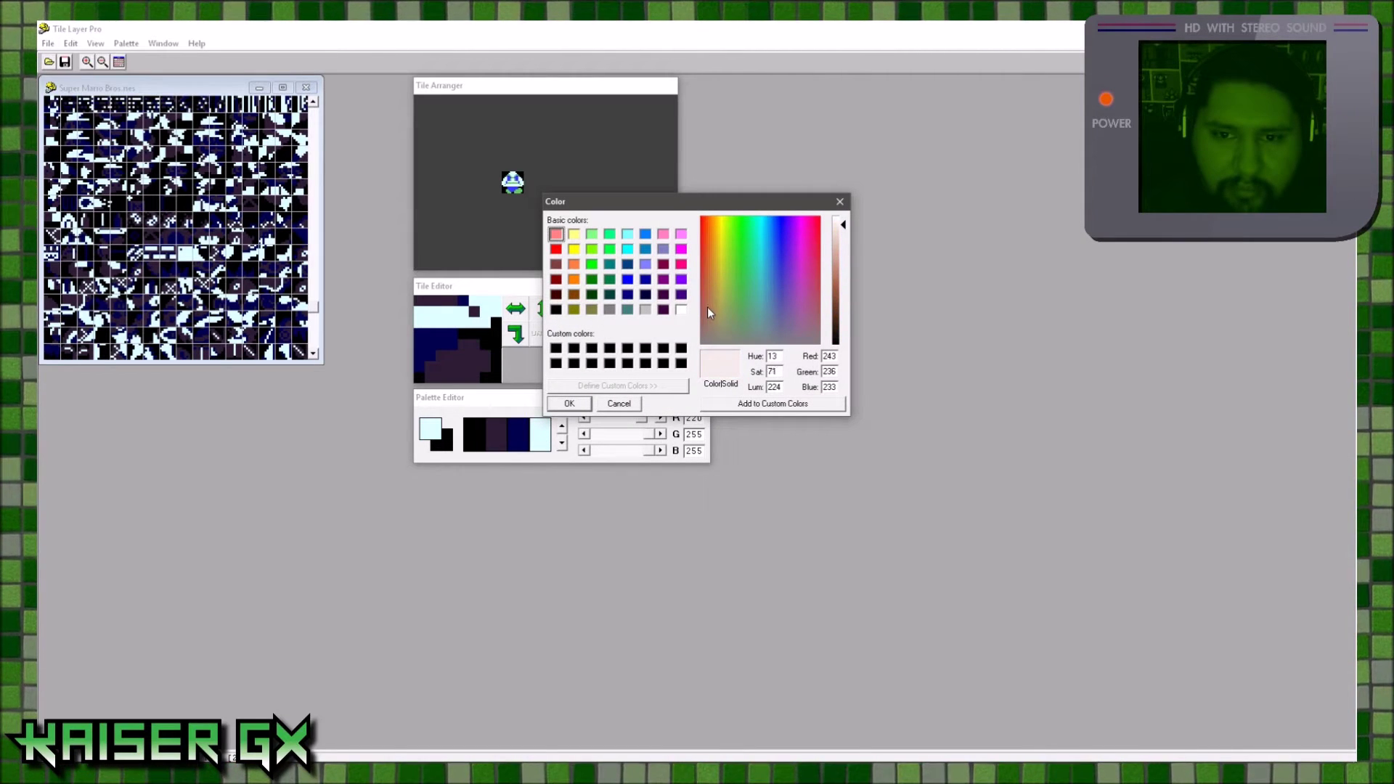
{"action": "left_click", "coordinate": [838, 294]}
{"action": "left_click", "coordinate": [584, 405]}
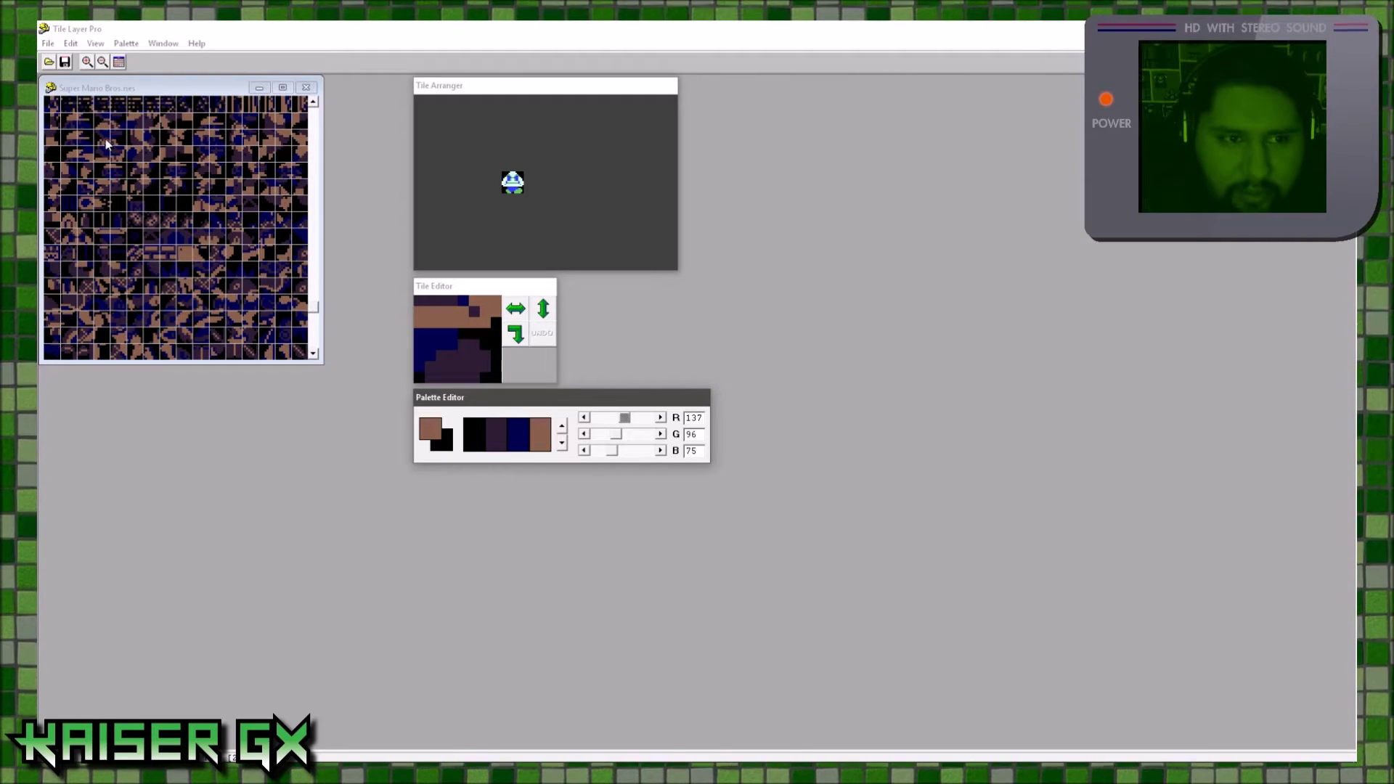
Lighten the palette's navy colour to R 233, G 232, B 255 and transfer the palette to the Tile Arranger.
{"action": "left_click", "coordinate": [106, 241]}
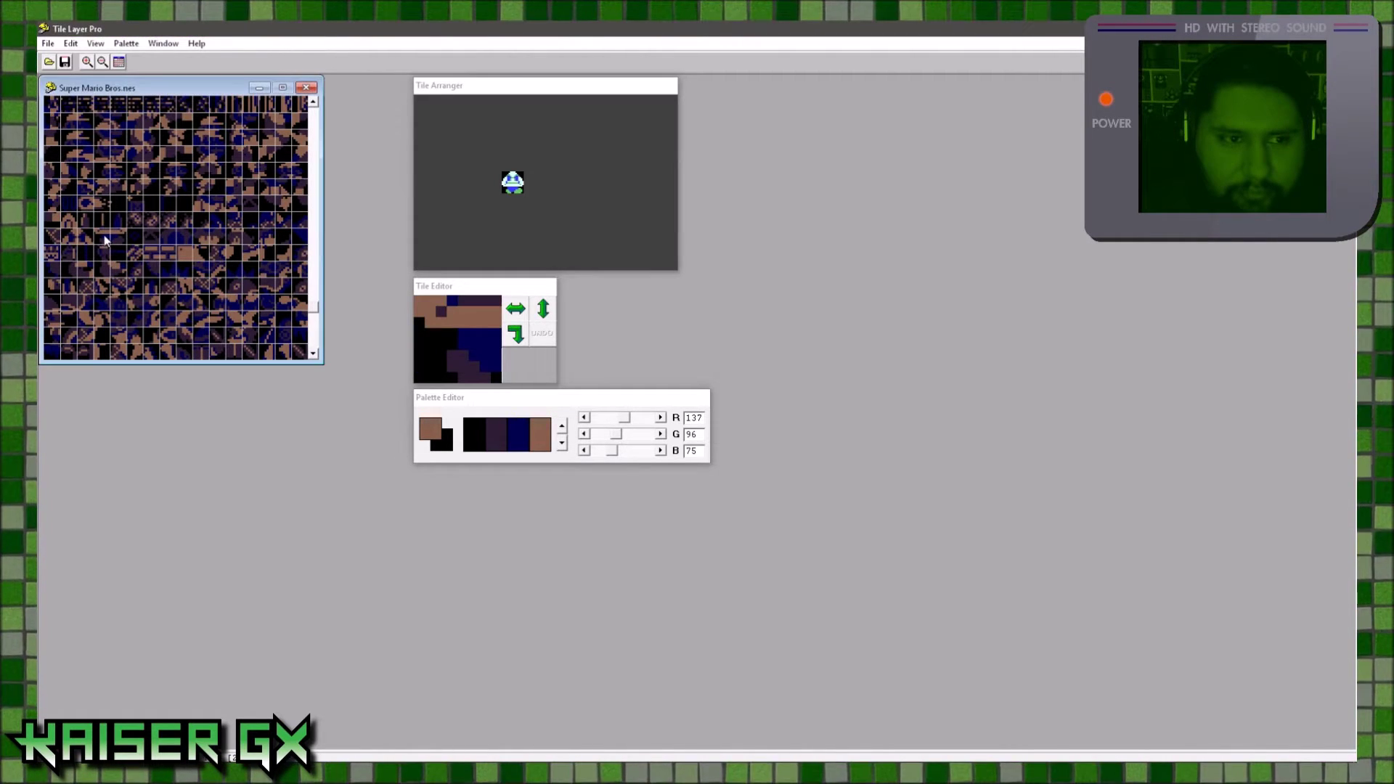
{"action": "double_click", "coordinate": [518, 432]}
{"action": "left_click_drag", "start_coordinate": [836, 239], "coordinate": [843, 227]}
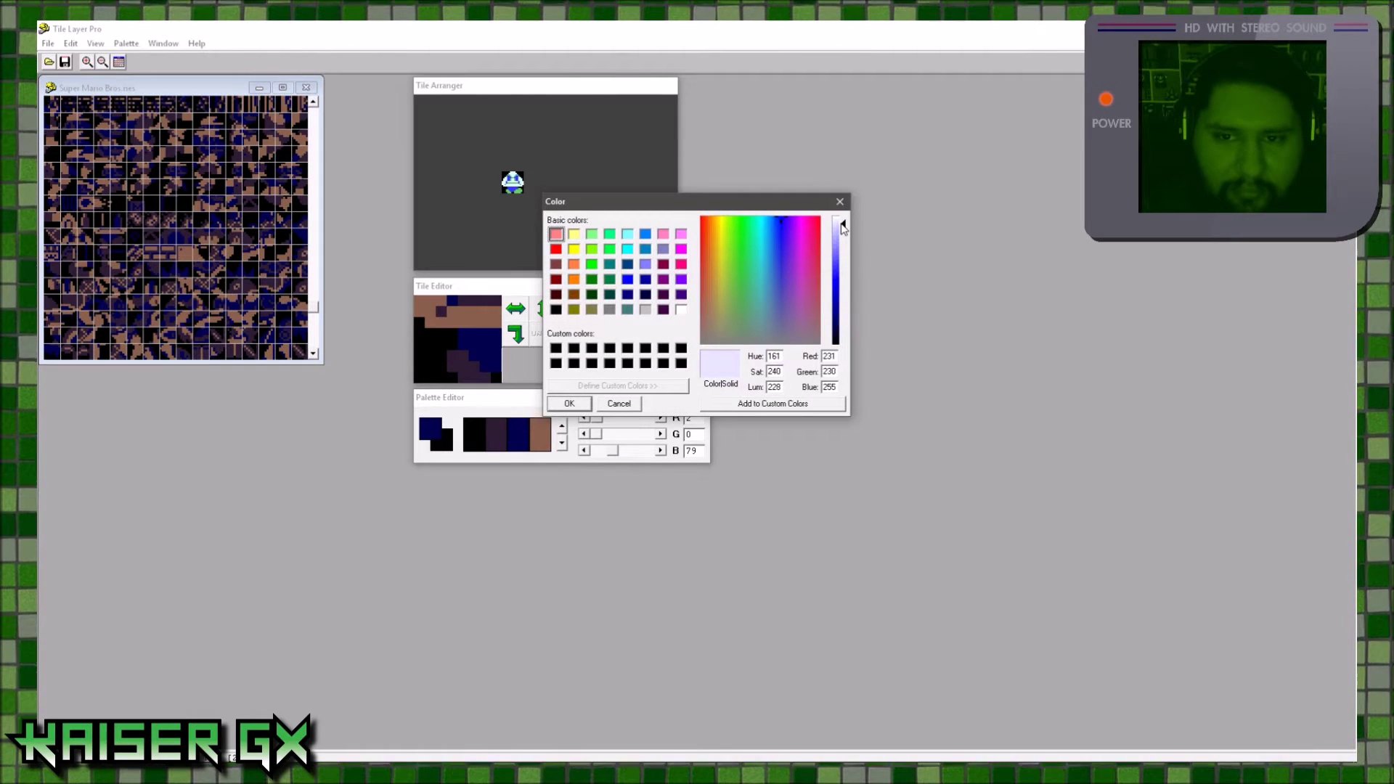
{"action": "left_click", "coordinate": [569, 403]}
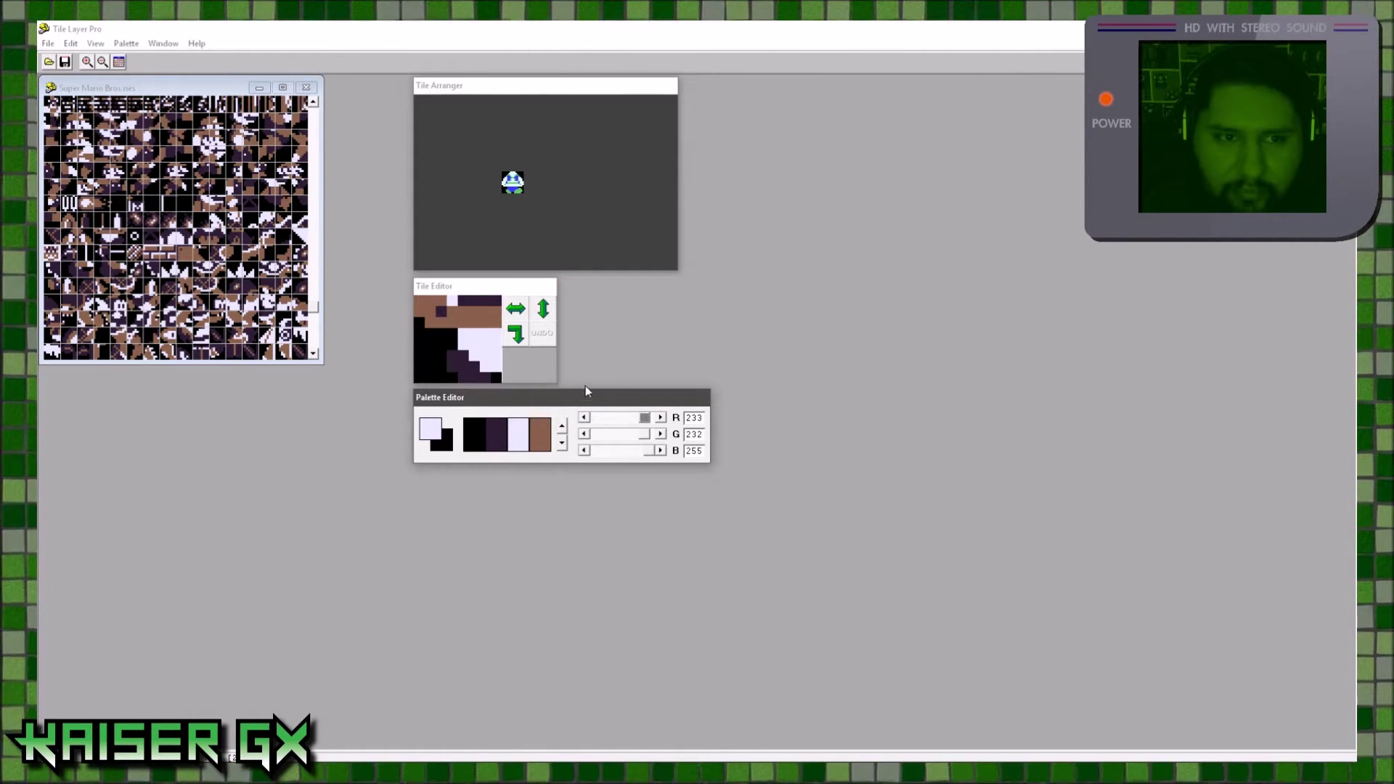
{"action": "left_click", "coordinate": [126, 45]}
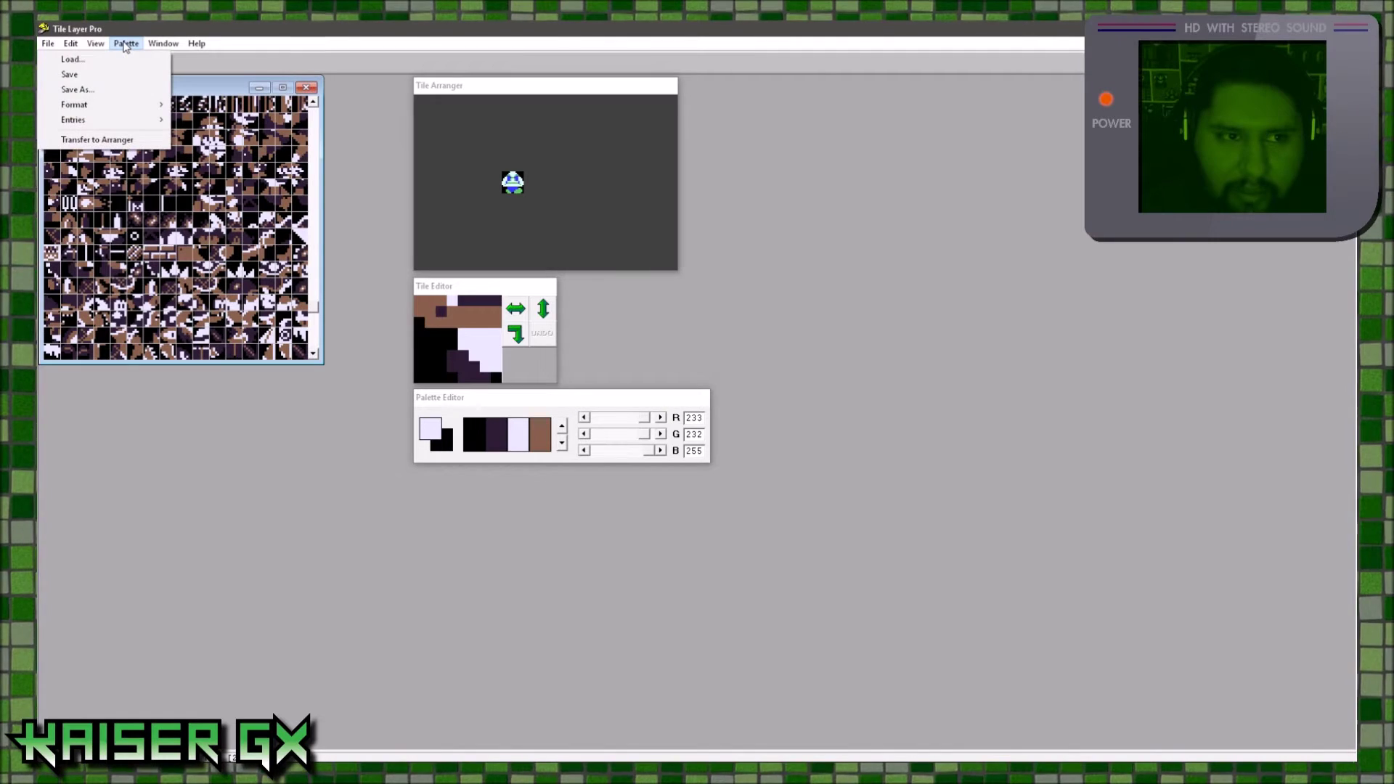
{"action": "left_click", "coordinate": [97, 139]}
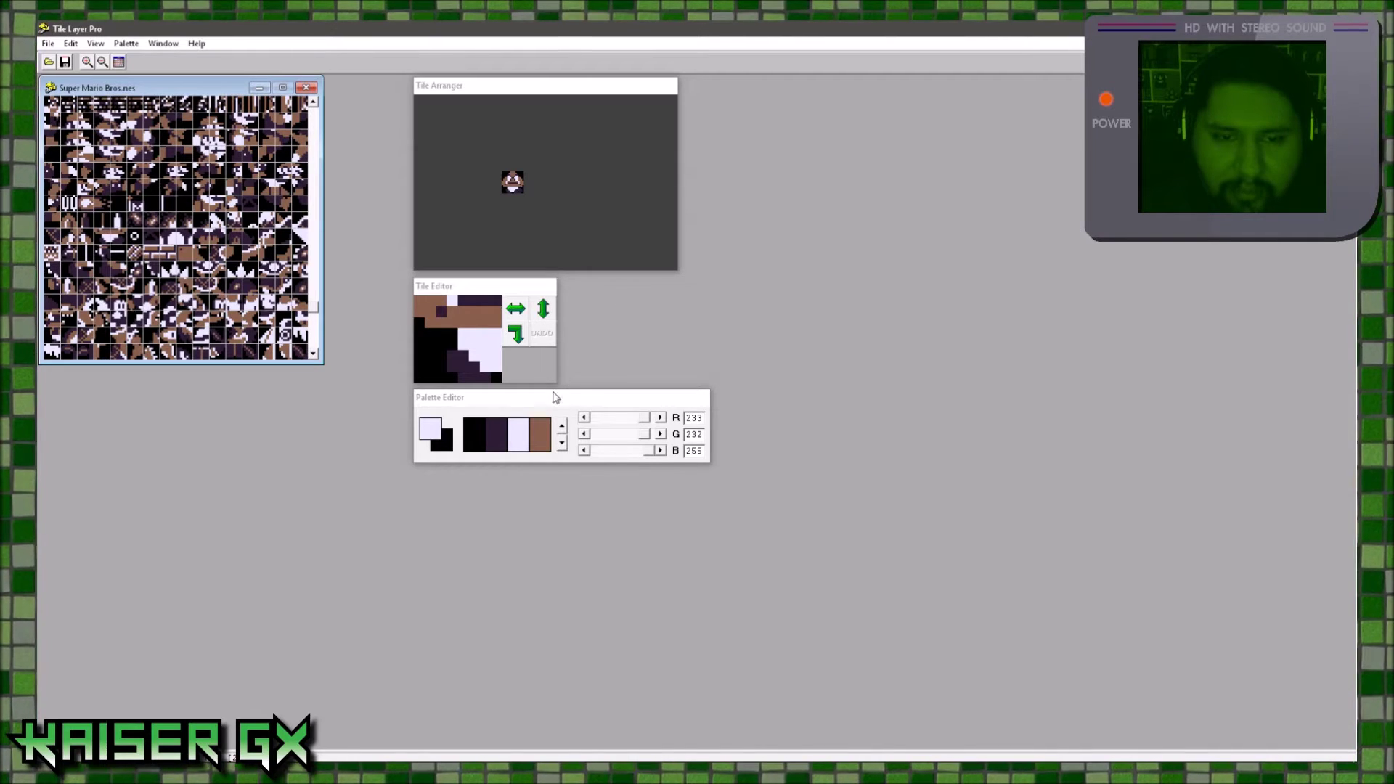
Paint over the cap tile's existing eye and brow with brown, restoring the black background along the cap's outer edge.
{"action": "left_click", "coordinate": [512, 184]}
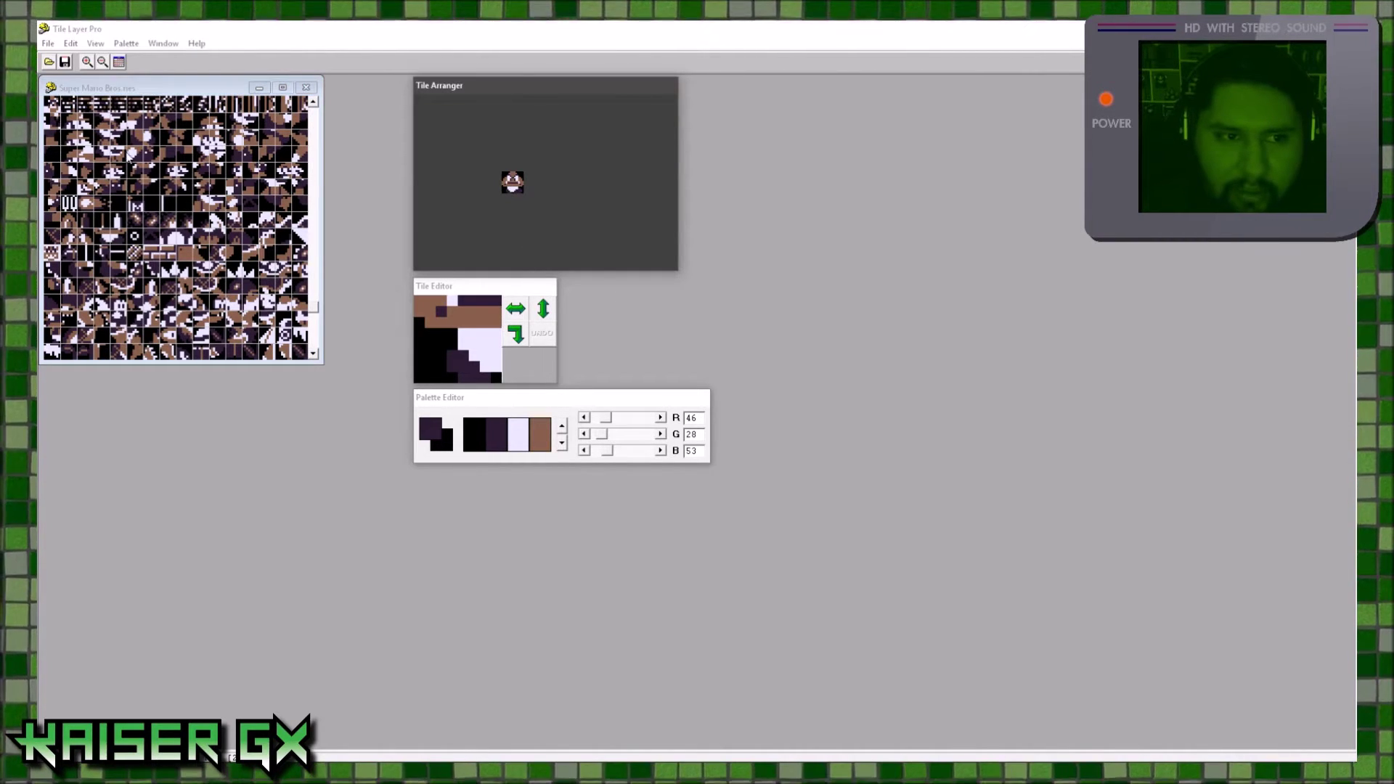
{"action": "left_click", "coordinate": [78, 239]}
{"action": "left_click", "coordinate": [530, 425]}
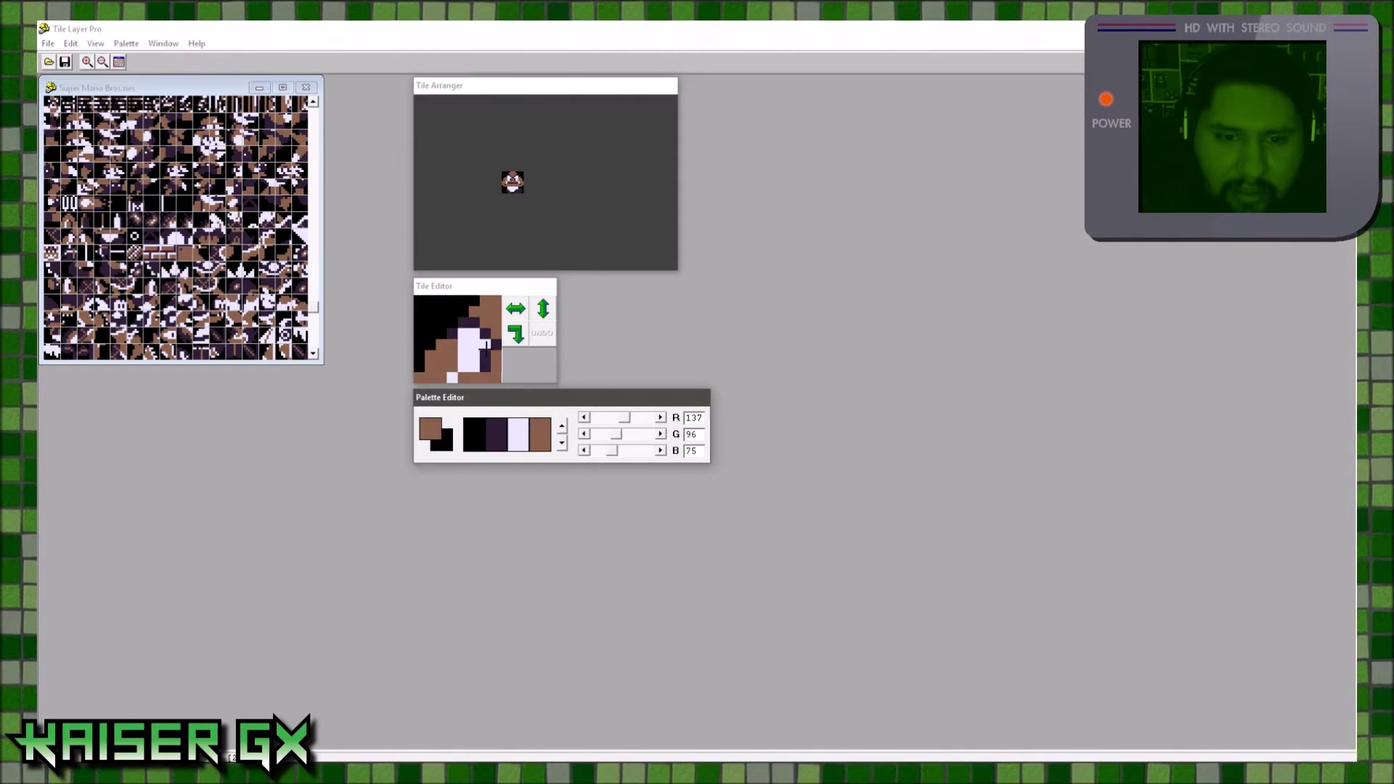
{"action": "left_click", "coordinate": [464, 356]}
{"action": "mouse_move", "coordinate": [464, 356]}
{"action": "left_mouse_down"}
{"action": "mouse_move", "coordinate": [469, 331]}
{"action": "mouse_move", "coordinate": [495, 368]}
{"action": "left_mouse_up"}
{"action": "left_click", "coordinate": [474, 435]}
{"action": "left_click", "coordinate": [452, 332]}
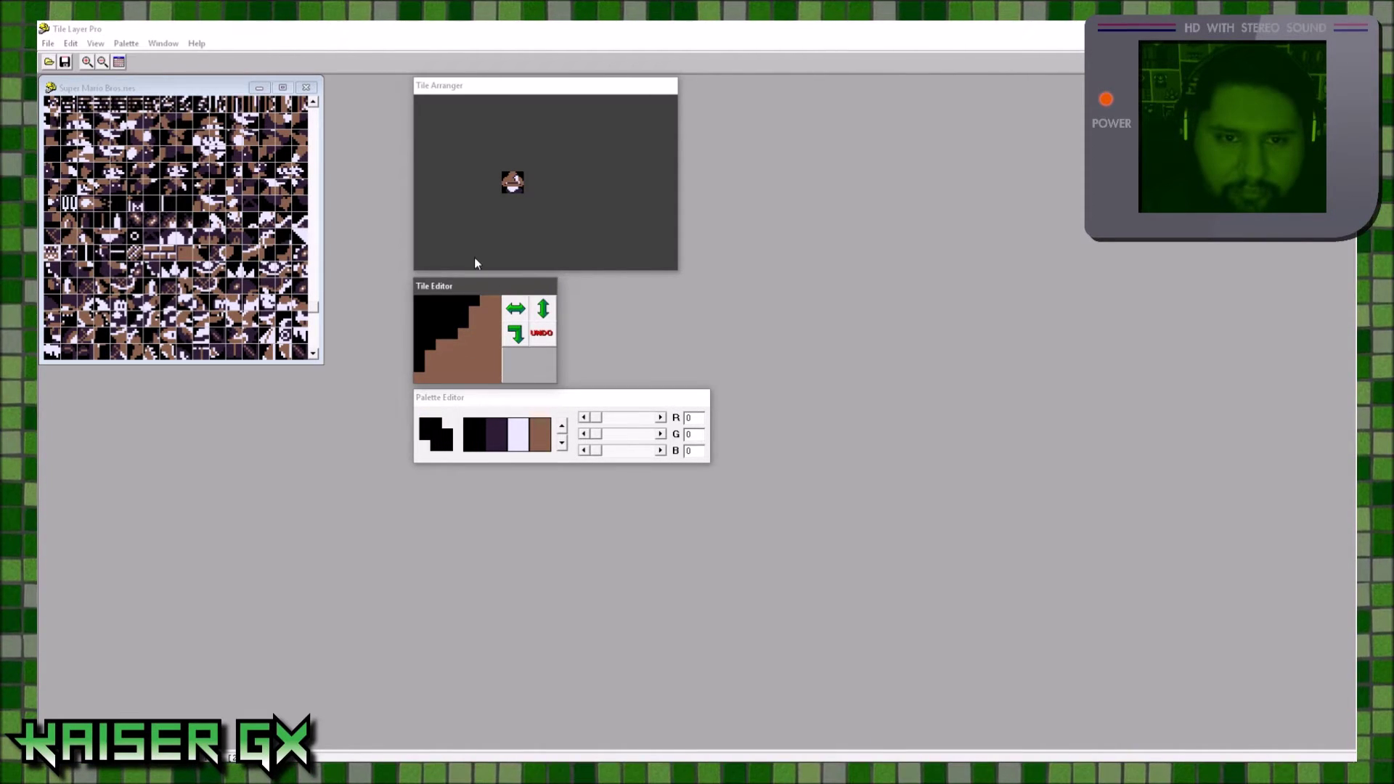
Paint a large white eye with a dark purple pupil in the cap tile's lower part and preview the tile mirrored horizontally.
{"action": "left_click", "coordinate": [518, 434]}
{"action": "mouse_move", "coordinate": [466, 334]}
{"action": "left_mouse_down"}
{"action": "mouse_move", "coordinate": [449, 374]}
{"action": "mouse_move", "coordinate": [488, 367]}
{"action": "mouse_move", "coordinate": [481, 336]}
{"action": "mouse_move", "coordinate": [451, 358]}
{"action": "mouse_move", "coordinate": [474, 339]}
{"action": "mouse_move", "coordinate": [475, 371]}
{"action": "mouse_move", "coordinate": [498, 344]}
{"action": "mouse_move", "coordinate": [479, 378]}
{"action": "left_mouse_up"}
{"action": "left_click", "coordinate": [493, 437]}
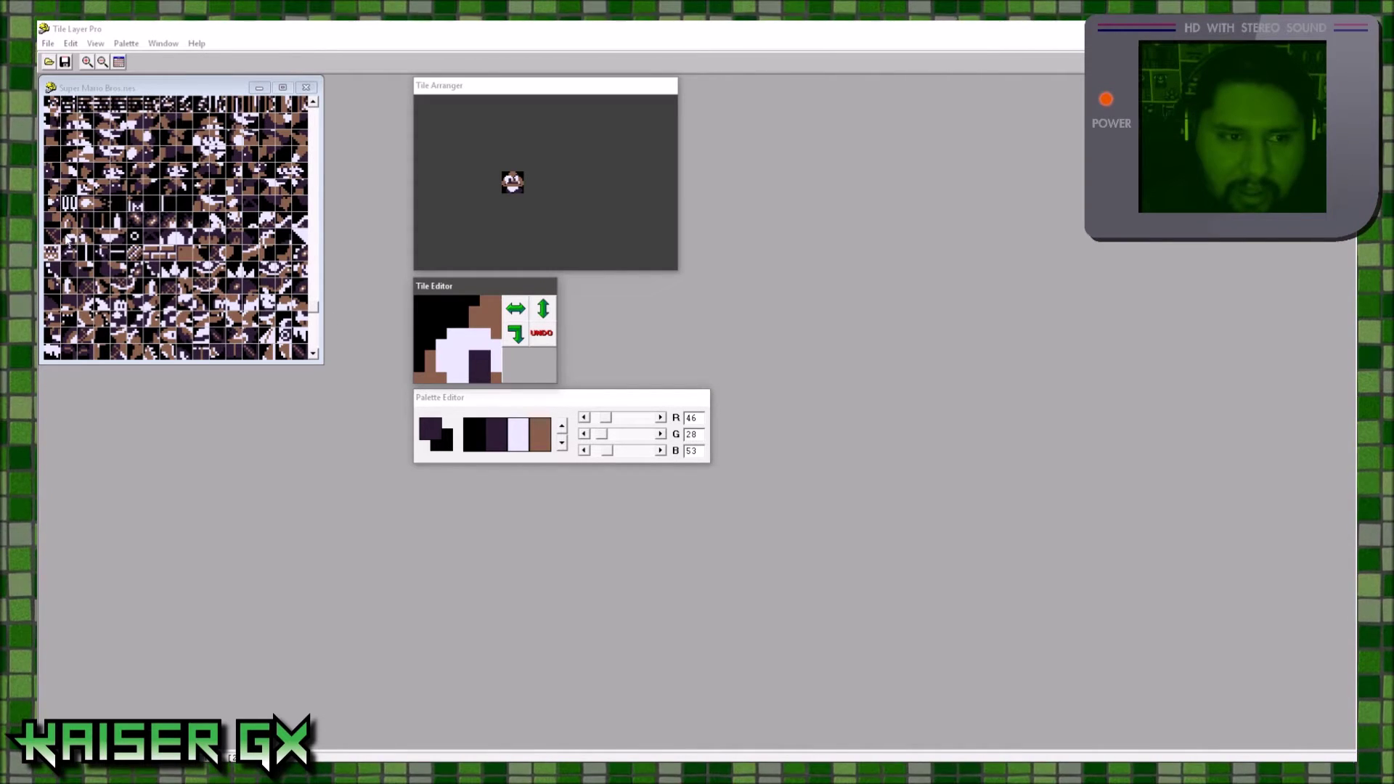
{"action": "key", "text": "ctrl+Tab"}
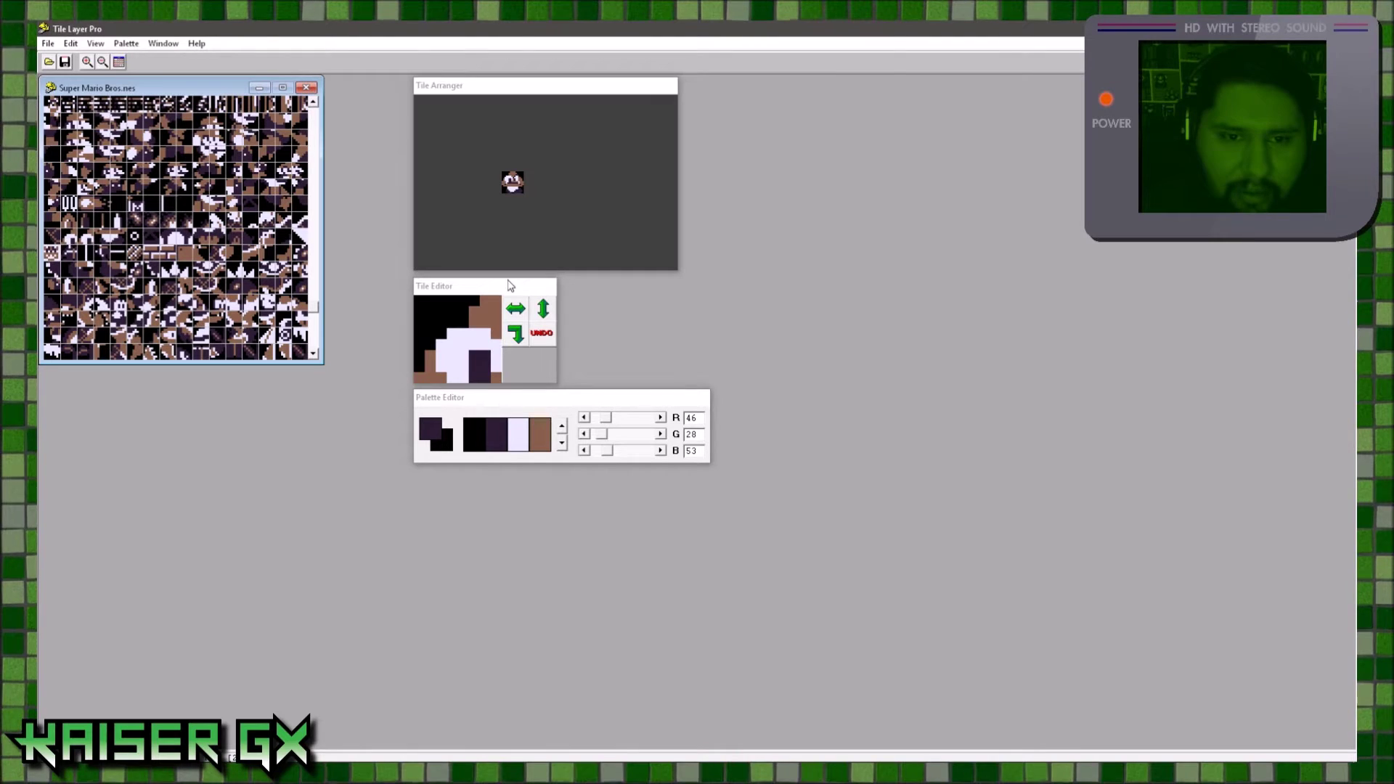
{"action": "left_click", "coordinate": [518, 312]}
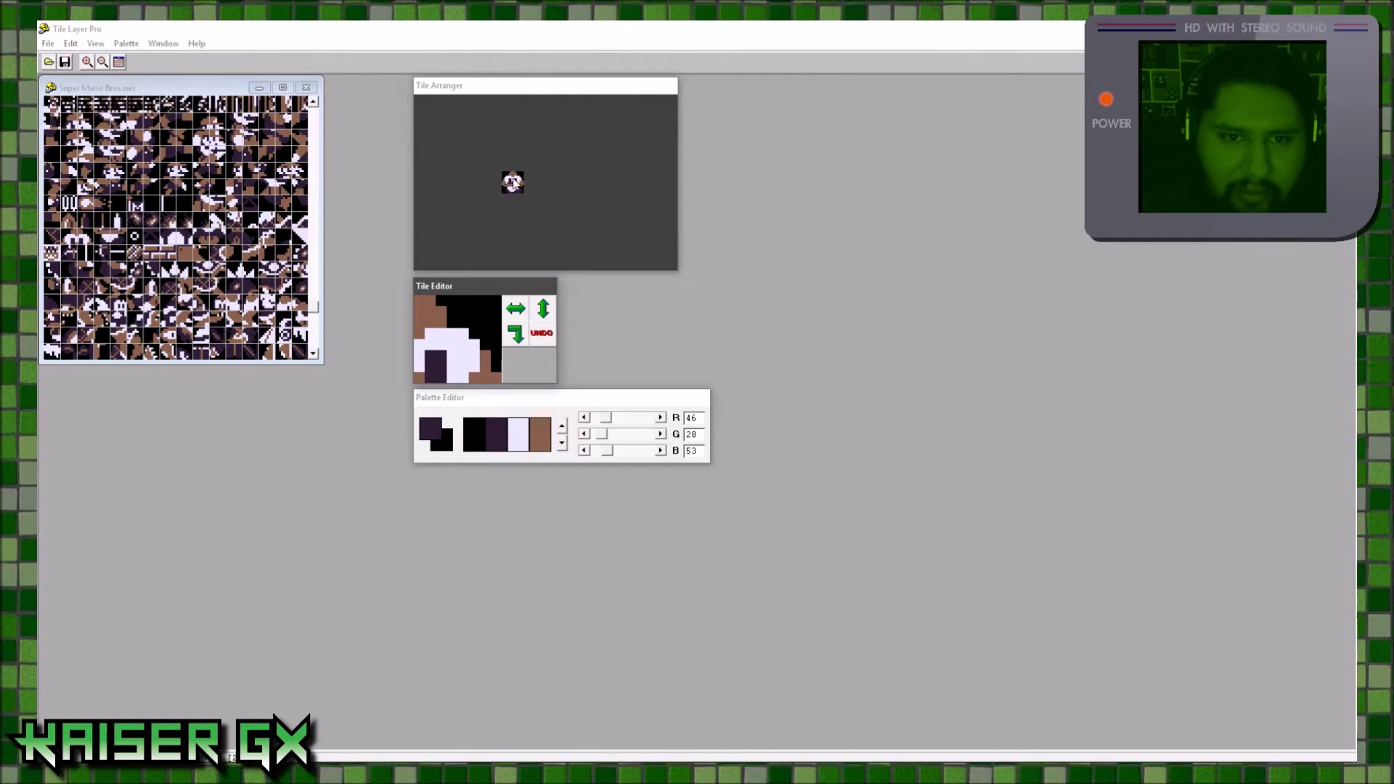
Paint over the dark and white markings in the upper rows of both face tiles with brown.
{"action": "left_click", "coordinate": [107, 248]}
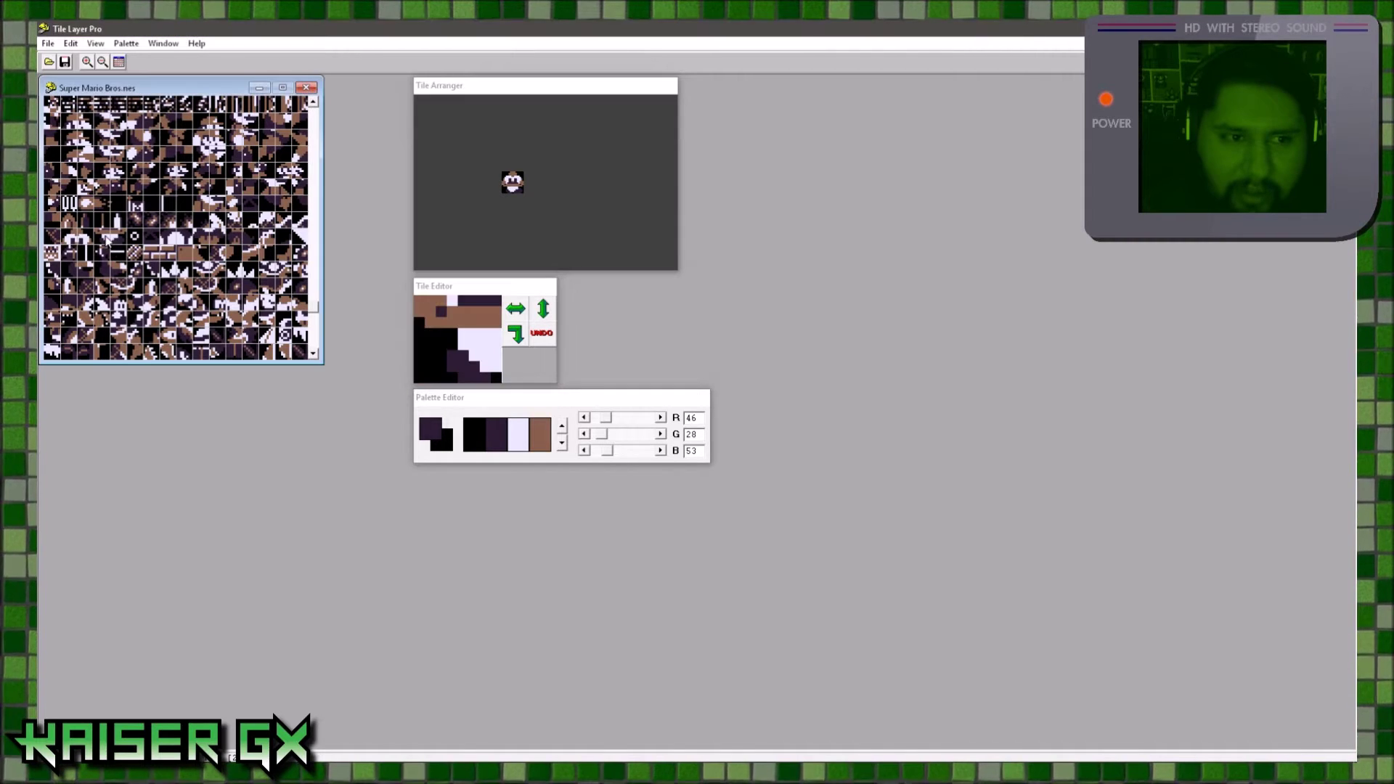
{"action": "left_click", "coordinate": [538, 435]}
{"action": "left_click_drag", "start_coordinate": [443, 312], "coordinate": [520, 299]}
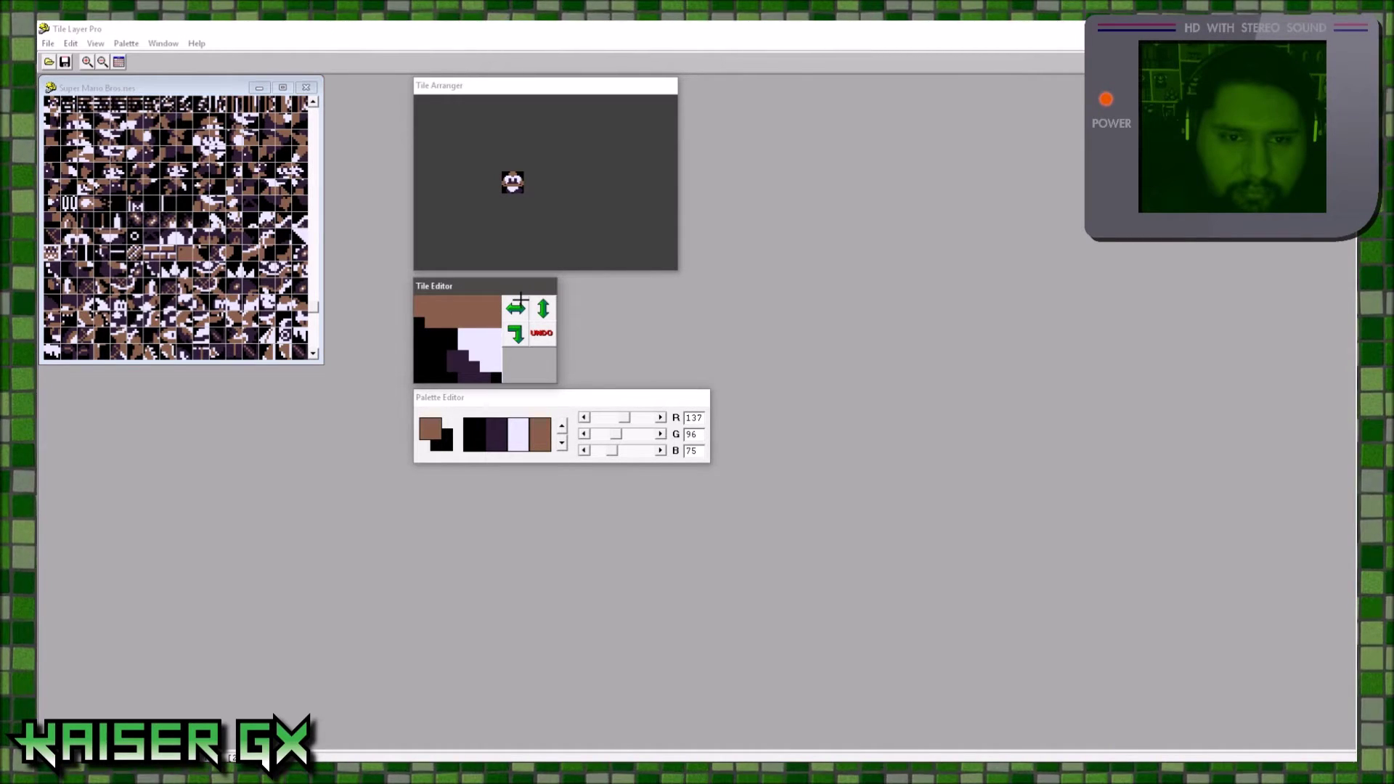
{"action": "left_click", "coordinate": [120, 246]}
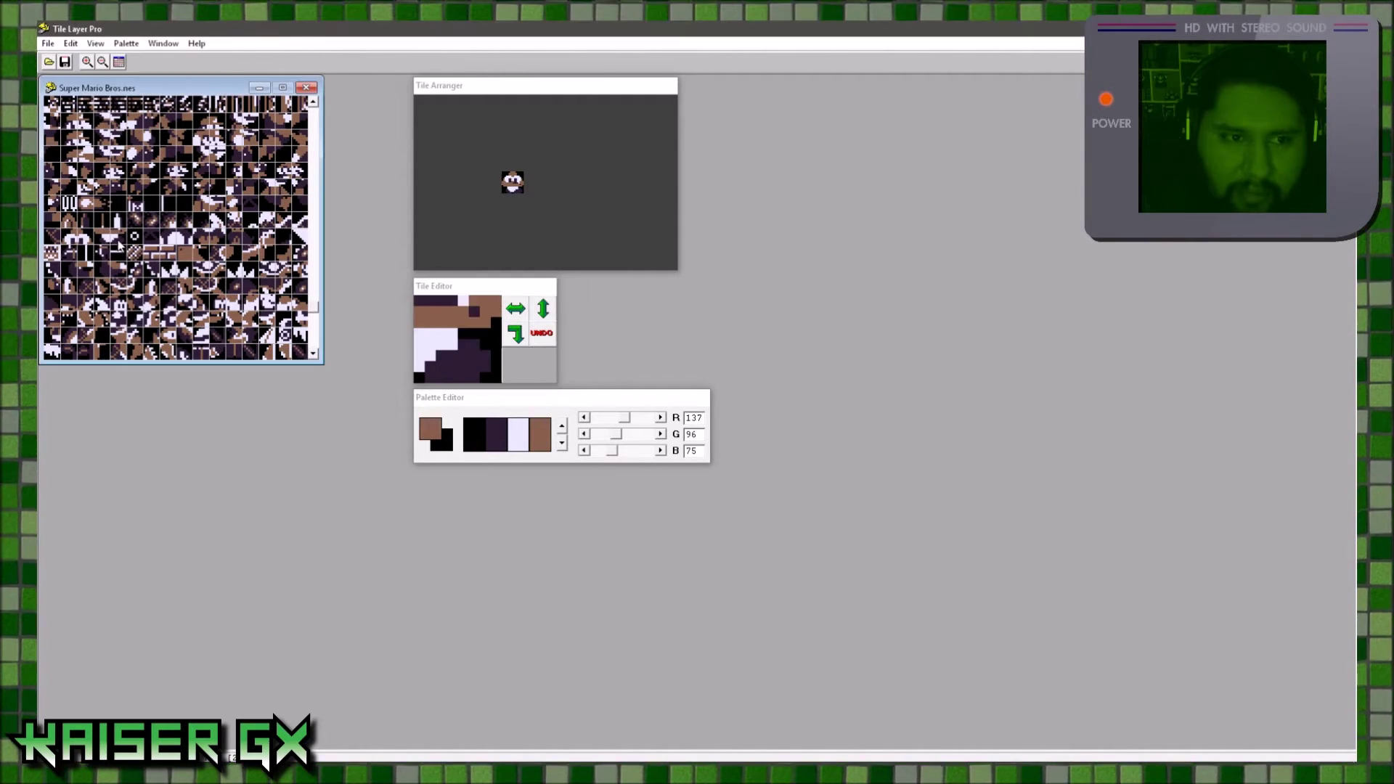
{"action": "left_click_drag", "start_coordinate": [493, 308], "coordinate": [399, 295]}
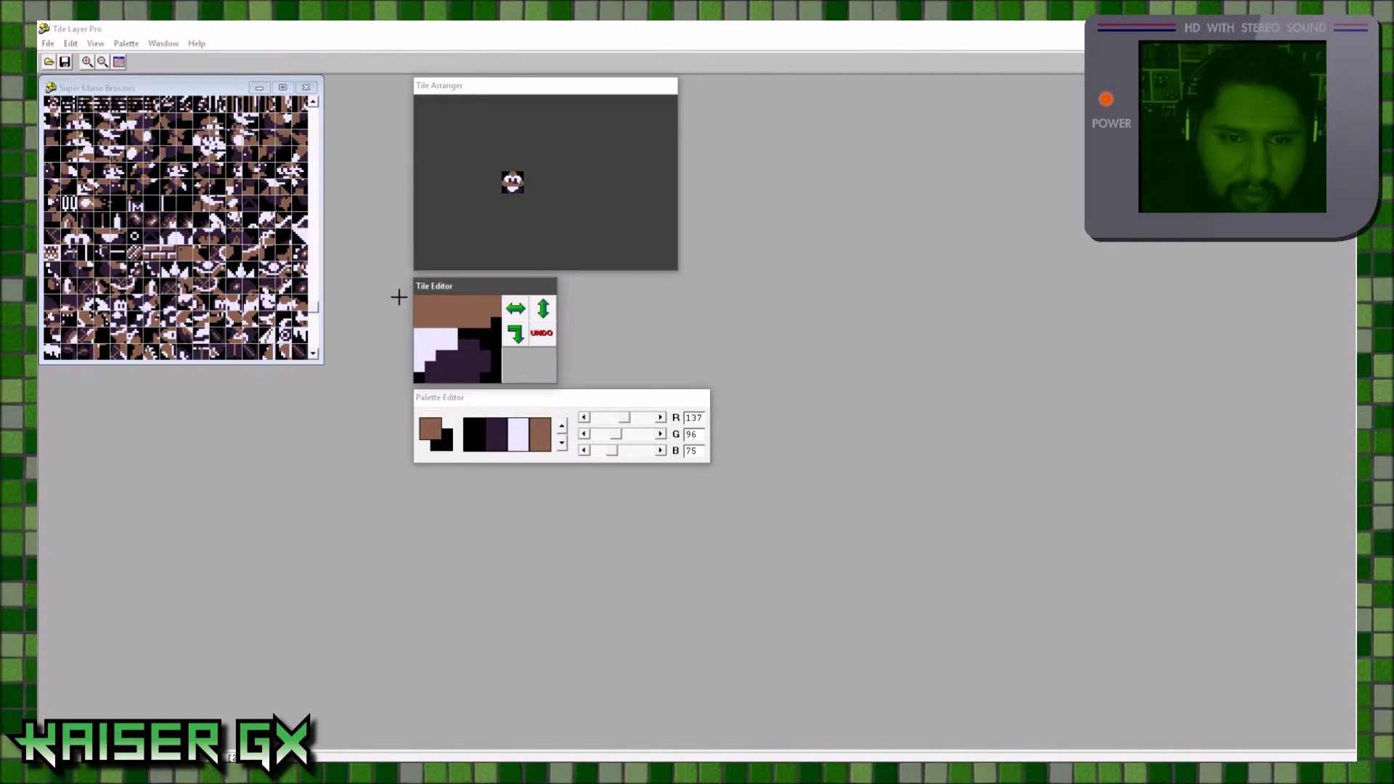
Draw a dark purple mouth line with a raised outer corner across the brown area of both face tiles.
{"action": "left_click", "coordinate": [491, 429]}
{"action": "mouse_move", "coordinate": [429, 303]}
{"action": "left_mouse_down"}
{"action": "mouse_move", "coordinate": [484, 302]}
{"action": "mouse_move", "coordinate": [394, 315]}
{"action": "left_mouse_up"}
{"action": "left_click", "coordinate": [541, 332]}
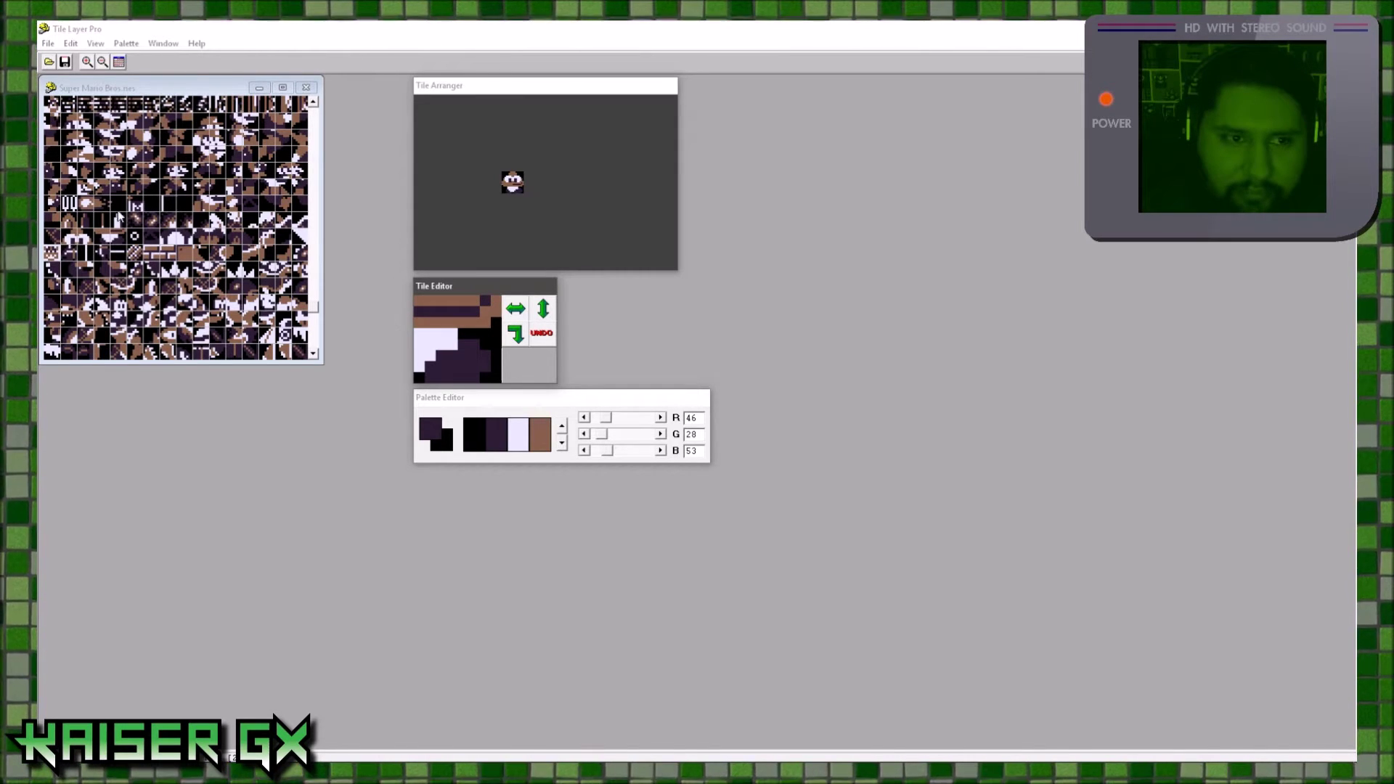
{"action": "left_click", "coordinate": [80, 239]}
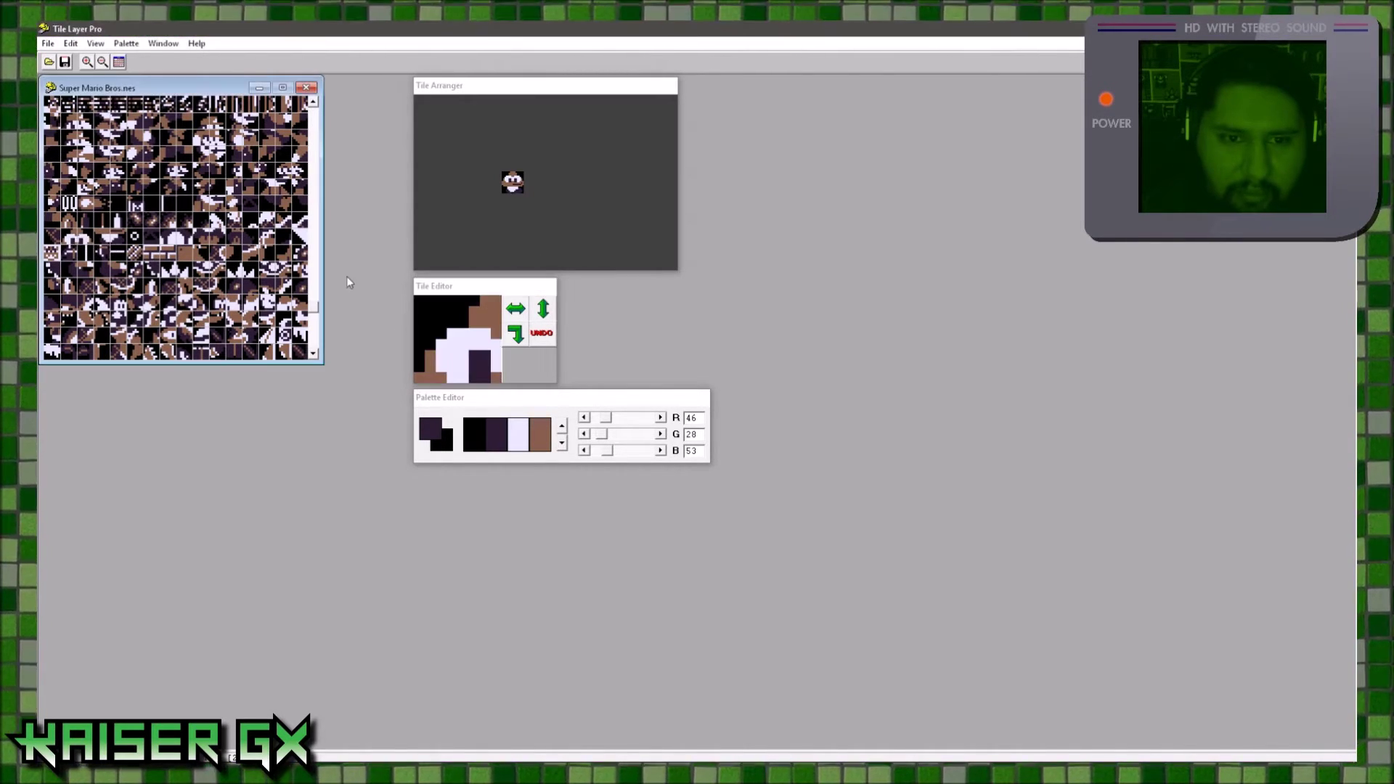
{"action": "left_click", "coordinate": [106, 249]}
{"action": "left_click_drag", "start_coordinate": [444, 297], "coordinate": [500, 312]}
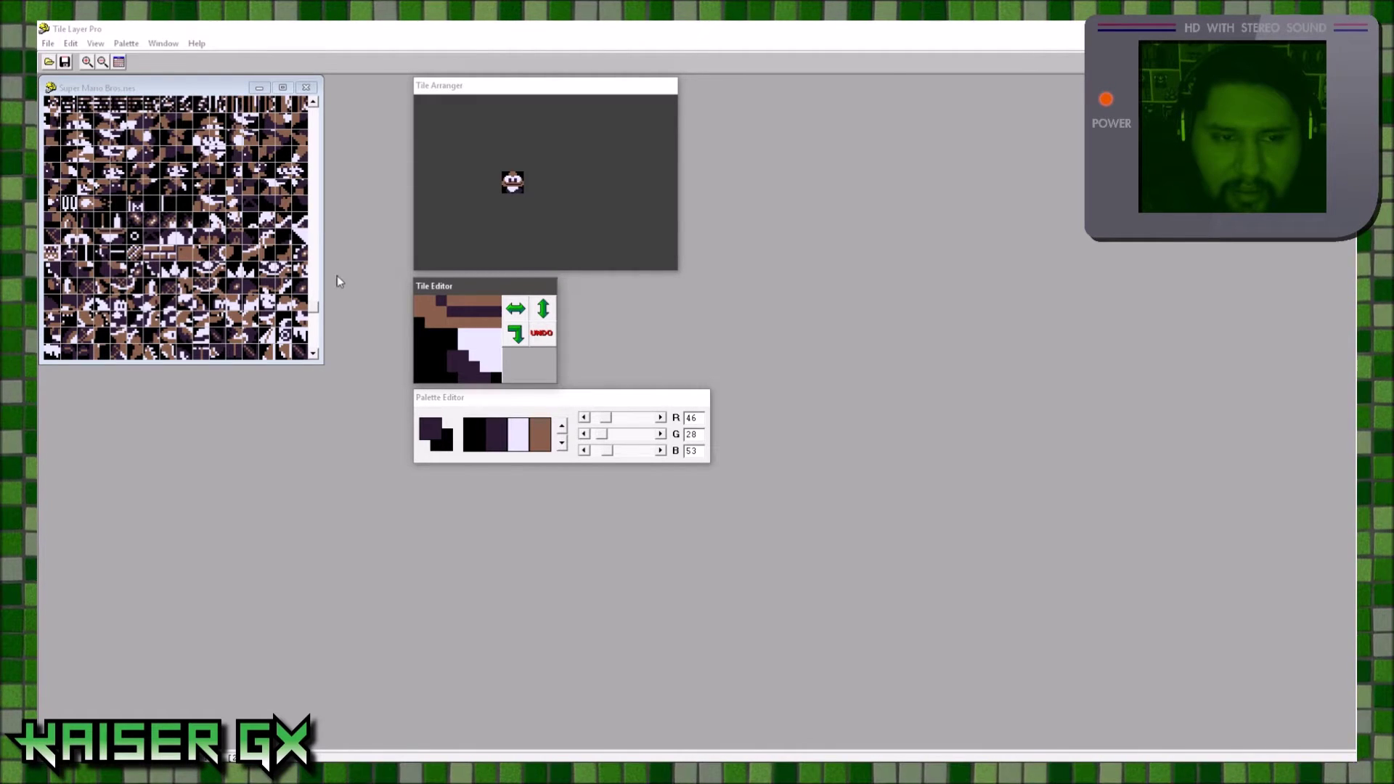
Find the squid-like enemy's pointed head, ringed eye and tentacle tiles and stack them vertically in the Tile Arranger.
{"action": "left_click", "coordinate": [312, 313]}
{"action": "scroll", "coordinate": [309, 314], "scroll_direction": "down", "scroll_amount": 2}
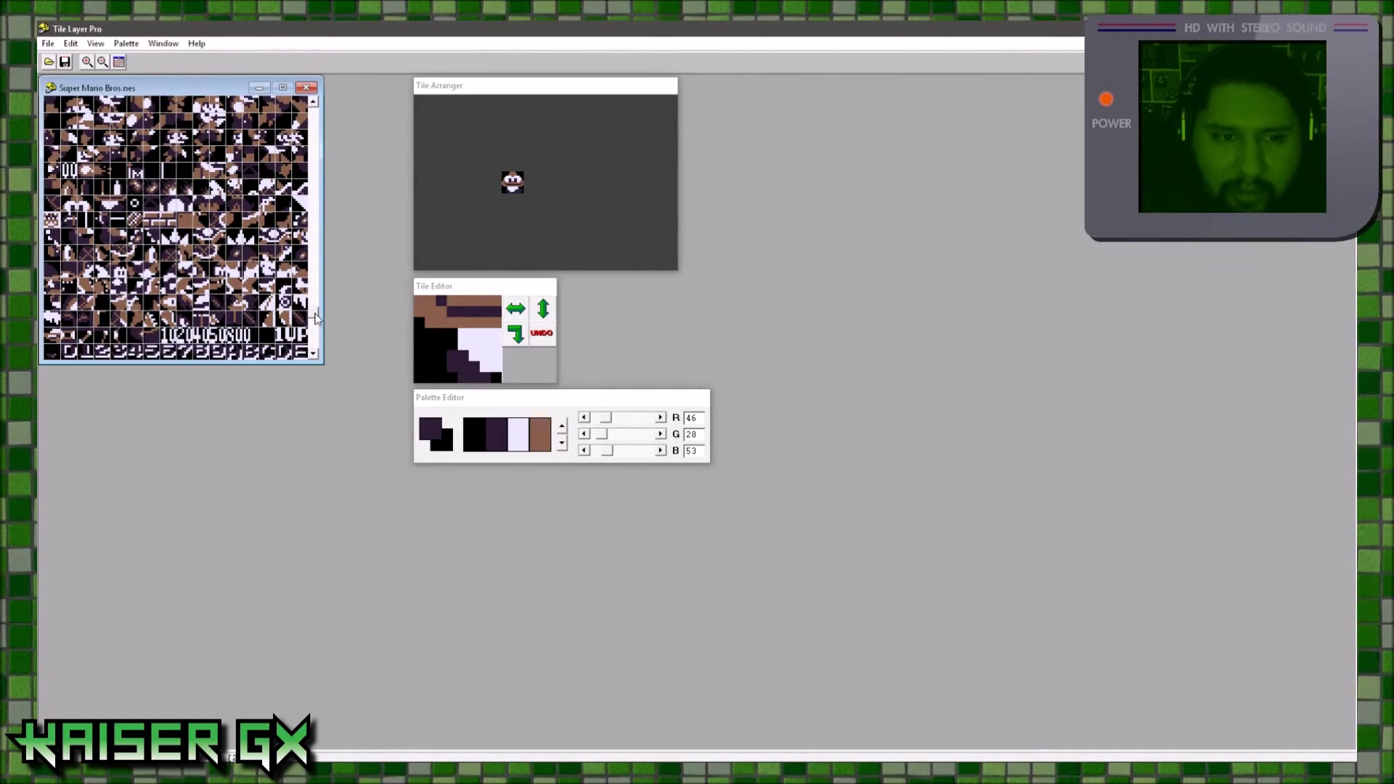
{"action": "left_click", "coordinate": [282, 309]}
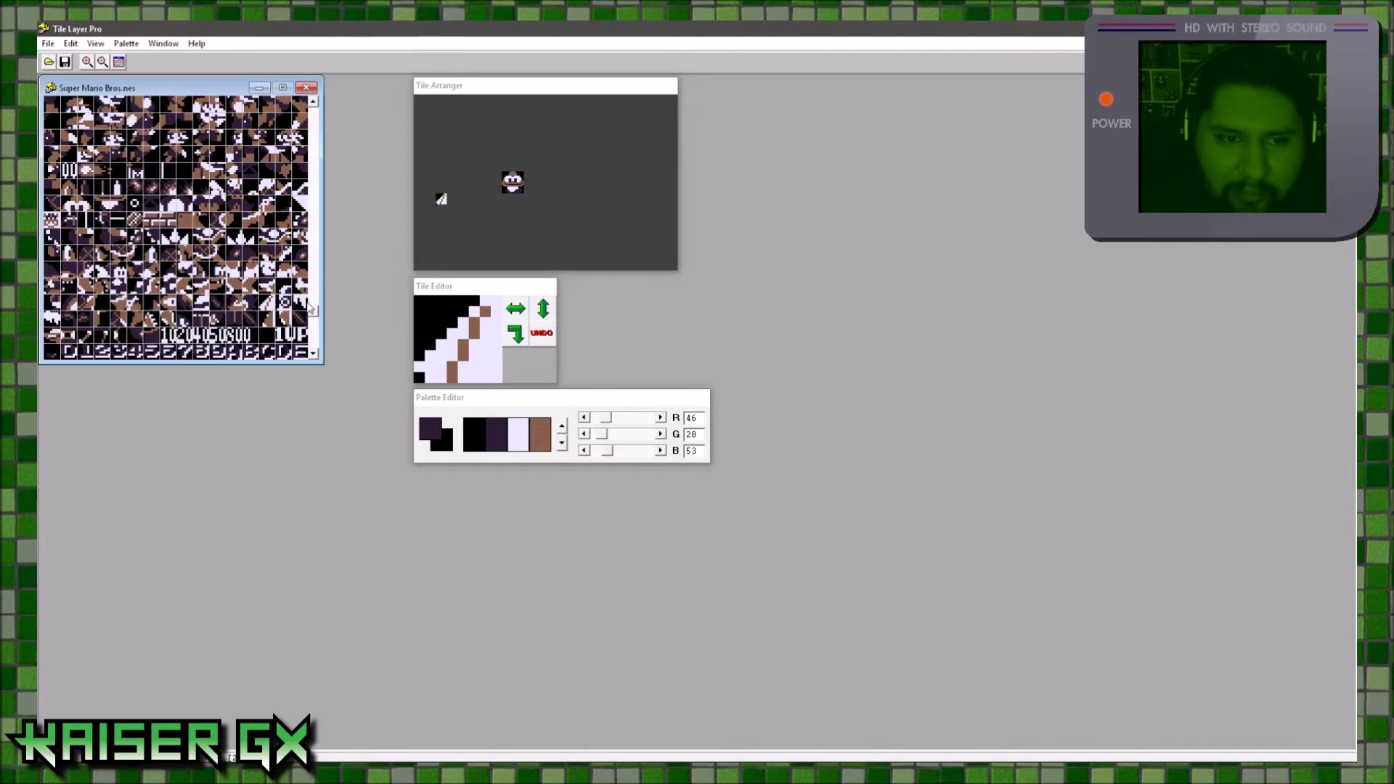
{"action": "left_click", "coordinate": [287, 303]}
{"action": "left_click", "coordinate": [445, 211]}
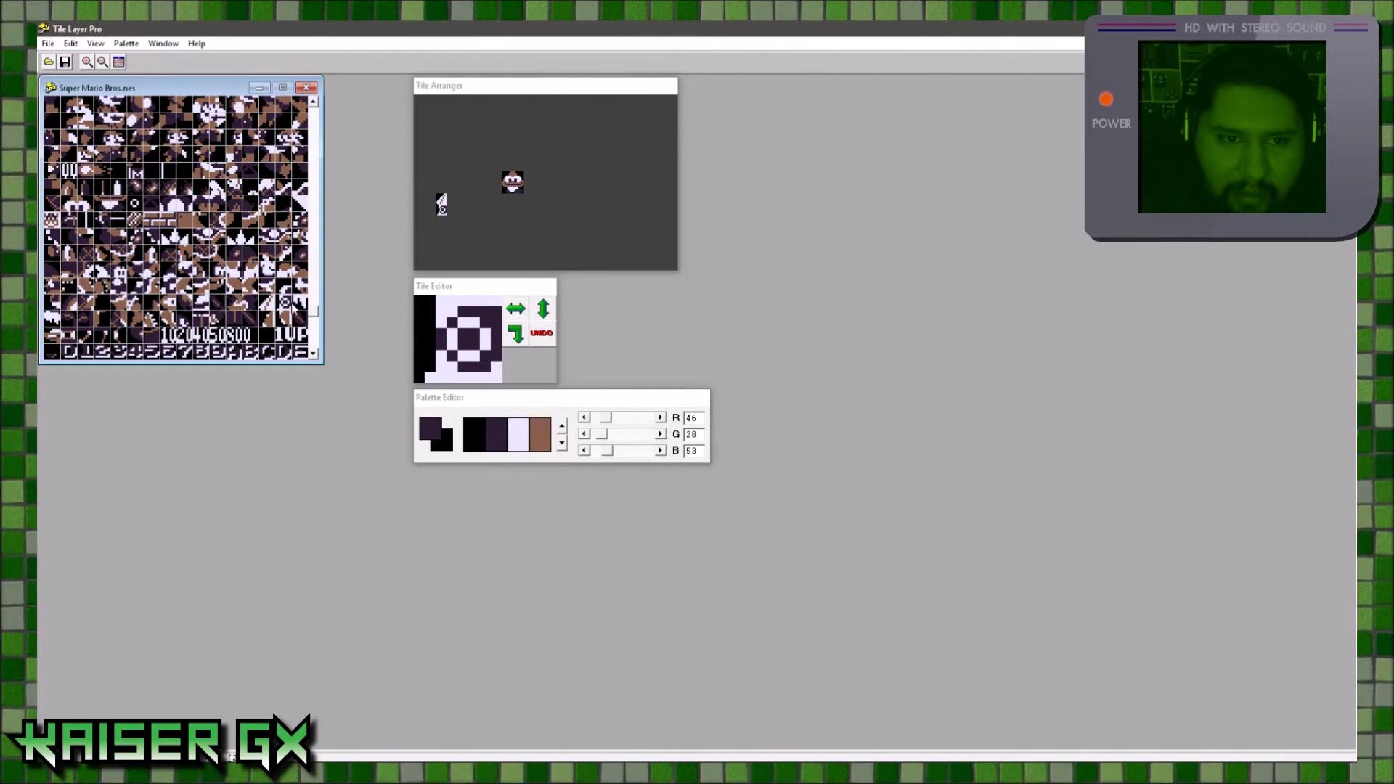
{"action": "left_click", "coordinate": [302, 303]}
{"action": "left_click", "coordinate": [436, 216]}
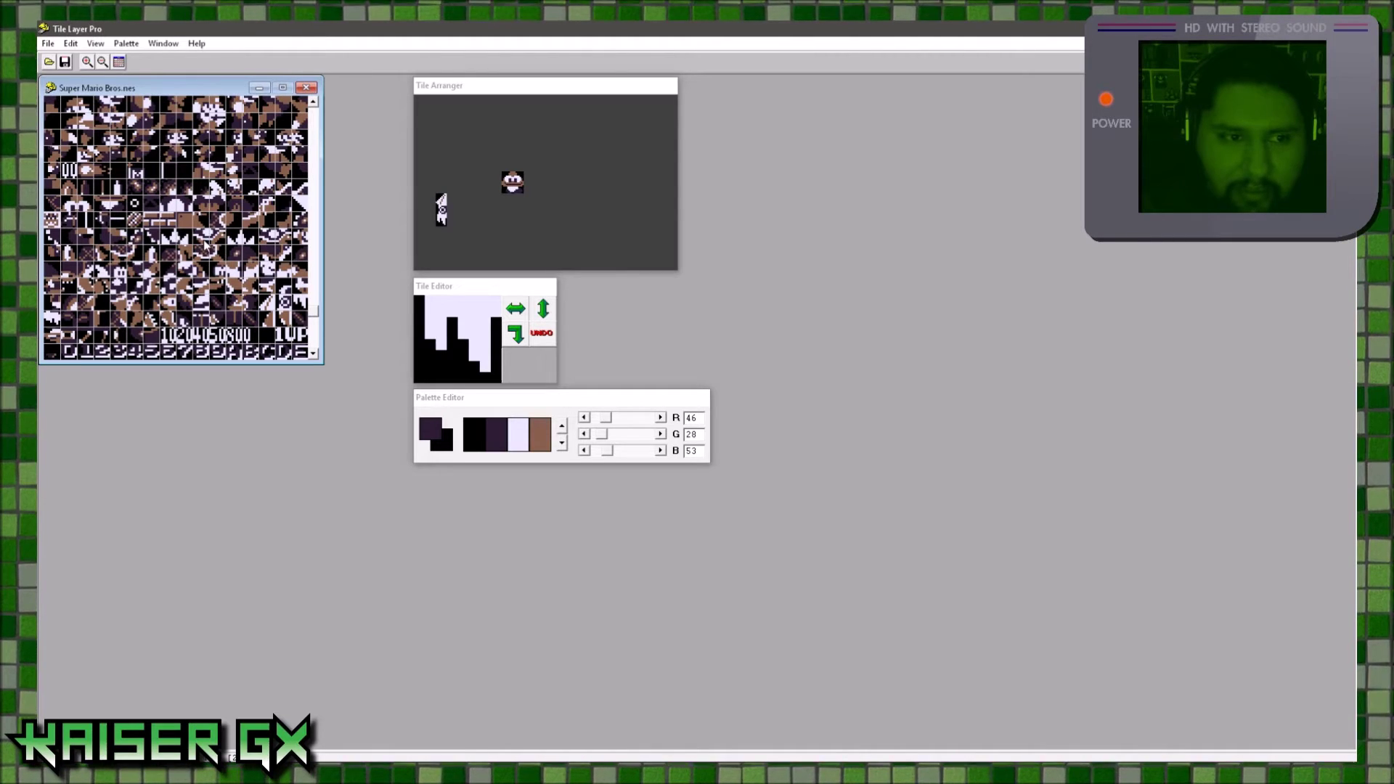
Open the mushroom enemy's first cap tile and paint brown over the upper part of its white eye and pupil.
{"action": "left_click_drag", "start_coordinate": [316, 314], "coordinate": [333, 338]}
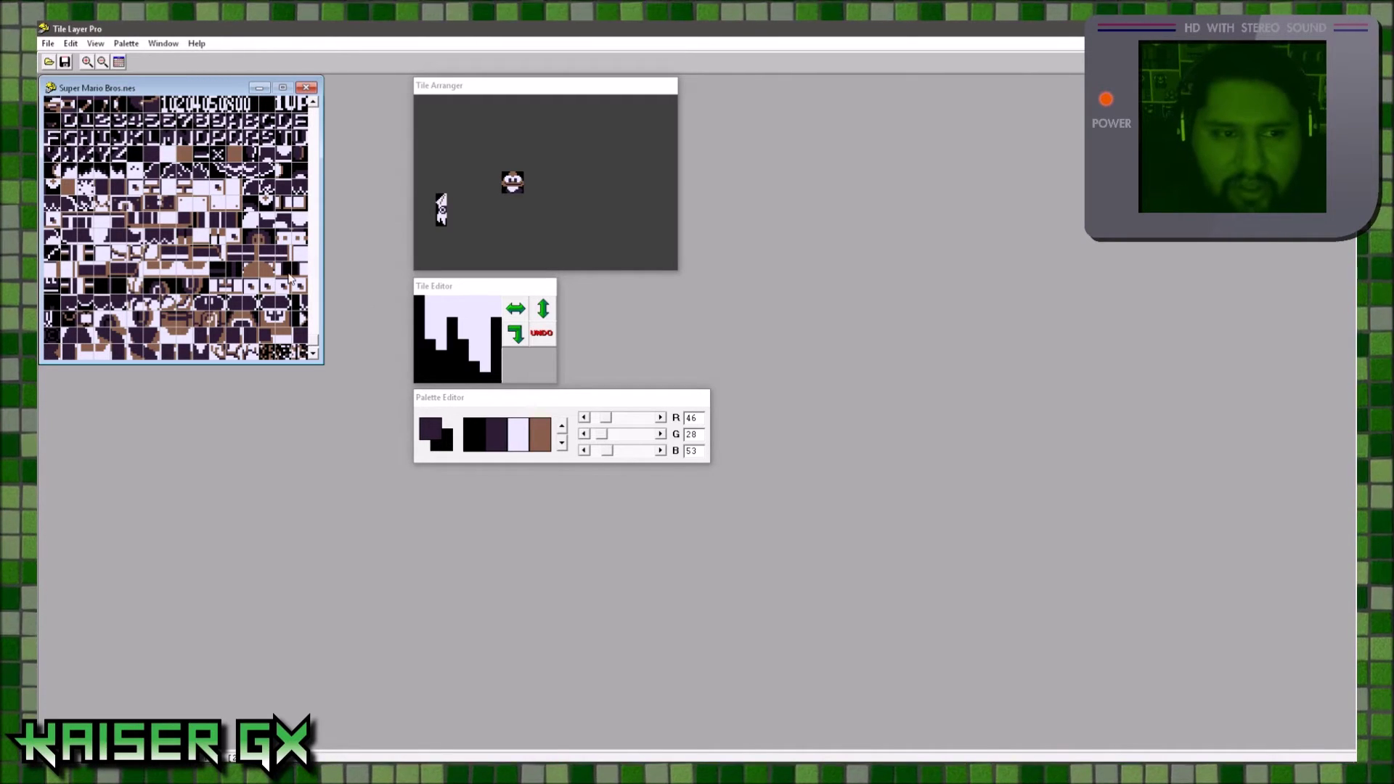
{"action": "scroll", "coordinate": [314, 339], "scroll_direction": "up", "scroll_amount": 5}
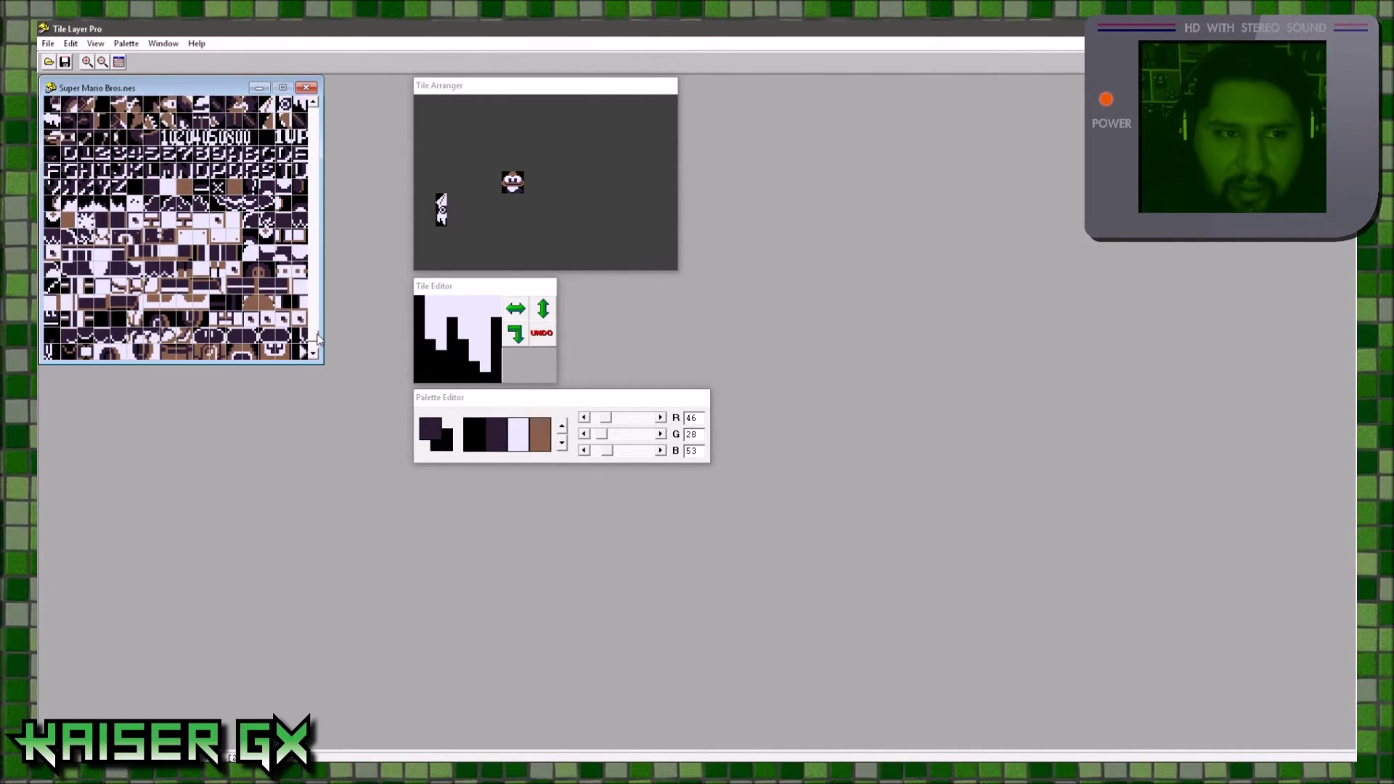
{"action": "left_click", "coordinate": [74, 144]}
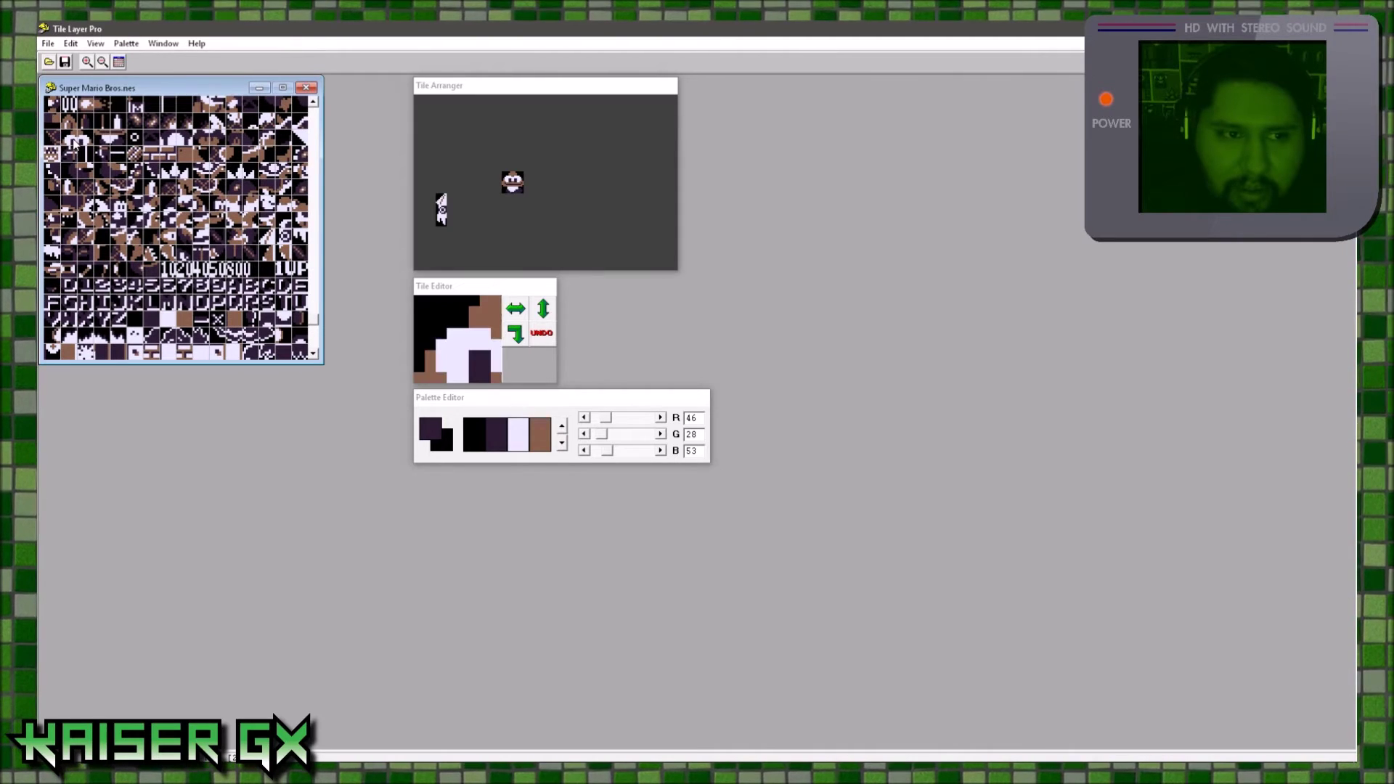
{"action": "left_click", "coordinate": [537, 420]}
{"action": "left_click", "coordinate": [452, 333]}
{"action": "left_click_drag", "start_coordinate": [451, 333], "coordinate": [463, 338]}
{"action": "left_click", "coordinate": [536, 434]}
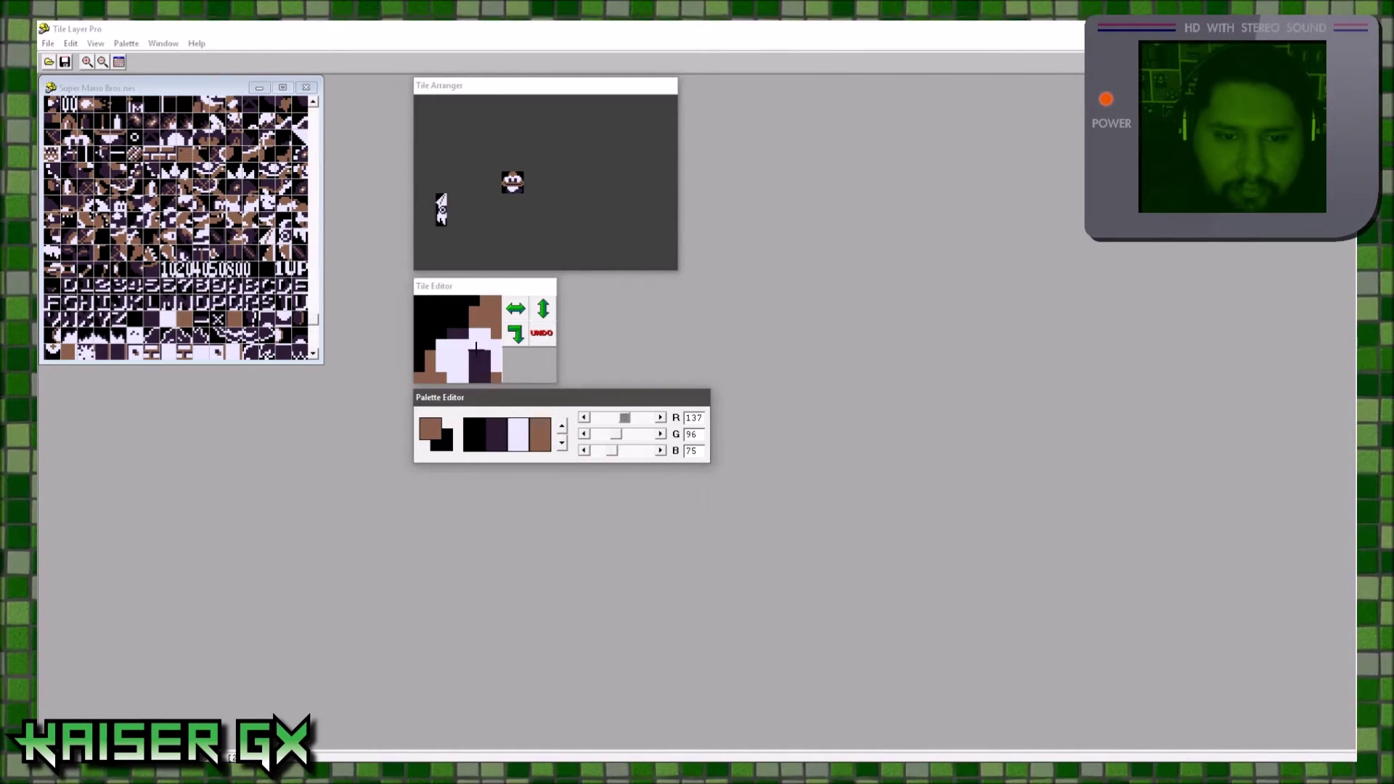
{"action": "left_click_drag", "start_coordinate": [454, 334], "coordinate": [497, 347]}
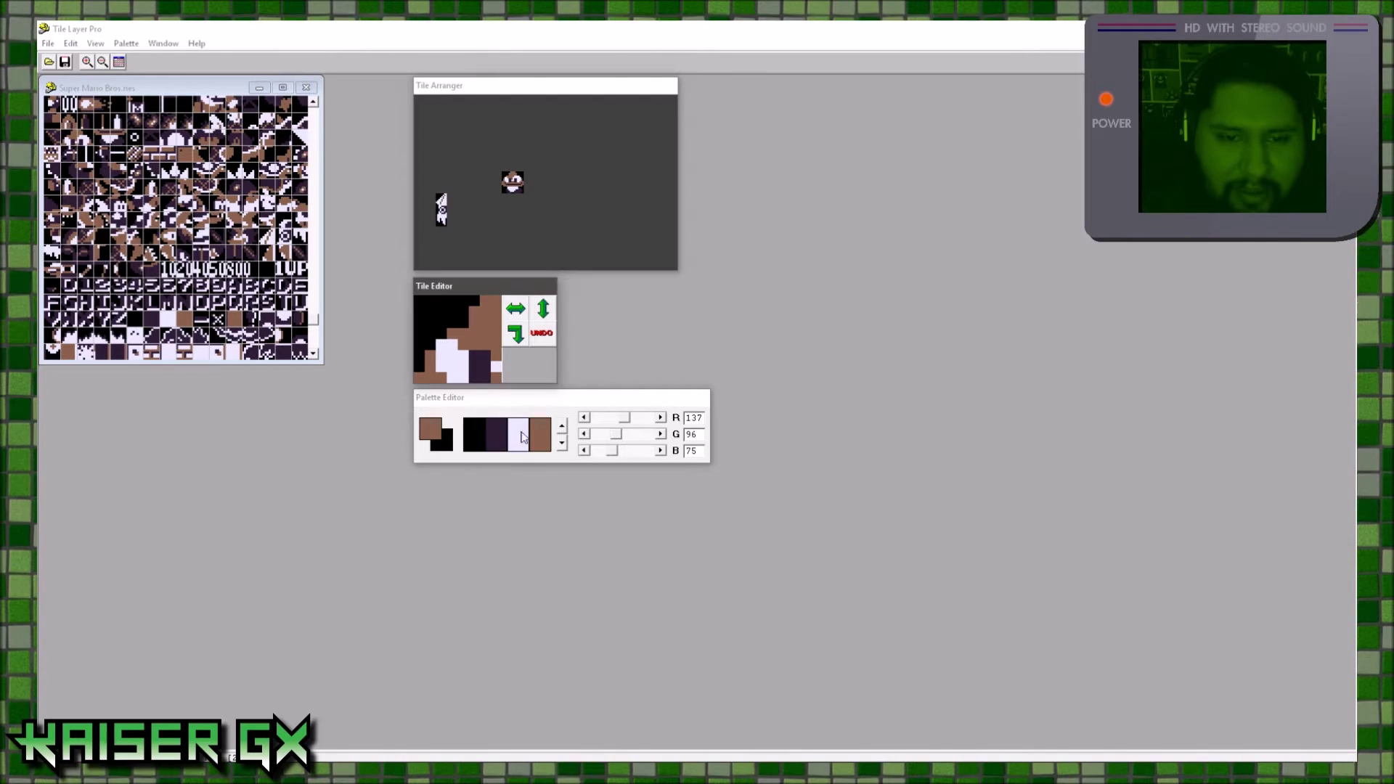
Paint a thick dark purple eyebrow above the eye on the first cap tile and another across the opposite cap tile's upper rows.
{"action": "left_click", "coordinate": [497, 434]}
{"action": "mouse_move", "coordinate": [488, 341]}
{"action": "left_mouse_down"}
{"action": "mouse_move", "coordinate": [431, 330]}
{"action": "mouse_move", "coordinate": [432, 310]}
{"action": "mouse_move", "coordinate": [464, 326]}
{"action": "left_mouse_up"}
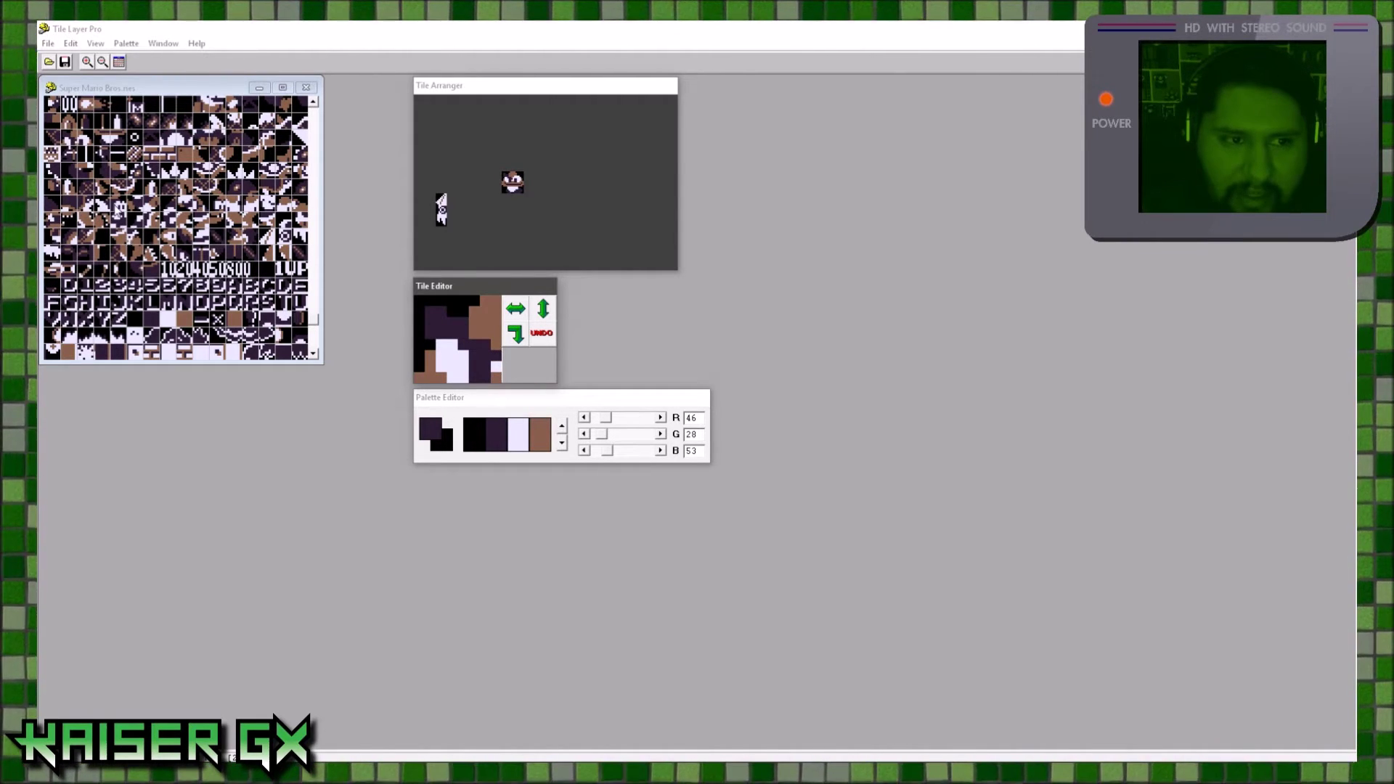
{"action": "left_click", "coordinate": [102, 149]}
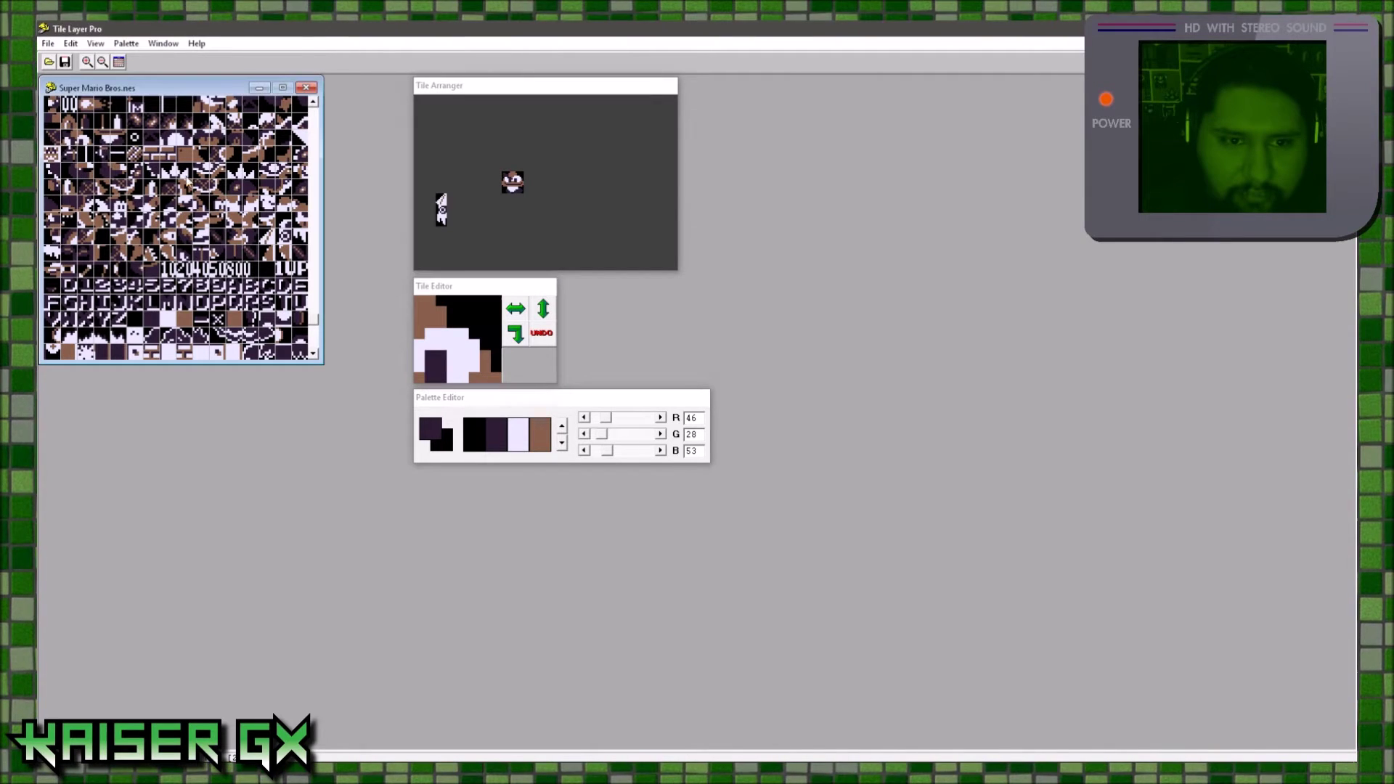
{"action": "mouse_move", "coordinate": [426, 317]}
{"action": "left_mouse_down"}
{"action": "mouse_move", "coordinate": [471, 311]}
{"action": "mouse_move", "coordinate": [423, 304]}
{"action": "left_mouse_up"}
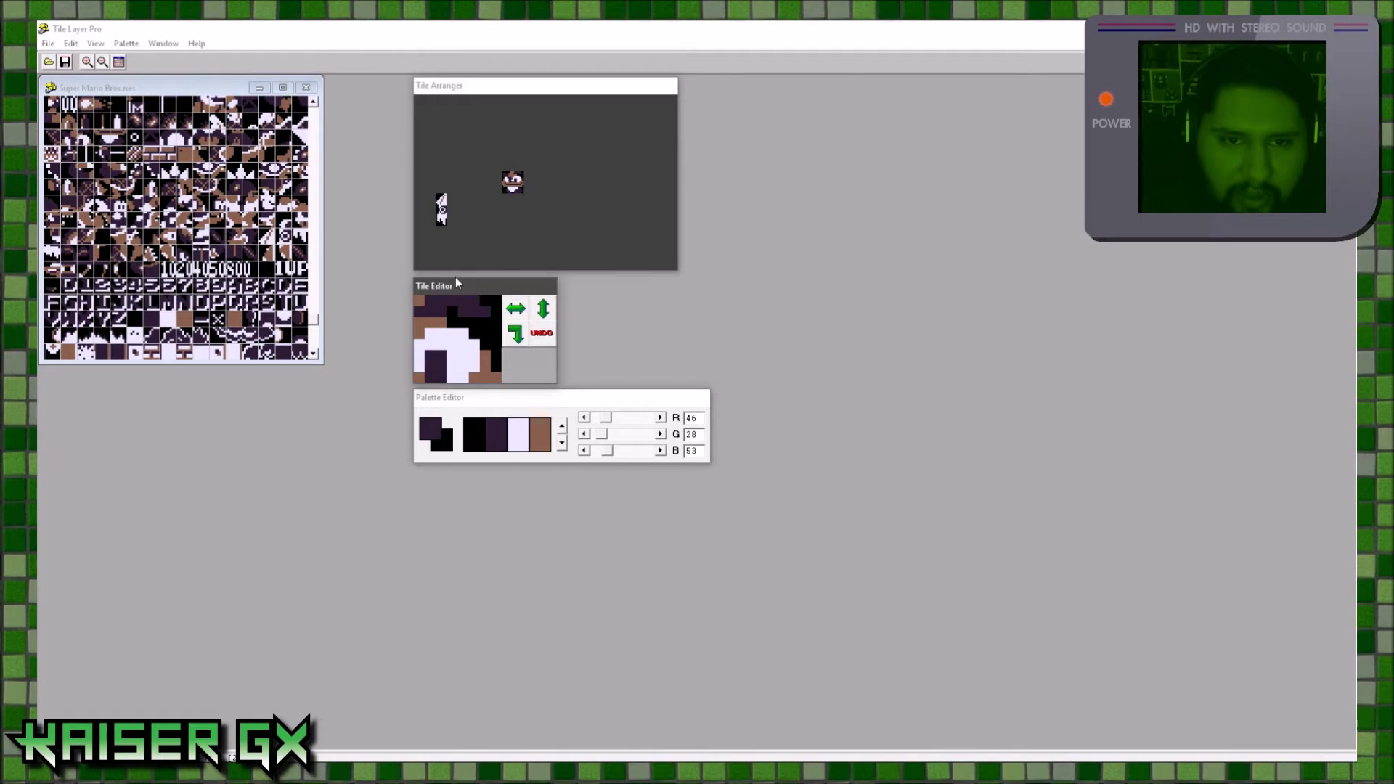
Save the edited ROM as a new file named Super Mama Sisters in the FCEUX folder.
{"action": "left_click", "coordinate": [48, 44]}
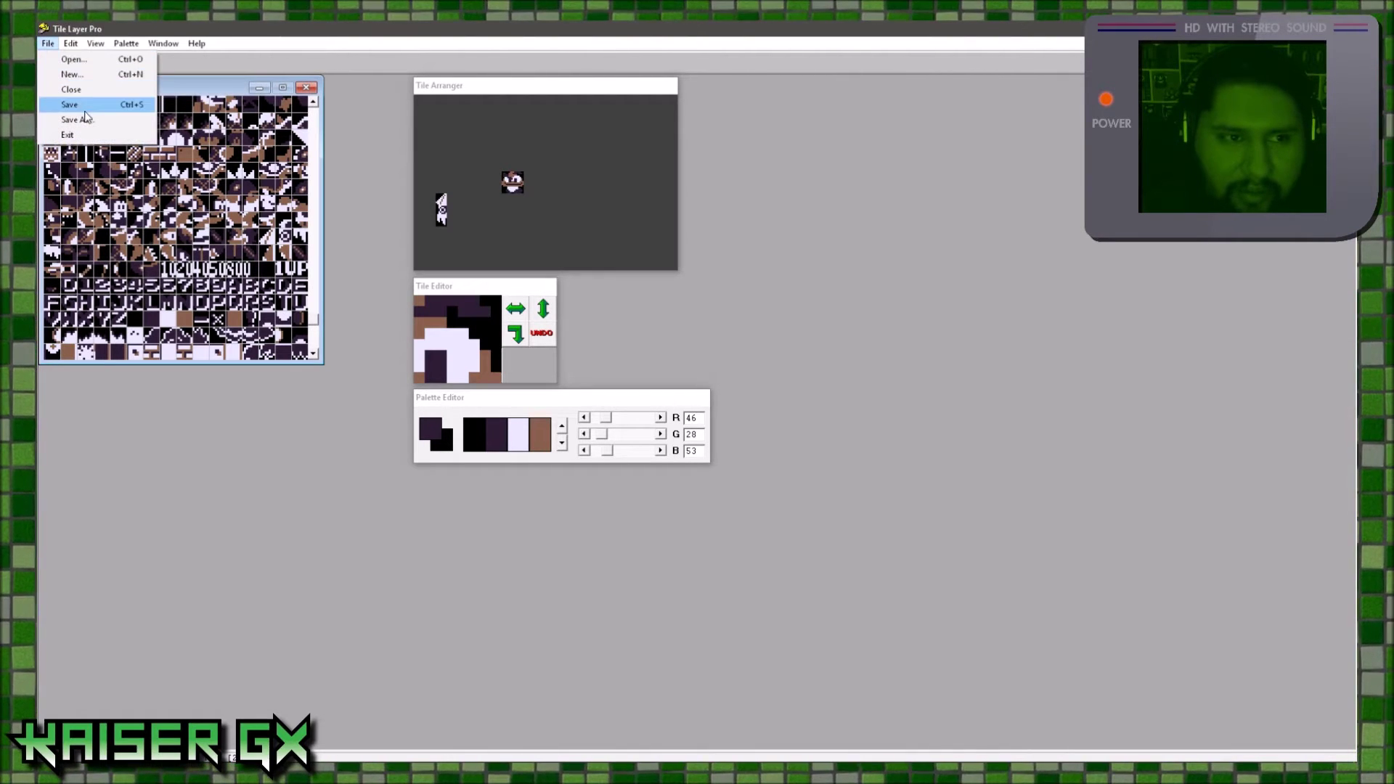
{"action": "left_click", "coordinate": [64, 103]}
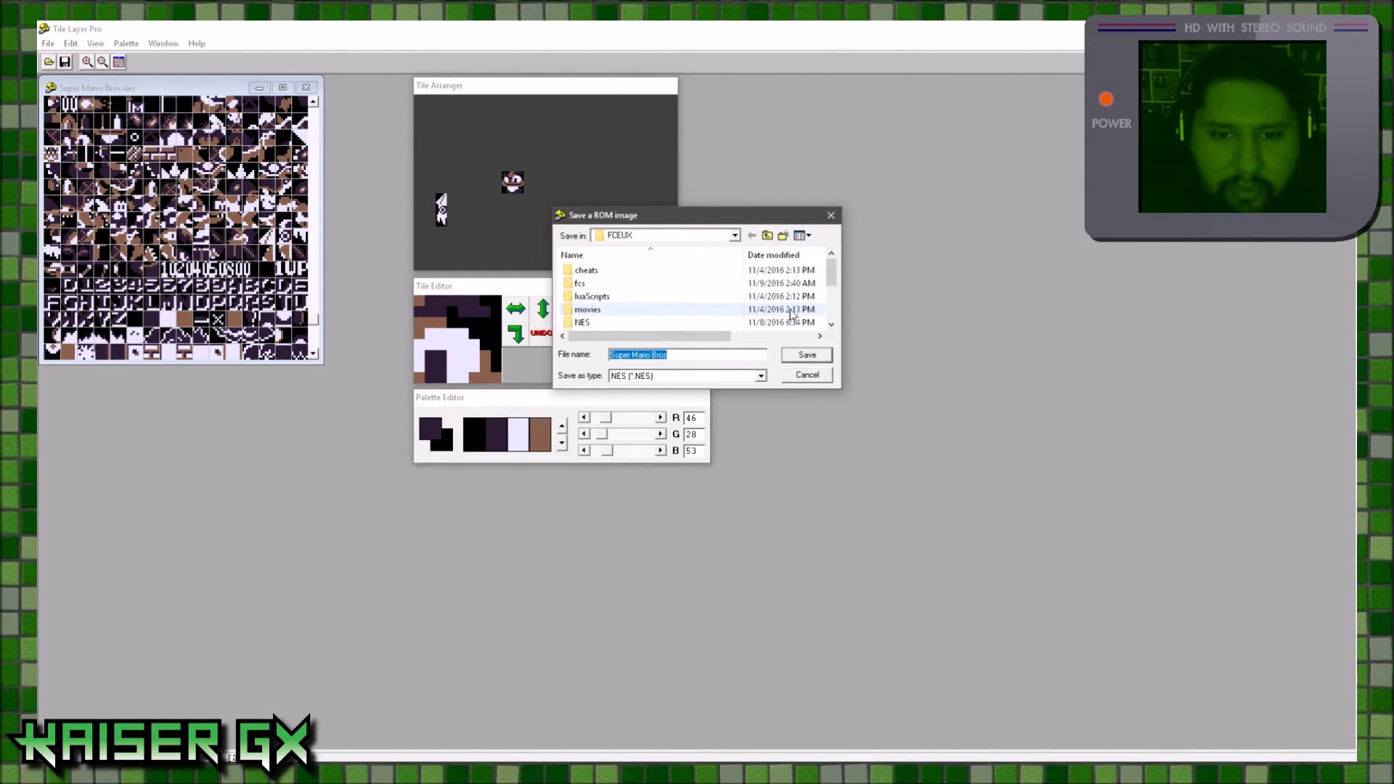
{"action": "left_click", "coordinate": [701, 355]}
{"action": "key", "text": "ctrl+a"}
{"action": "type", "text": "Supe"}
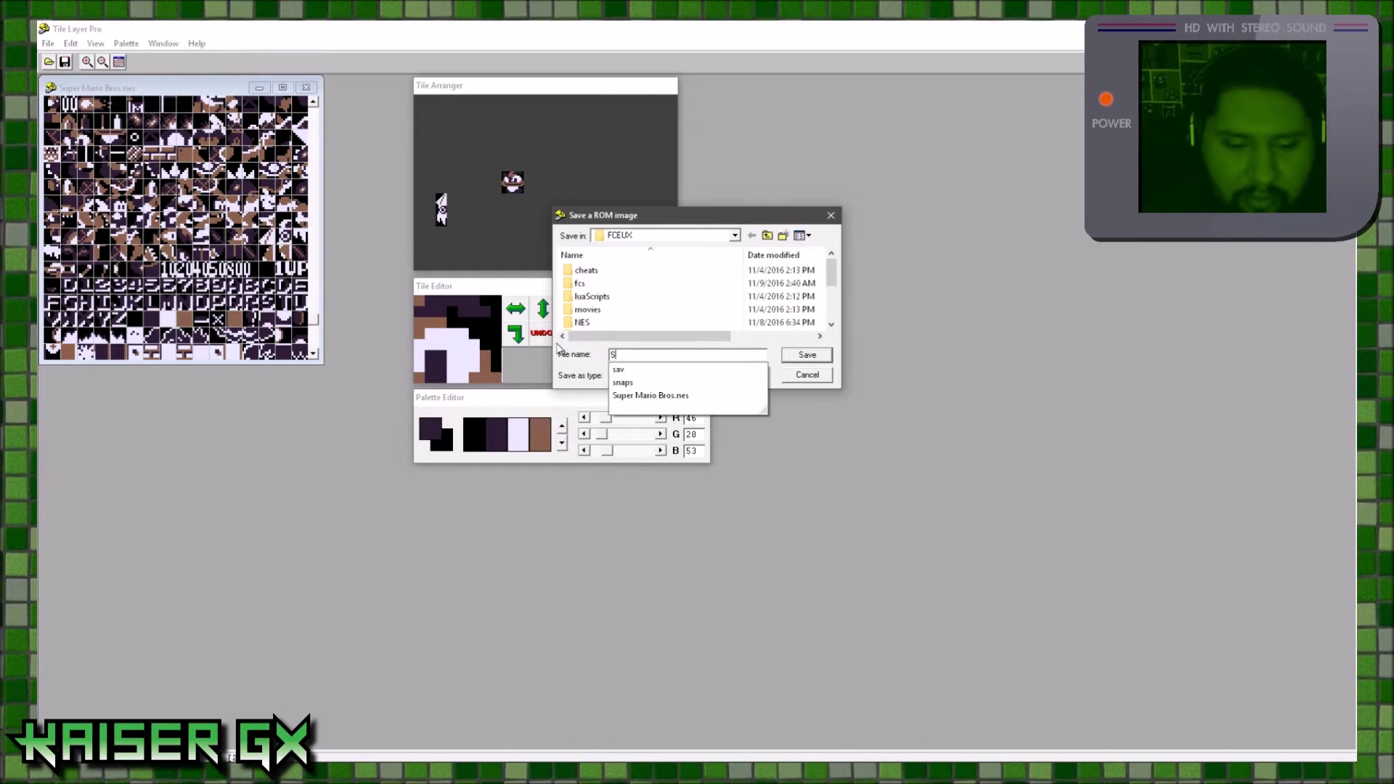
{"action": "type", "text": "ama Sisters"}
{"action": "key", "text": "Return"}
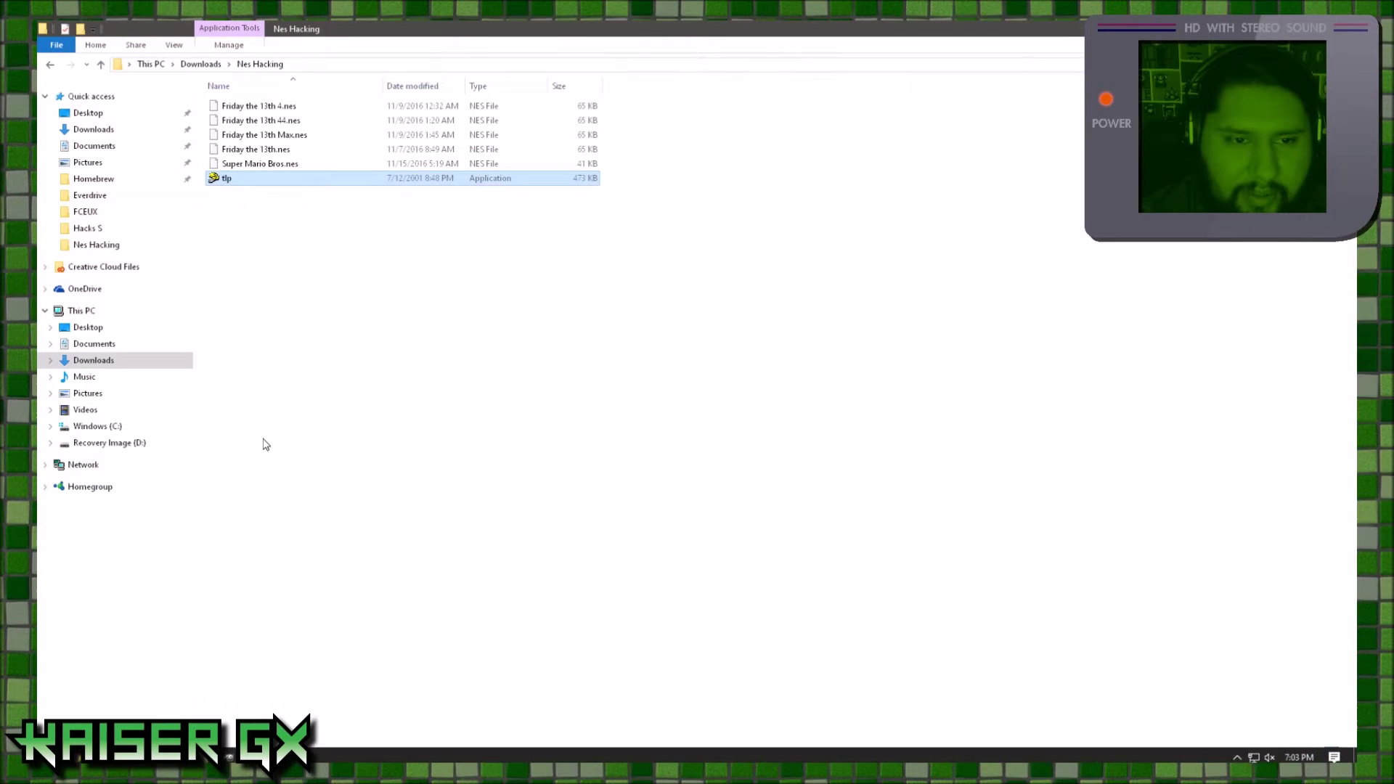
In File Explorer, go to the FCEUX folder in Downloads and launch Super Mama Sisters.nes with the fceux emulator.
{"action": "left_click", "coordinate": [50, 64]}
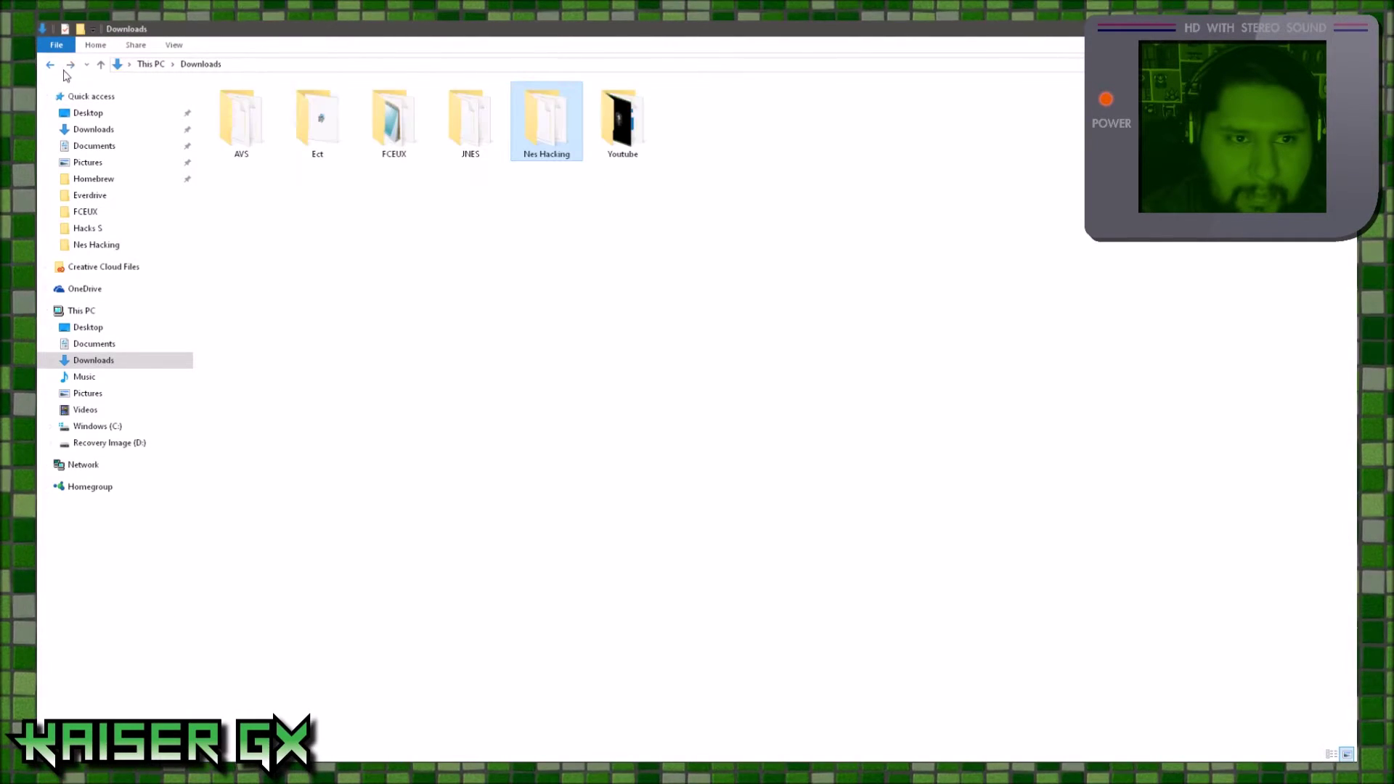
{"action": "double_click", "coordinate": [393, 122]}
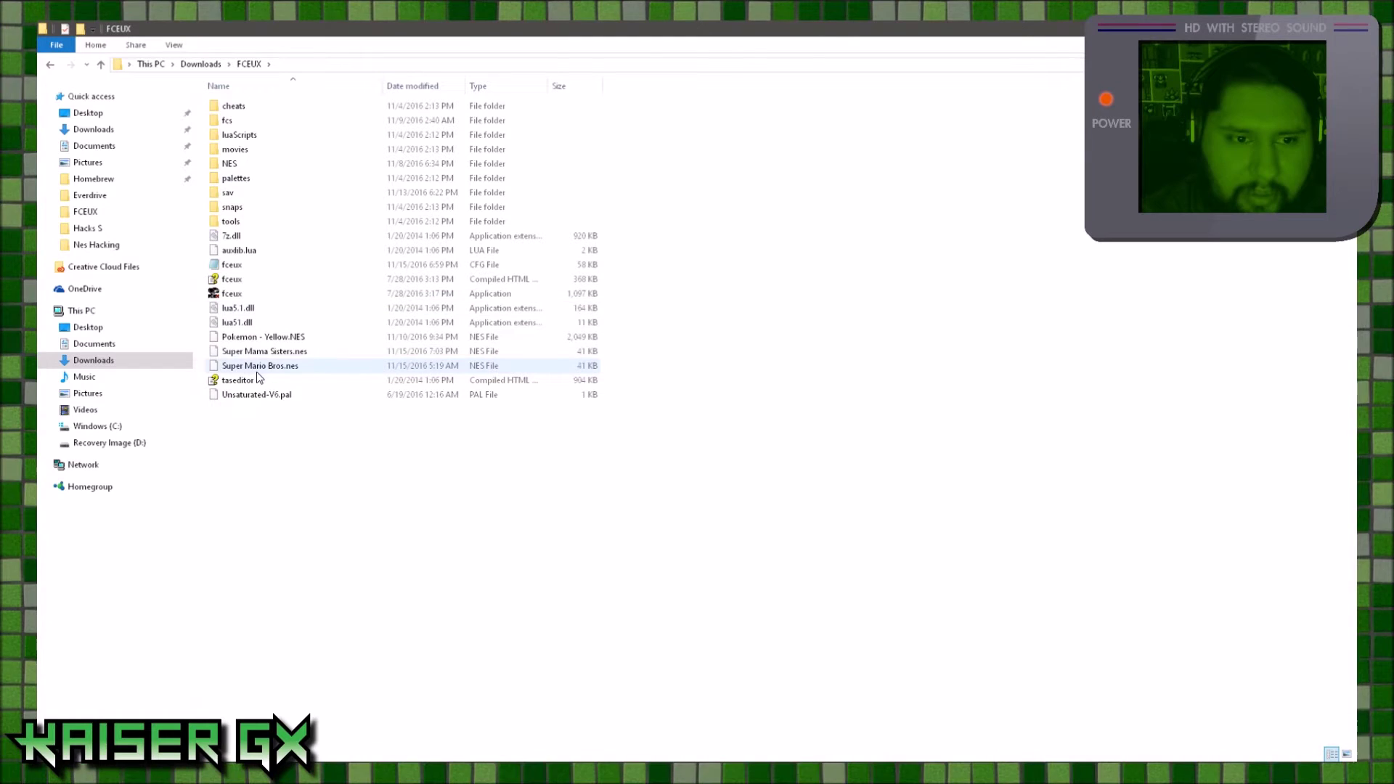
{"action": "left_click_drag", "start_coordinate": [262, 353], "coordinate": [269, 297]}
{"action": "key", "text": "Return"}
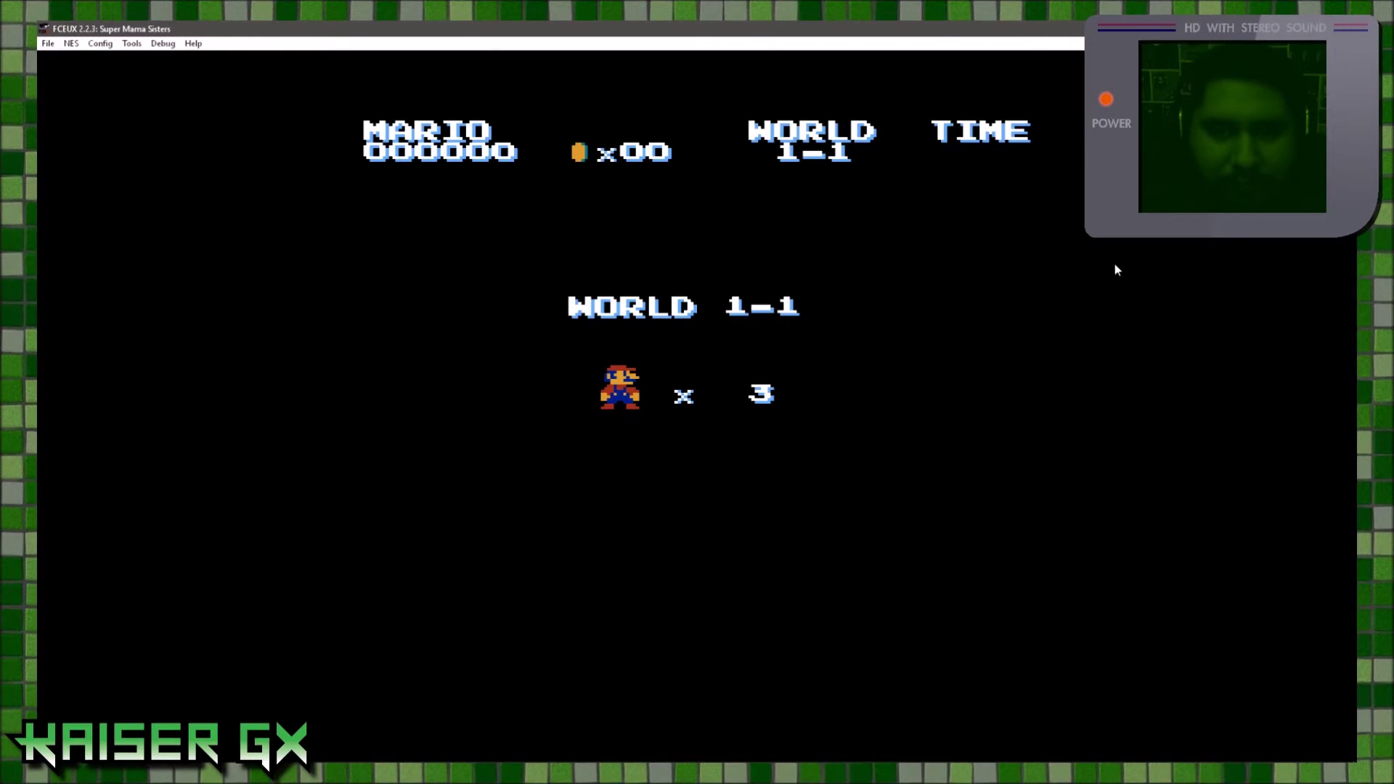
Play through the start of World 1-1, stomping the first mushroom enemy and jumping over the pipe, to check the redrawn sprite in motion.
{"action": "key", "text": "Right"}
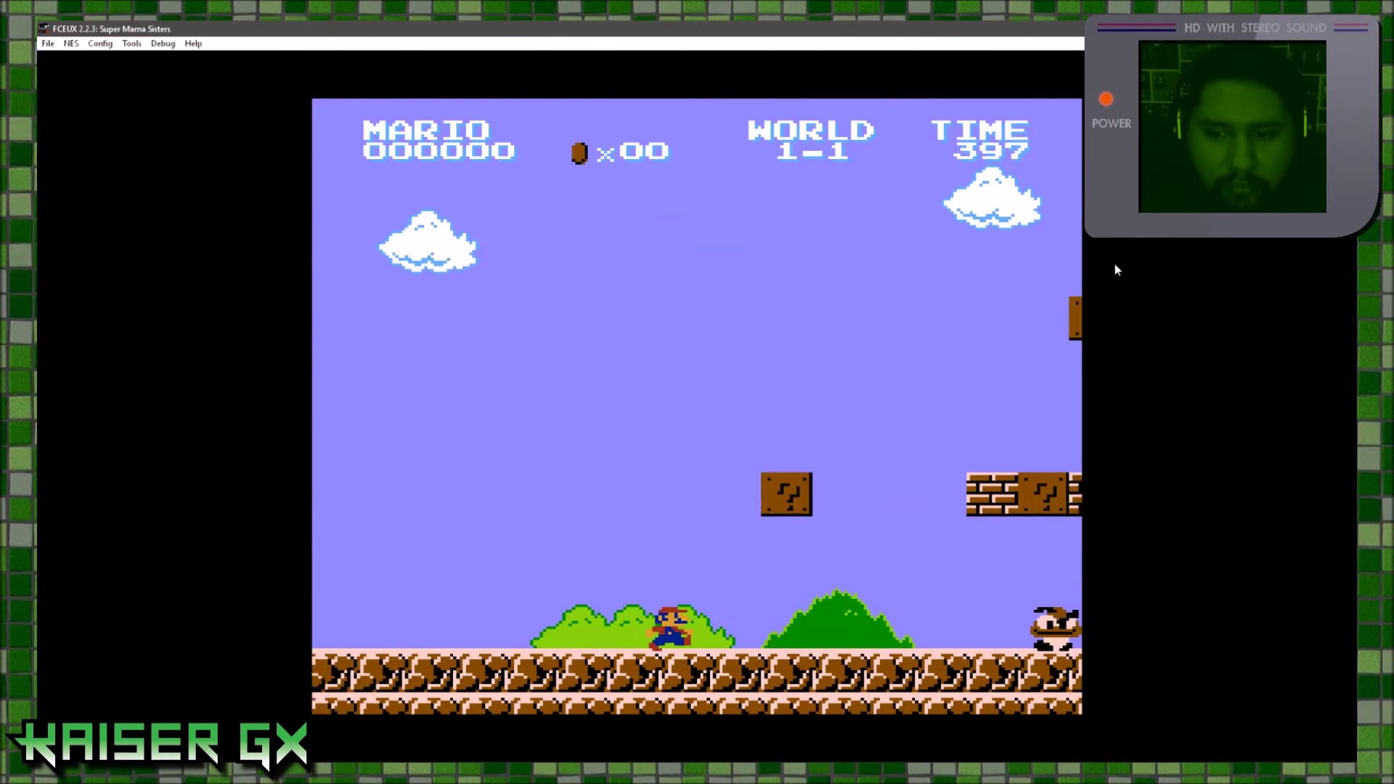
{"action": "key", "text": "Left"}
{"action": "key", "text": "Right"}
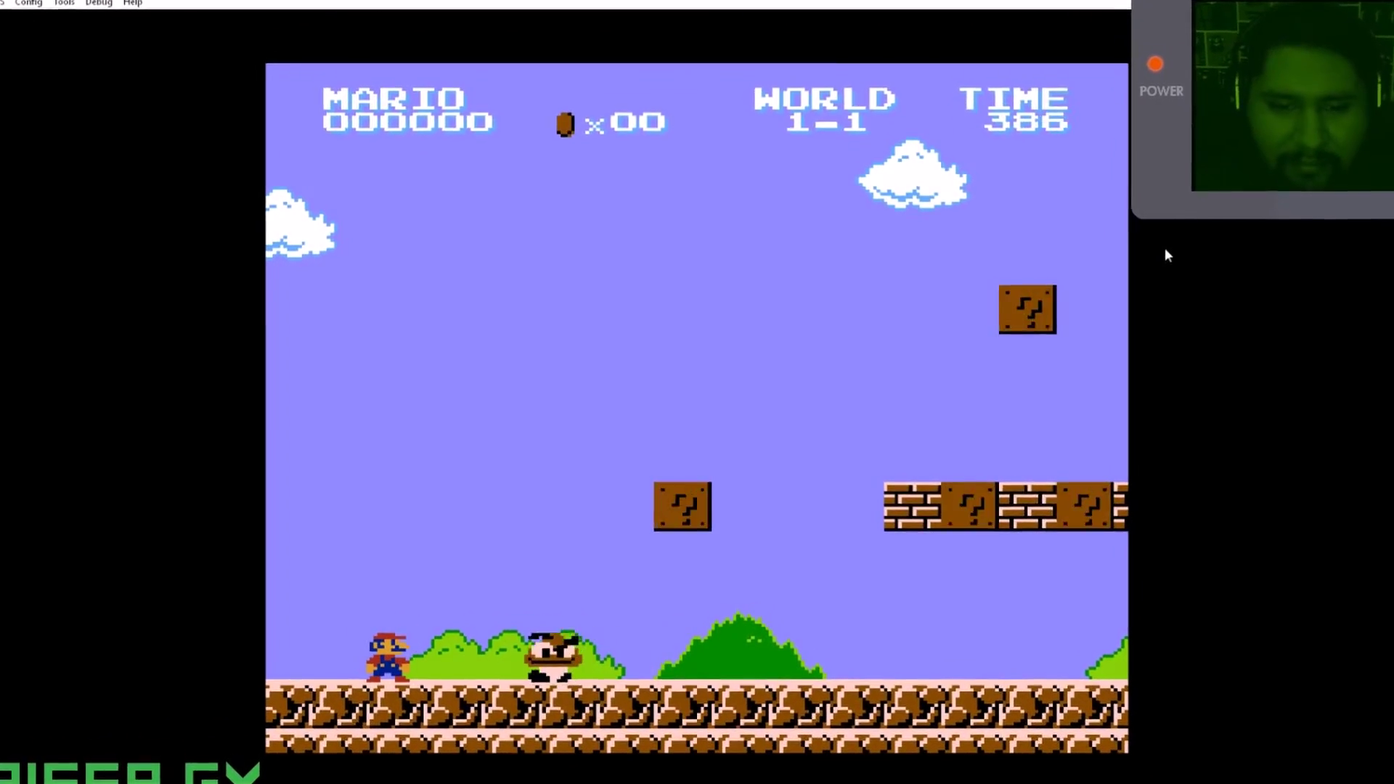
{"action": "key", "text": "f"}
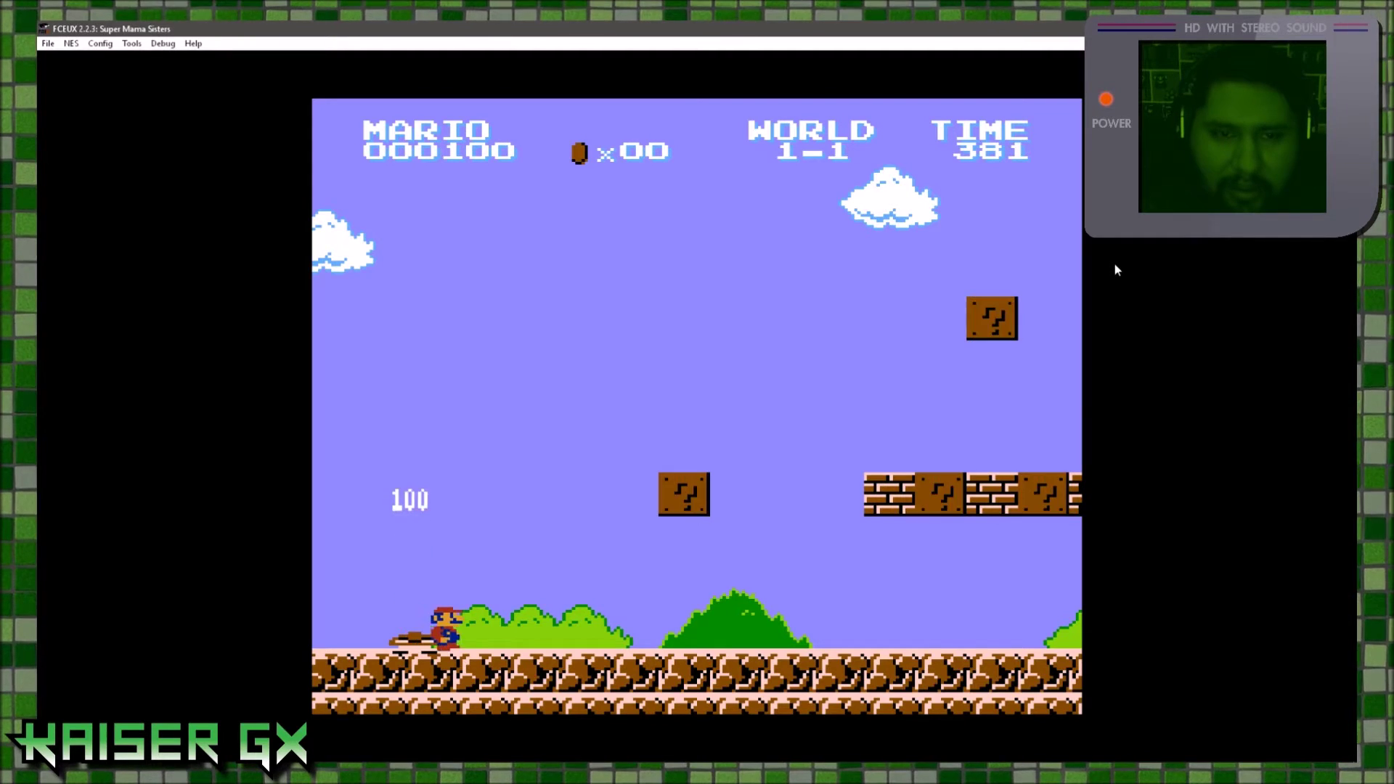
{"action": "key", "text": "Right"}
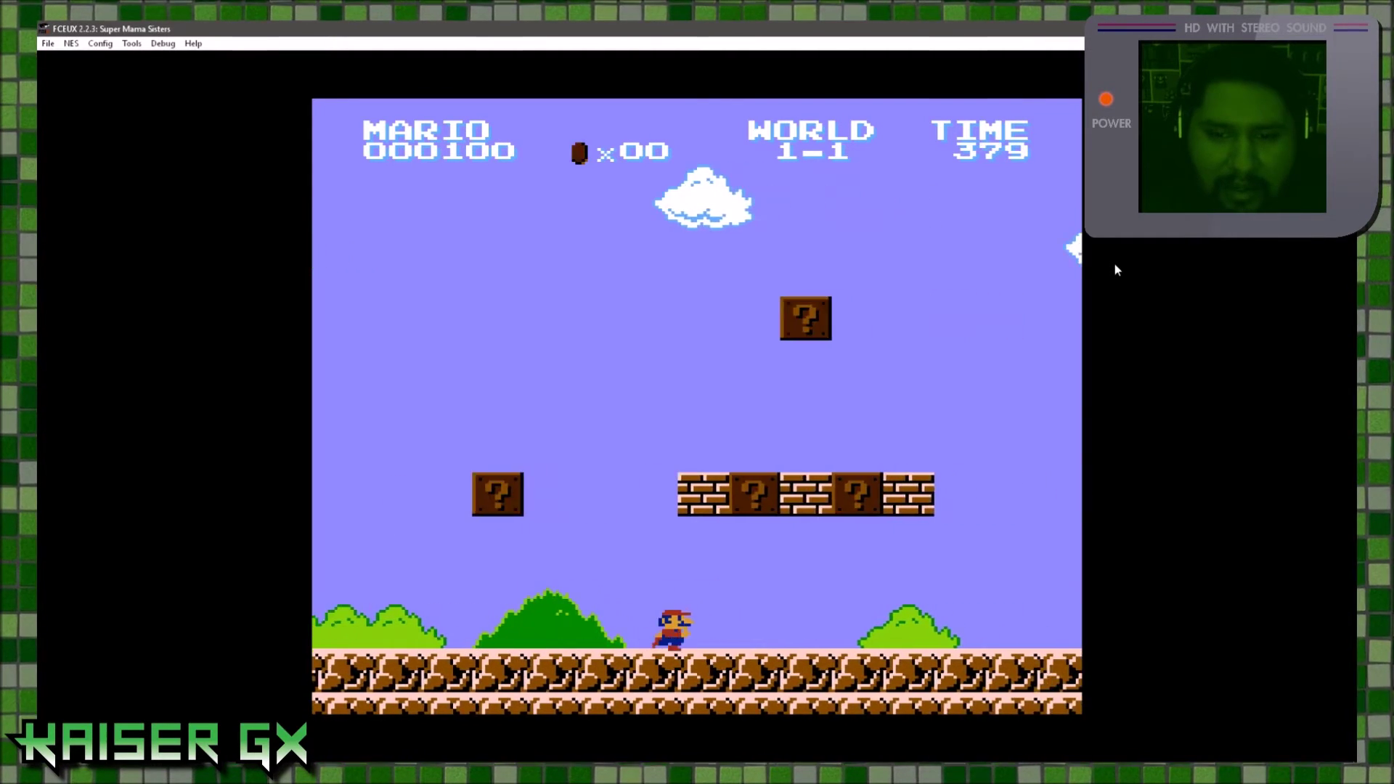
{"action": "key", "text": "f"}
{"action": "key", "text": "f"}
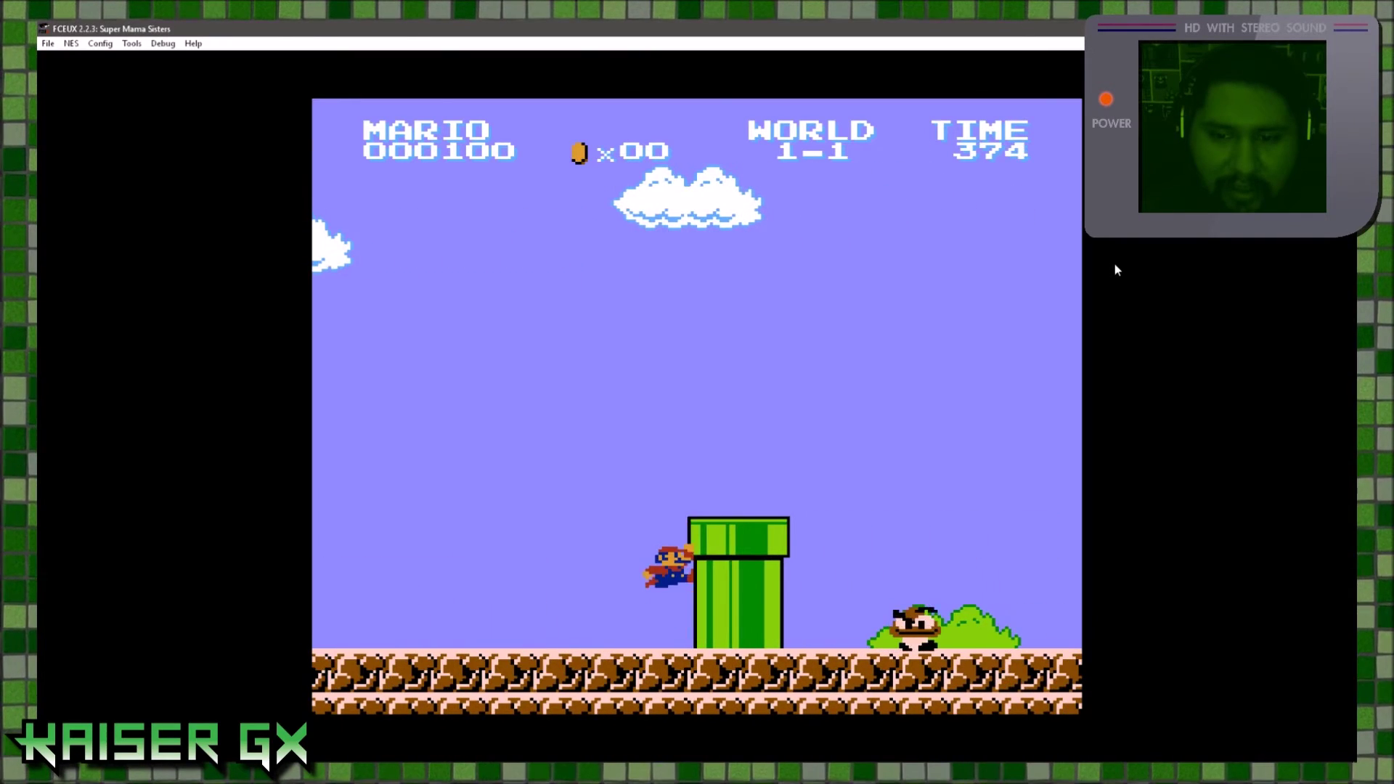
{"action": "key", "text": "f"}
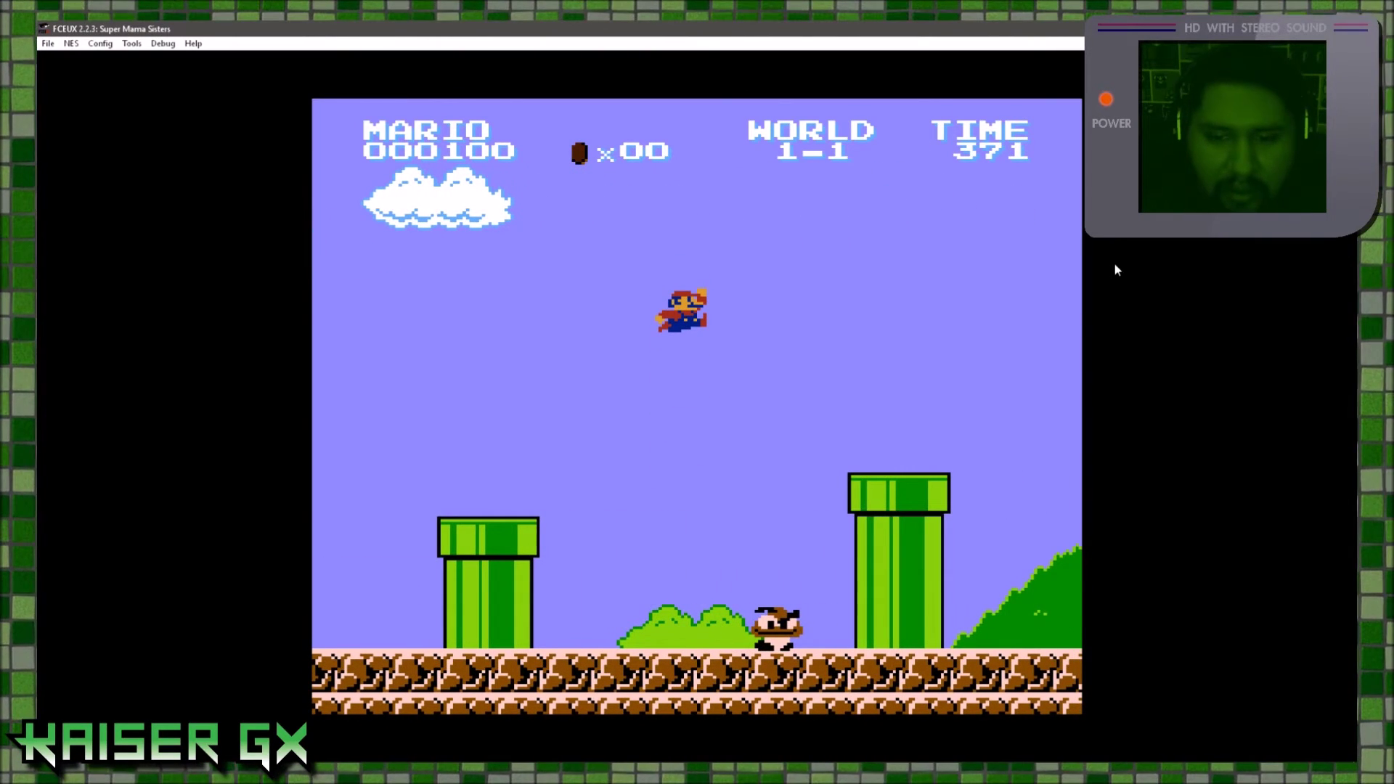
Open the PPU Viewer and move it to the side of the game picture to examine the game's palettes.
{"action": "left_click", "coordinate": [161, 45]}
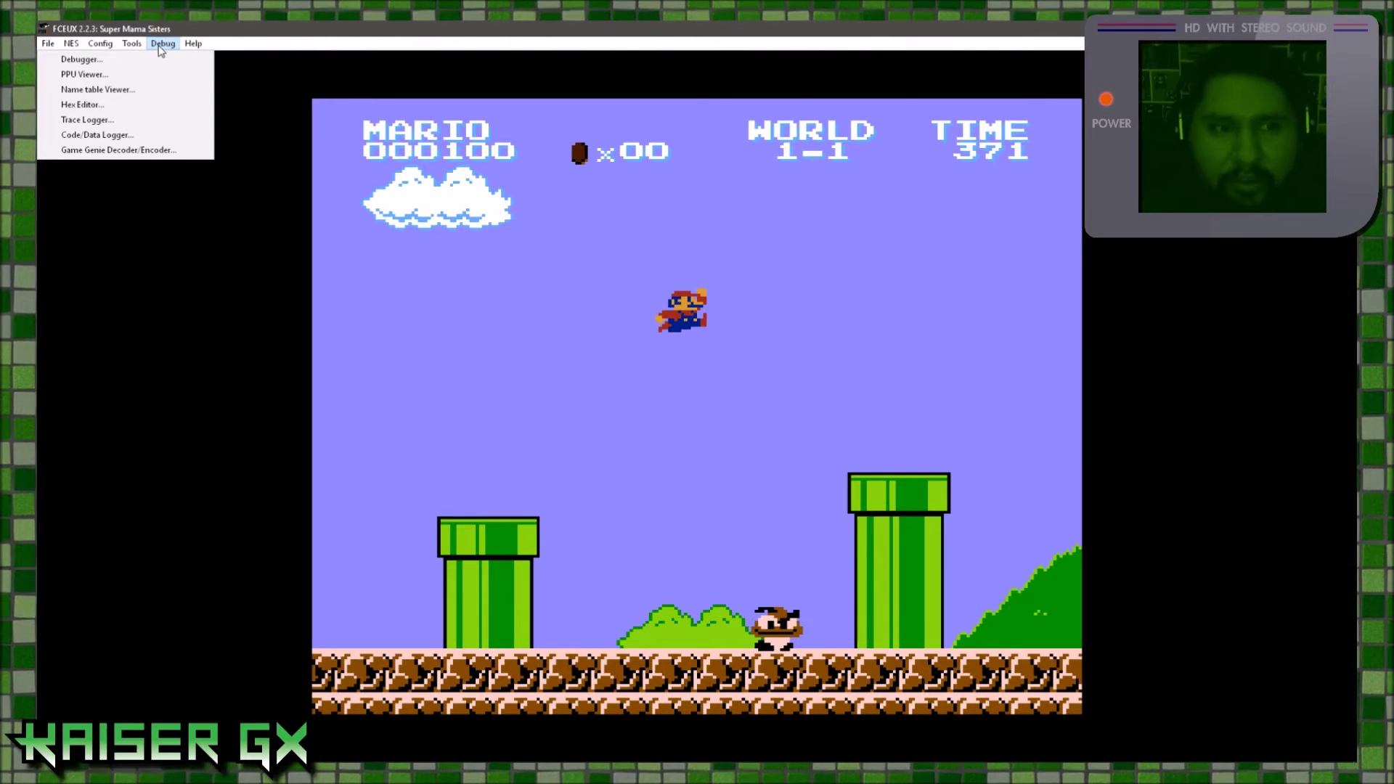
{"action": "mouse_move", "coordinate": [131, 43]}
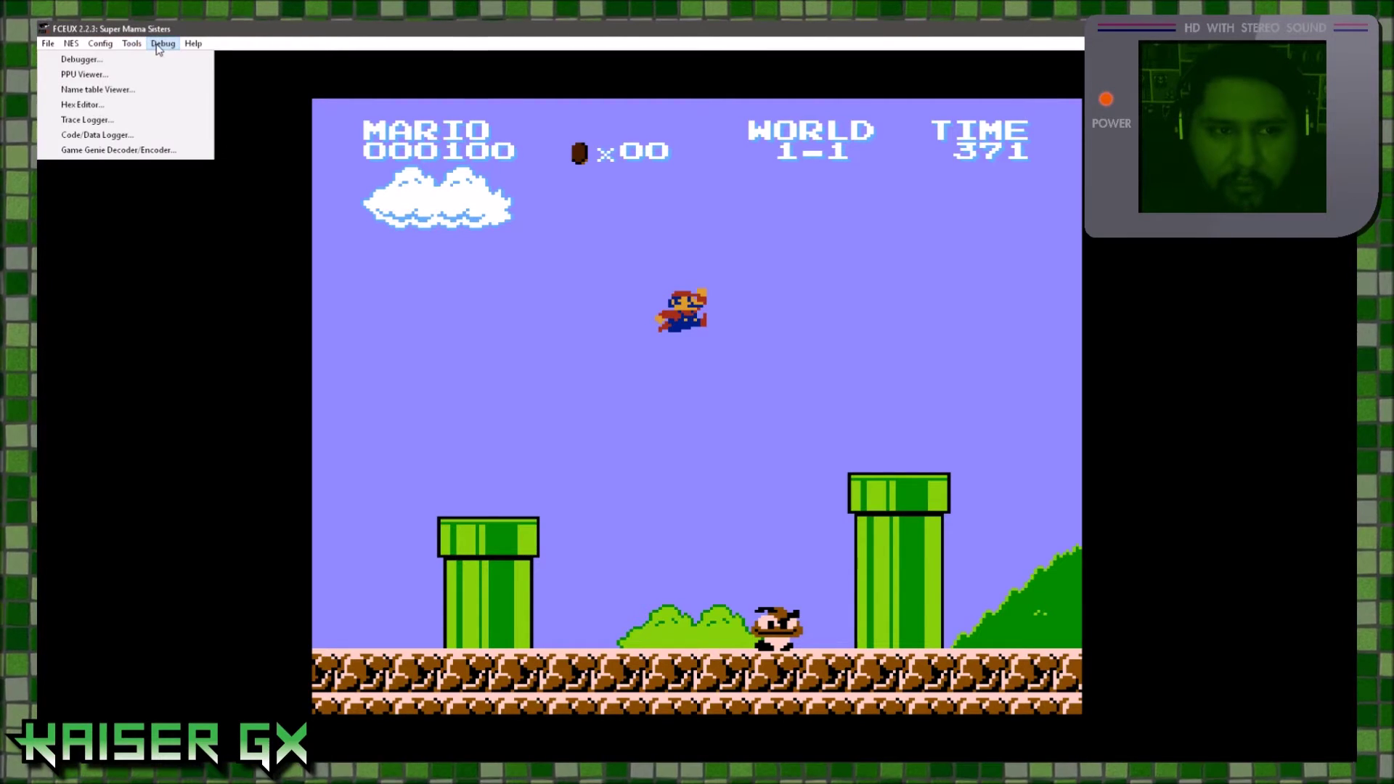
{"action": "left_click", "coordinate": [84, 74]}
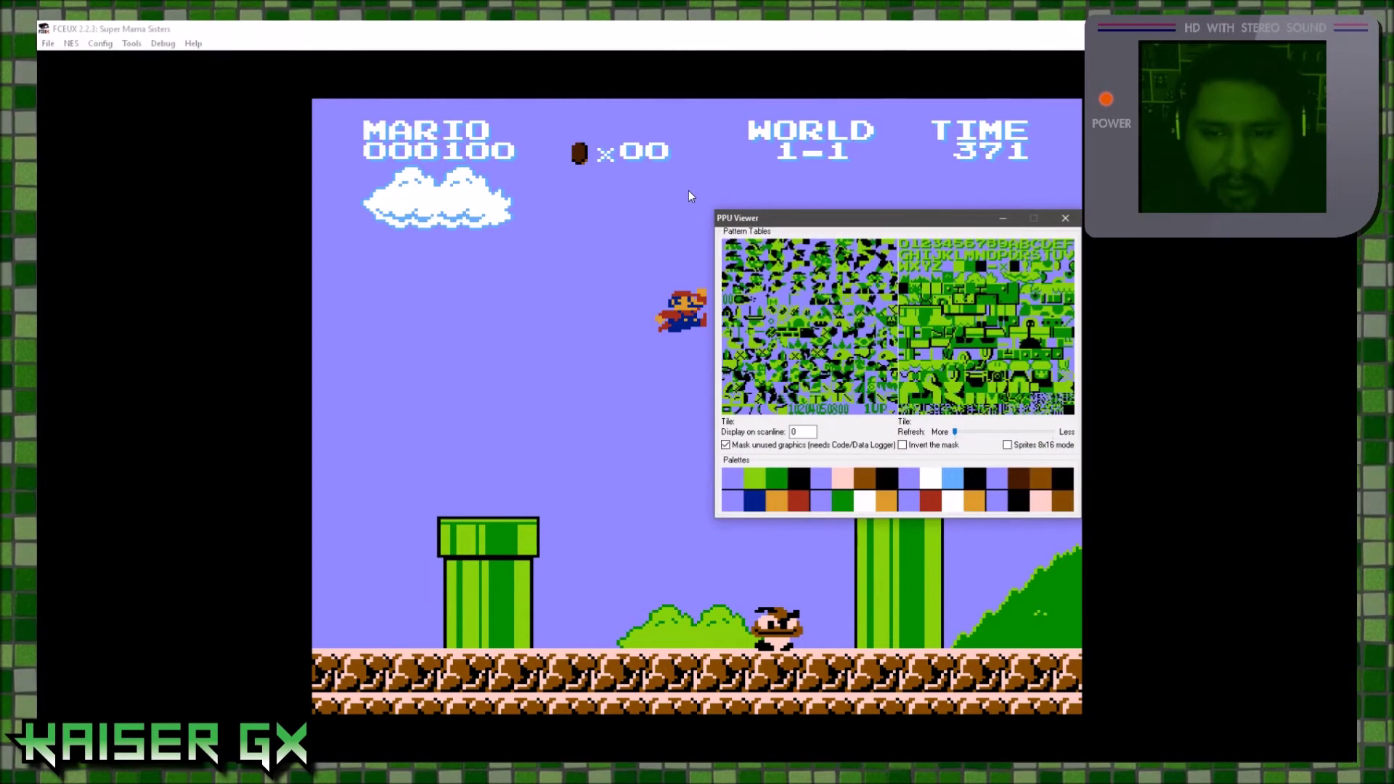
{"action": "left_click_drag", "start_coordinate": [769, 217], "coordinate": [1025, 180]}
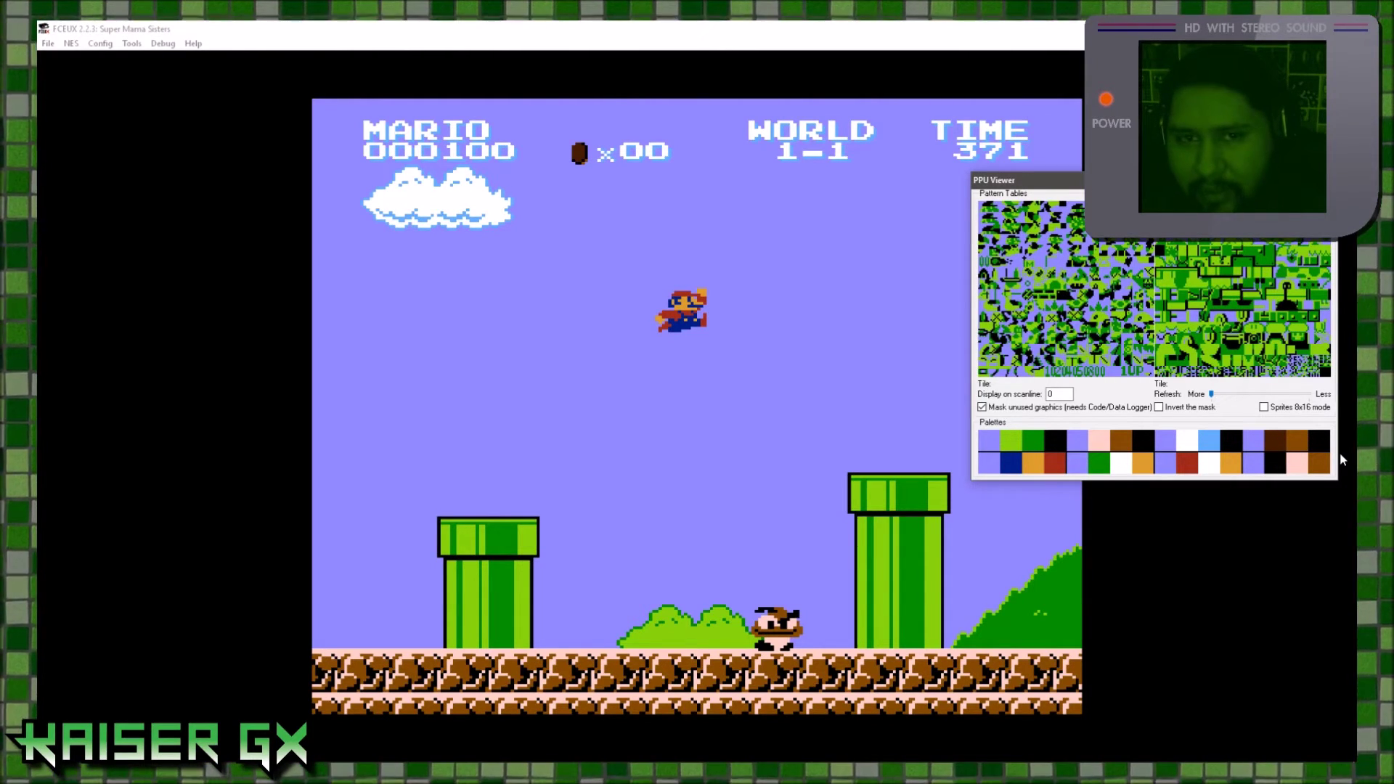
{"action": "left_click", "coordinate": [980, 407]}
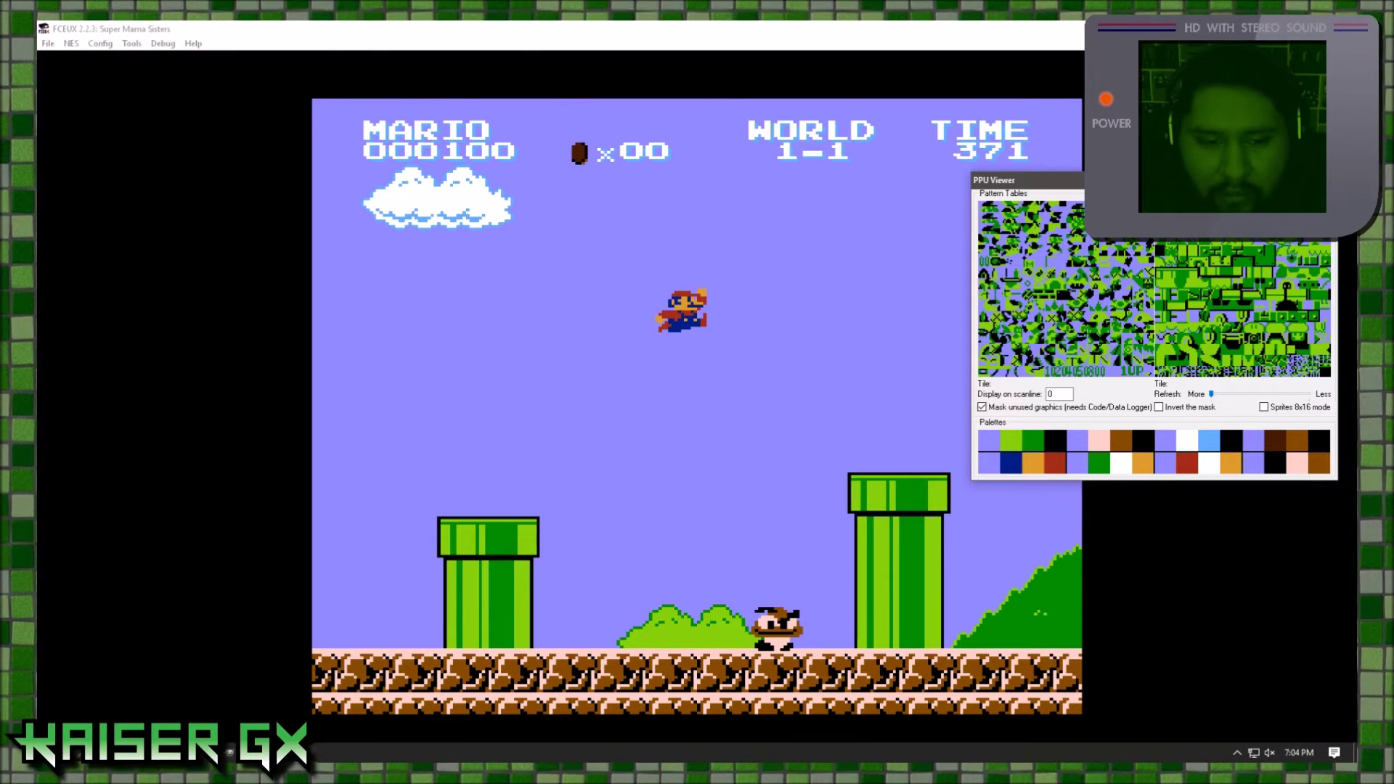
Switch to Tile Layer Pro and set the first palette colour to blue with RGB 33, 160, 209.
{"action": "left_click", "coordinate": [316, 701]}
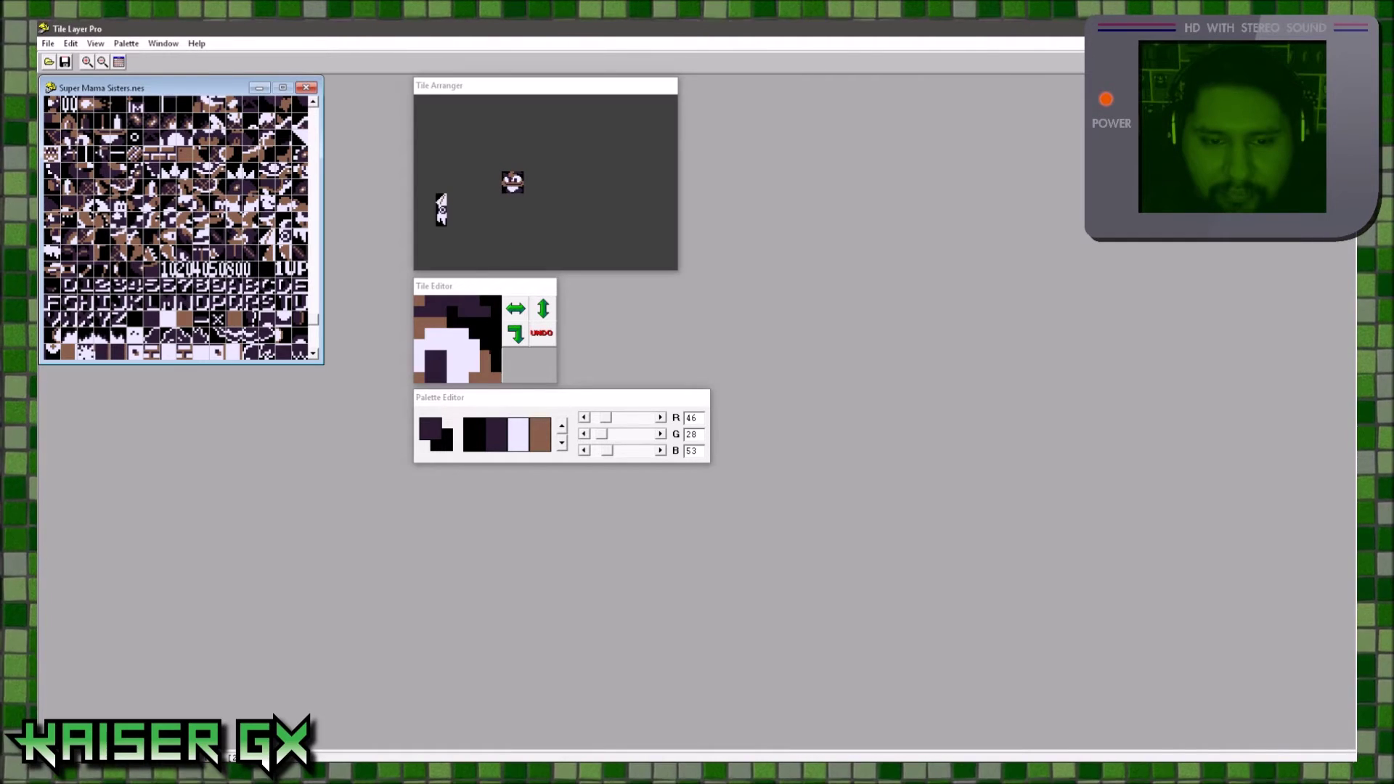
{"action": "double_click", "coordinate": [477, 426]}
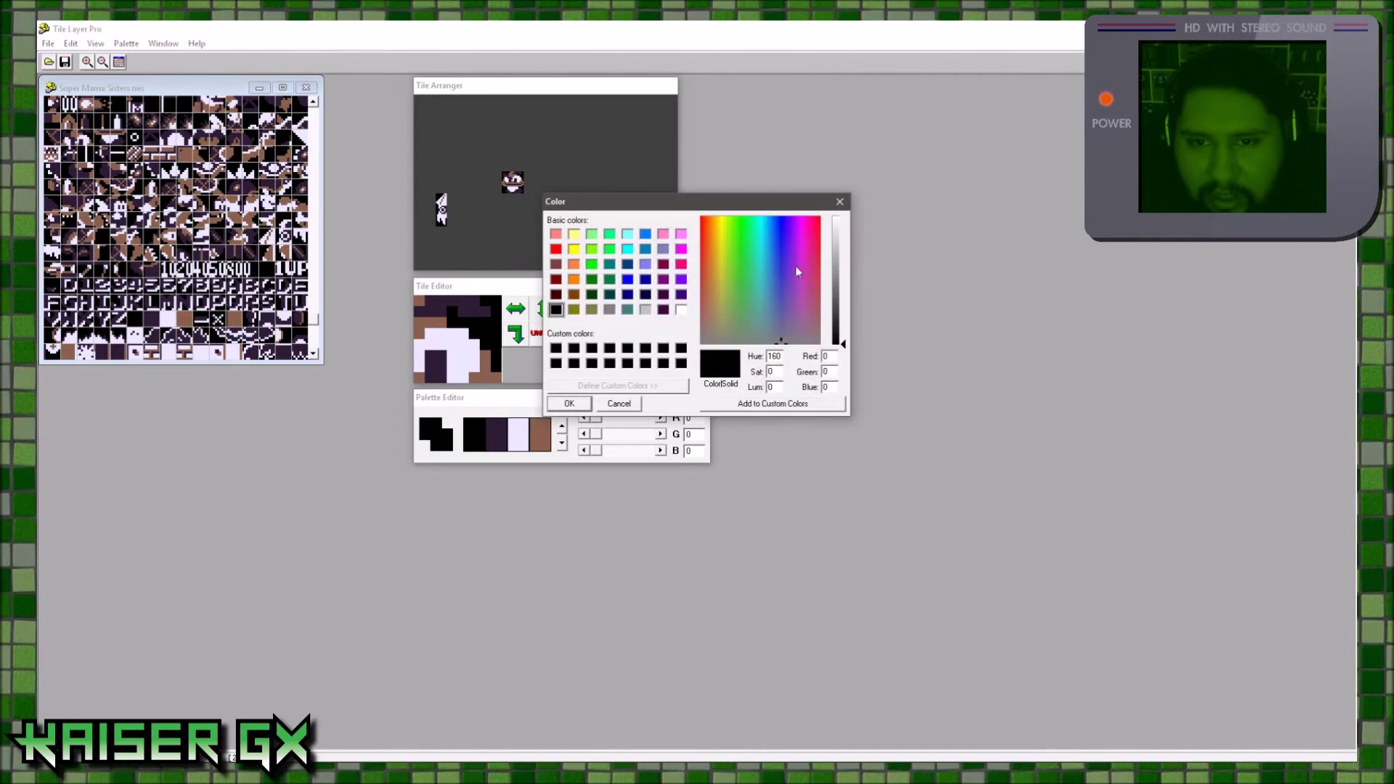
{"action": "left_click", "coordinate": [843, 305]}
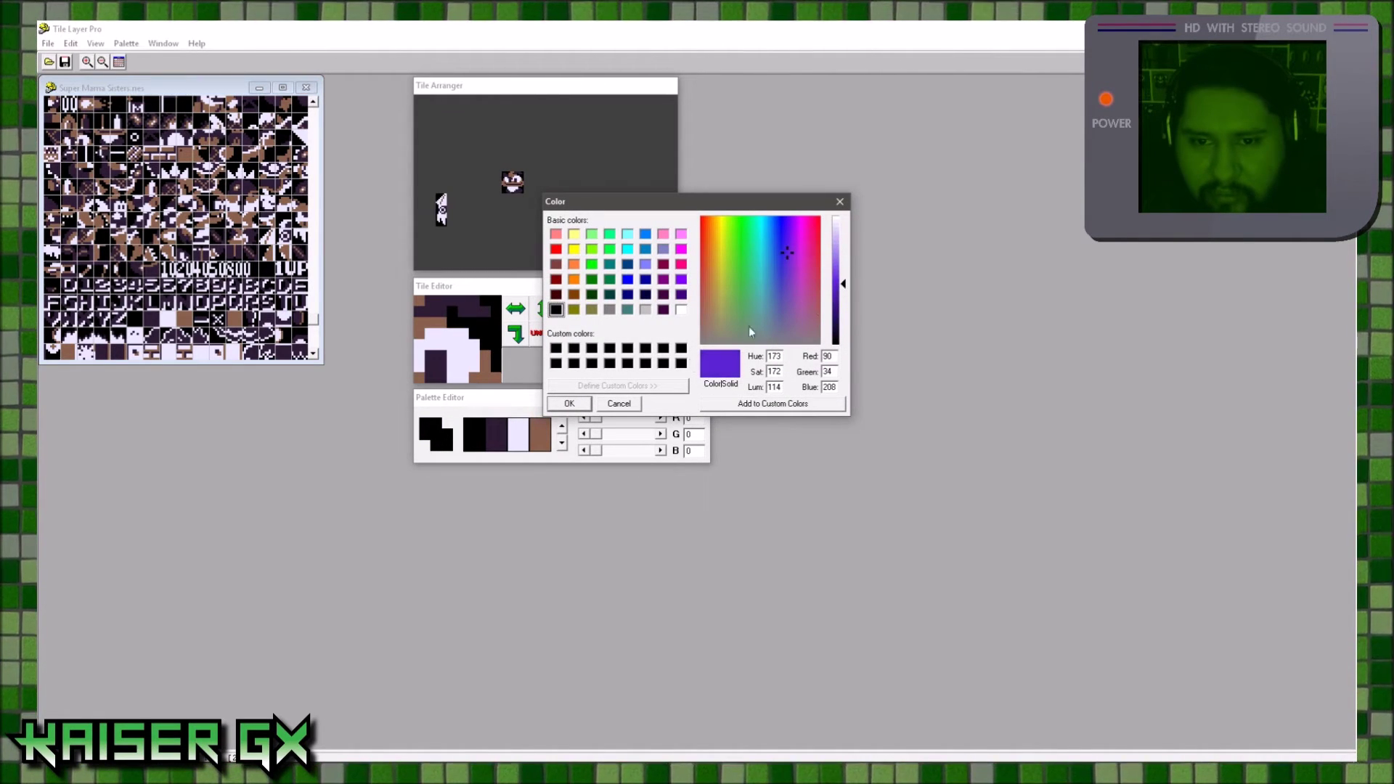
{"action": "left_click", "coordinate": [767, 251]}
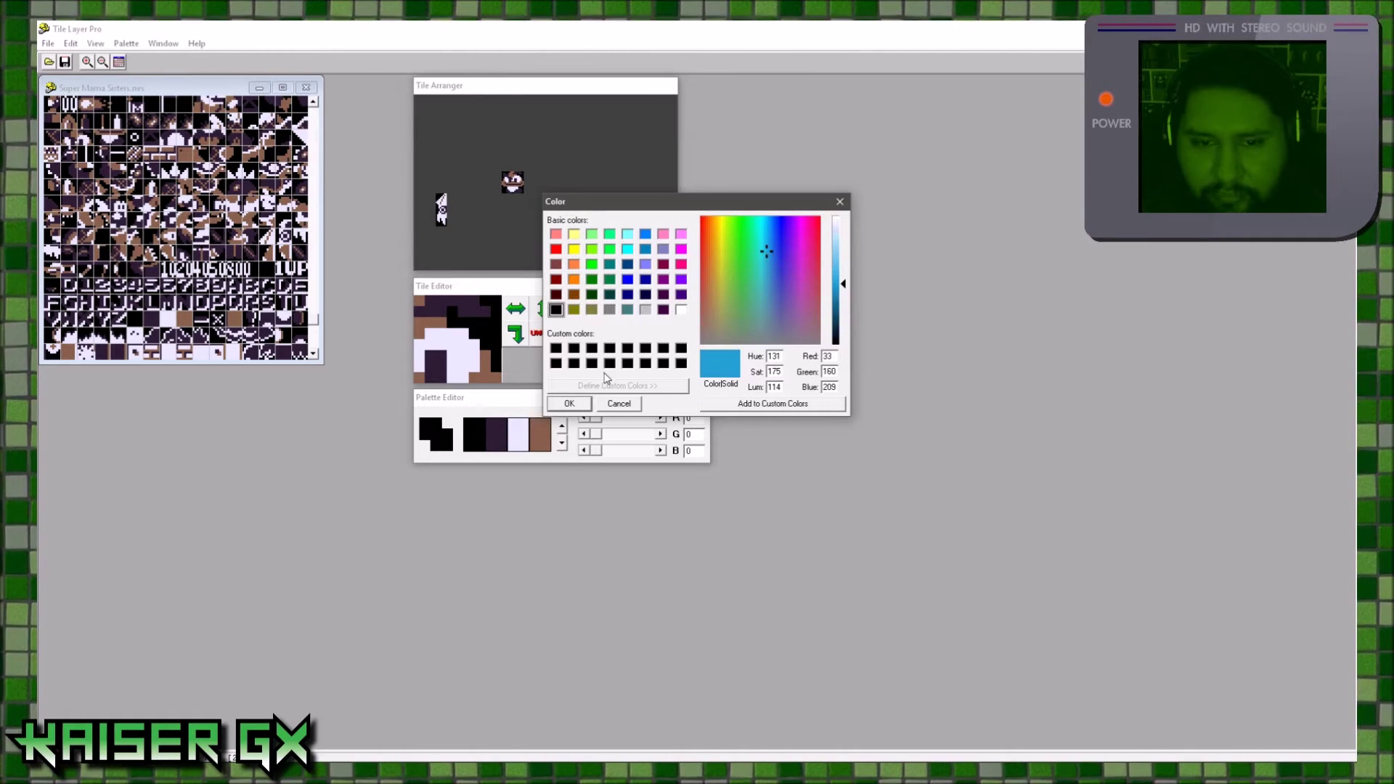
{"action": "left_click", "coordinate": [571, 404]}
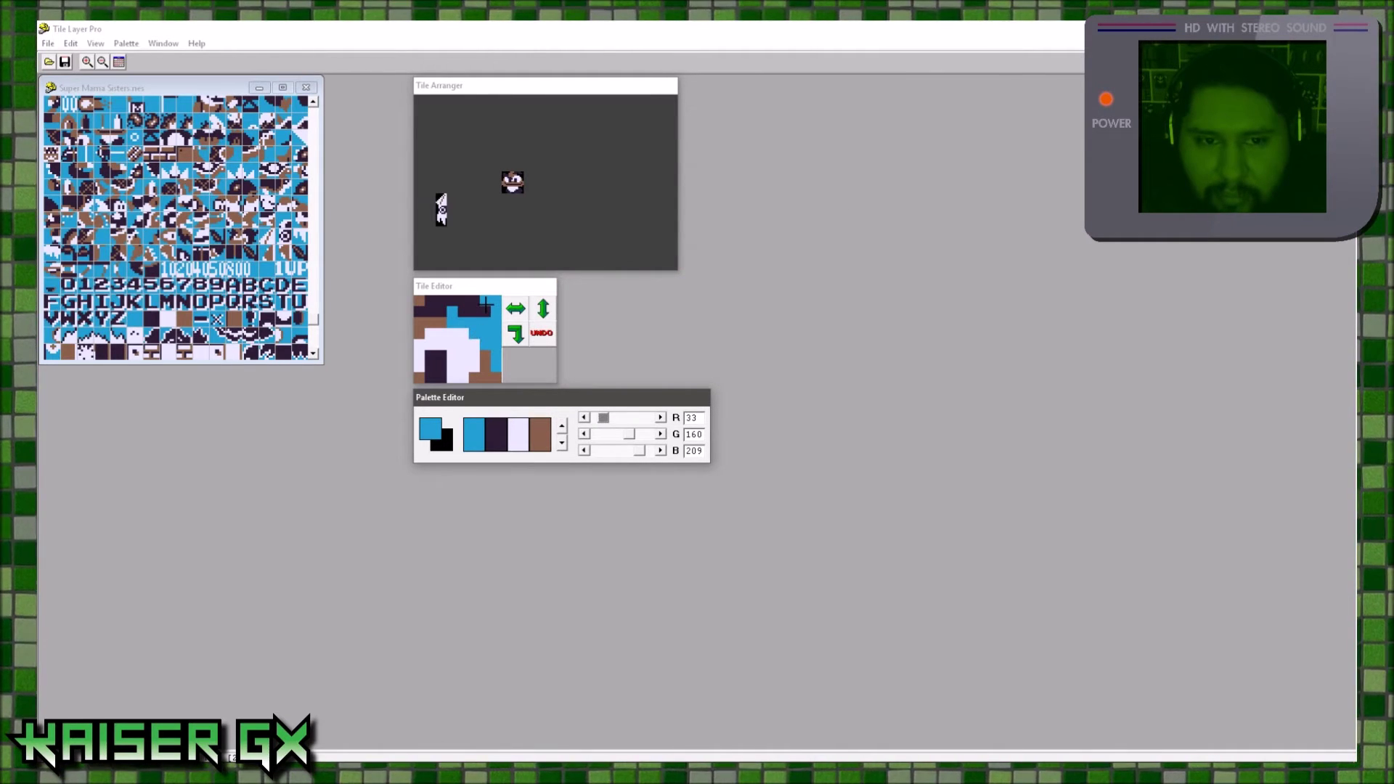
Switch to FCEUX to compare the in-game colours with the new blue background, and return to Tile Layer Pro.
{"action": "mouse_move", "coordinate": [232, 780]}
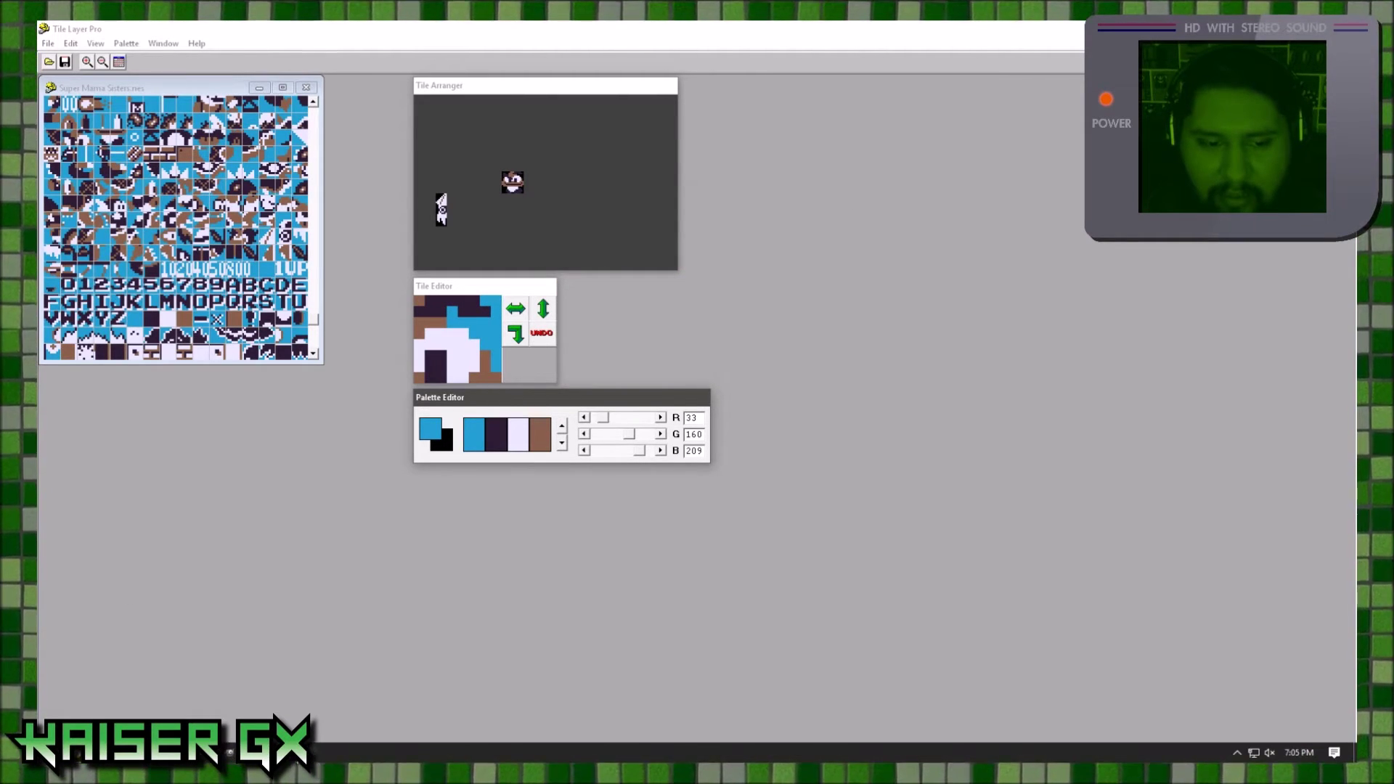
{"action": "mouse_move", "coordinate": [303, 773]}
{"action": "left_click", "coordinate": [247, 668]}
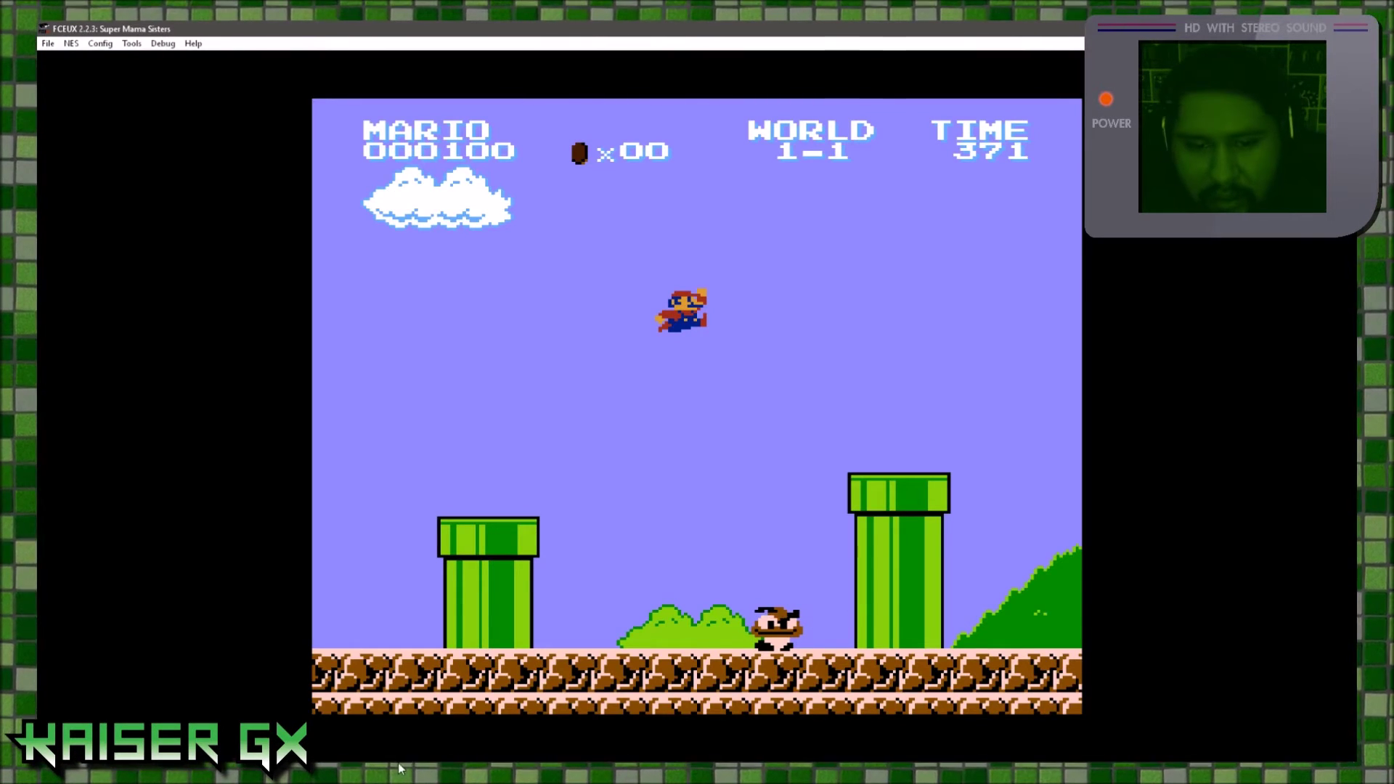
{"action": "mouse_move", "coordinate": [230, 752]}
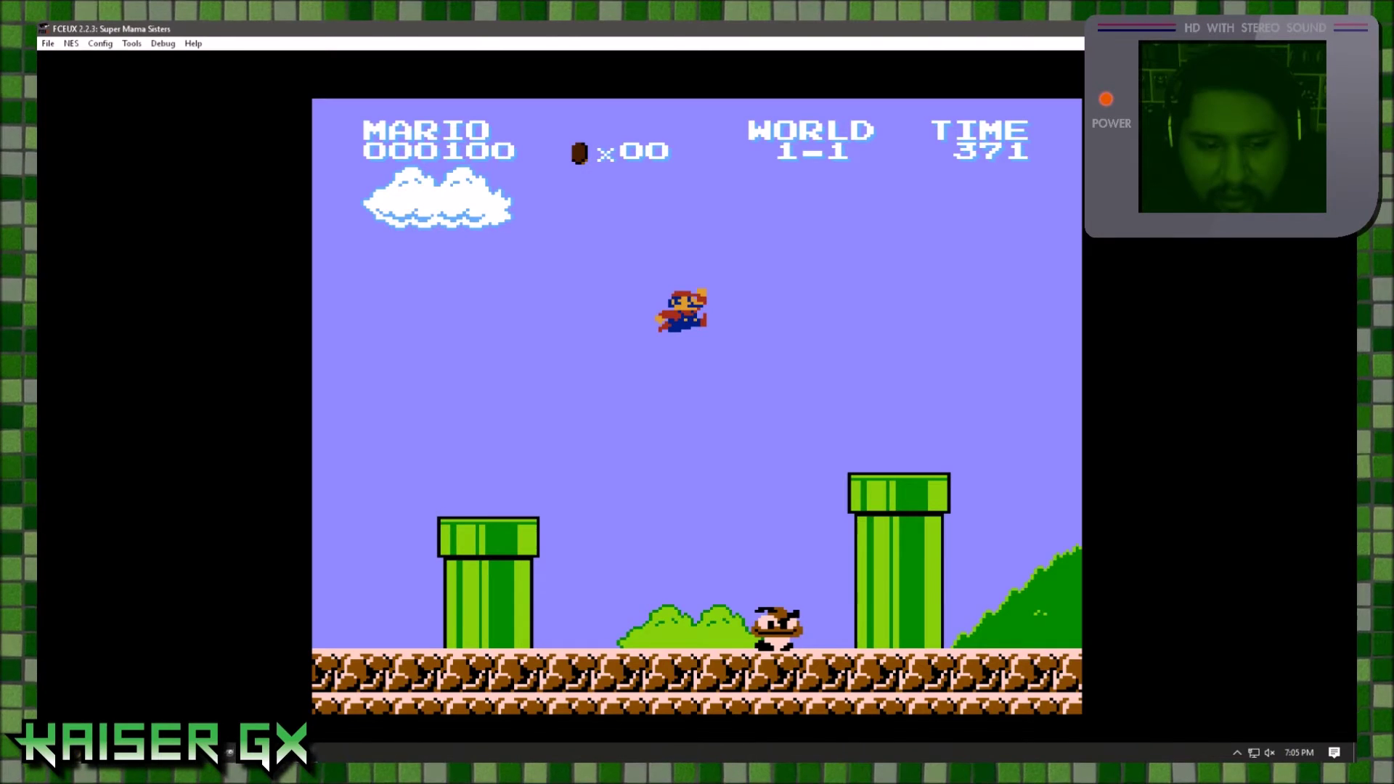
{"action": "mouse_move", "coordinate": [289, 773]}
{"action": "left_click", "coordinate": [334, 662]}
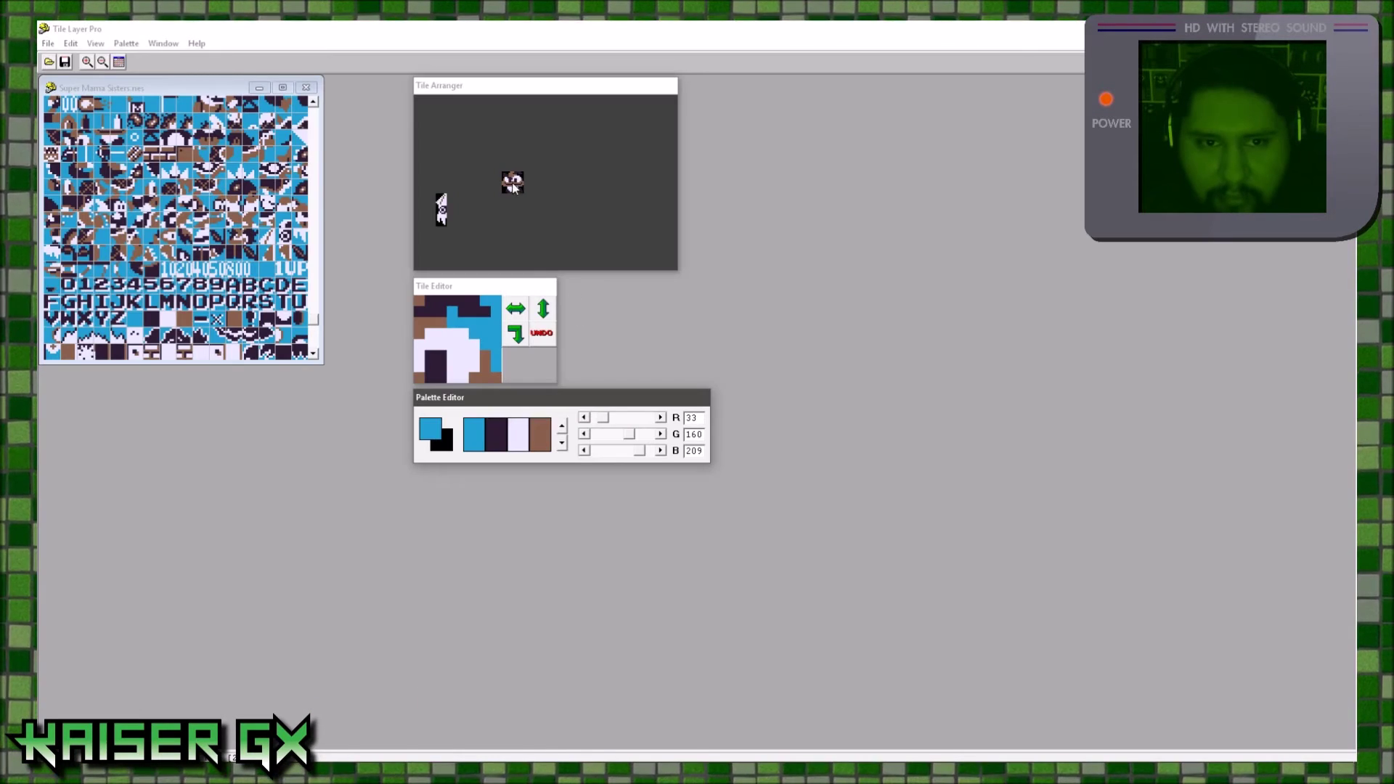
Set the first palette colour to red with RGB 242, 0, 6 and transfer the palette to the Tile Arranger.
{"action": "double_click", "coordinate": [485, 433]}
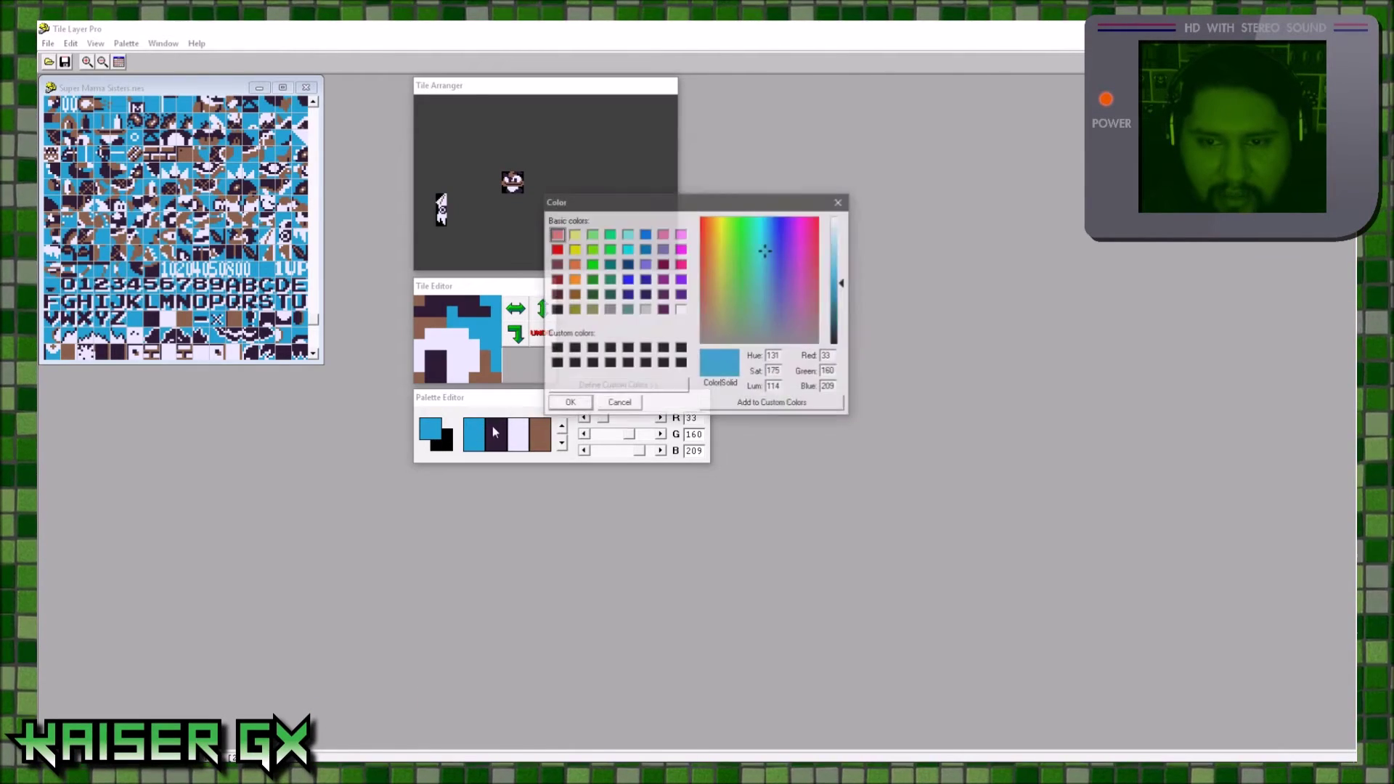
{"action": "left_click", "coordinate": [821, 222]}
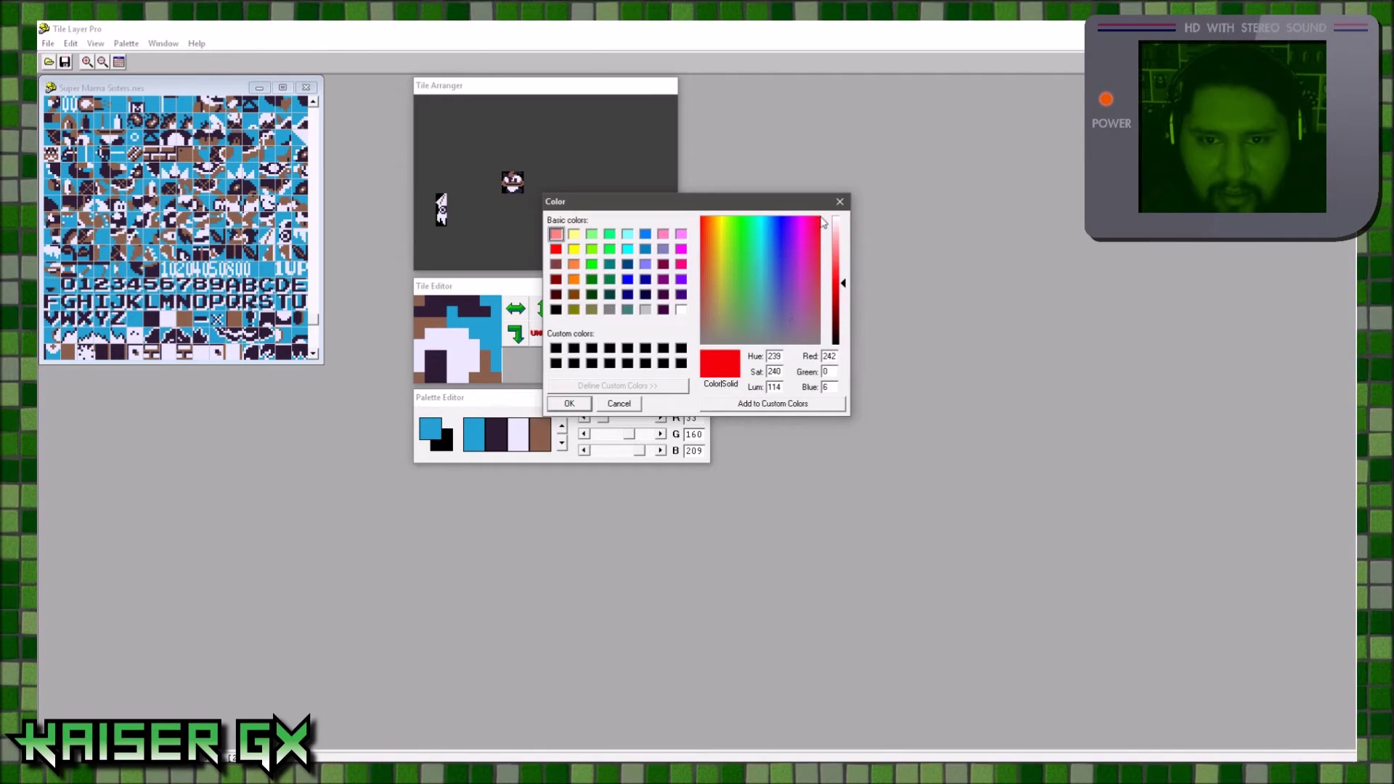
{"action": "left_click", "coordinate": [570, 404]}
{"action": "left_click", "coordinate": [126, 43]}
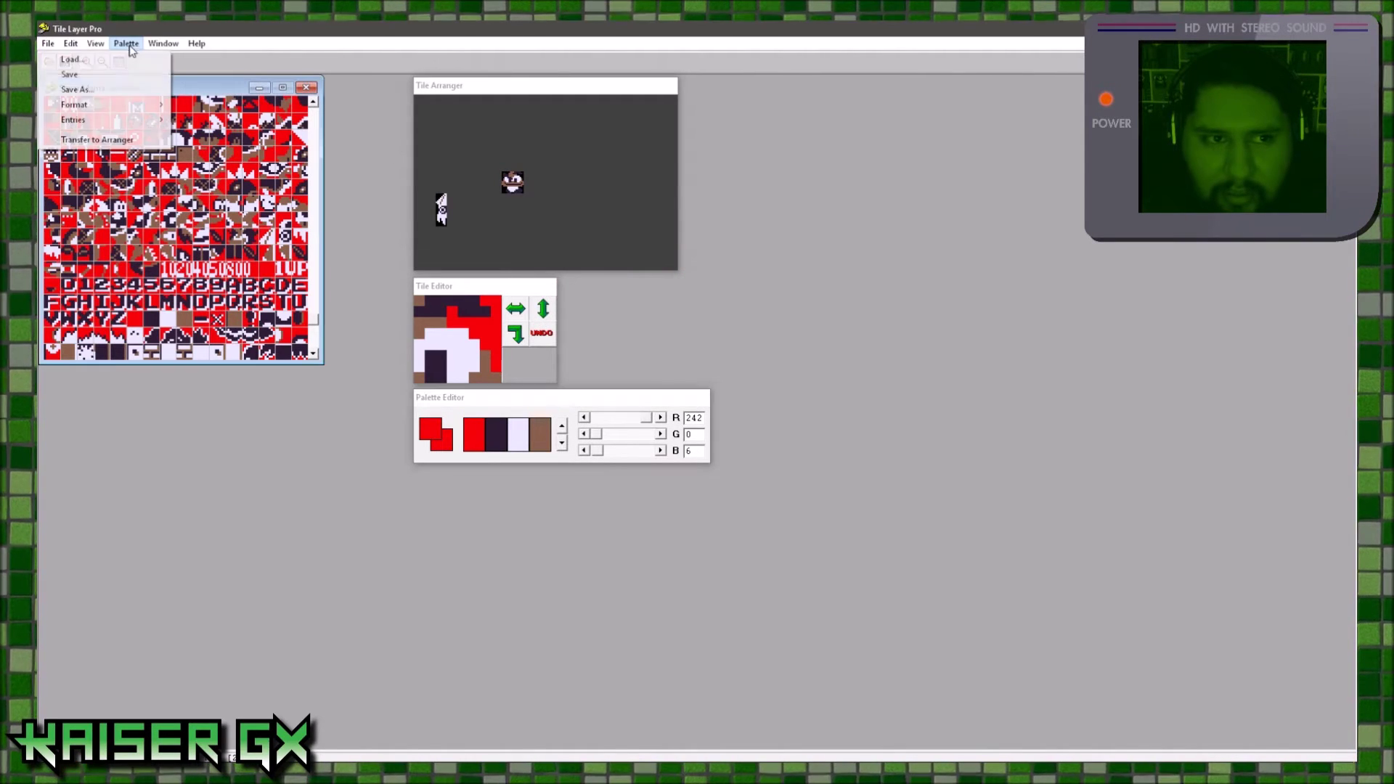
{"action": "left_click", "coordinate": [122, 140]}
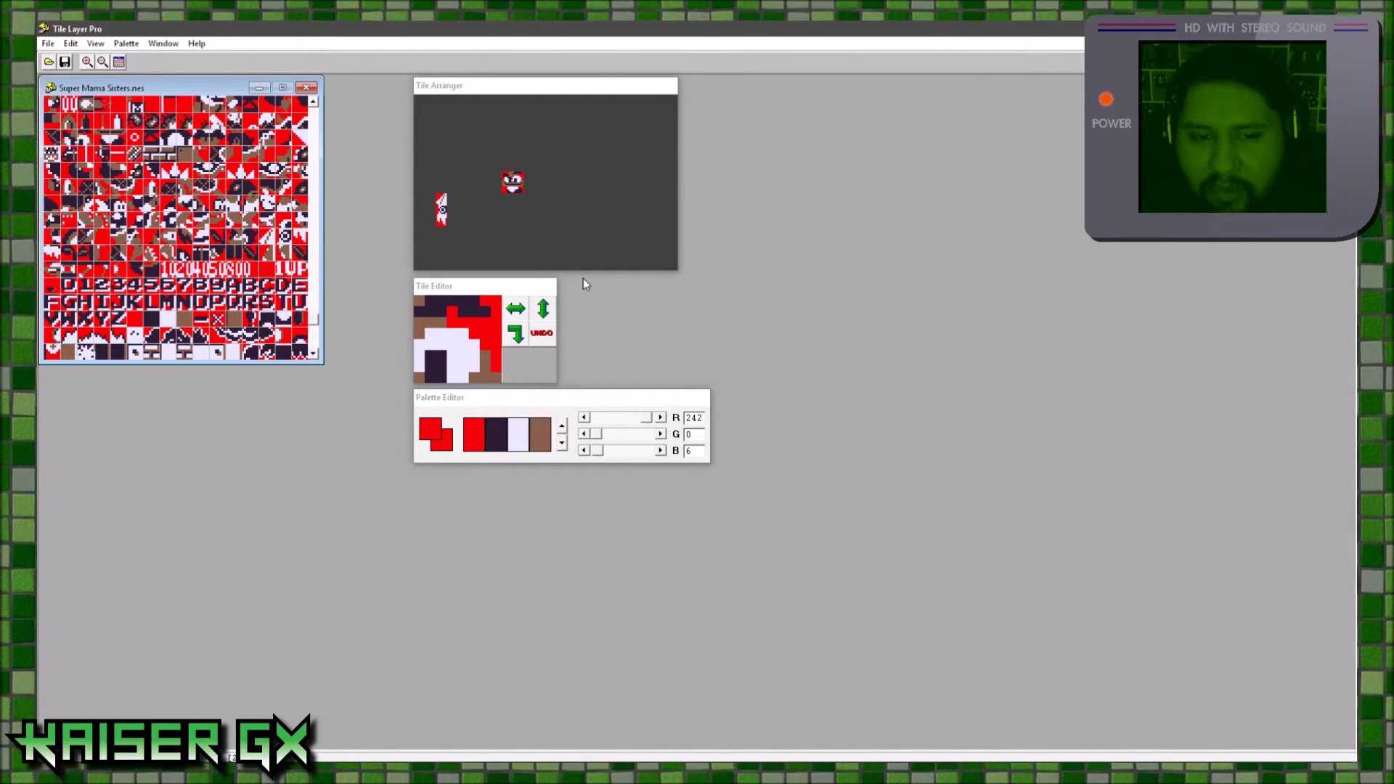
Switch to FCEUX, examine the game's palettes in the PPU Viewer, and close the viewer.
{"action": "mouse_move", "coordinate": [407, 758]}
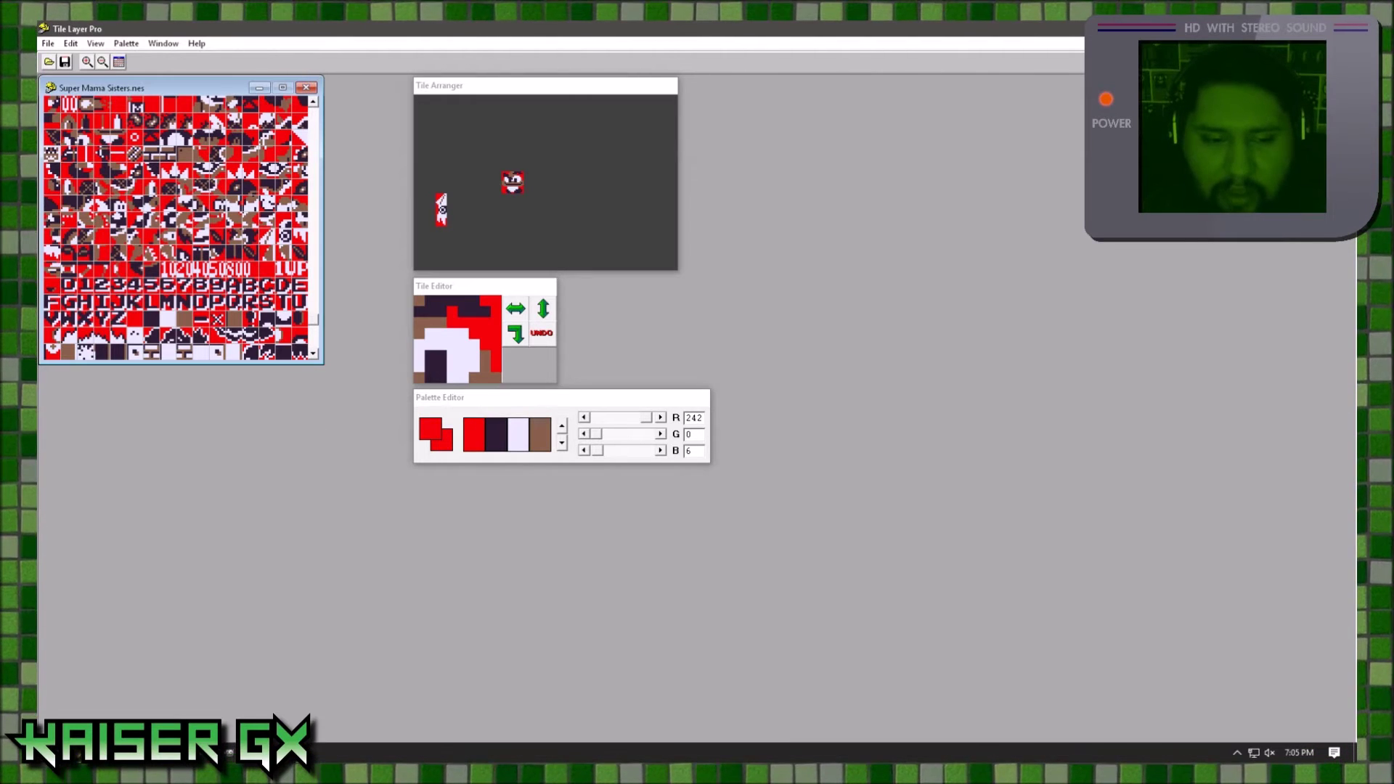
{"action": "left_click", "coordinate": [280, 752]}
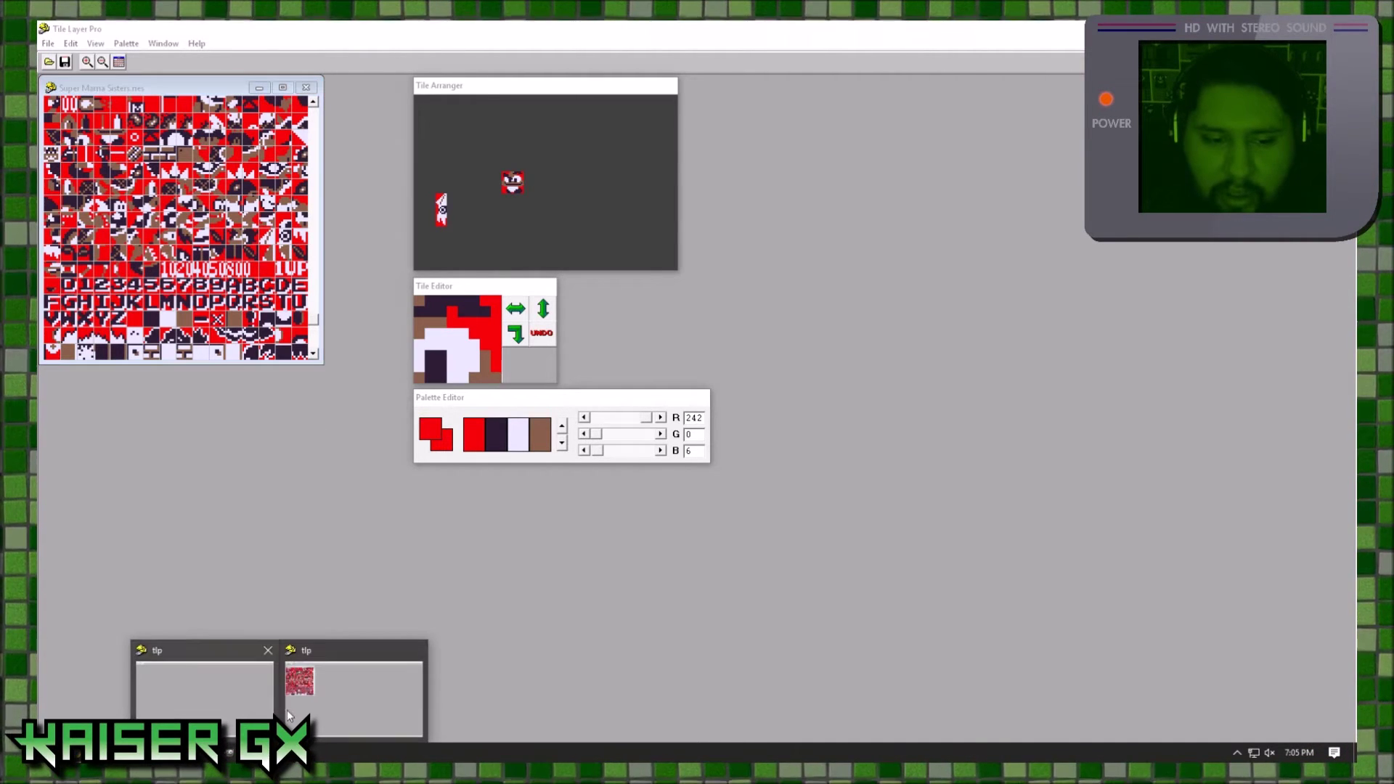
{"action": "left_click", "coordinate": [244, 697]}
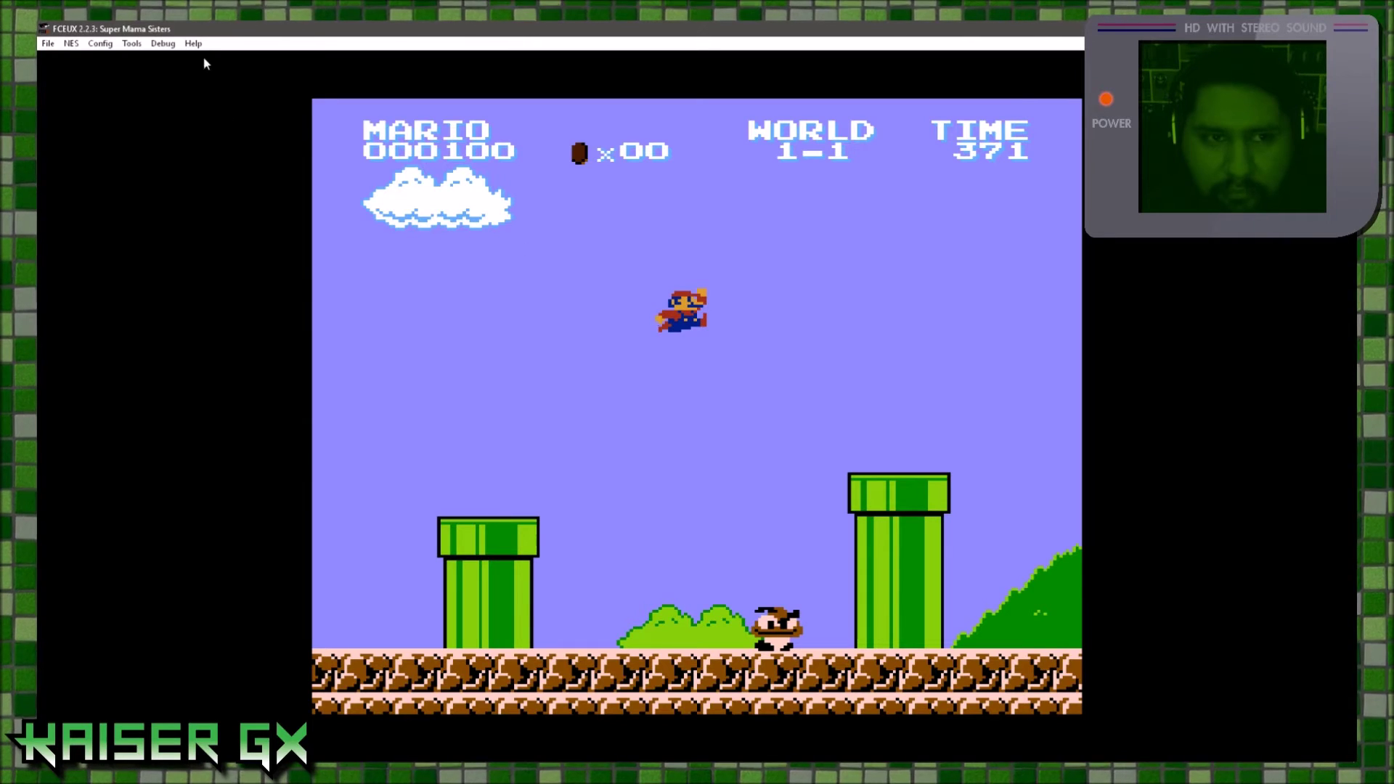
{"action": "left_click", "coordinate": [163, 43]}
{"action": "left_click", "coordinate": [109, 74]}
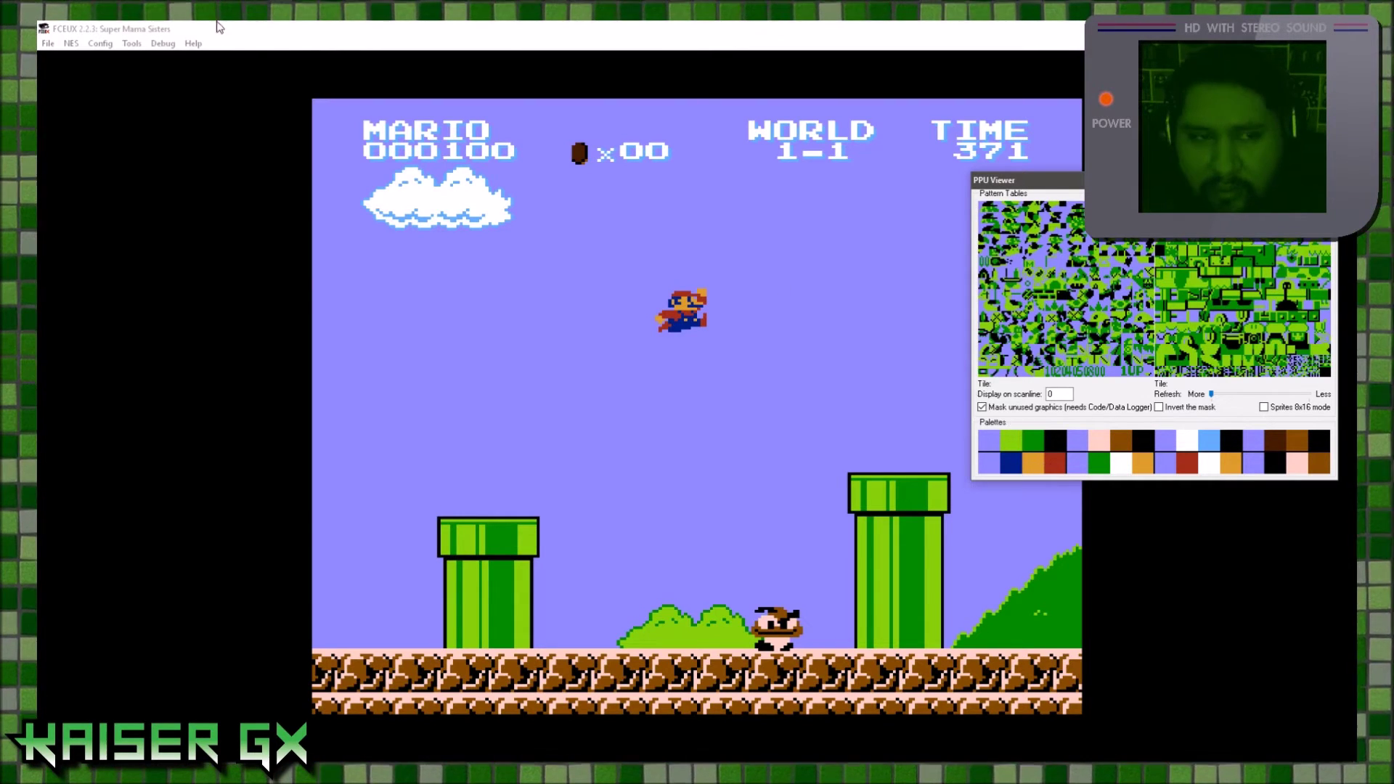
{"action": "key", "text": "alt+F4"}
Open the Hex Editor on the running game and set it to show the ROM file.
{"action": "left_click", "coordinate": [163, 43]}
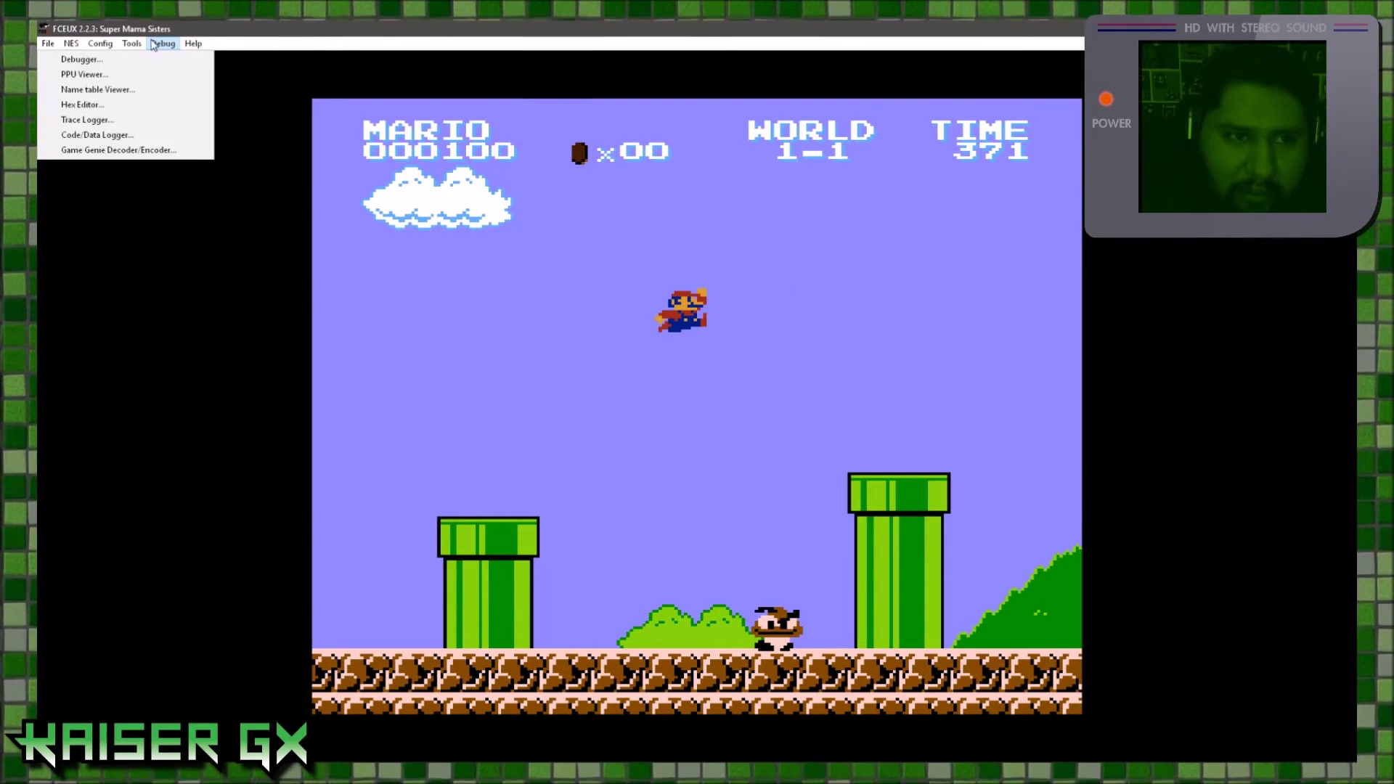
{"action": "mouse_move", "coordinate": [132, 44]}
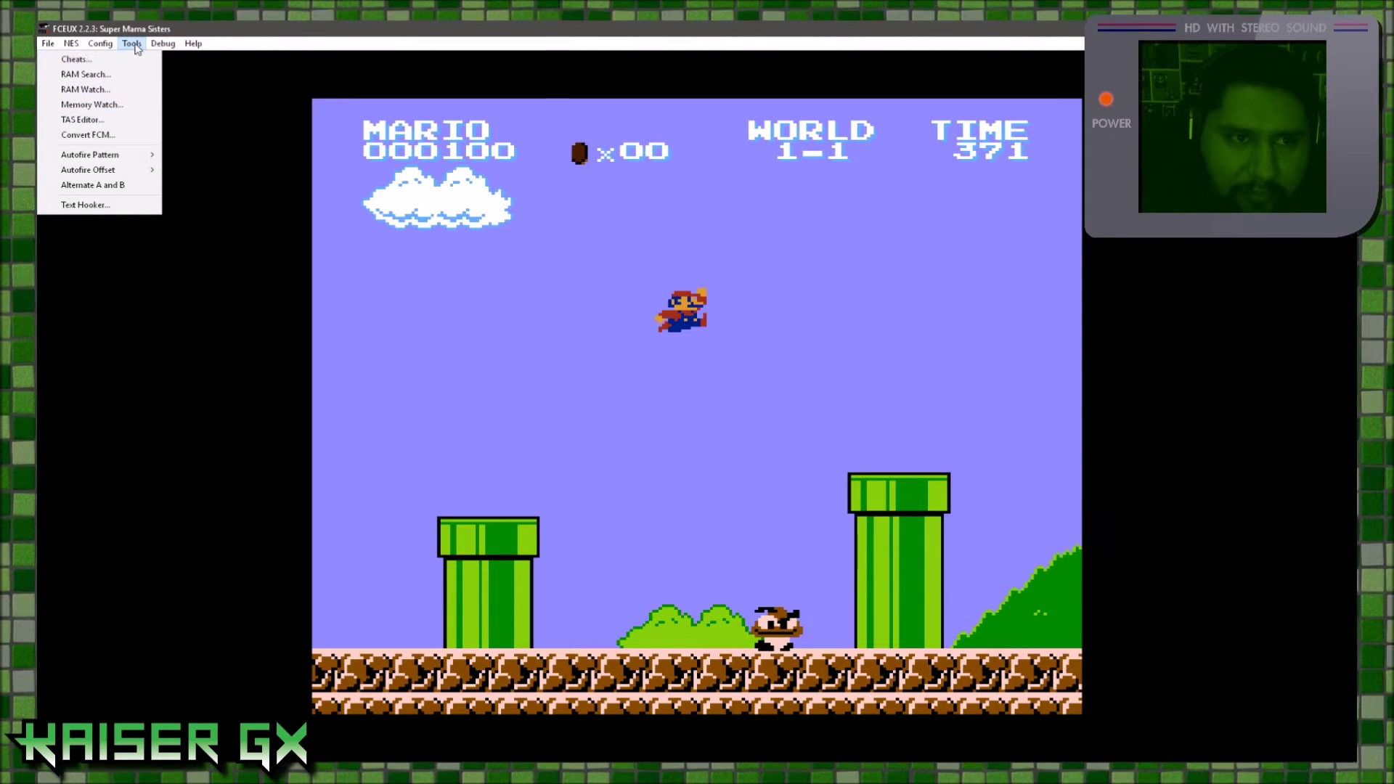
{"action": "left_click", "coordinate": [135, 103]}
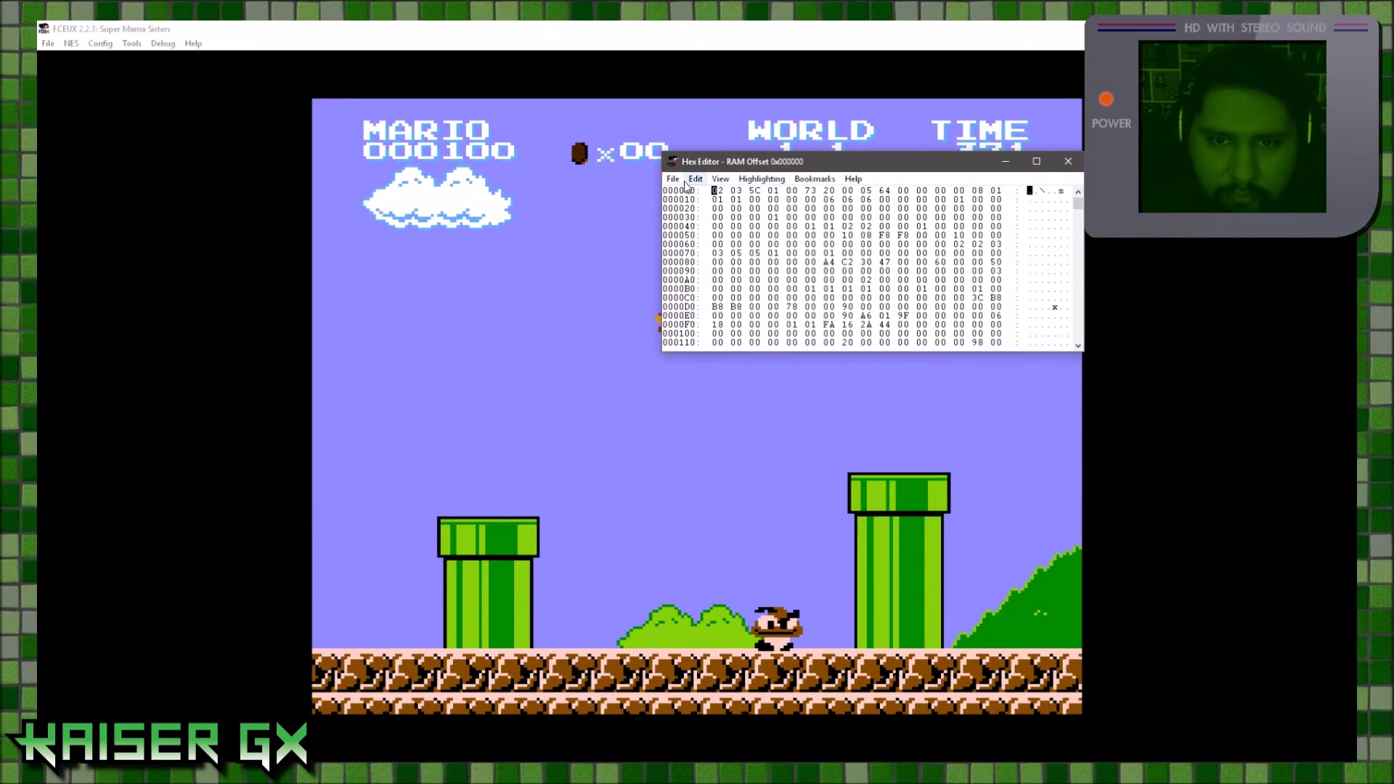
{"action": "left_click", "coordinate": [691, 180]}
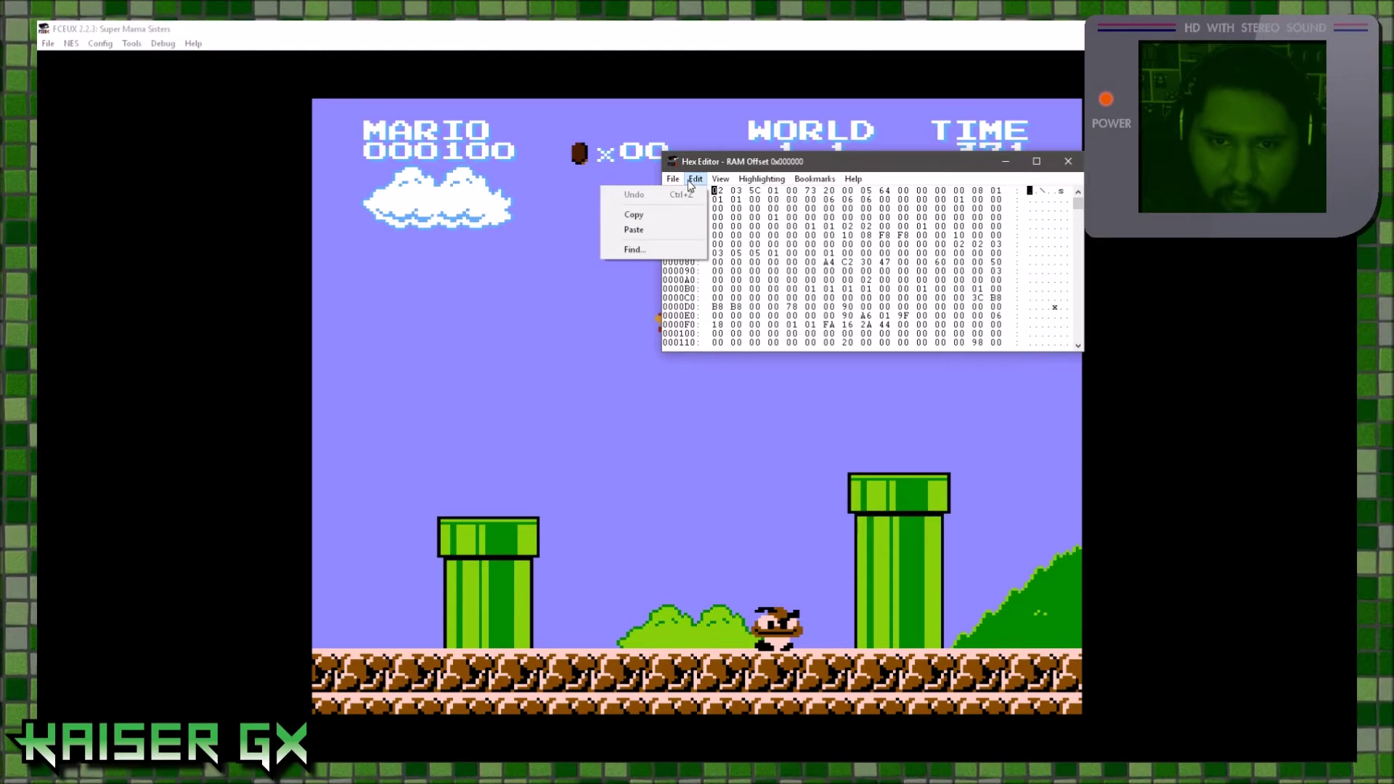
{"action": "mouse_move", "coordinate": [709, 179]}
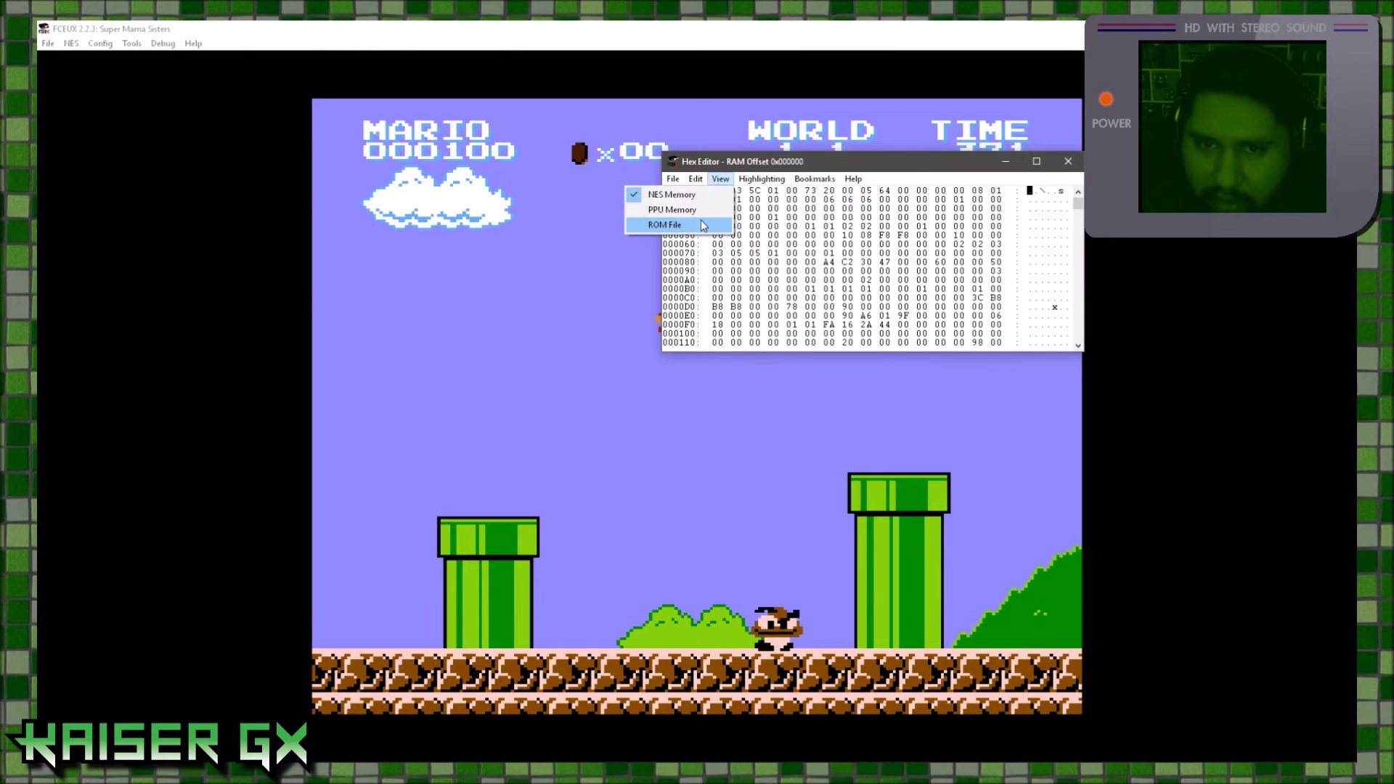
{"action": "left_click", "coordinate": [702, 225]}
Read Mario's palette codes in the PPU Viewer and search the ROM file downward for the hex values 01 27 16.
{"action": "left_click", "coordinate": [695, 179]}
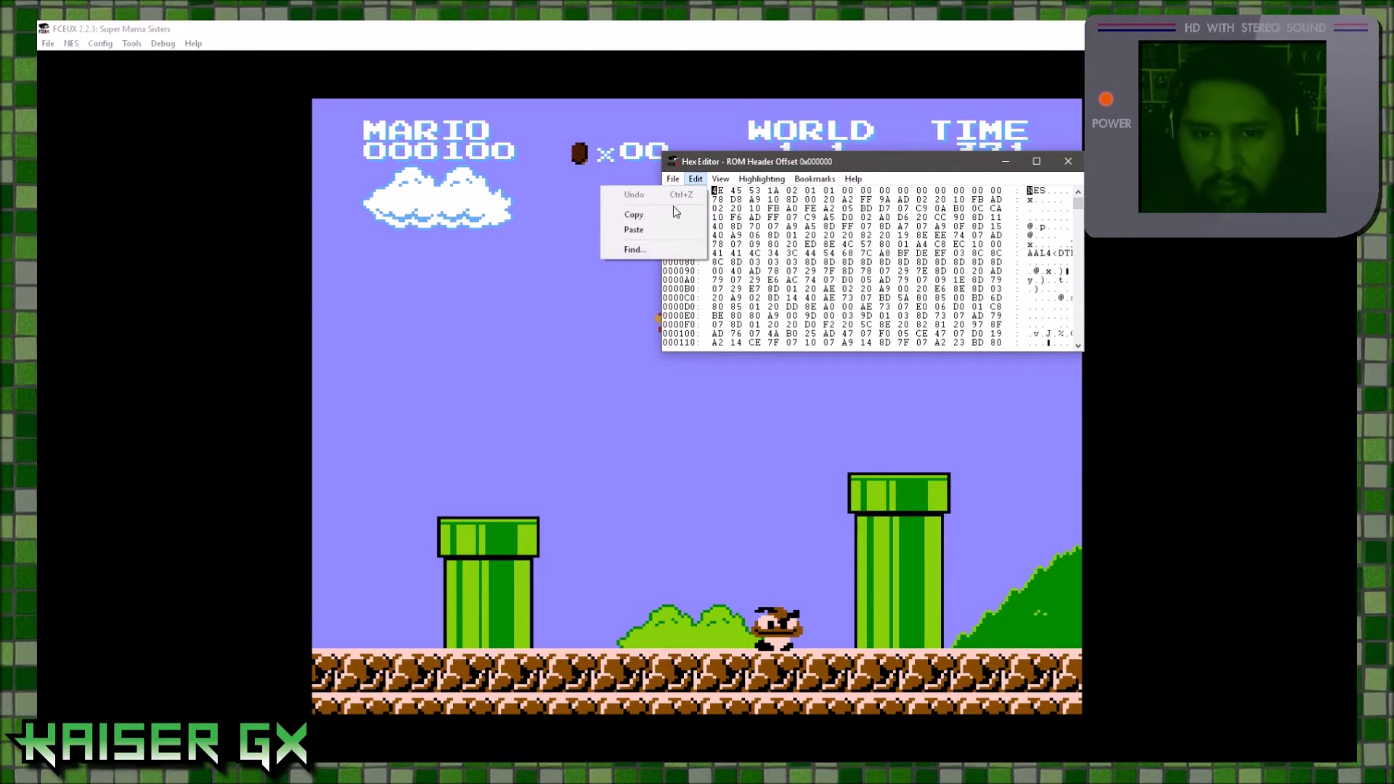
{"action": "left_click", "coordinate": [633, 250]}
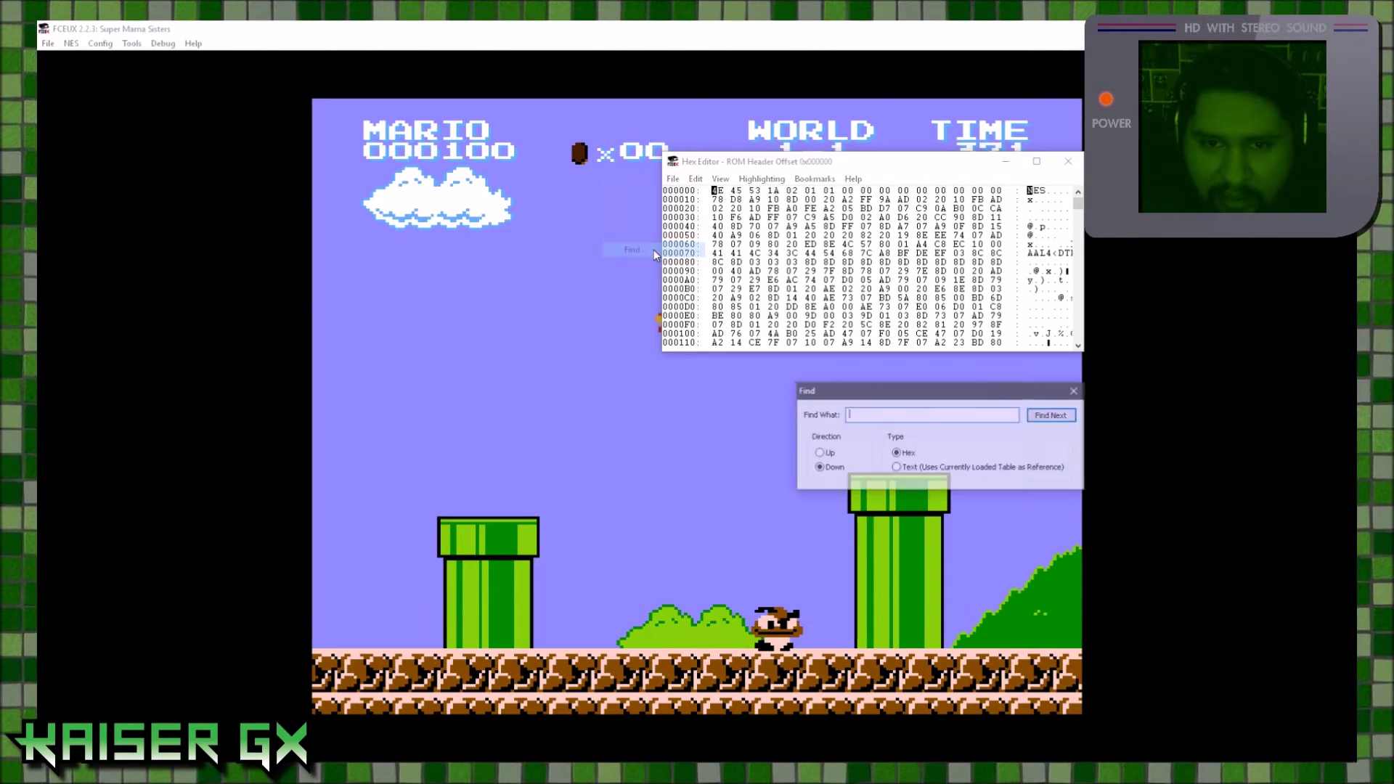
{"action": "left_click", "coordinate": [192, 45]}
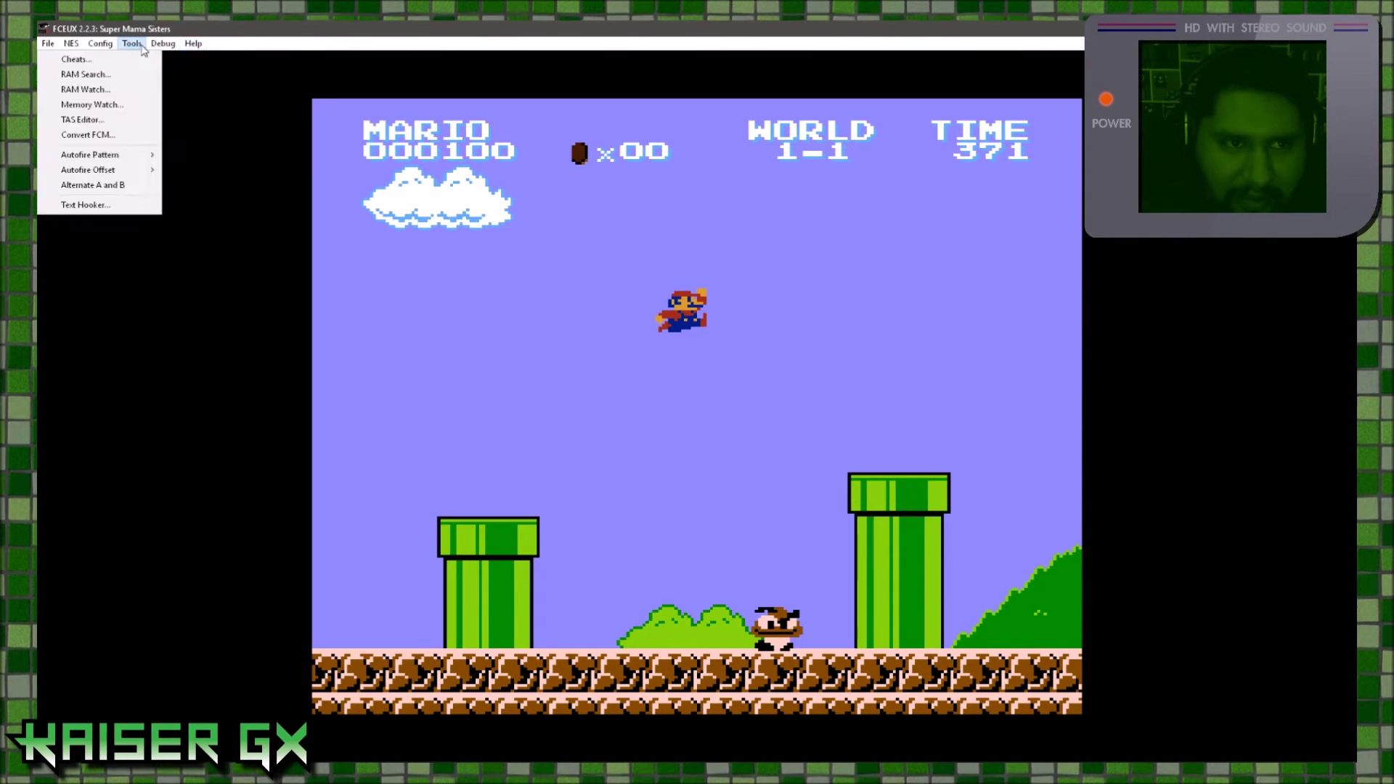
{"action": "left_click", "coordinate": [145, 75]}
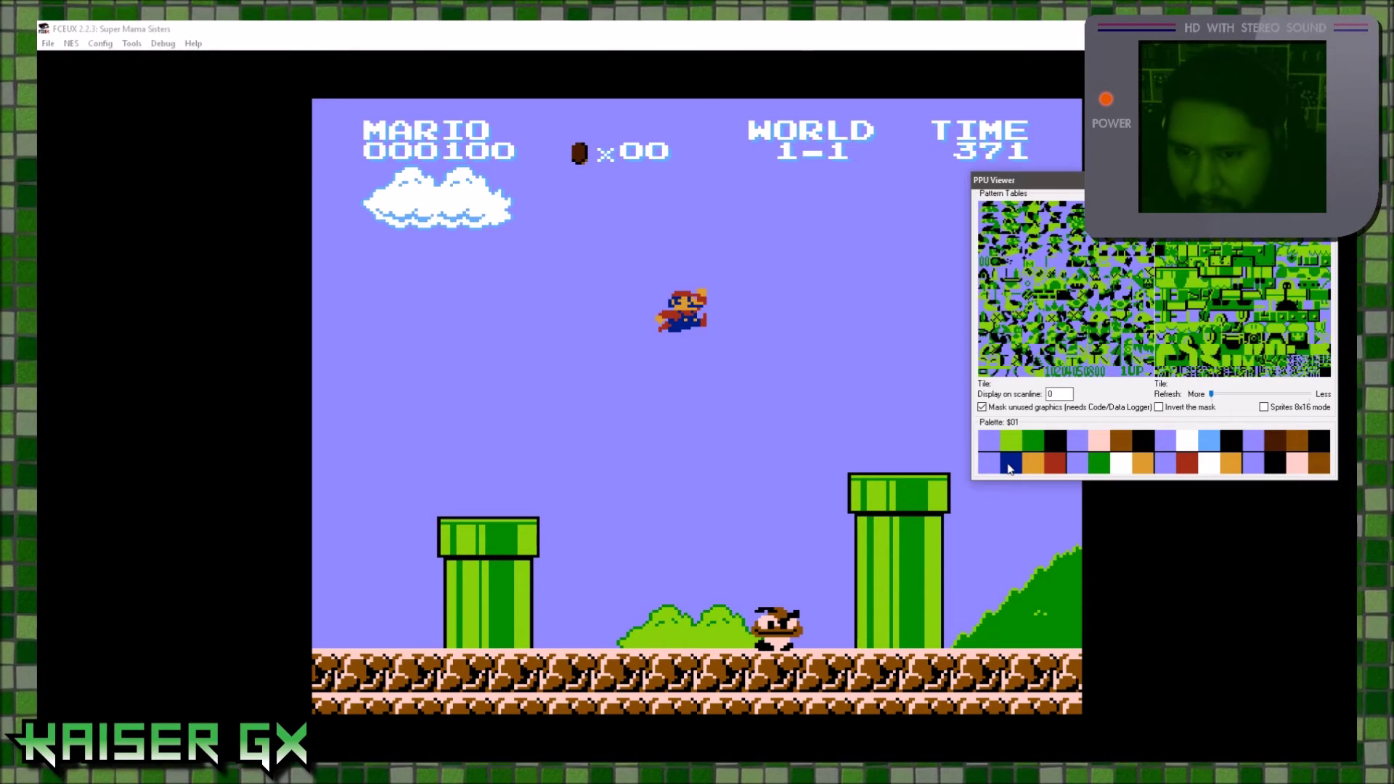
{"action": "left_click", "coordinate": [163, 43]}
{"action": "left_click", "coordinate": [174, 104]}
{"action": "left_click", "coordinate": [959, 420]}
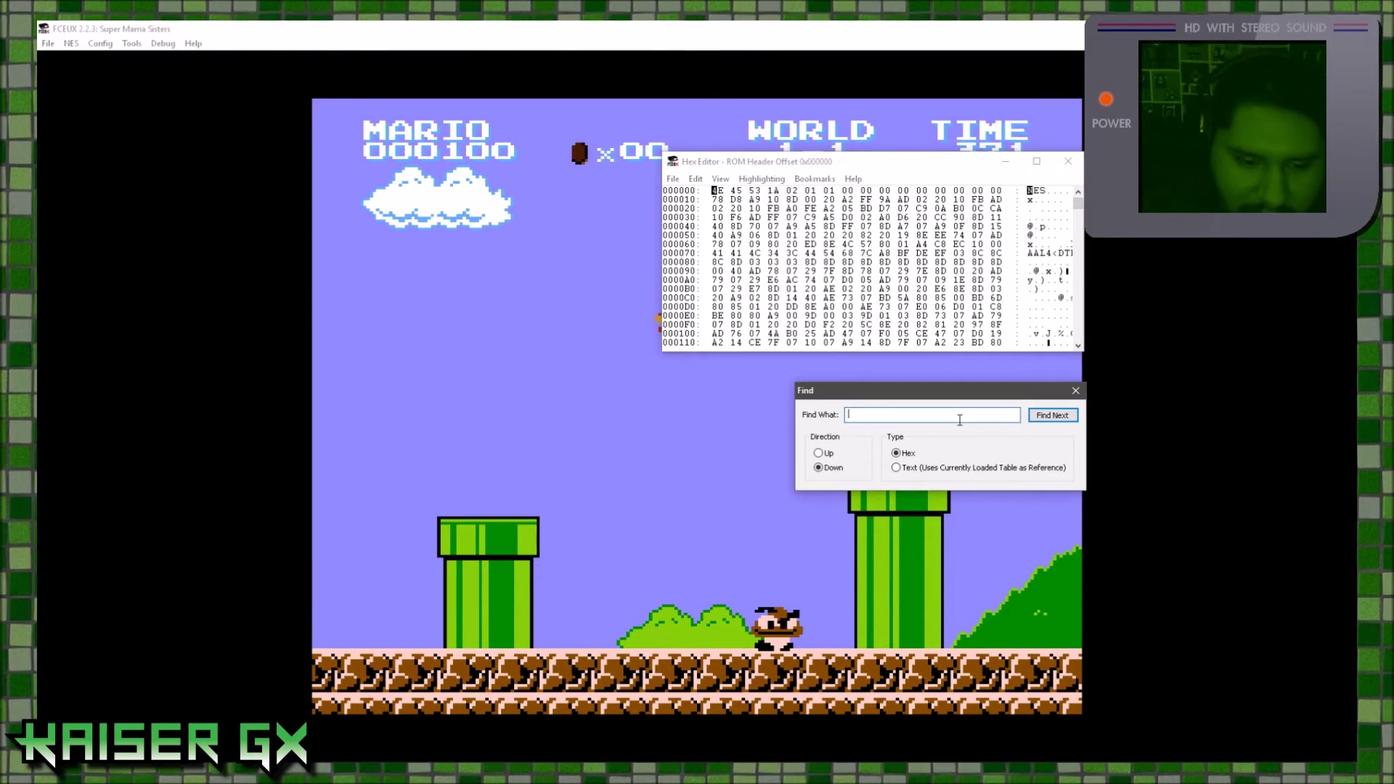
{"action": "type", "text": "01 2"}
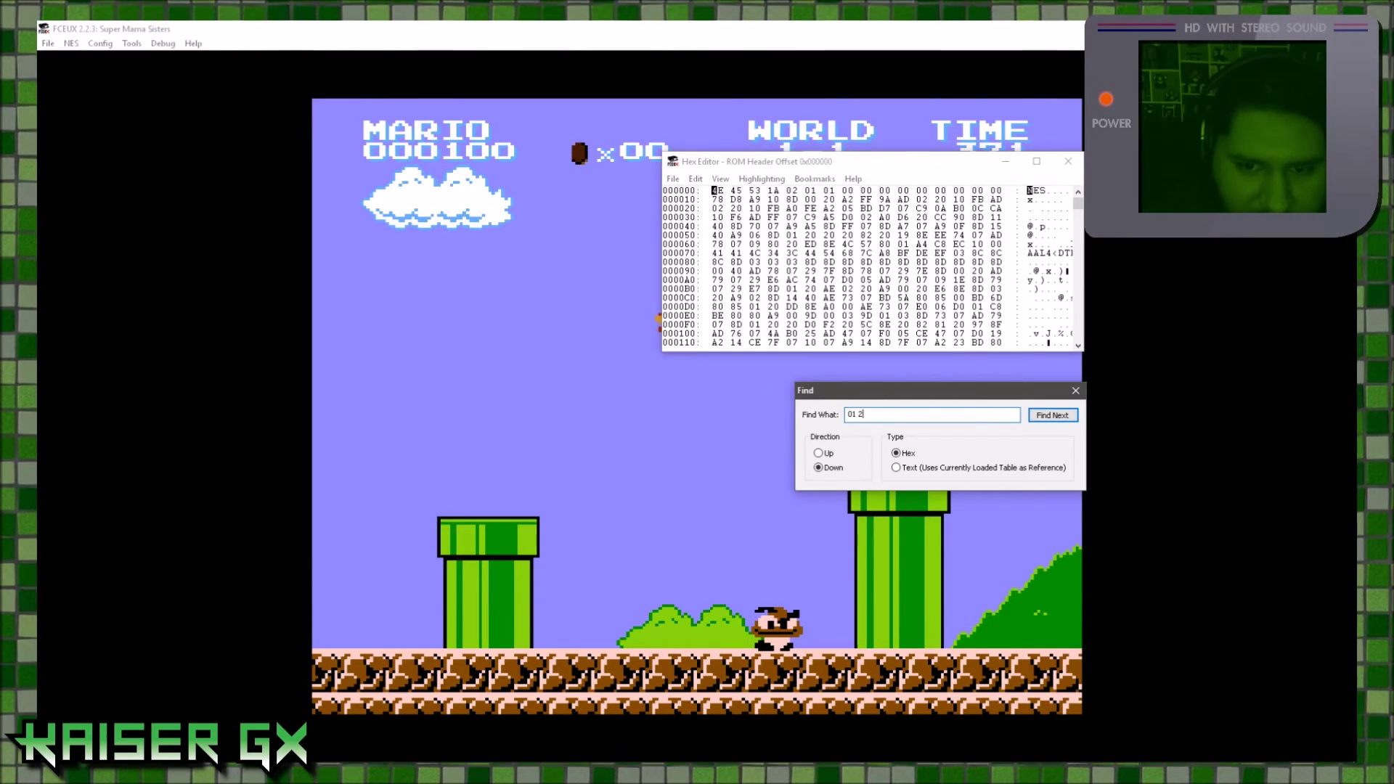
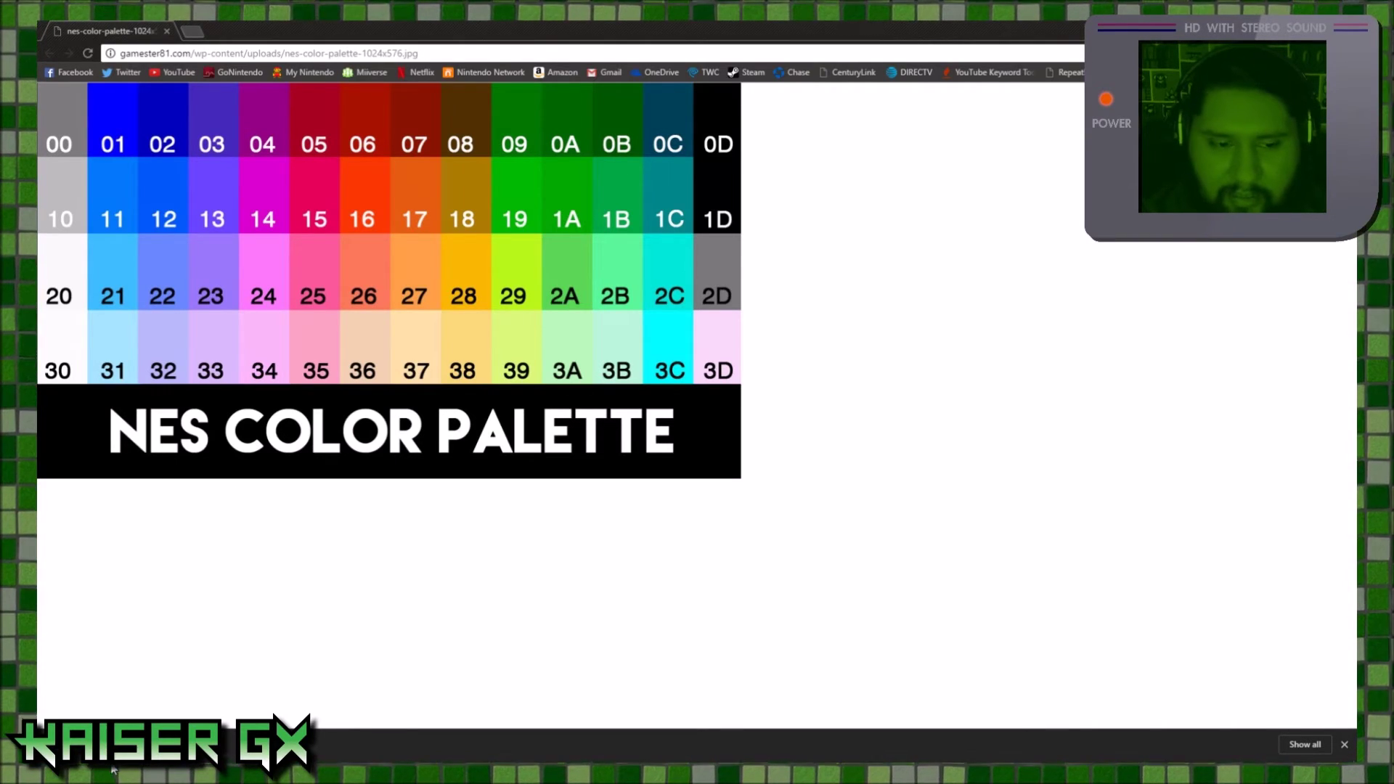
Bring the Hex Editor over the NES colour palette chart and overwrite the three found Mario palette bytes with 13 1B 13.
{"action": "mouse_move", "coordinate": [229, 753]}
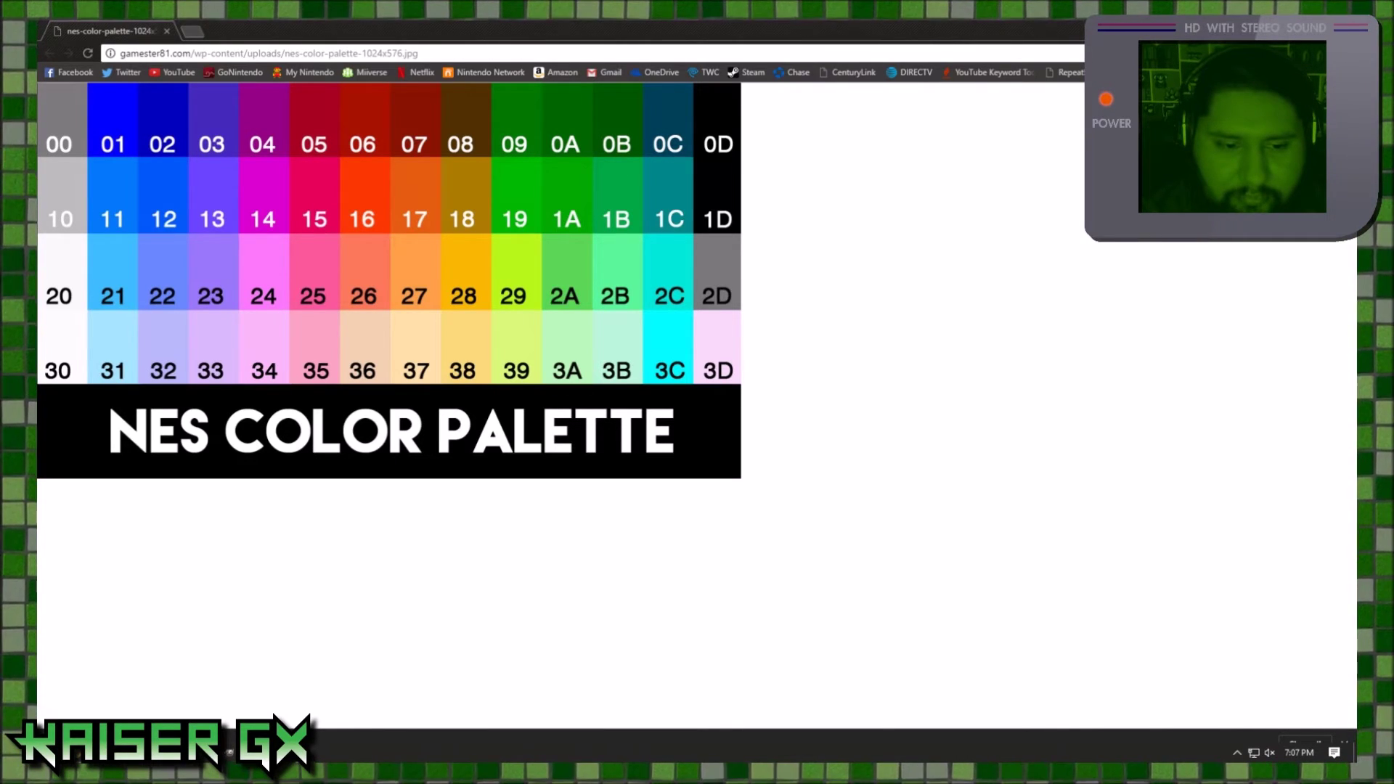
{"action": "left_click", "coordinate": [377, 693]}
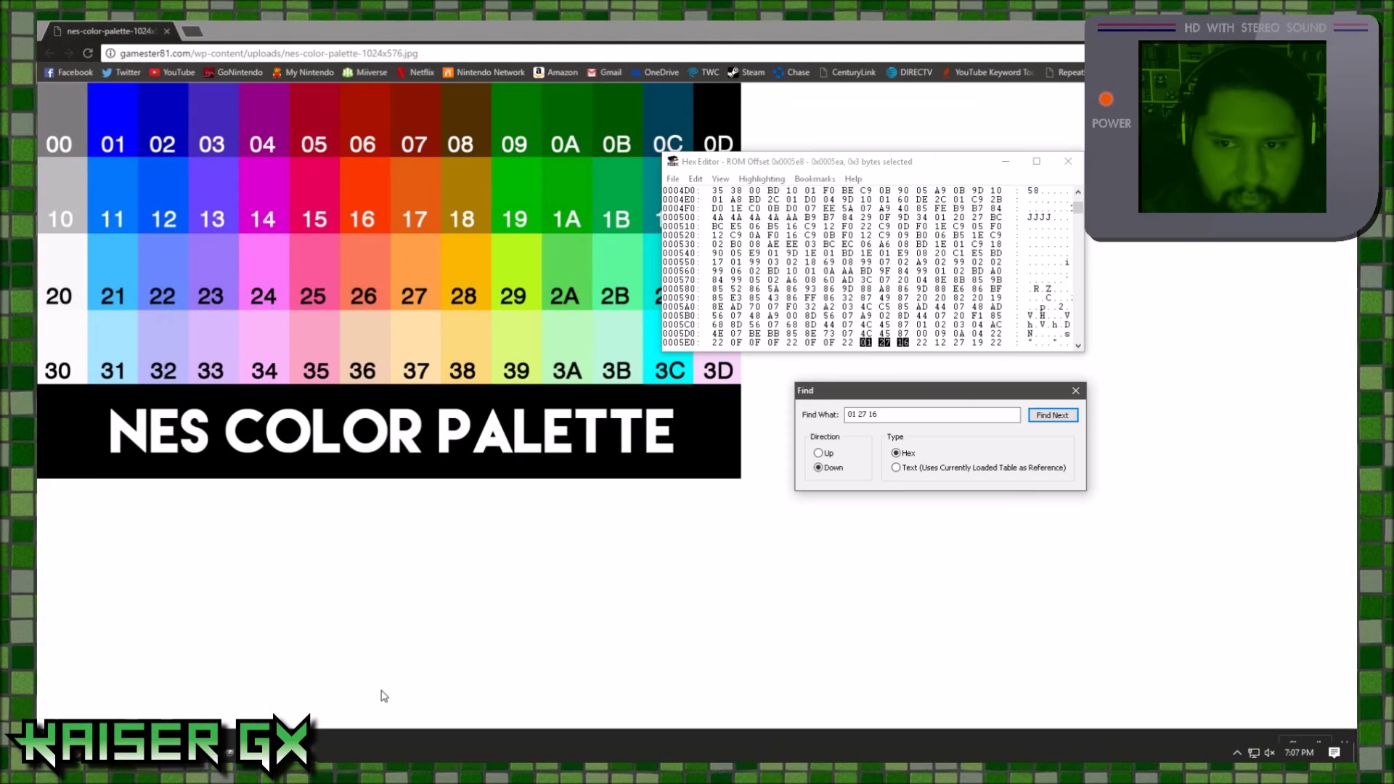
{"action": "left_click", "coordinate": [883, 343]}
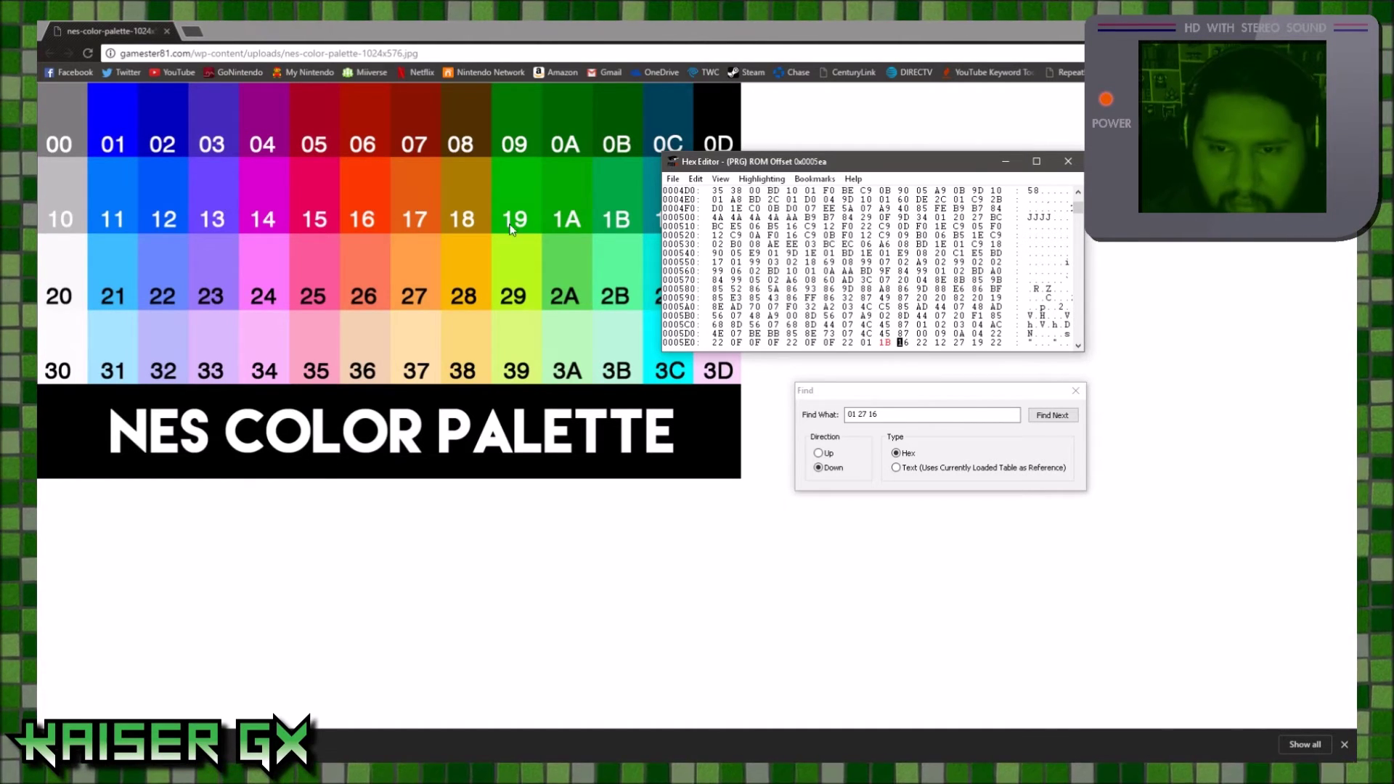
{"action": "key", "text": "Left"}
{"action": "key", "text": "Left"}
{"action": "key", "text": "Left"}
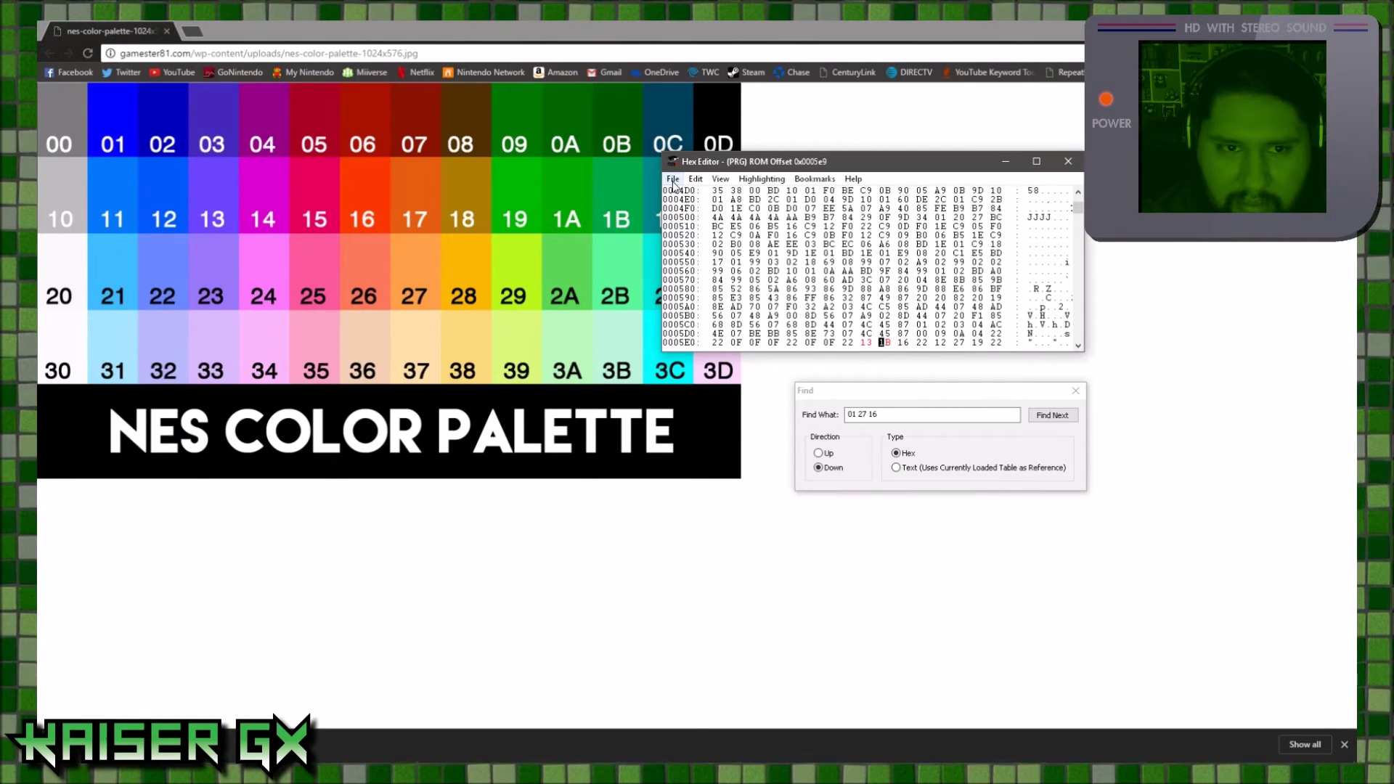
{"action": "left_click", "coordinate": [901, 343]}
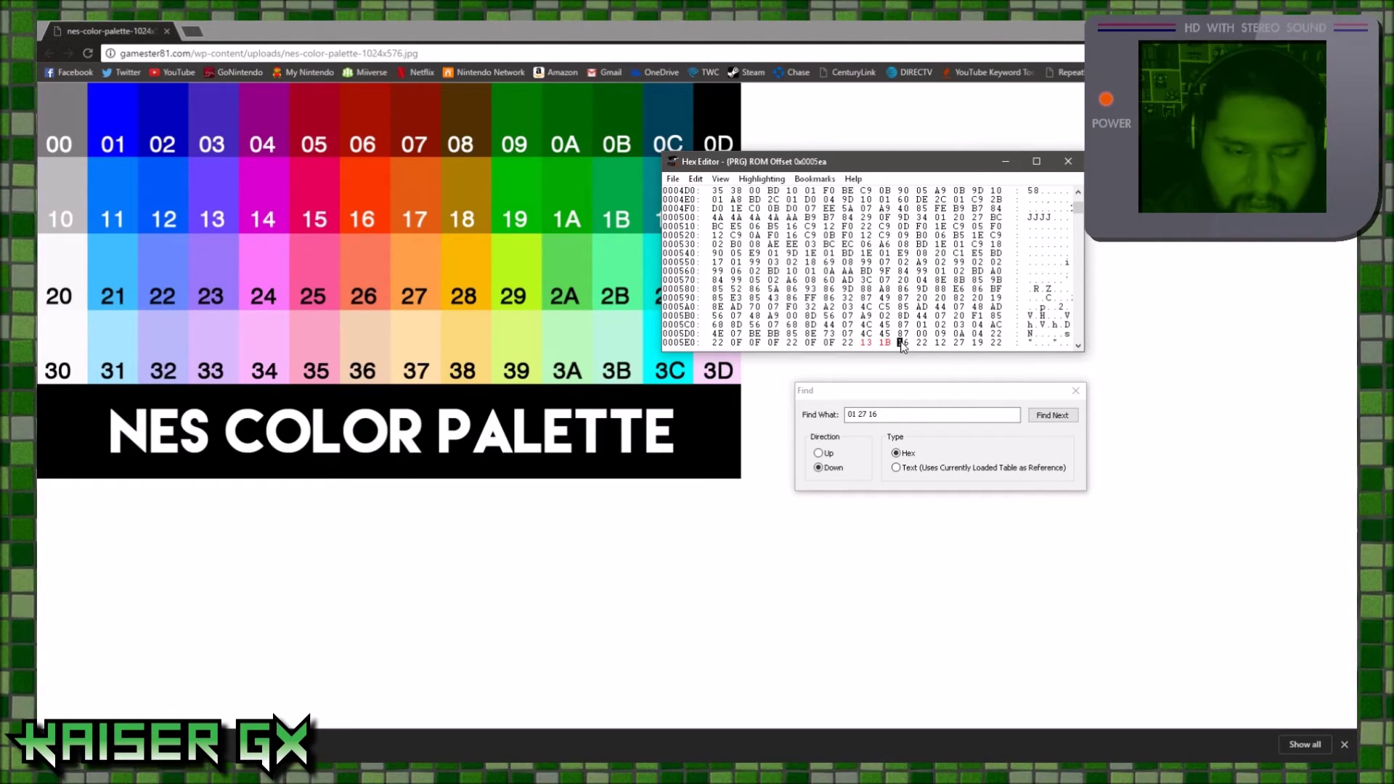
{"action": "type", "text": "13"}
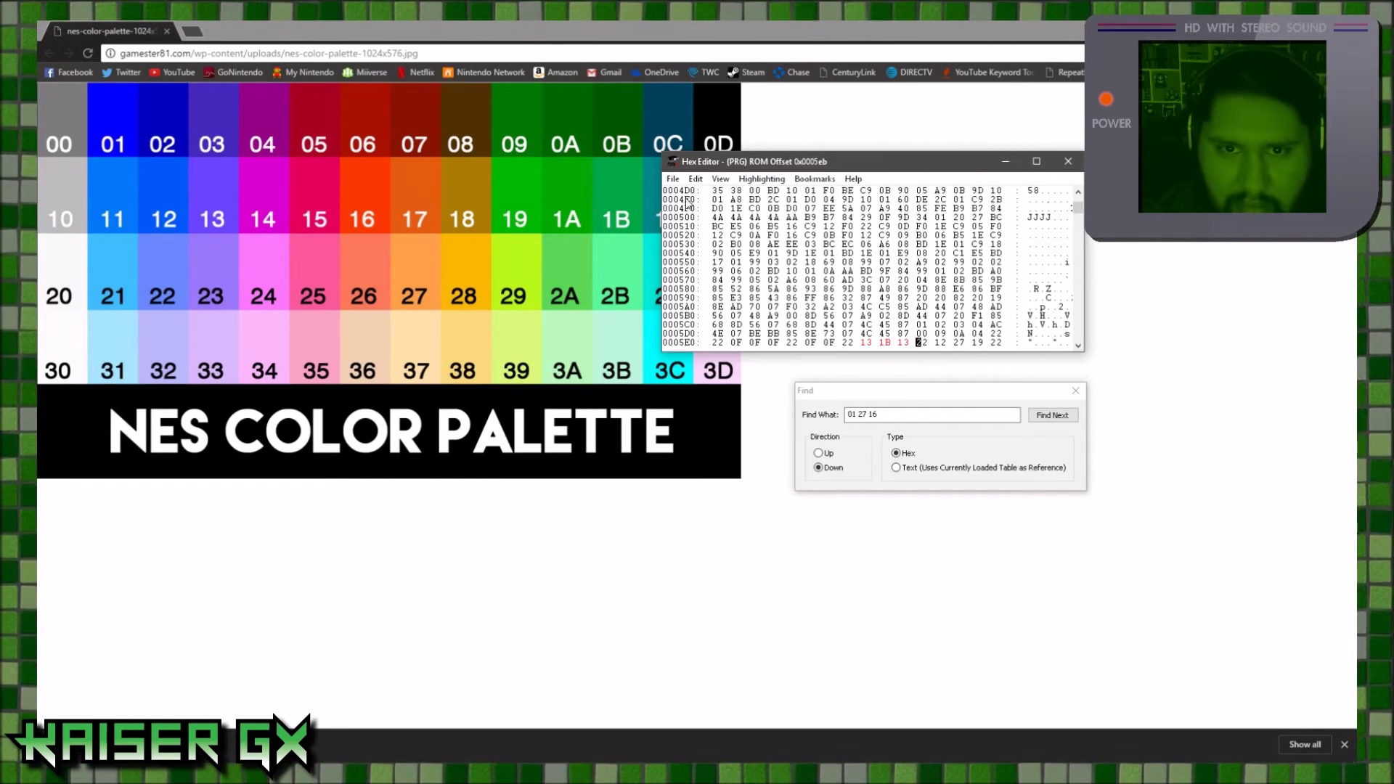
Switch to the FCEUX game window, reset the console, and start a new game.
{"action": "left_click", "coordinate": [673, 179]}
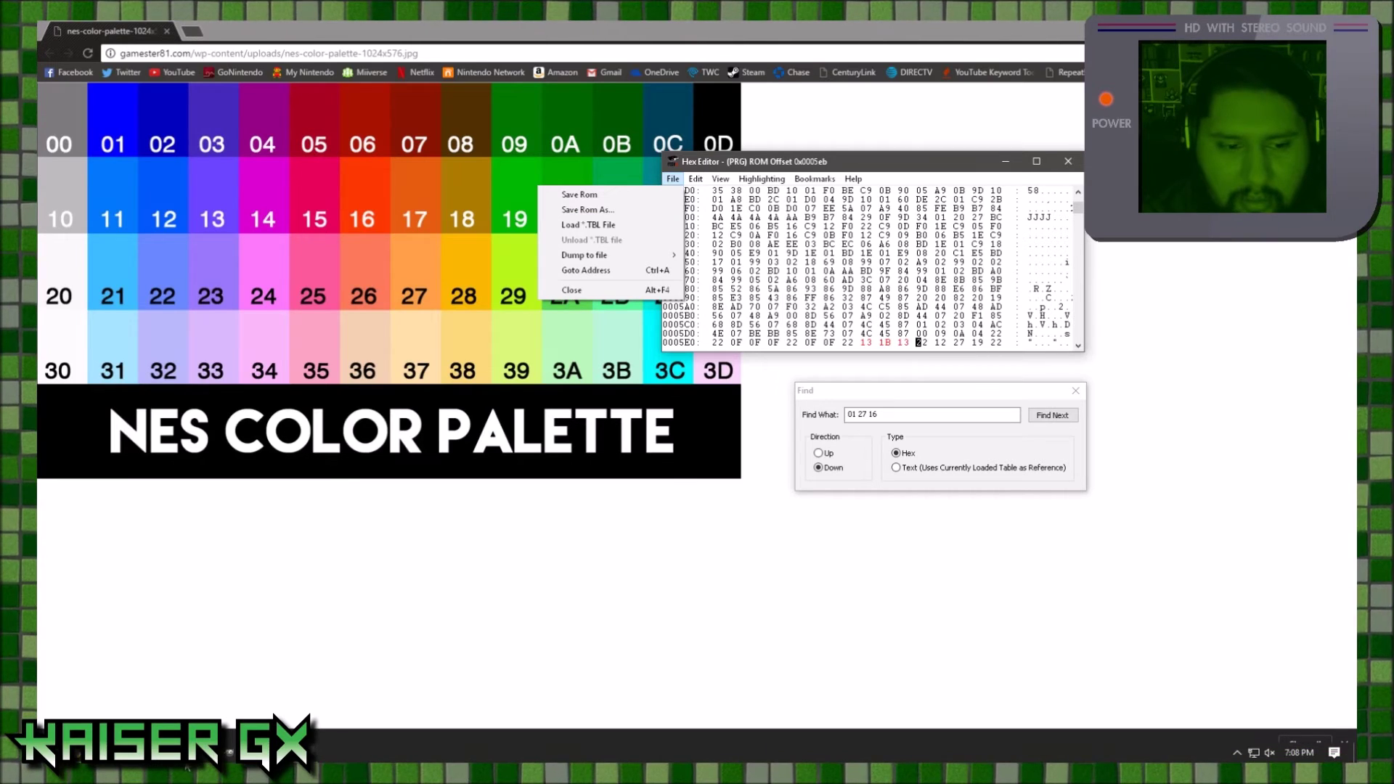
{"action": "left_click", "coordinate": [305, 755]}
{"action": "left_click", "coordinate": [196, 690]}
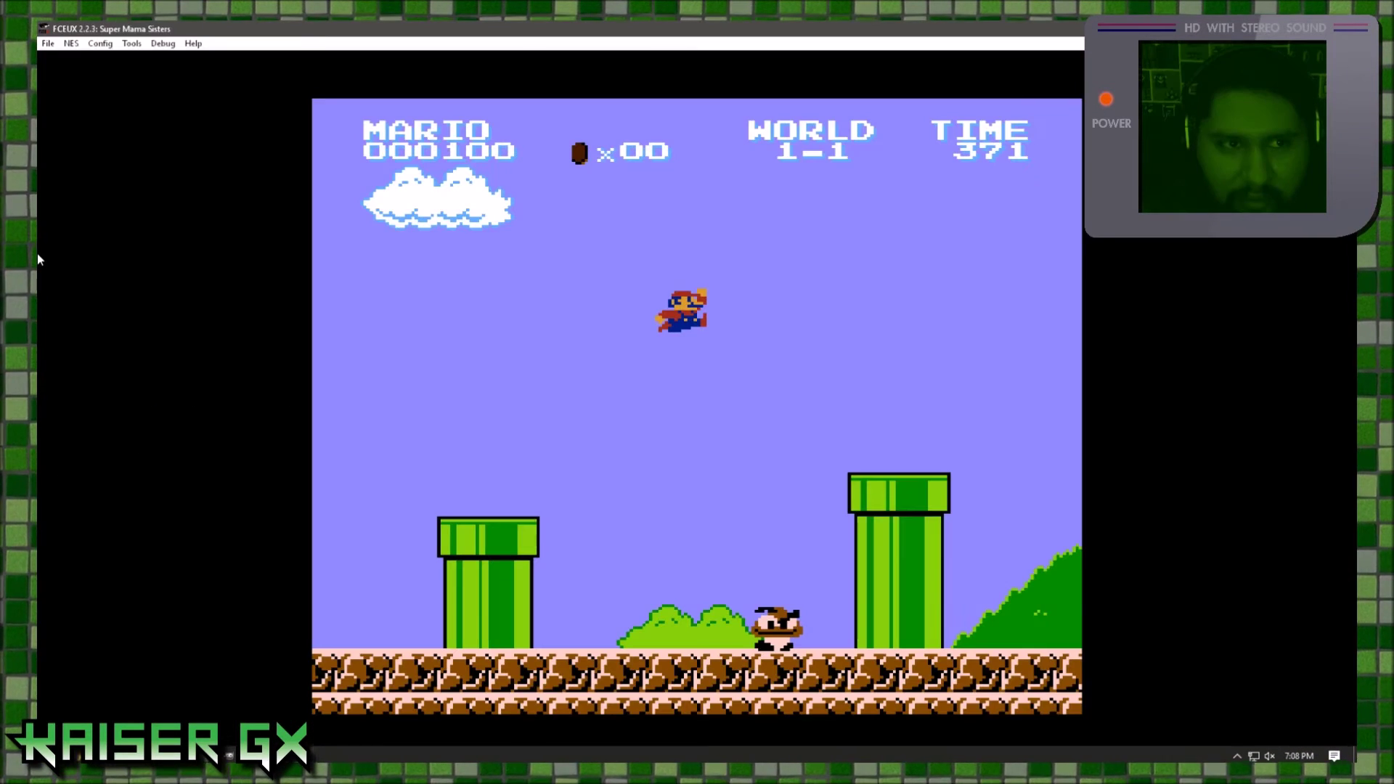
{"action": "left_click", "coordinate": [70, 43]}
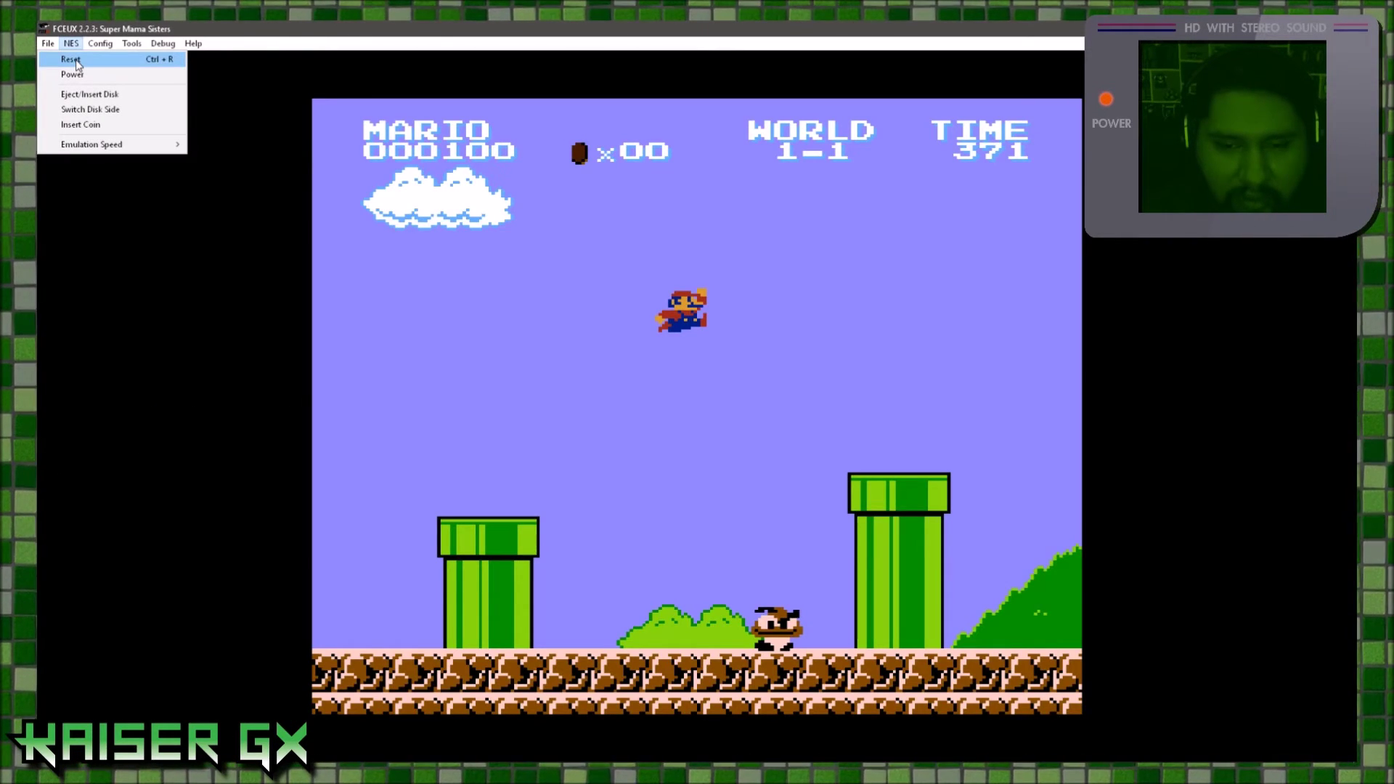
{"action": "left_click", "coordinate": [76, 59]}
{"action": "key", "text": "Return"}
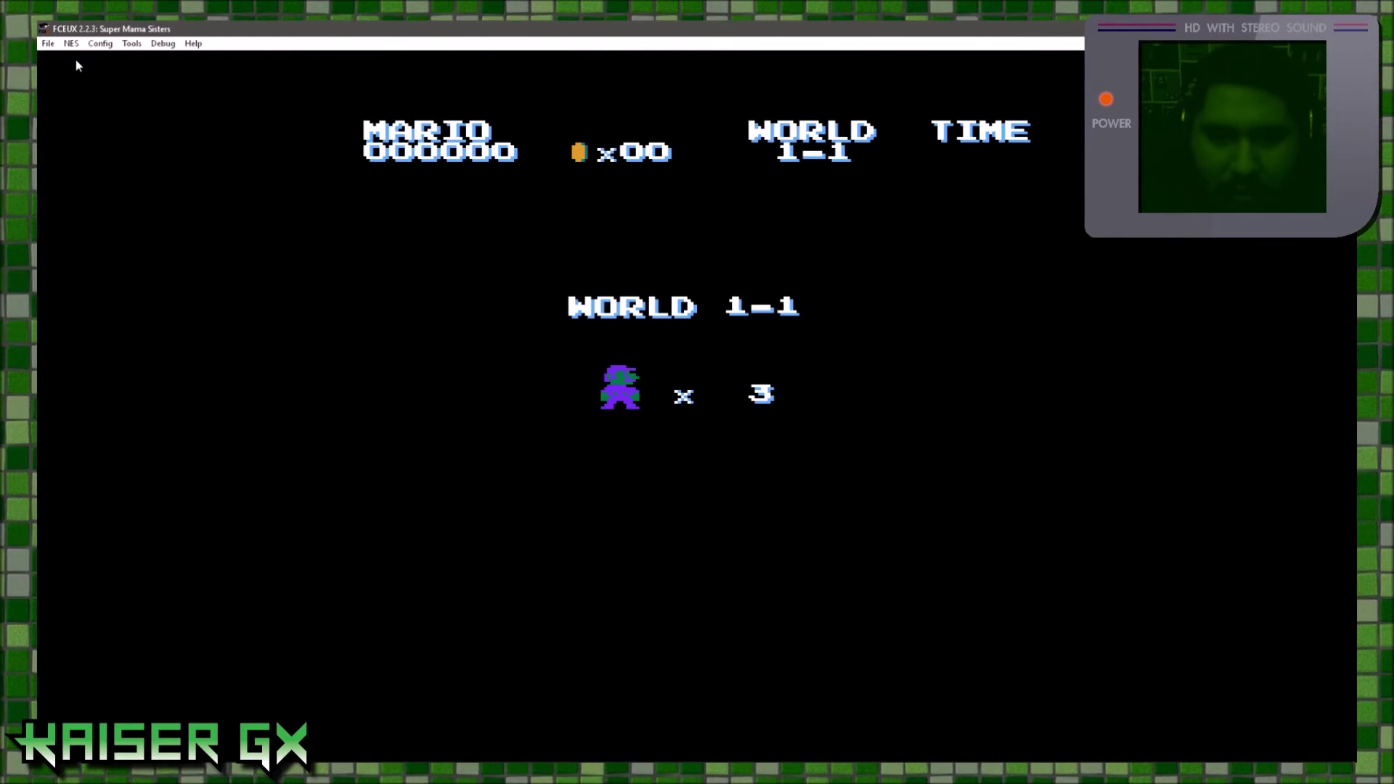
Play the start of World 1-1 and jump onto the first brick row to check Mario's new colours.
{"action": "key", "text": "Right"}
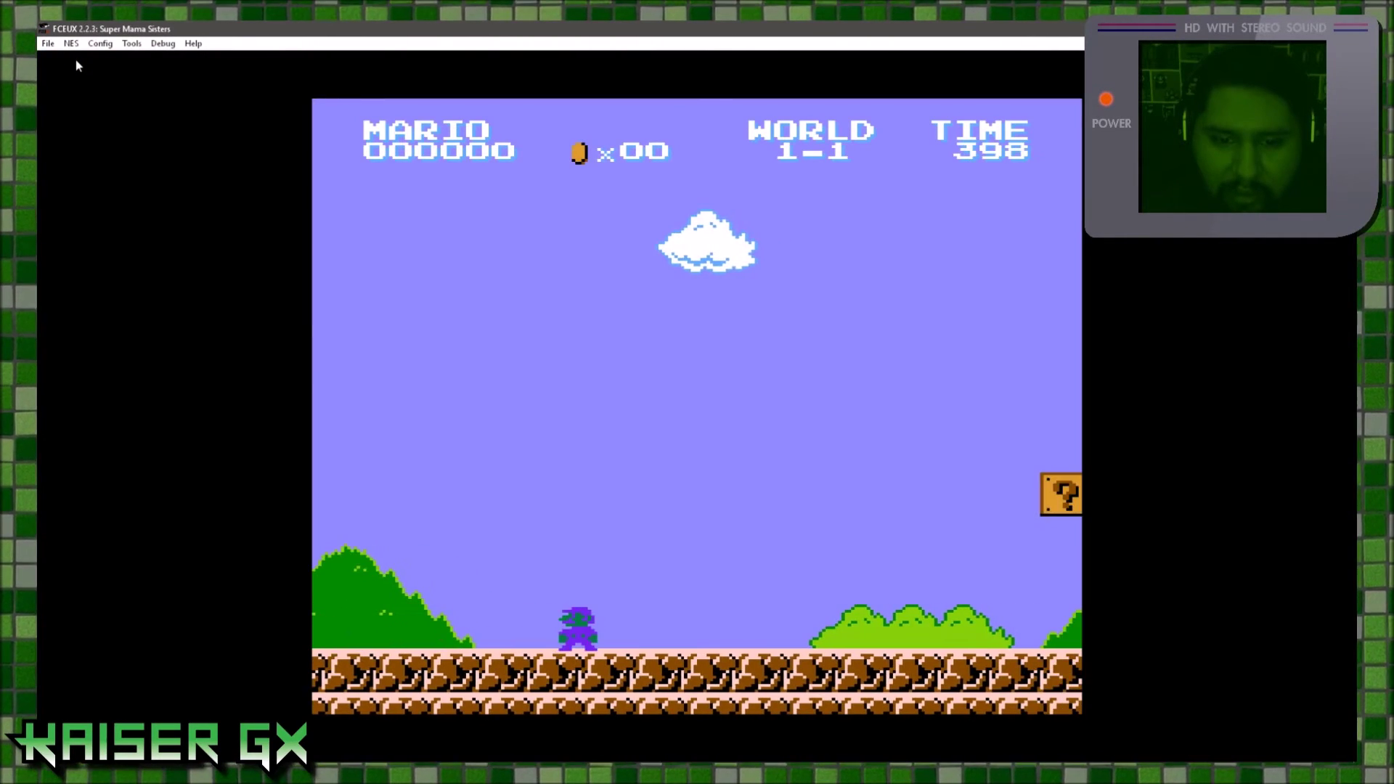
{"action": "key", "text": "f"}
{"action": "key", "text": "f"}
{"action": "key", "text": "Right"}
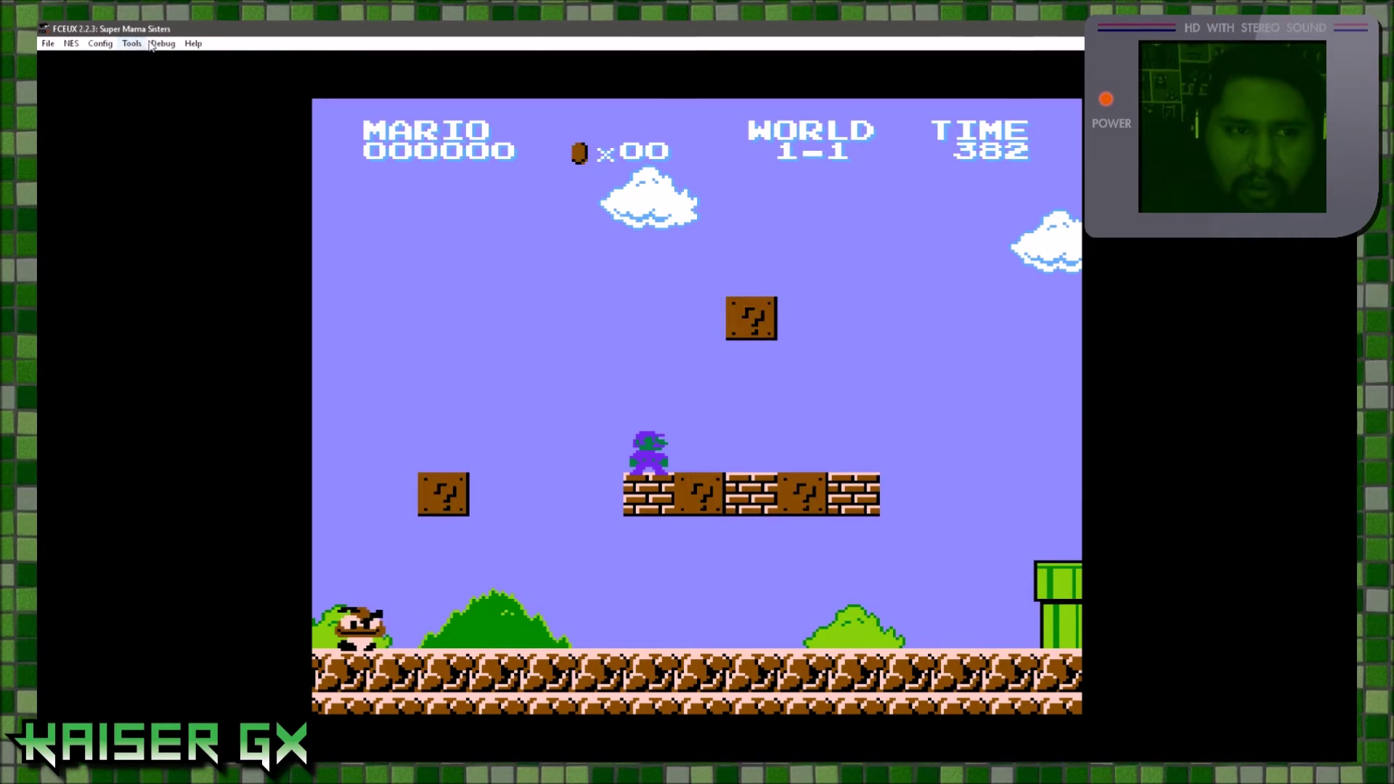
Examine Mario's changed palette in the PPU Viewer and return to the game window.
{"action": "left_click", "coordinate": [162, 42]}
{"action": "left_click", "coordinate": [87, 74]}
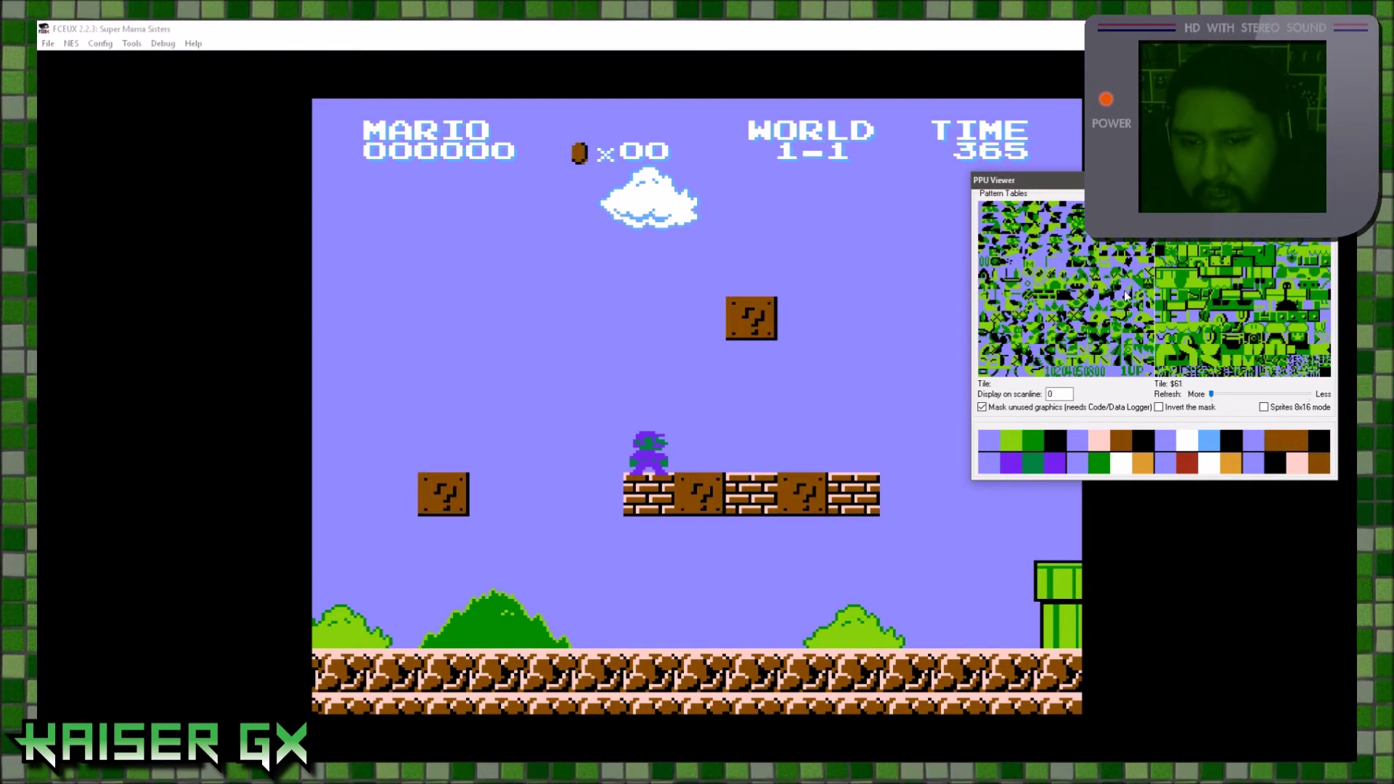
{"action": "left_click", "coordinate": [883, 447]}
Move on through World 1-1 from the brick row to the second pipe to check Mario's colours in motion.
{"action": "key", "text": "Right"}
{"action": "key", "text": "f"}
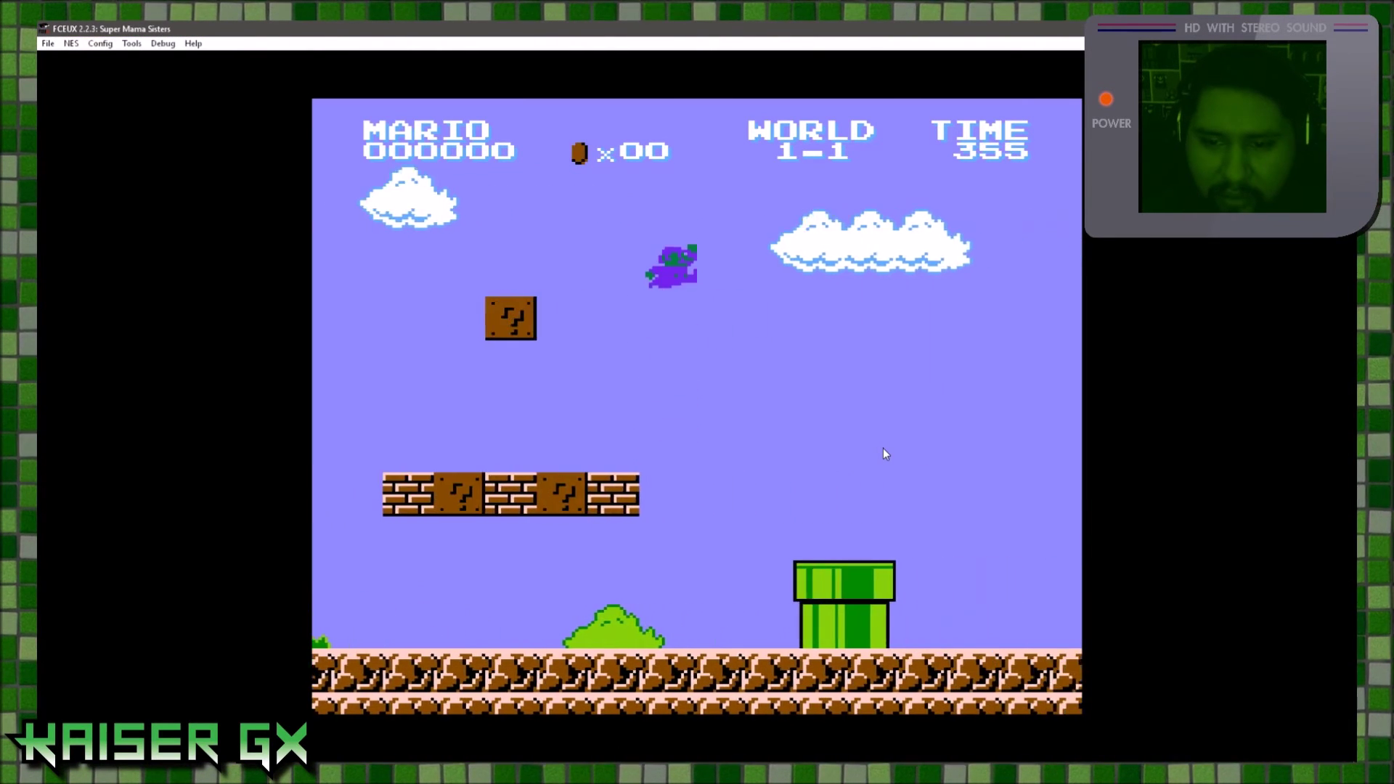
{"action": "key", "text": "Right"}
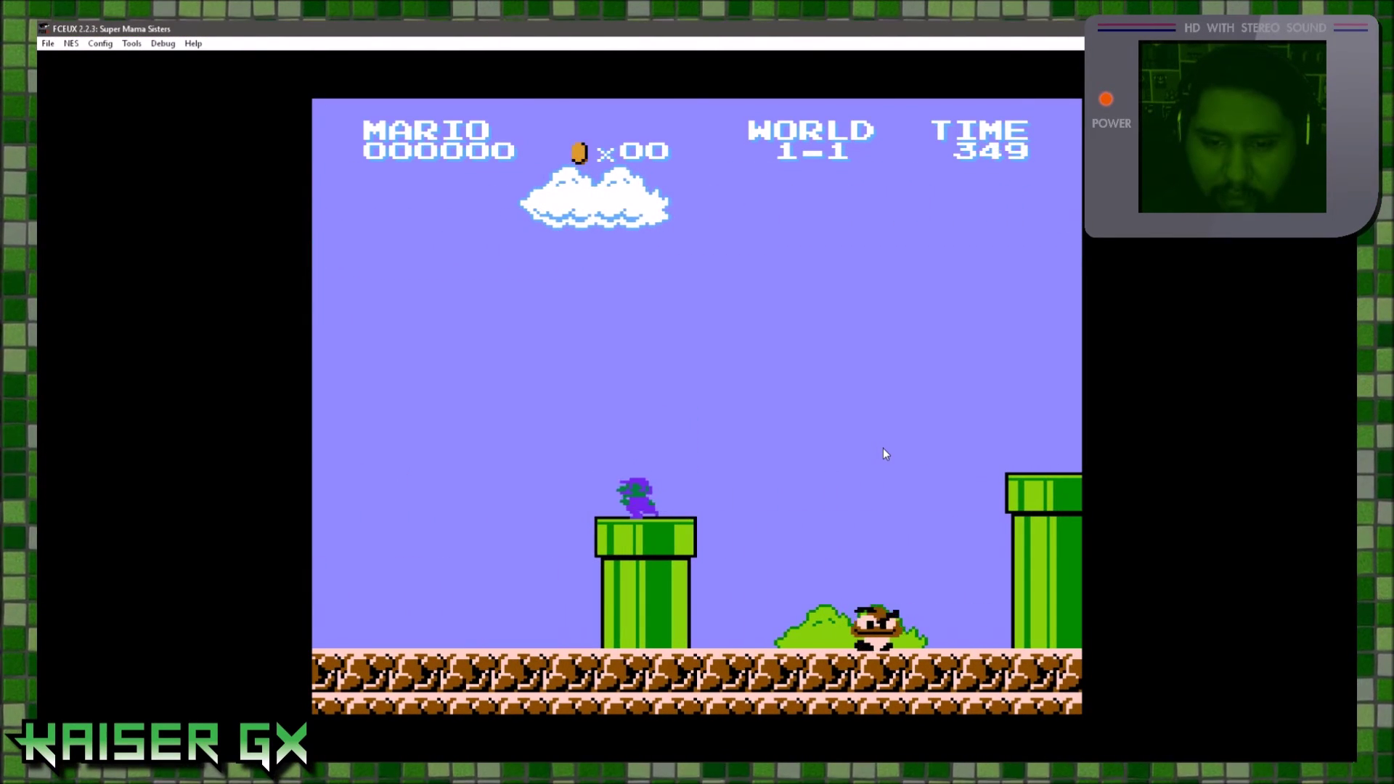
Examine the ground and brick palette's colour codes in the PPU Viewer.
{"action": "left_click", "coordinate": [163, 44]}
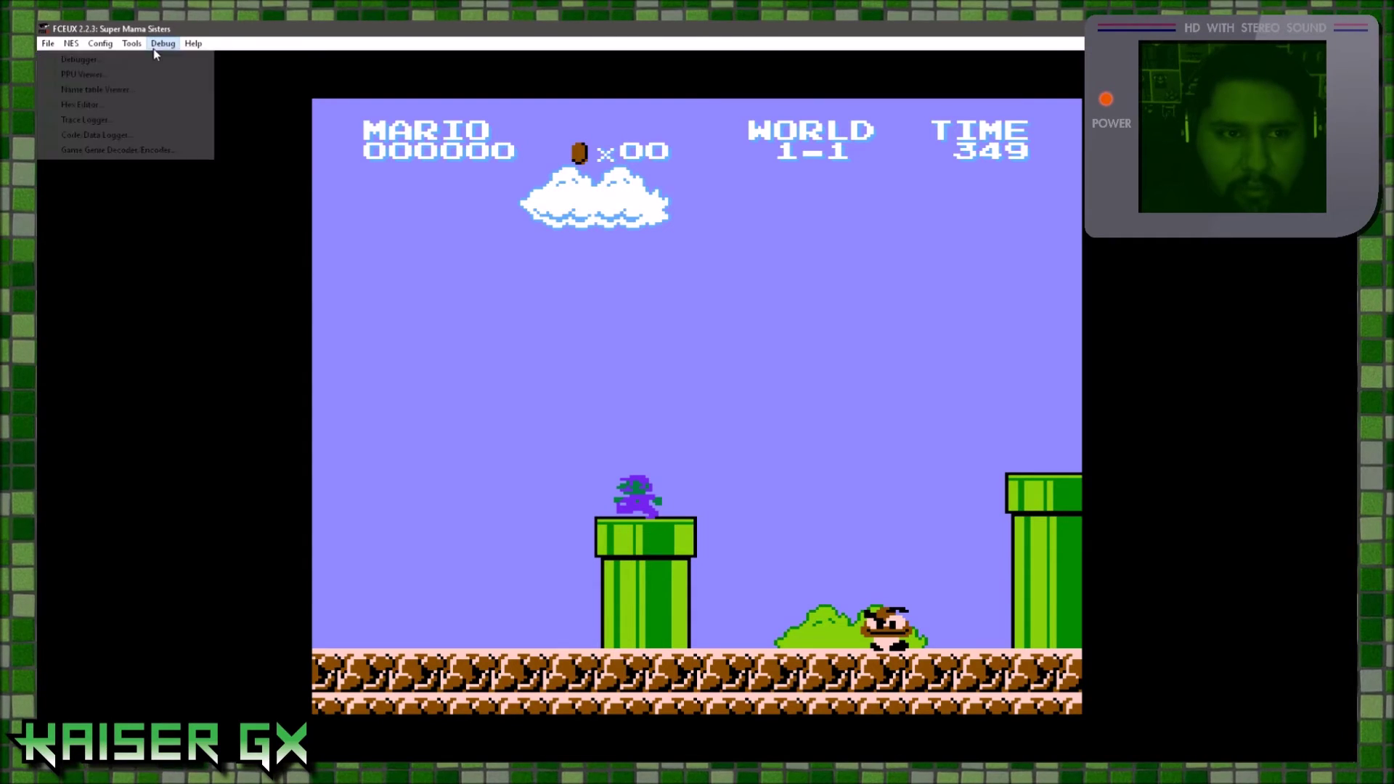
{"action": "left_click", "coordinate": [150, 75]}
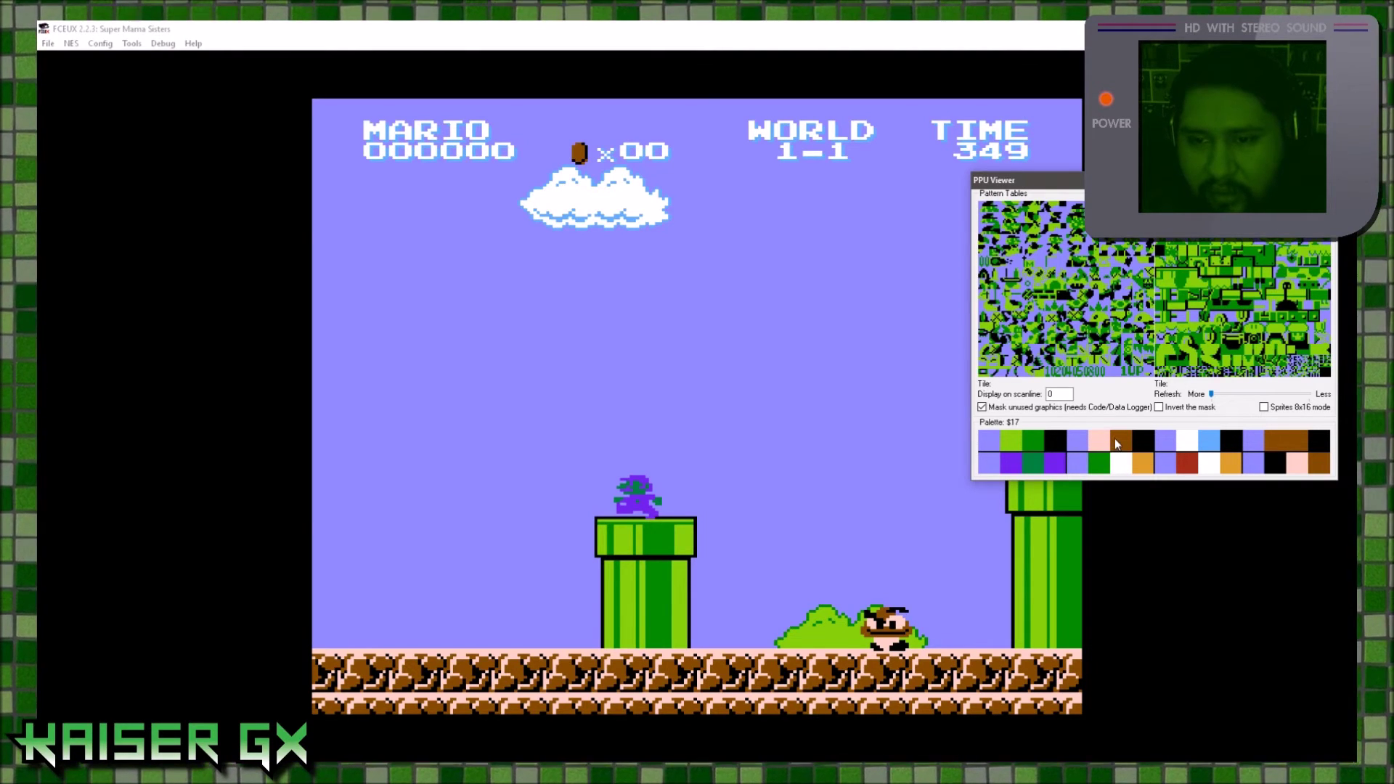
{"action": "left_click", "coordinate": [162, 44]}
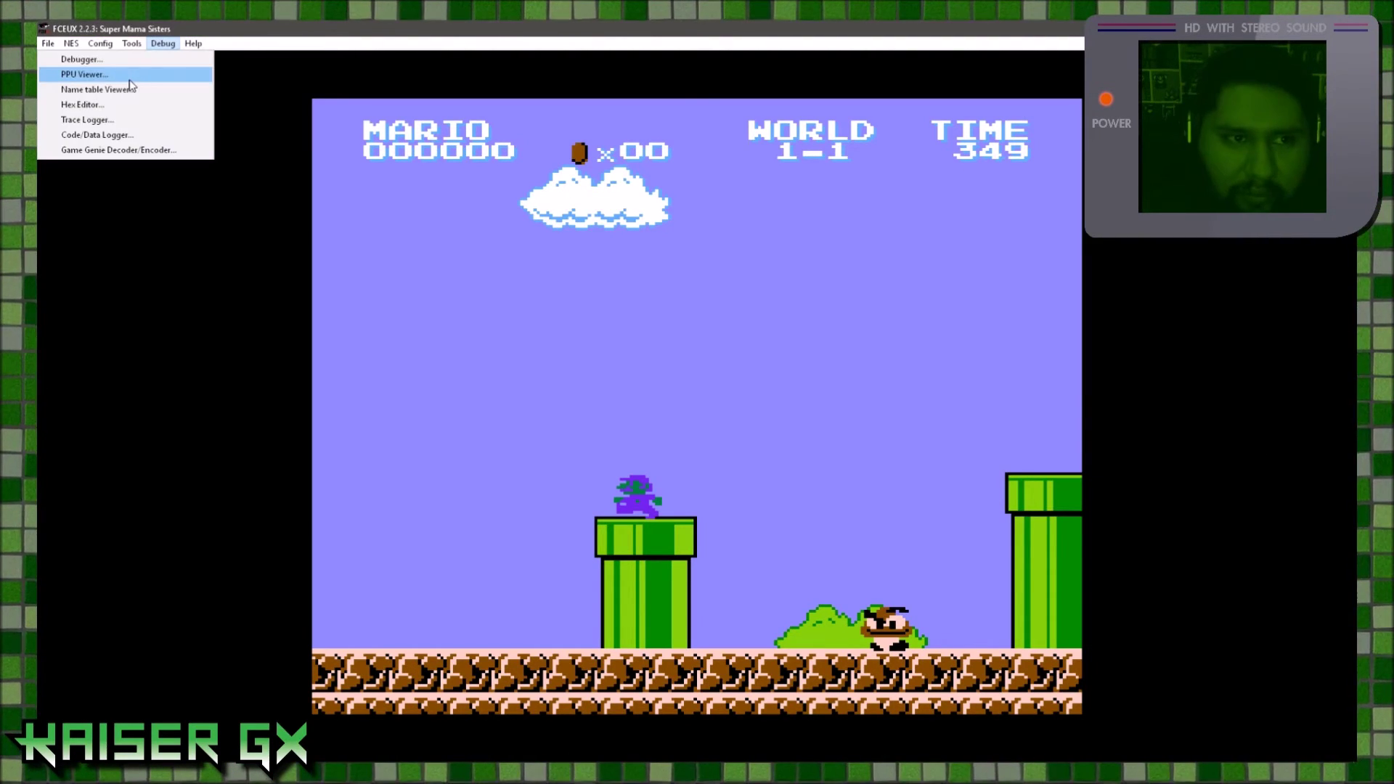
{"action": "left_click", "coordinate": [109, 109]}
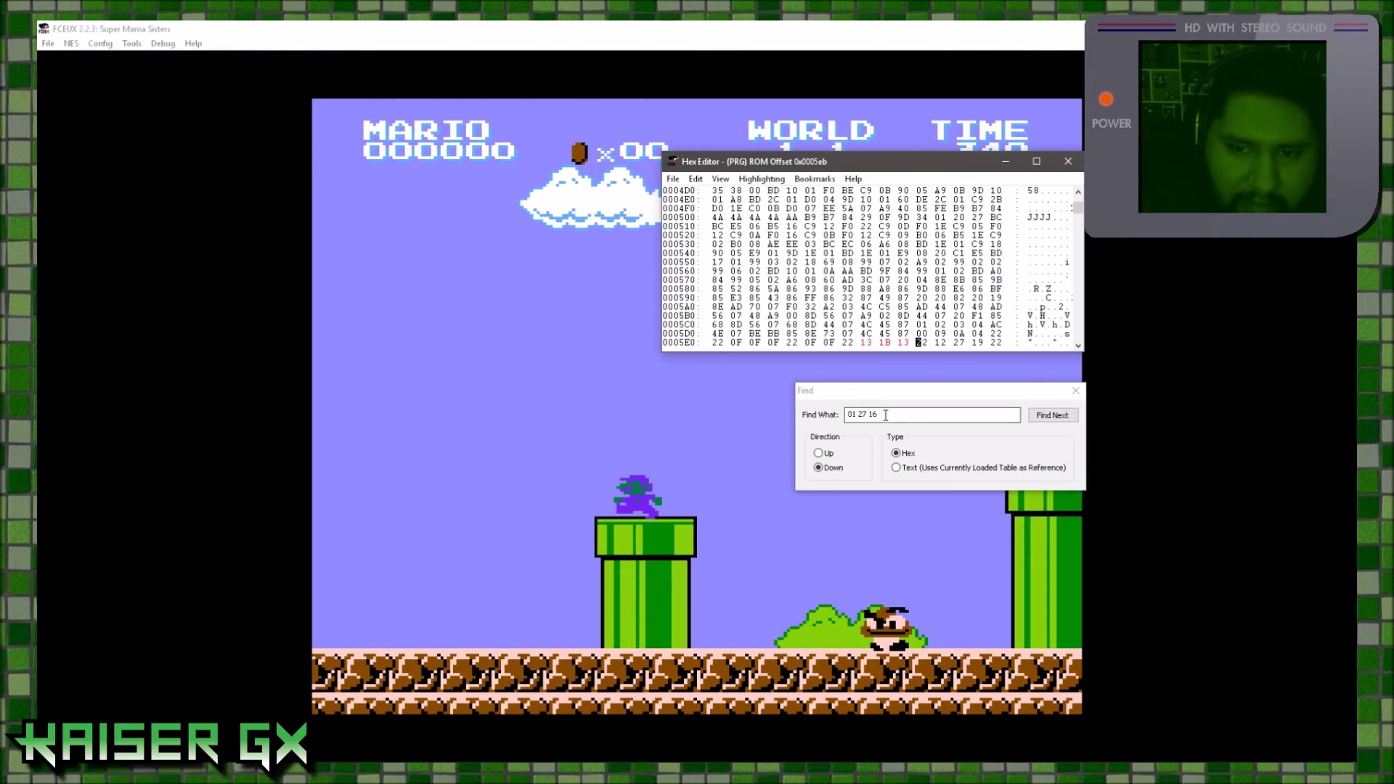
{"action": "left_click", "coordinate": [166, 51]}
{"action": "left_click", "coordinate": [193, 44]}
{"action": "mouse_move", "coordinate": [162, 44]}
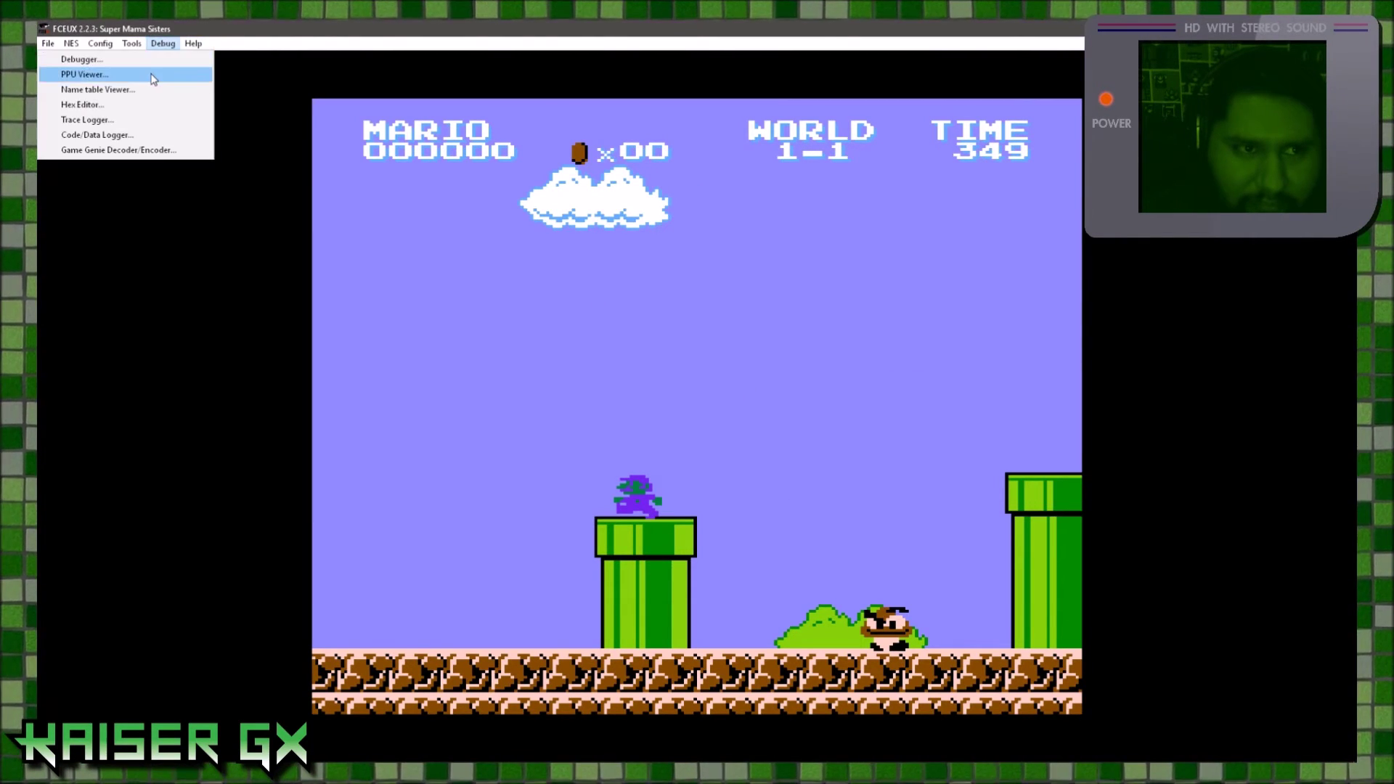
{"action": "left_click", "coordinate": [174, 72]}
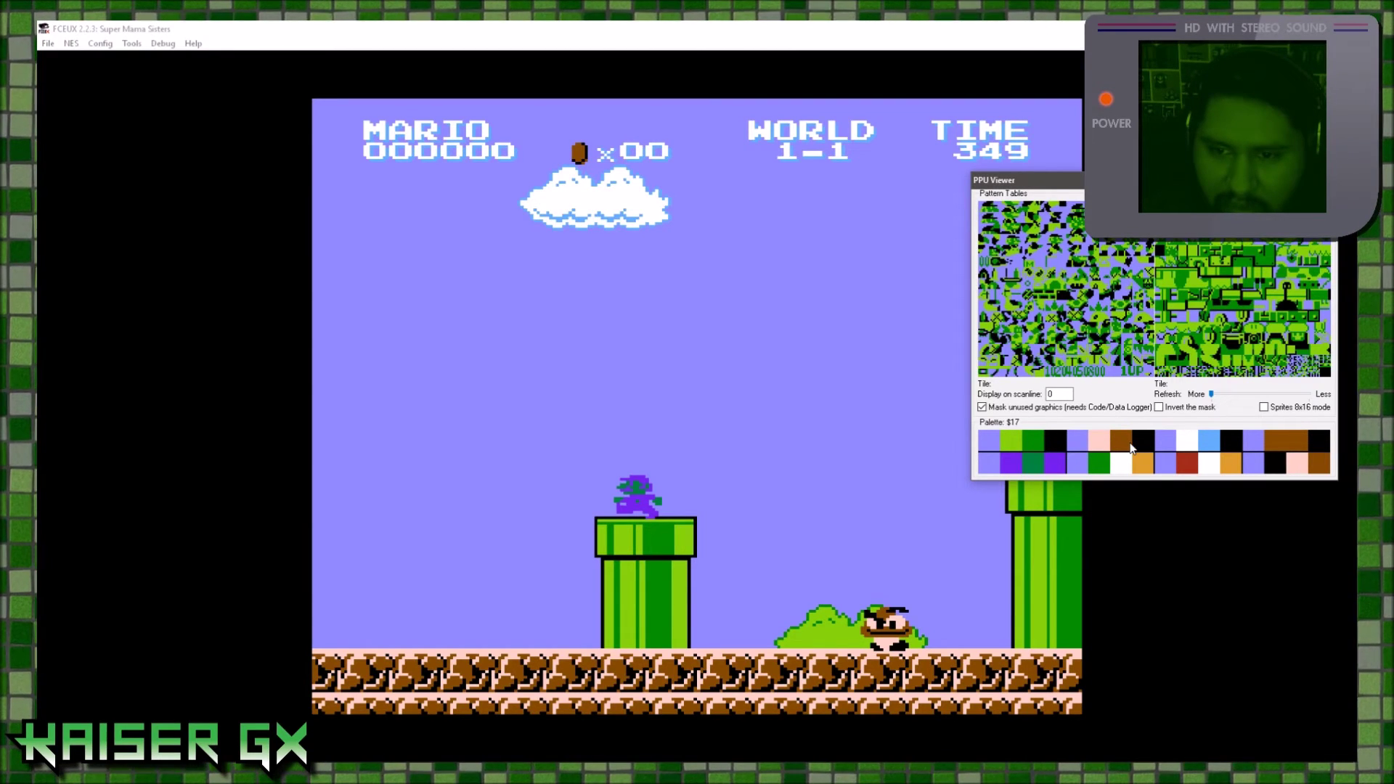
Find the hex sequence 36 17 0F in the ROM with the Hex Editor and change its last byte to 0C.
{"action": "left_click", "coordinate": [162, 43]}
{"action": "left_click", "coordinate": [123, 104]}
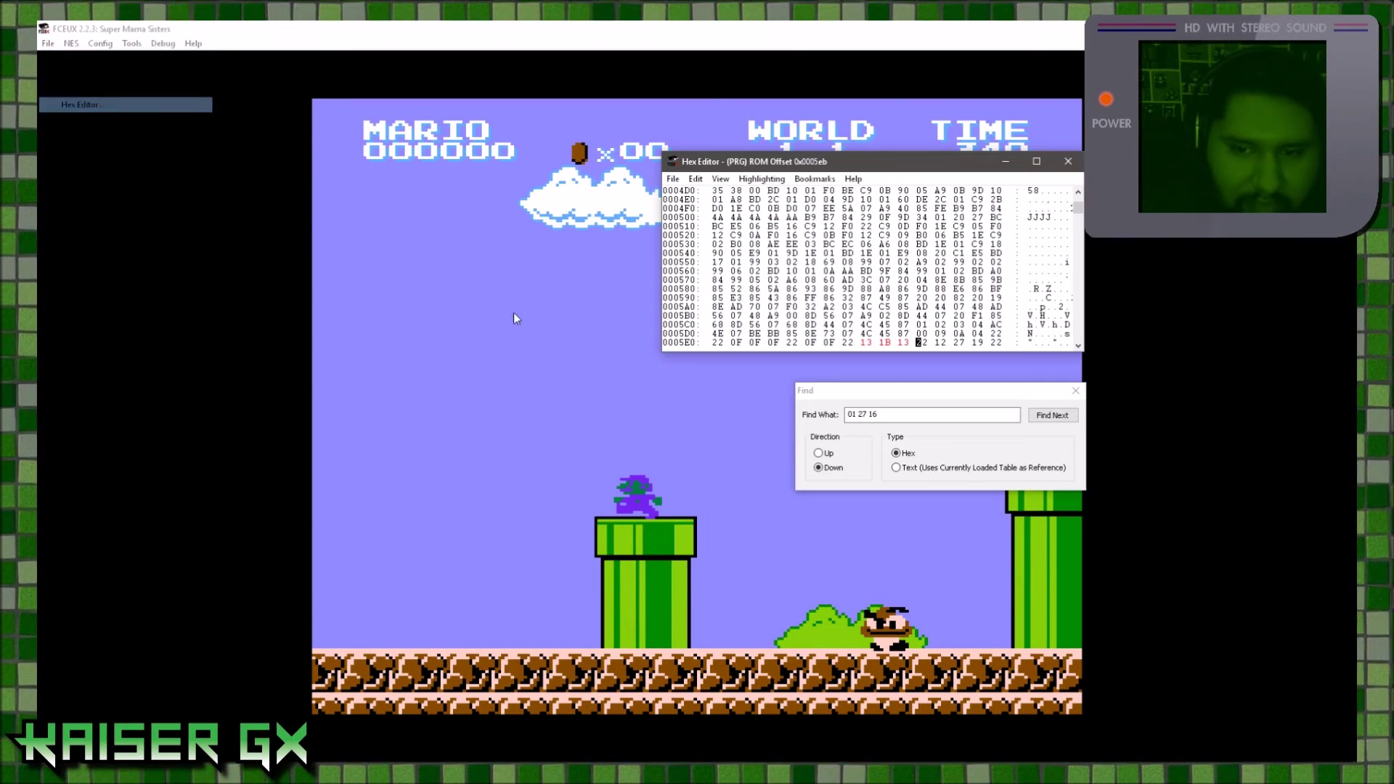
{"action": "left_click", "coordinate": [882, 414]}
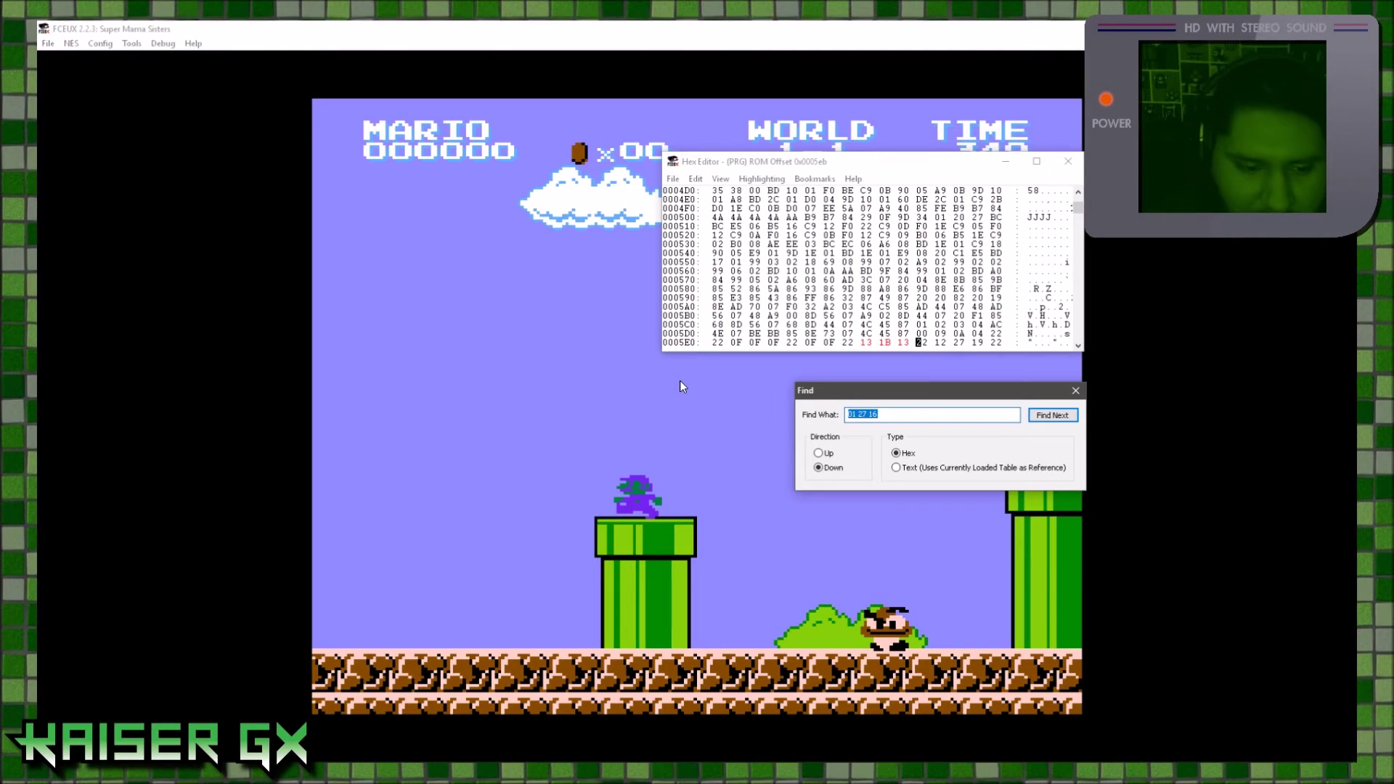
{"action": "type", "text": "36 17 0F"}
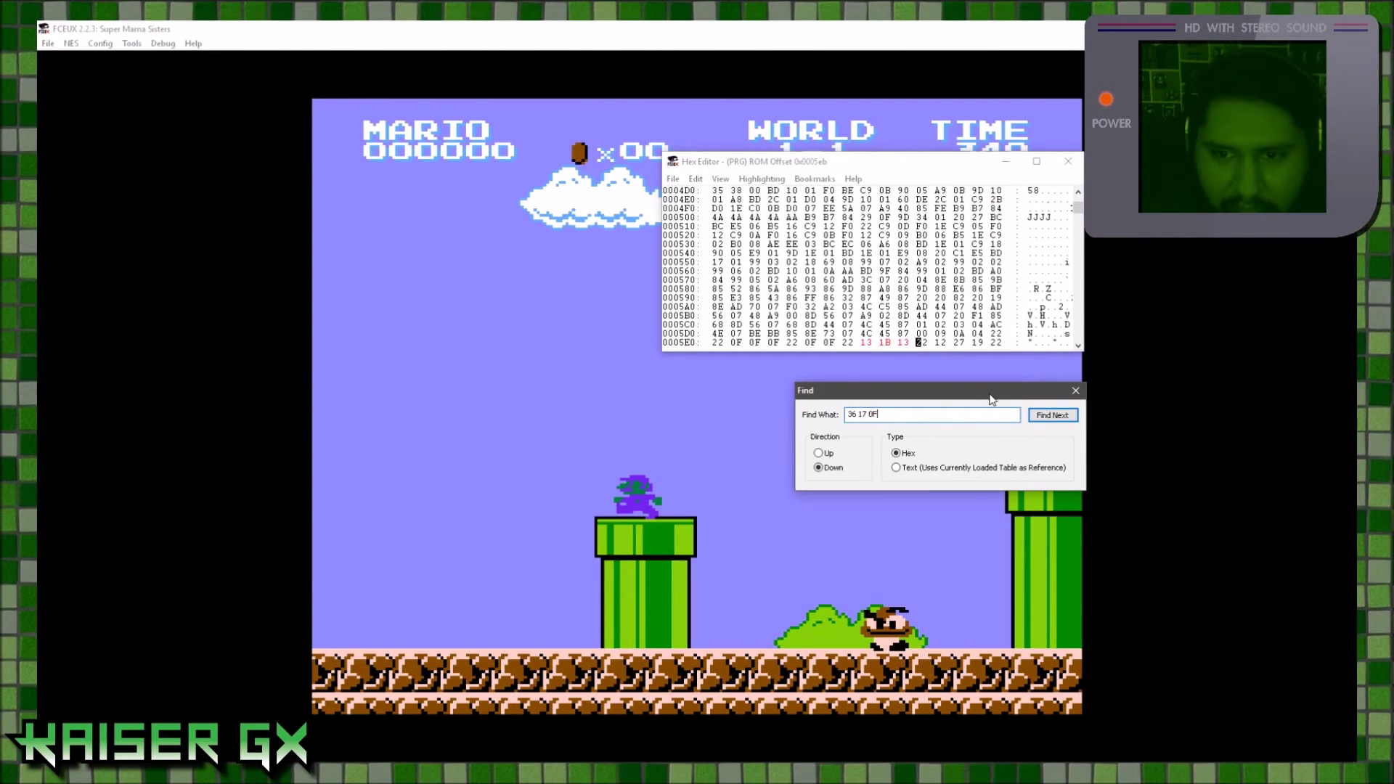
{"action": "left_click", "coordinate": [1040, 420]}
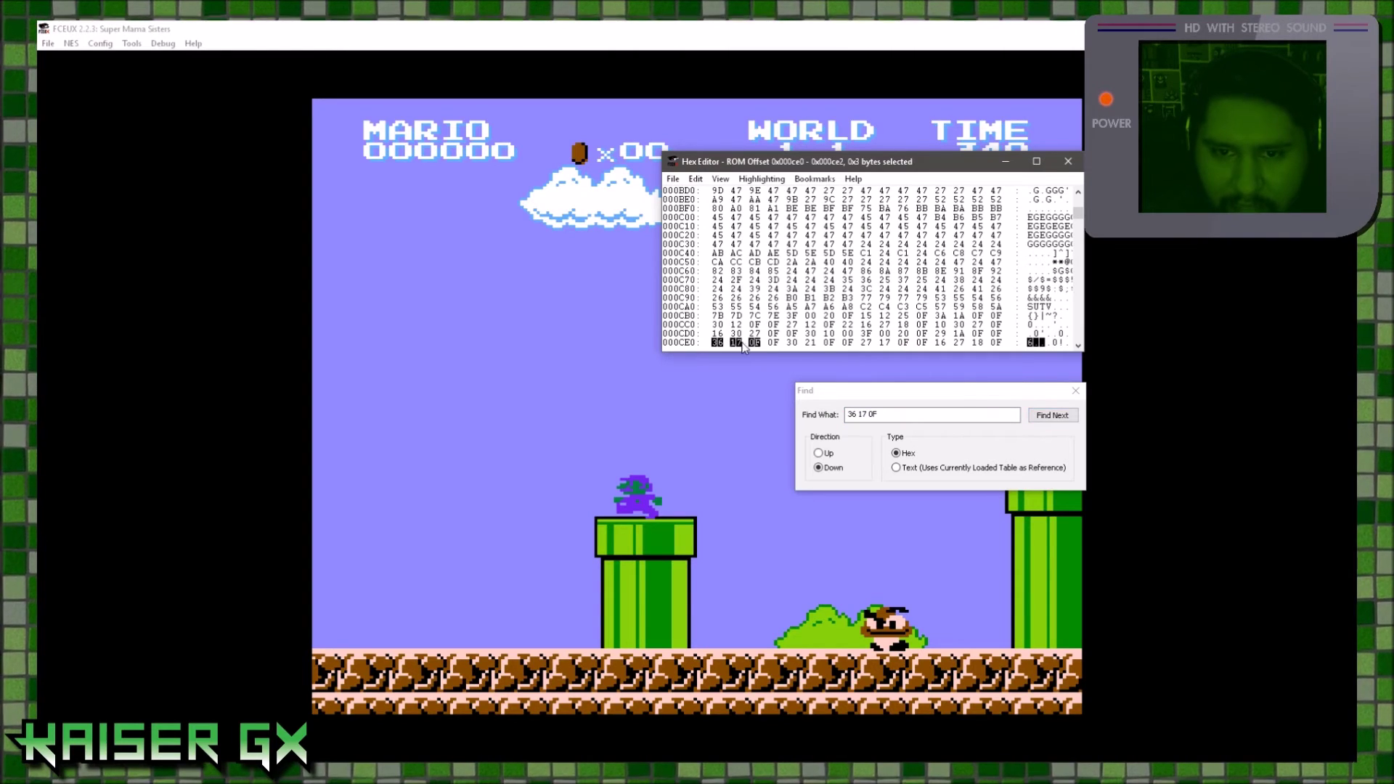
{"action": "left_click", "coordinate": [755, 344]}
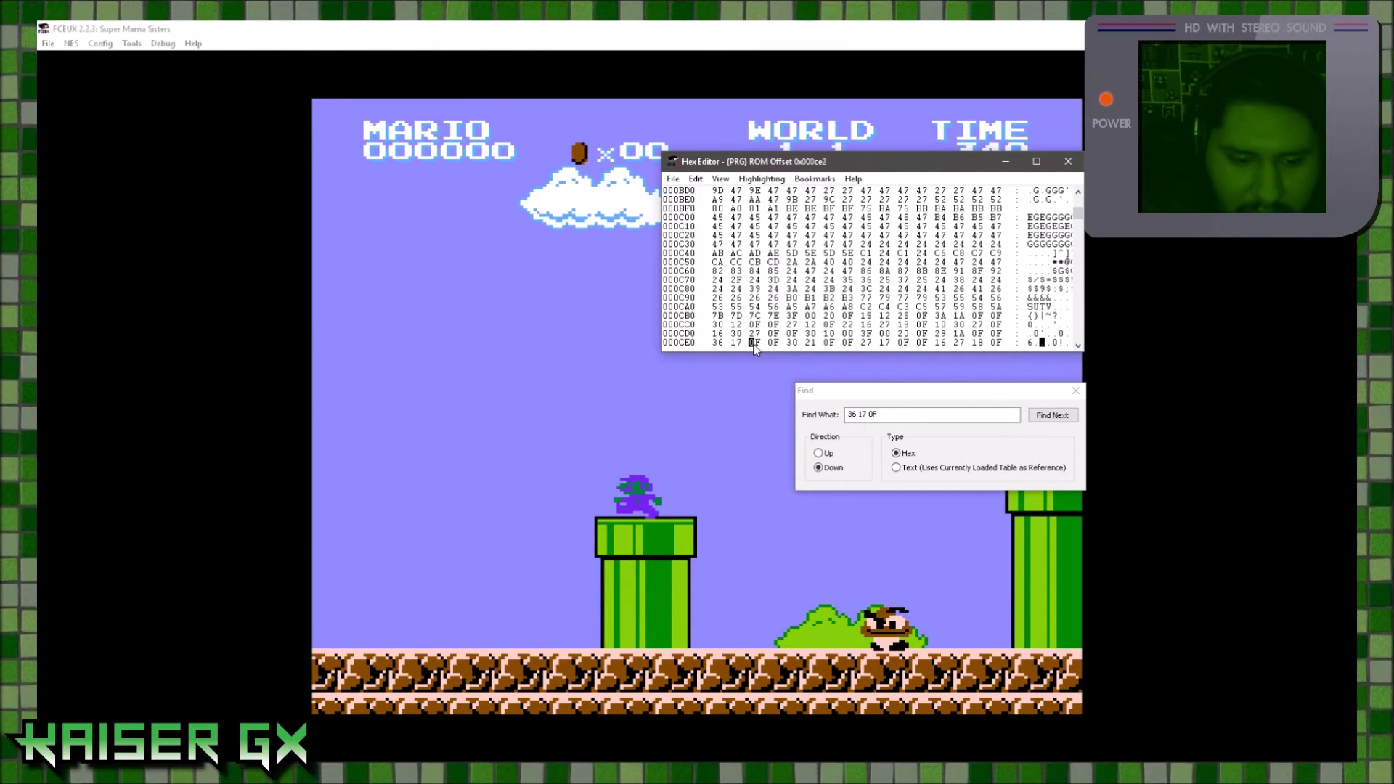
{"action": "type", "text": "0C"}
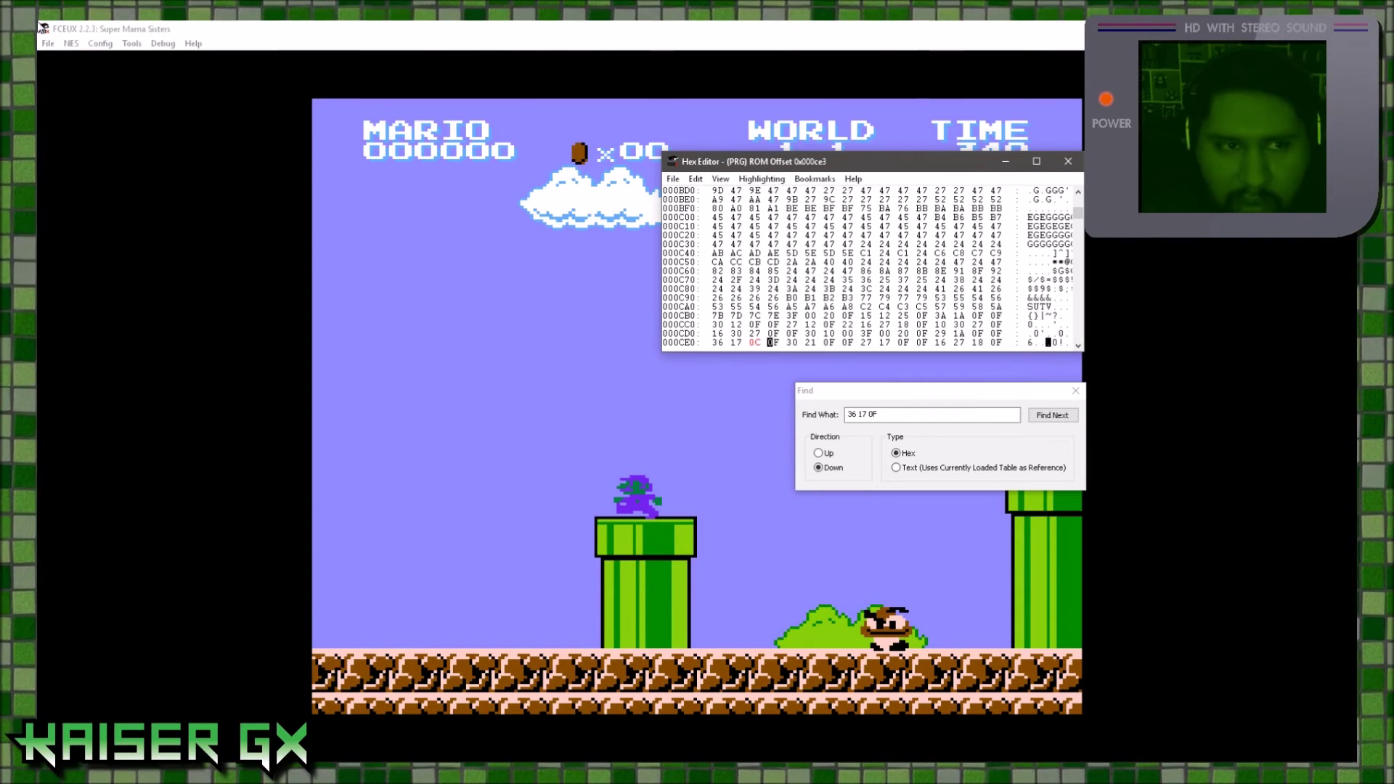
Reset the console, start a one-player game, and jump onto the first brick row to check the recoloured ground and bricks.
{"action": "left_click", "coordinate": [48, 43]}
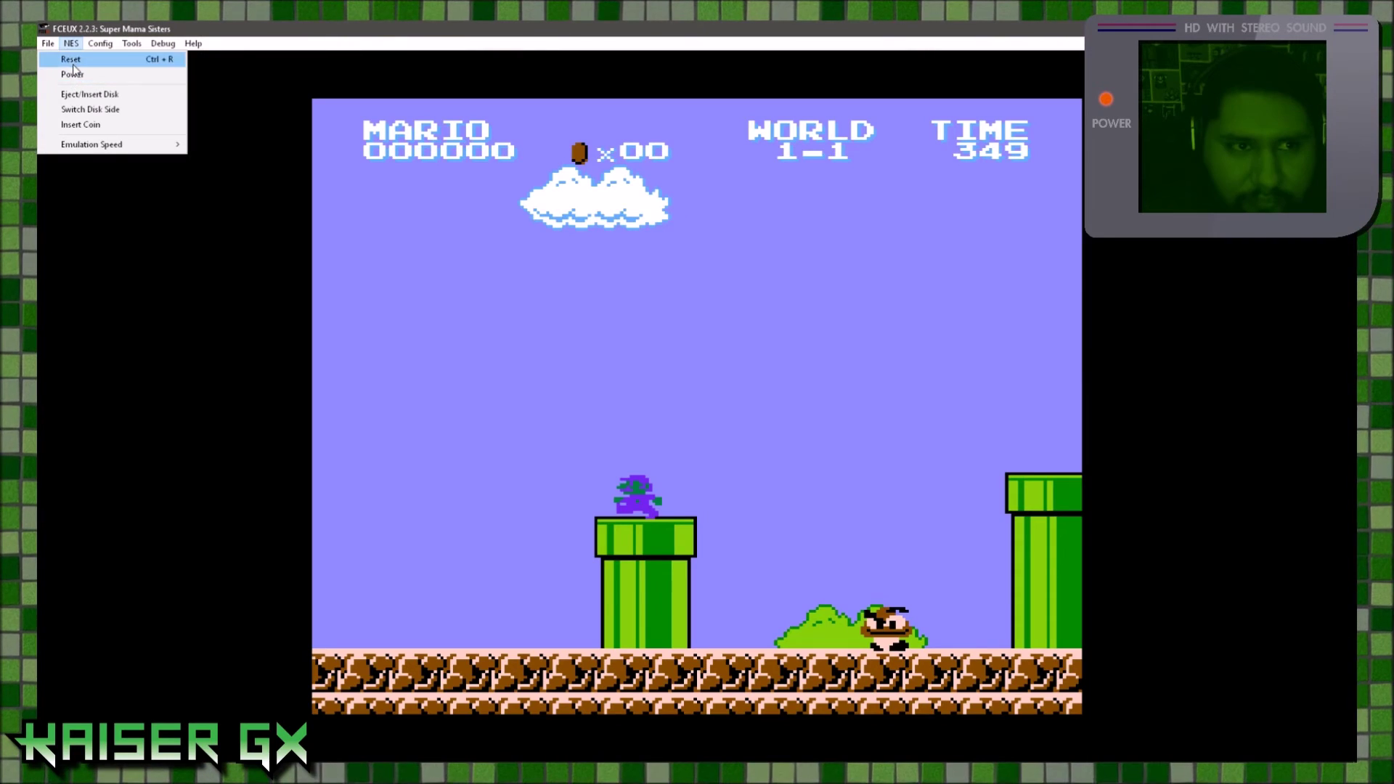
{"action": "left_click", "coordinate": [73, 63]}
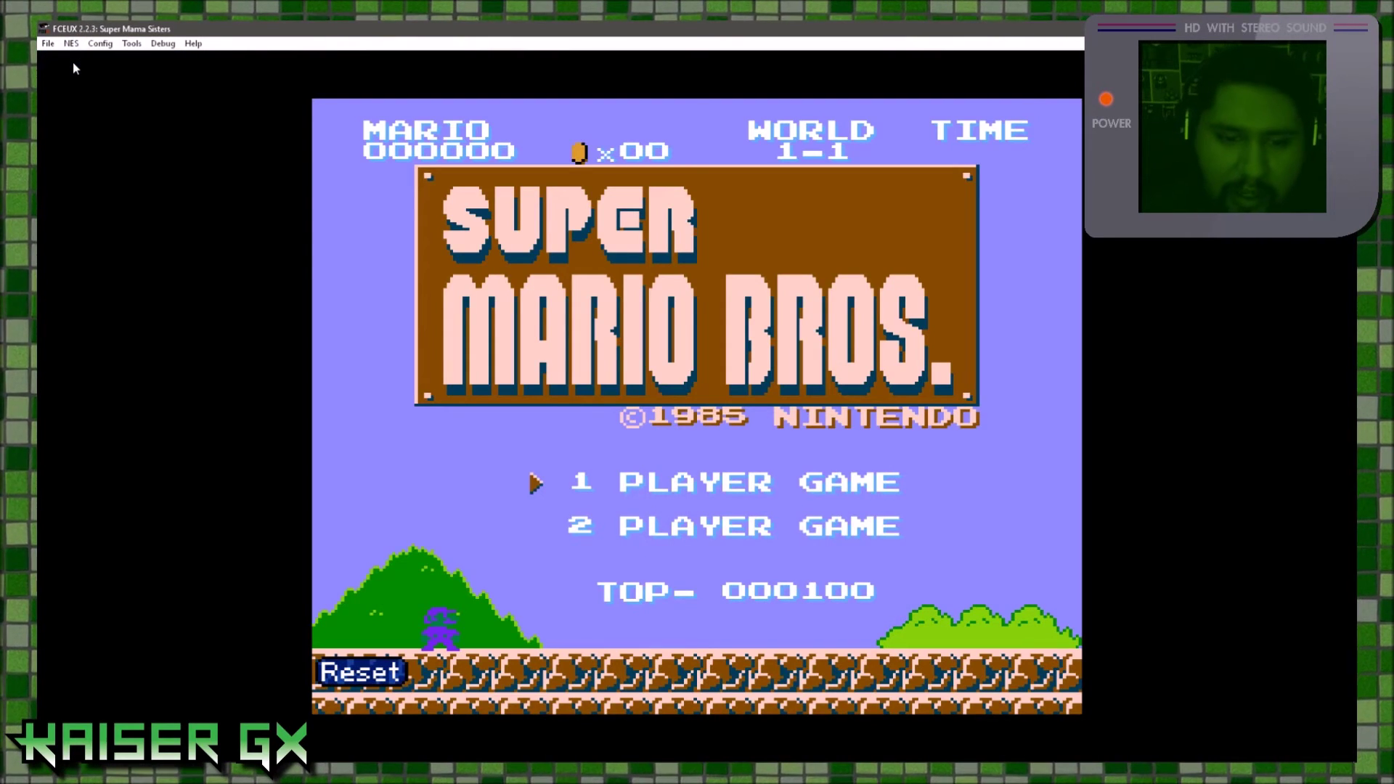
{"action": "key", "text": "Return"}
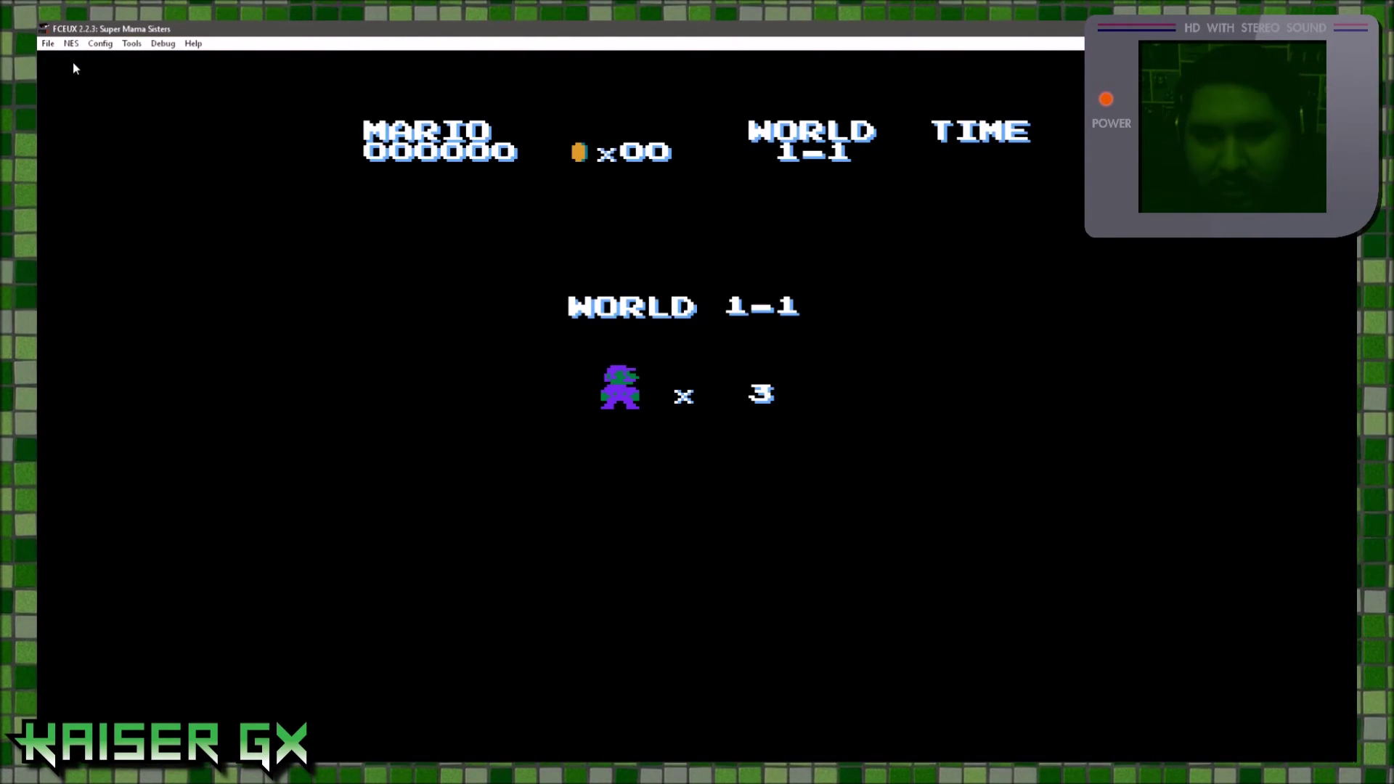
{"action": "key", "text": "Right"}
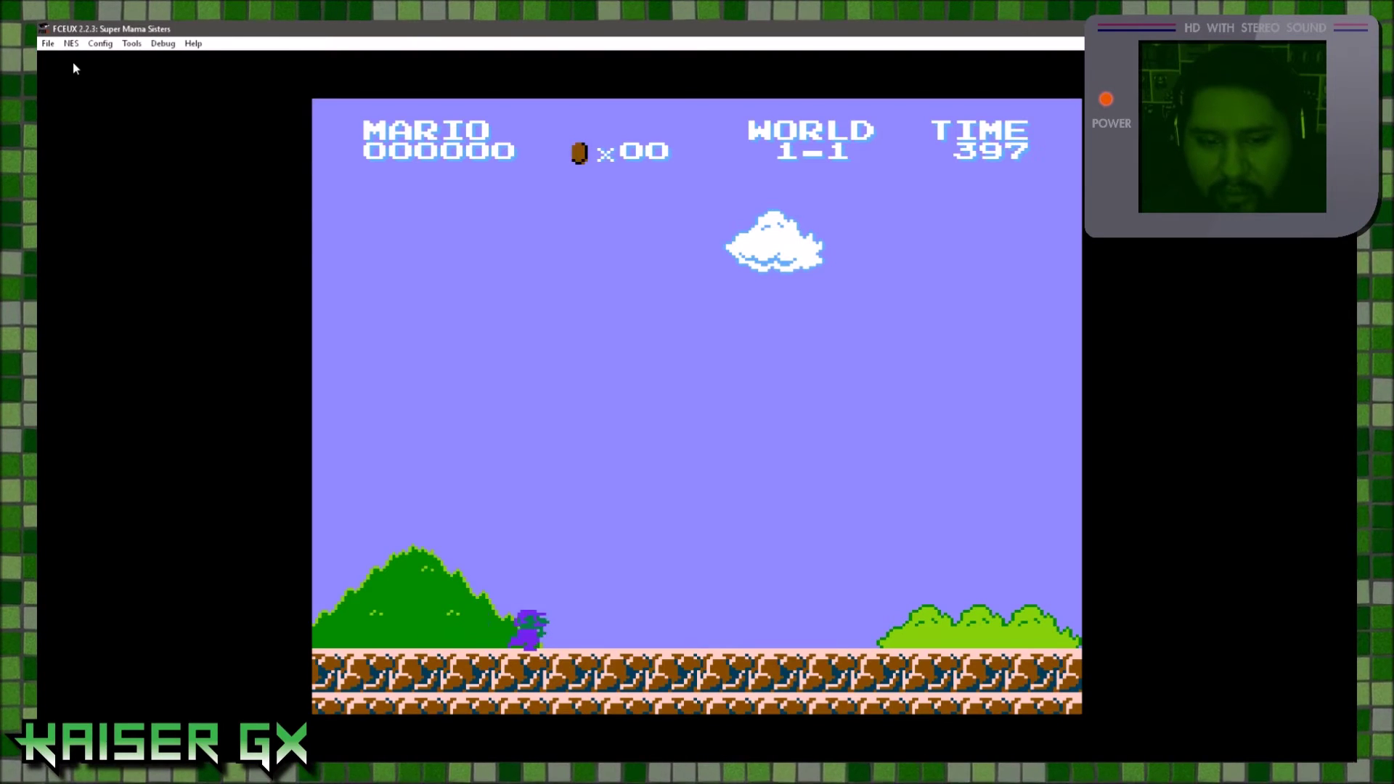
{"action": "key", "text": "f"}
{"action": "key", "text": "Right"}
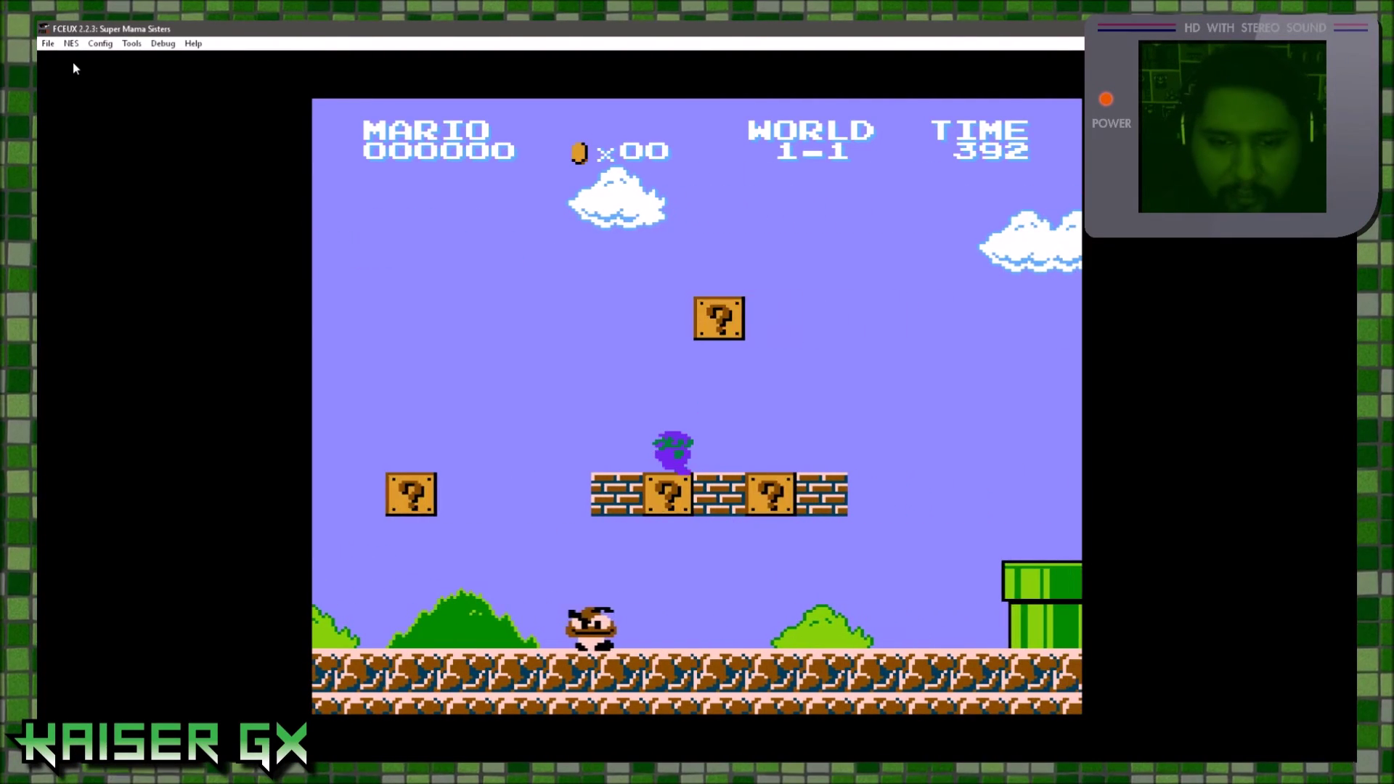
Examine the mushroom enemy's colour codes in the last sprite palette of the PPU Viewer, then close the viewer.
{"action": "left_click", "coordinate": [162, 43]}
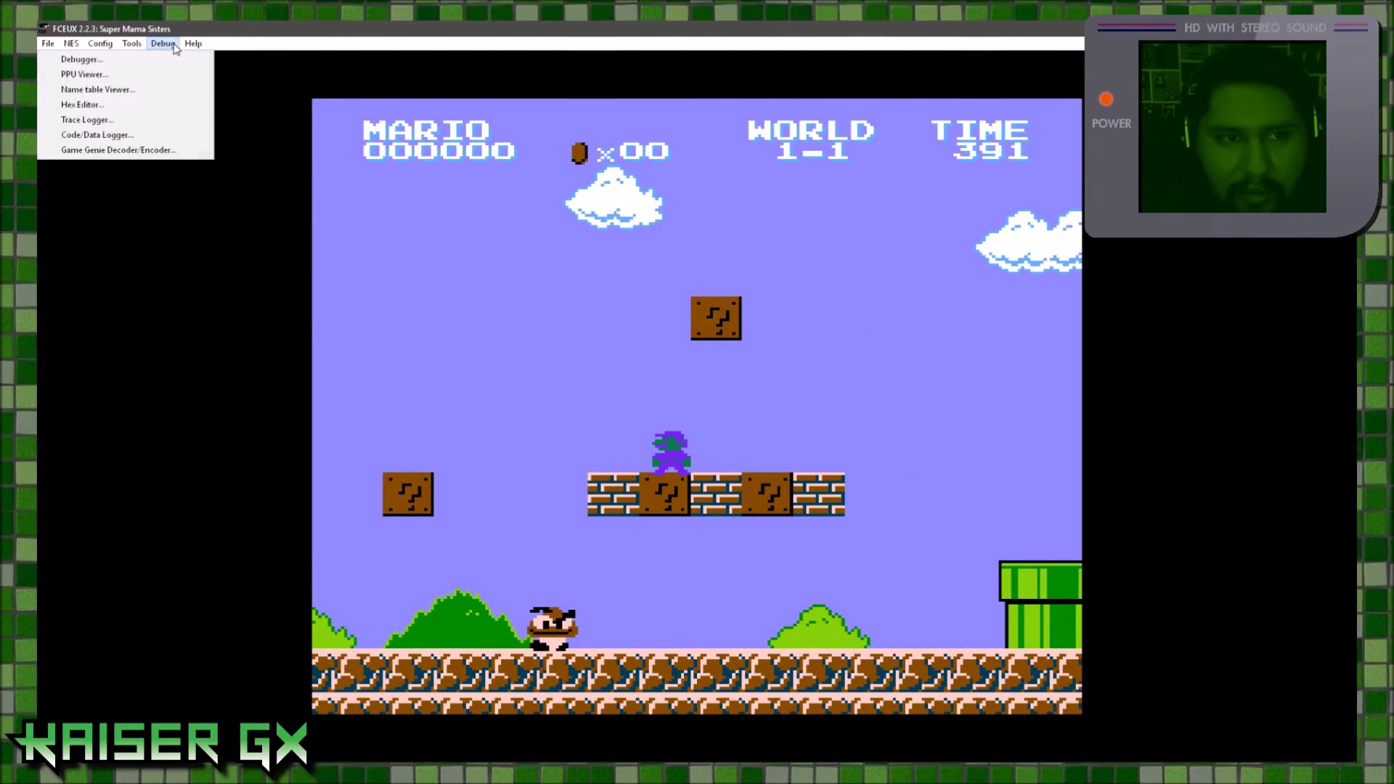
{"action": "left_click", "coordinate": [138, 77]}
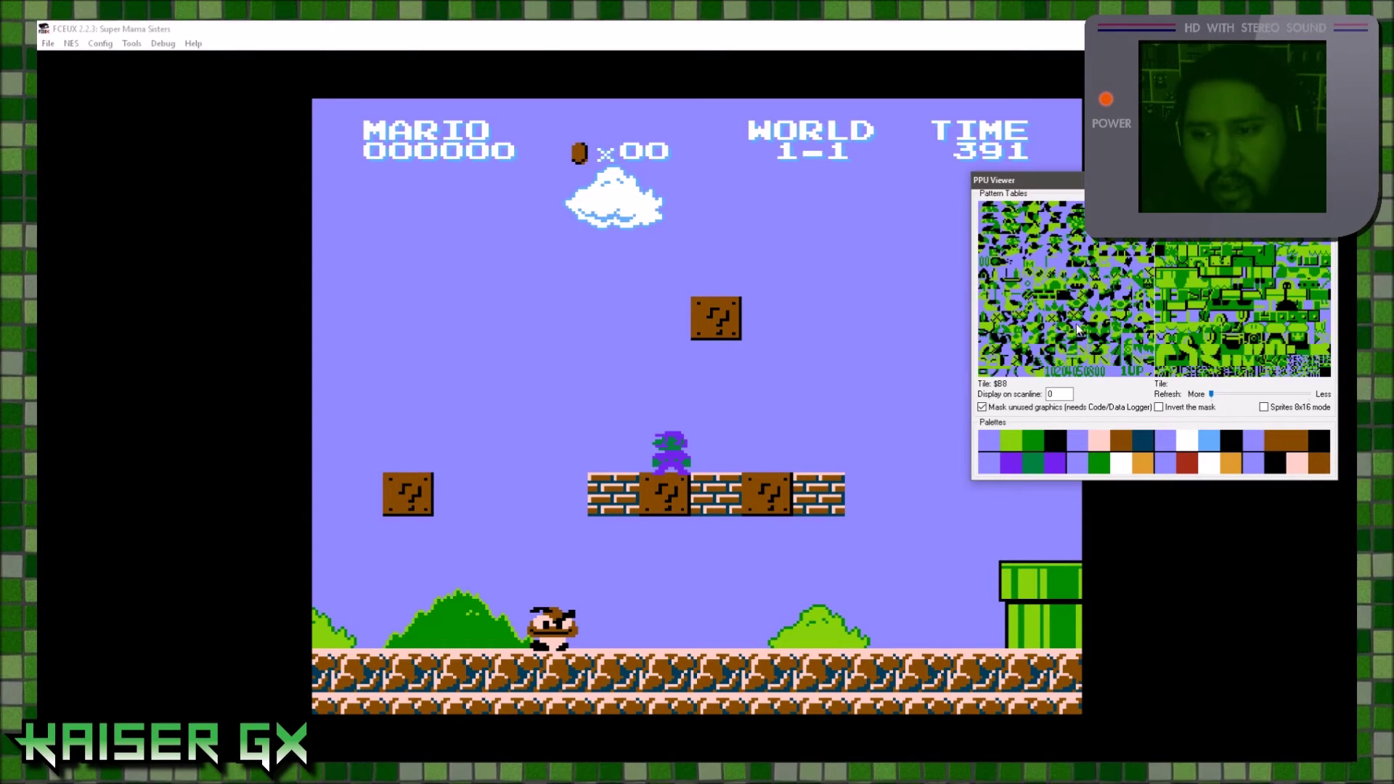
{"action": "mouse_move", "coordinate": [1288, 471]}
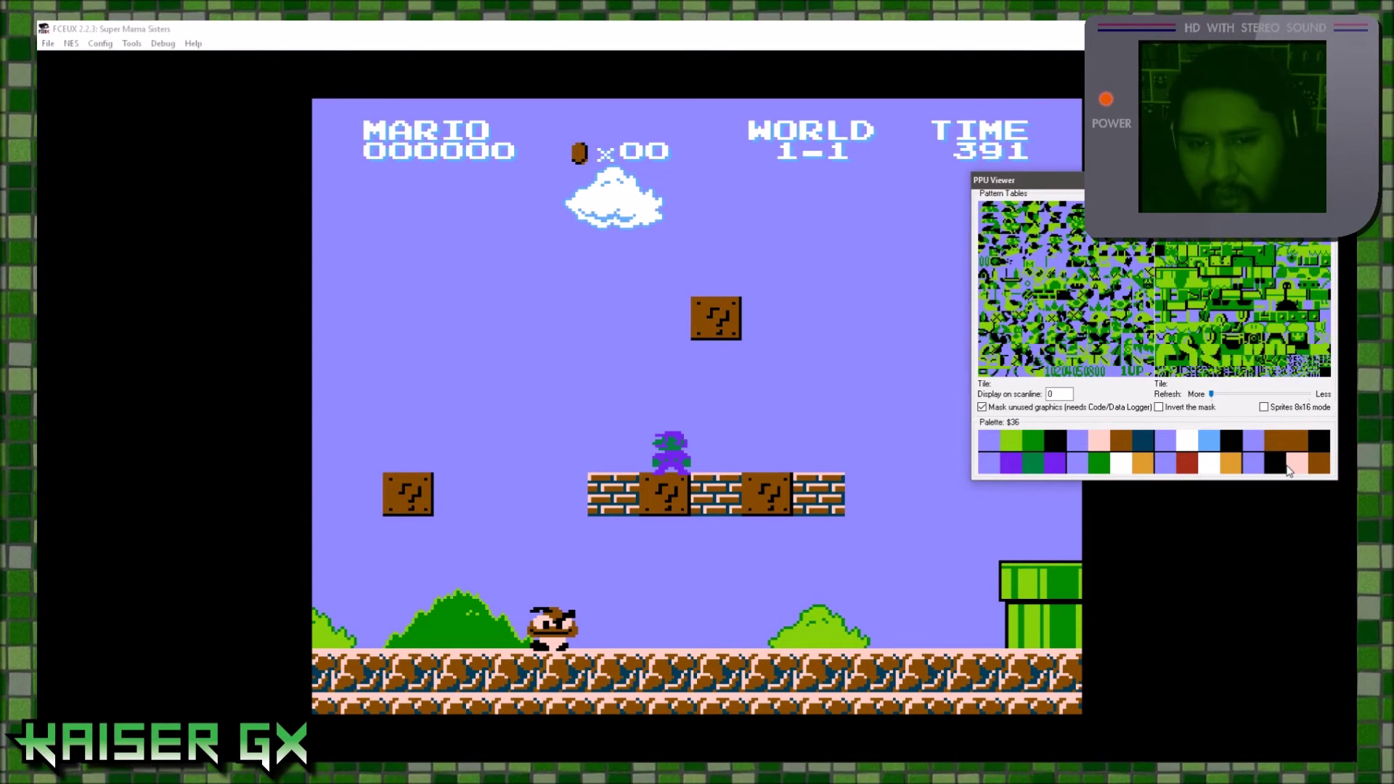
{"action": "left_click", "coordinate": [924, 451]}
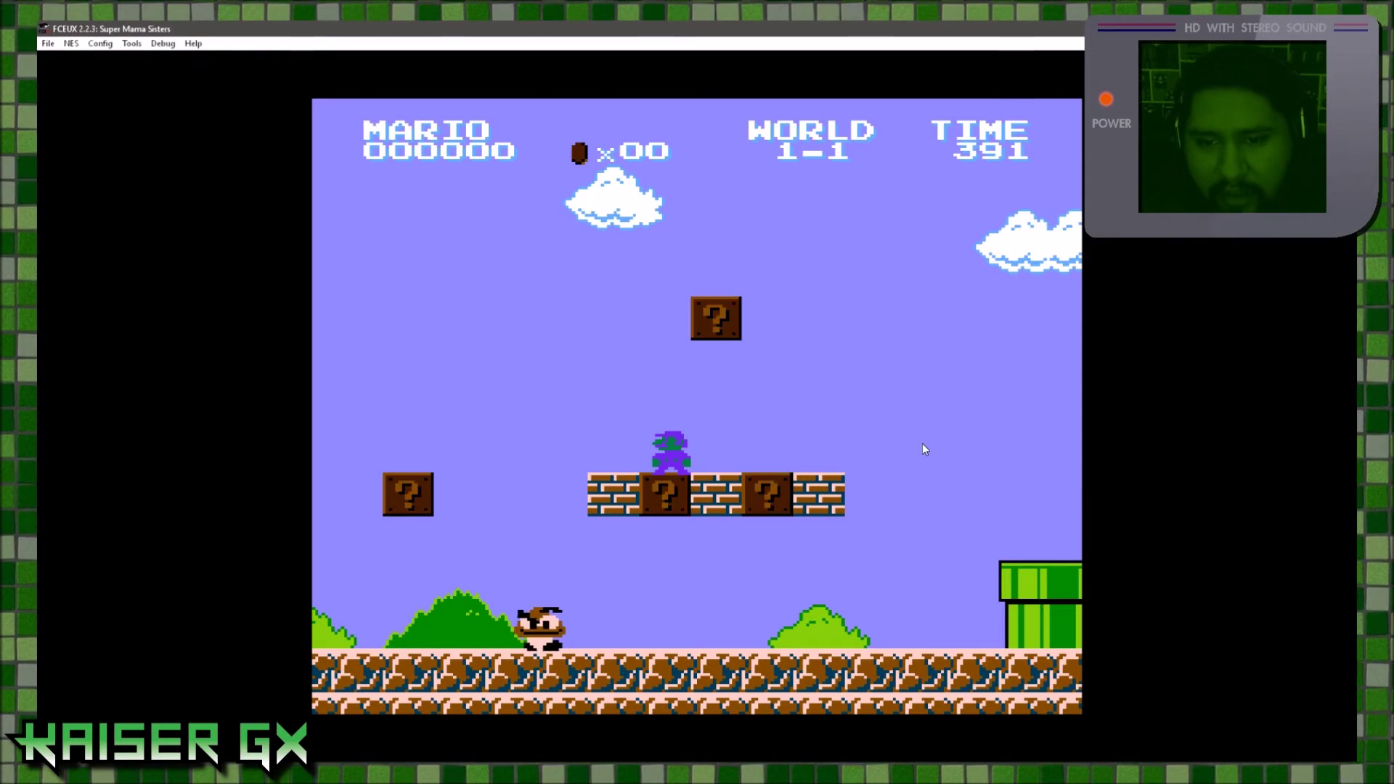
{"action": "left_click", "coordinate": [163, 43]}
{"action": "left_click", "coordinate": [108, 74]}
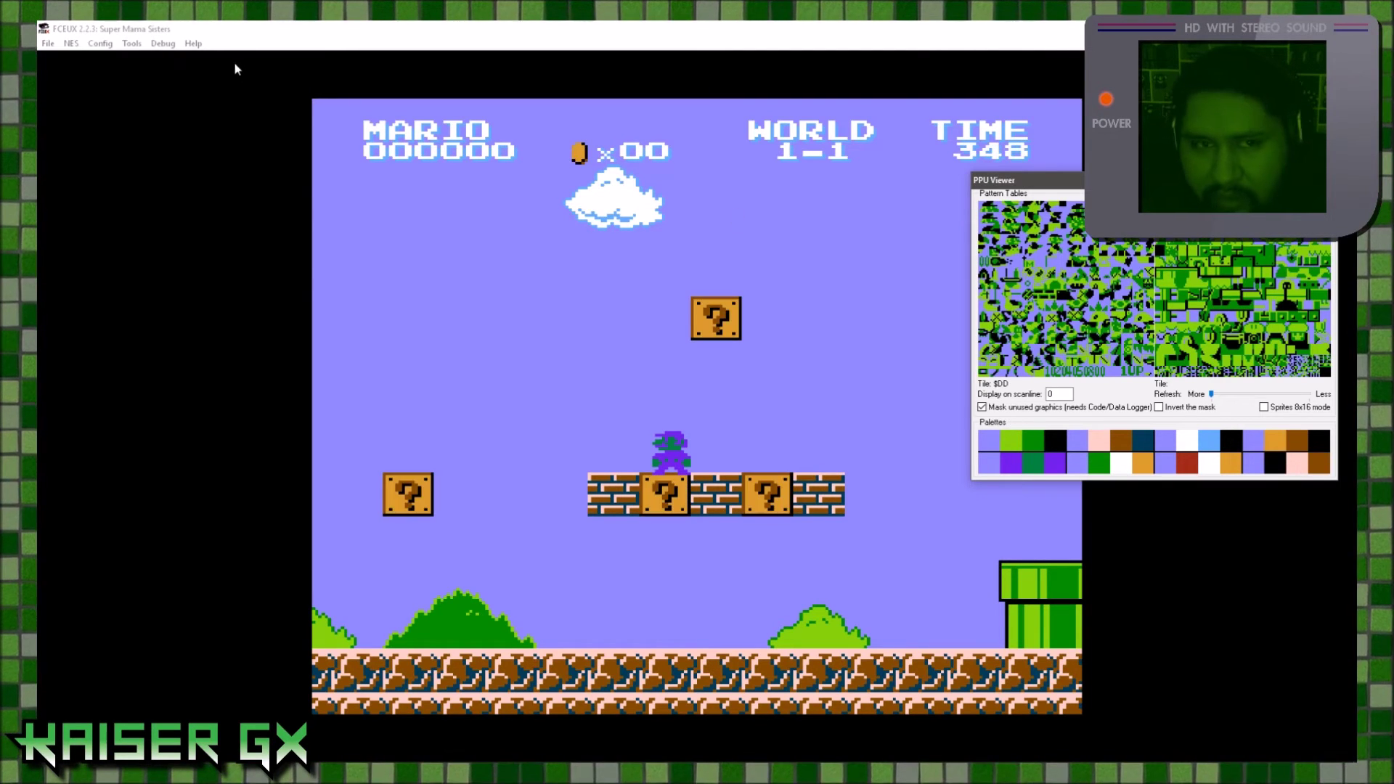
{"action": "left_click", "coordinate": [1327, 180]}
Try searching the ROM for the hex sequence 0F 26 17 in the Hex Editor.
{"action": "left_click", "coordinate": [163, 43]}
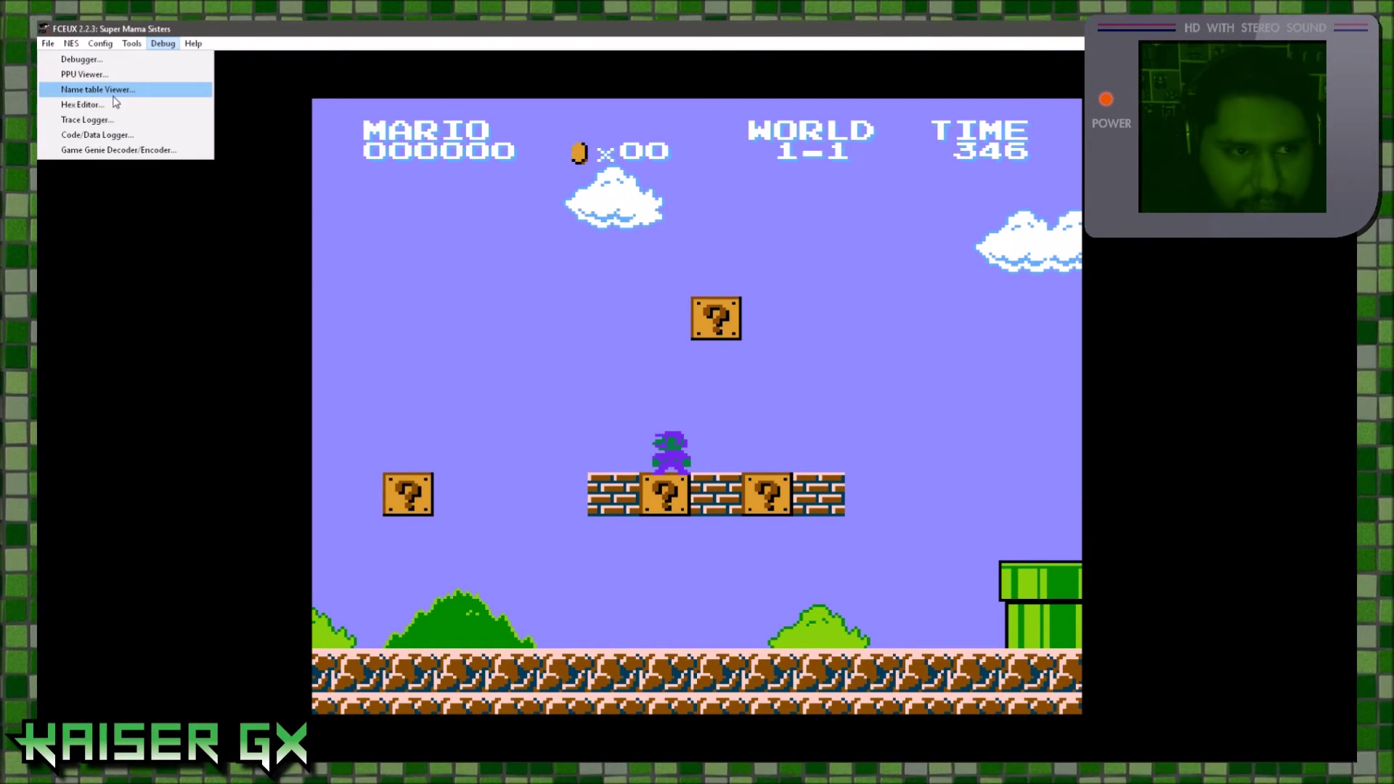
{"action": "left_click", "coordinate": [82, 105]}
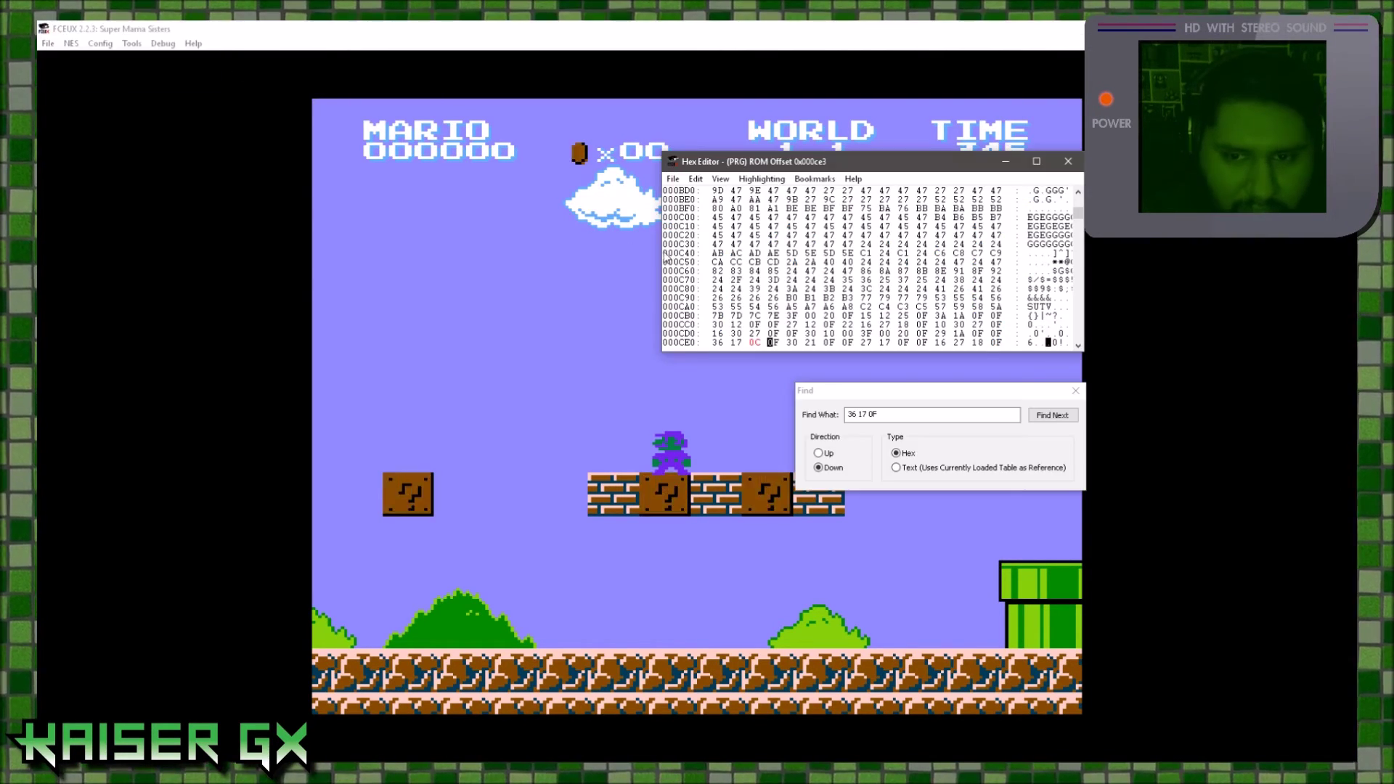
{"action": "left_click", "coordinate": [856, 401]}
{"action": "type", "text": "0"}
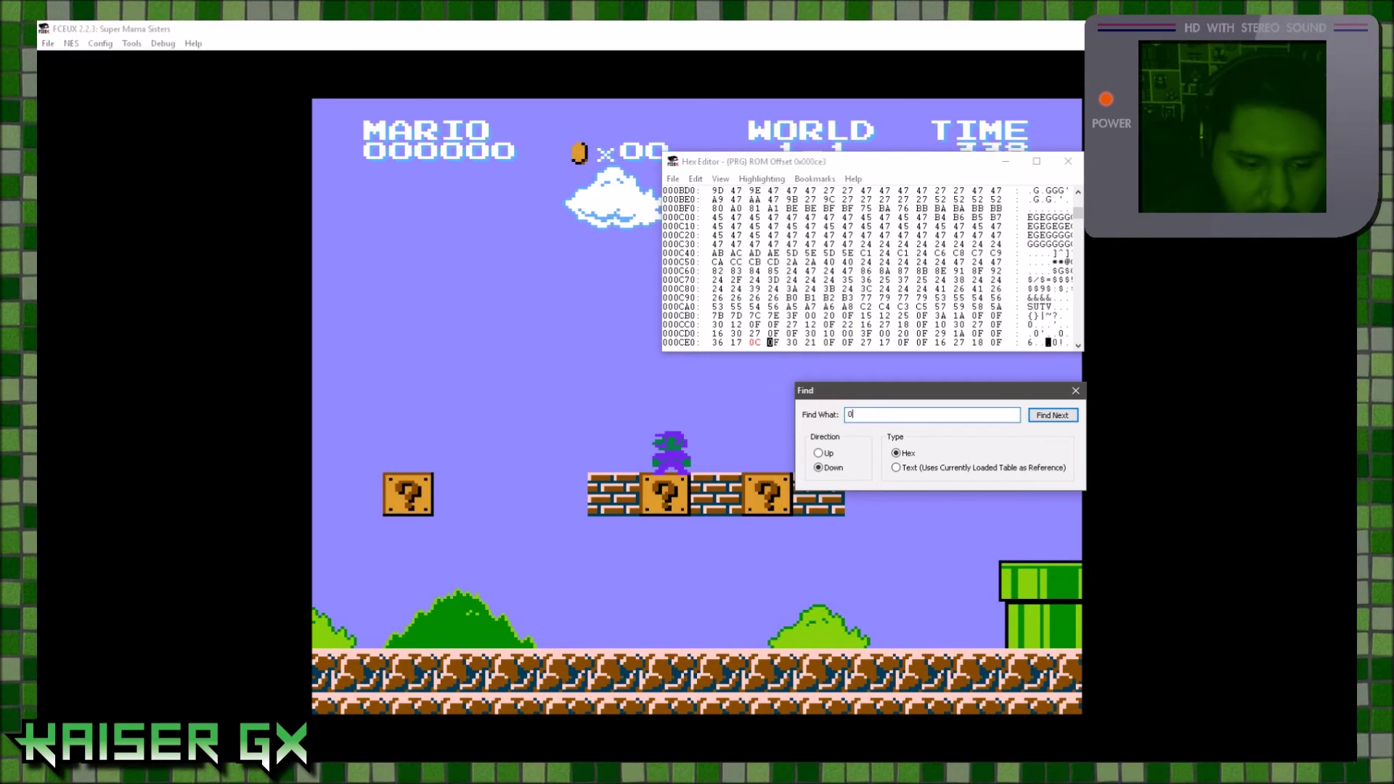
{"action": "type", "text": "F 26 17"}
{"action": "key", "text": "Return"}
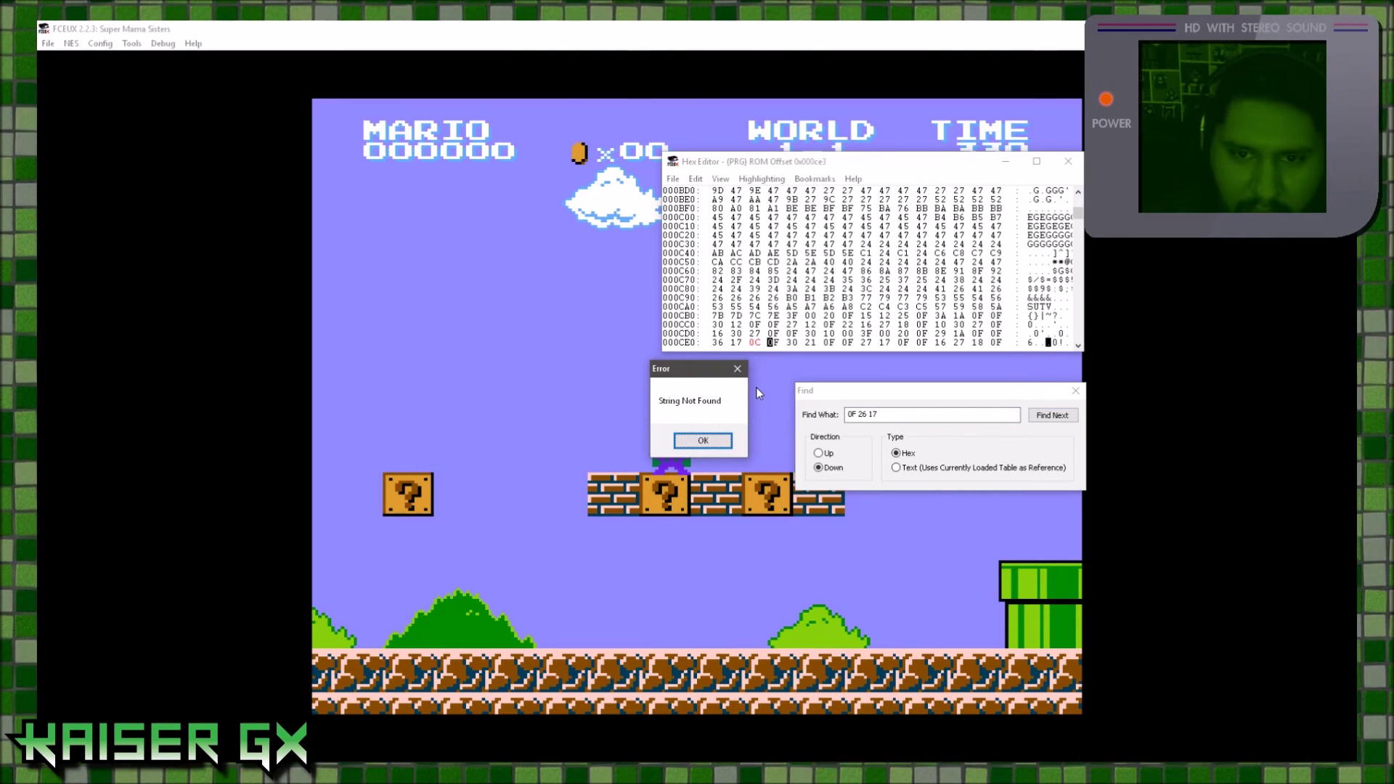
{"action": "left_click", "coordinate": [703, 440]}
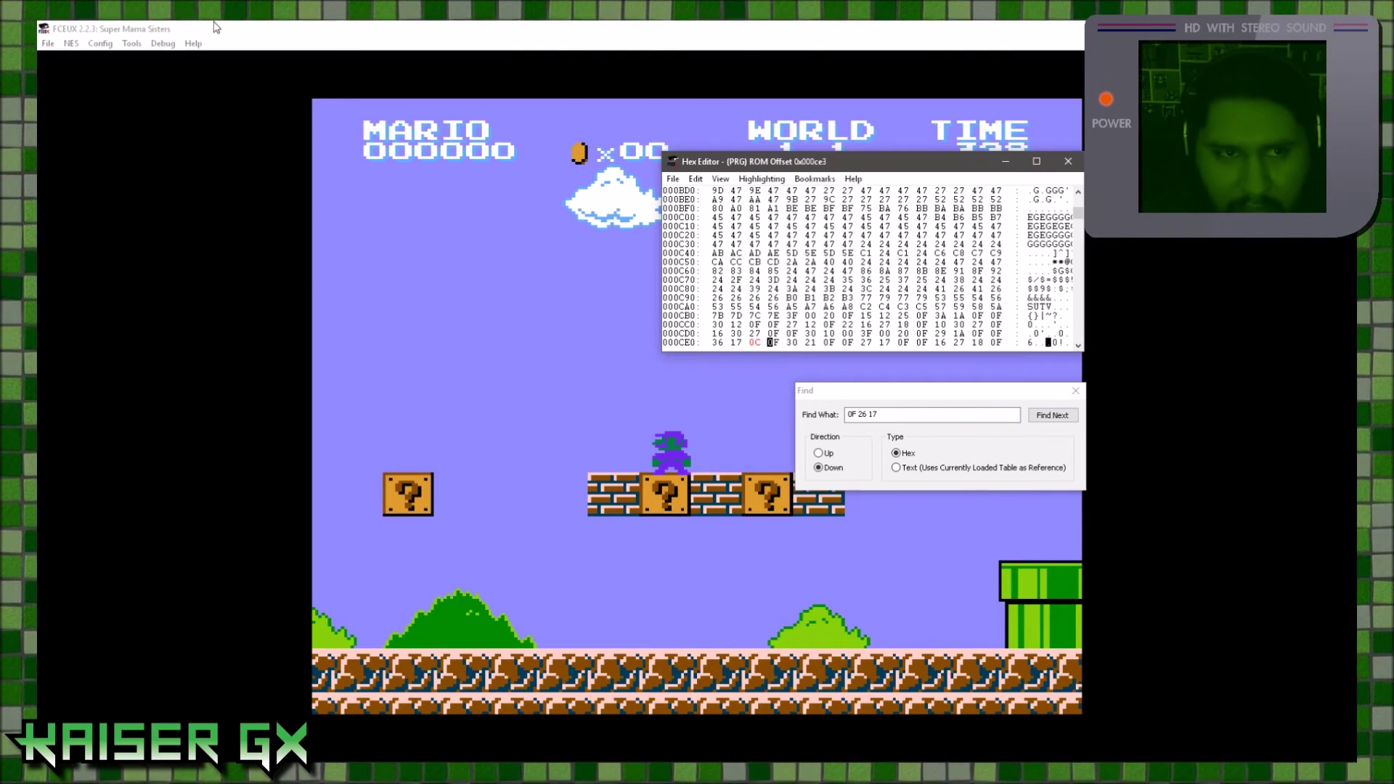
Recheck the enemy's colour codes in the PPU Viewer and search the ROM for the hex sequence 0F 36 17.
{"action": "left_click", "coordinate": [163, 44]}
{"action": "left_click", "coordinate": [145, 76]}
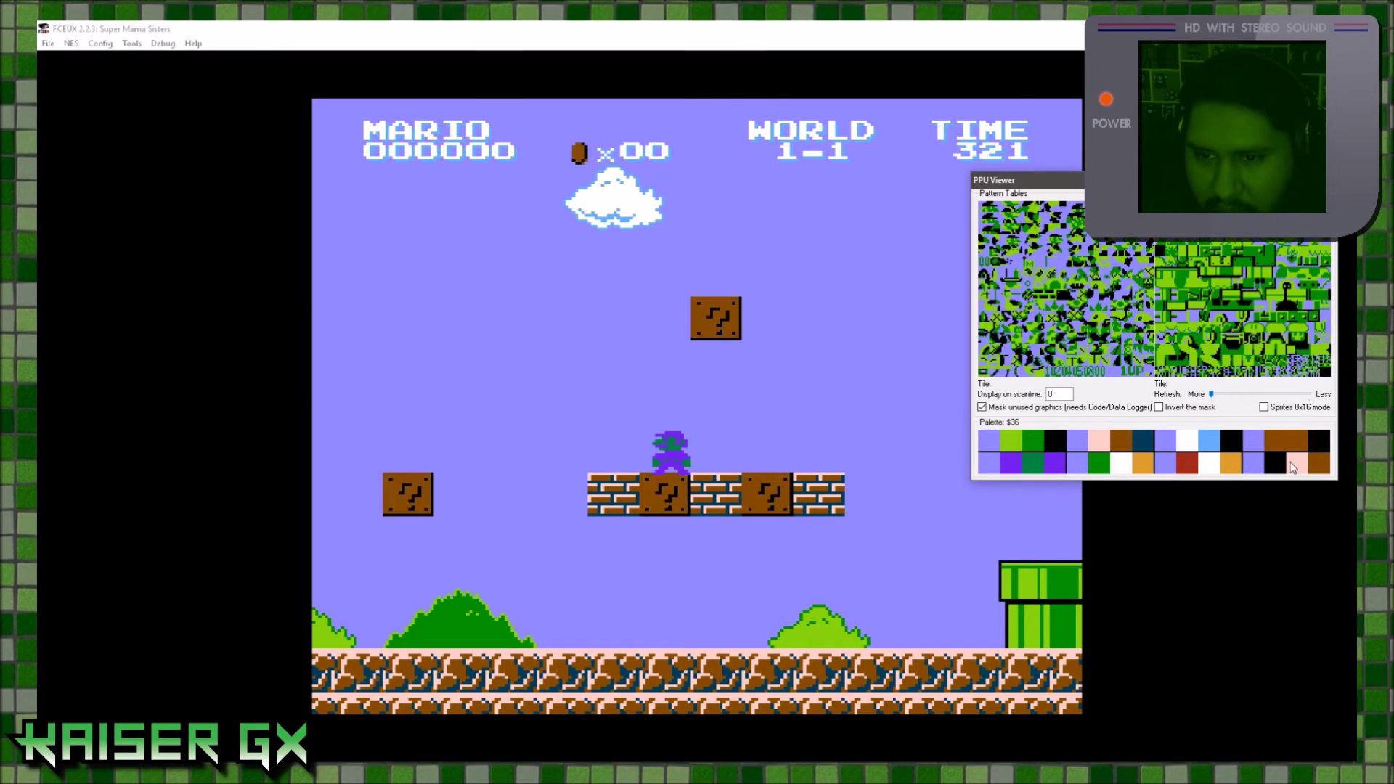
{"action": "left_click", "coordinate": [163, 44]}
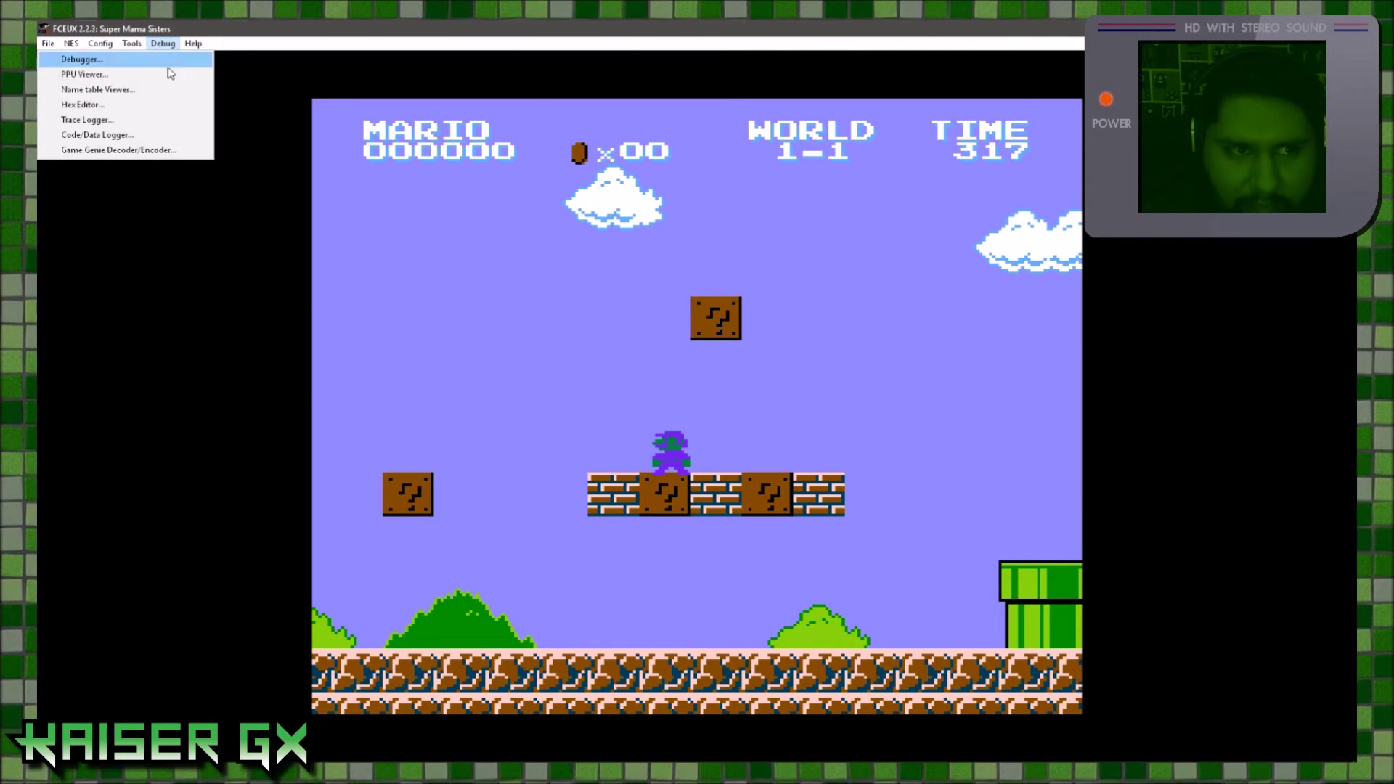
{"action": "left_click", "coordinate": [167, 105]}
{"action": "left_click", "coordinate": [871, 413]}
{"action": "type", "text": "17"}
{"action": "key", "text": "BackSpace"}
{"action": "key", "text": "Delete"}
{"action": "type", "text": "36"}
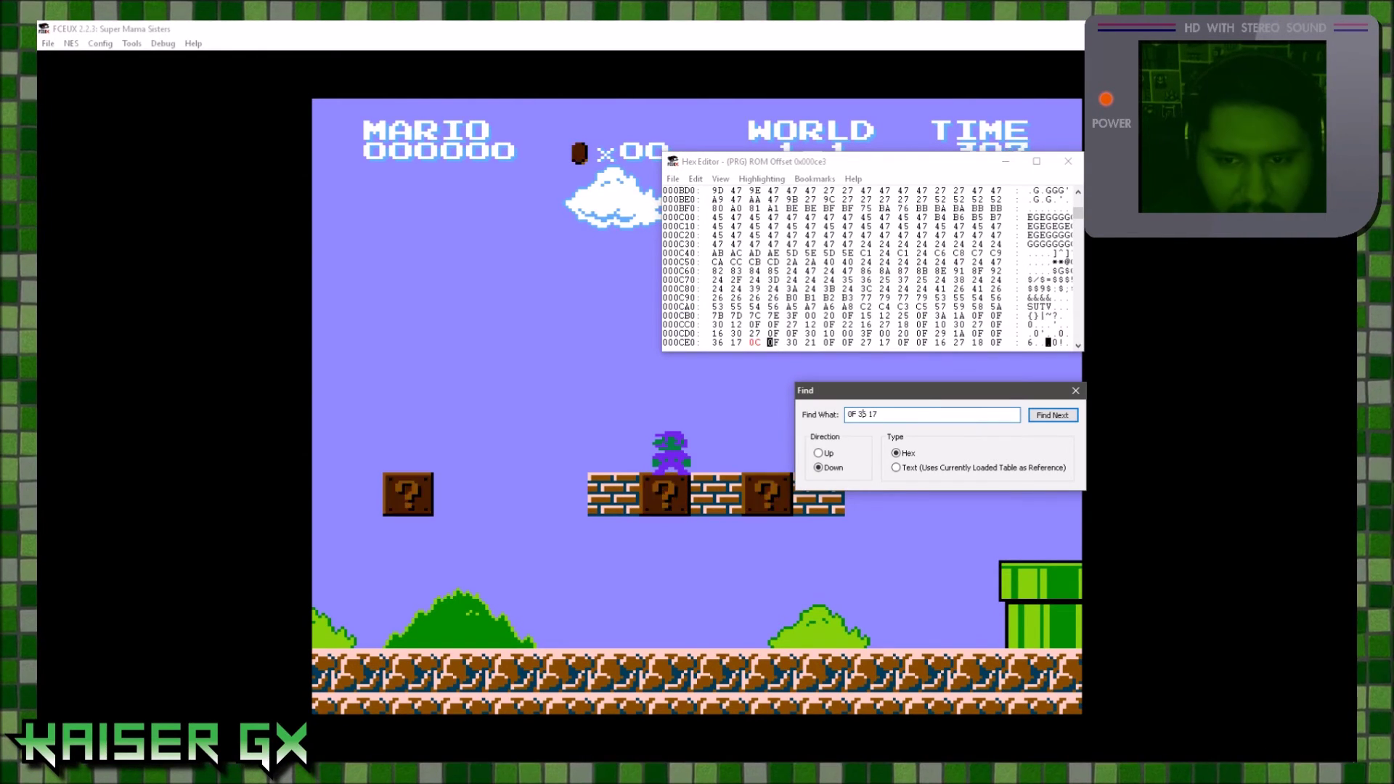
{"action": "left_click", "coordinate": [1037, 416]}
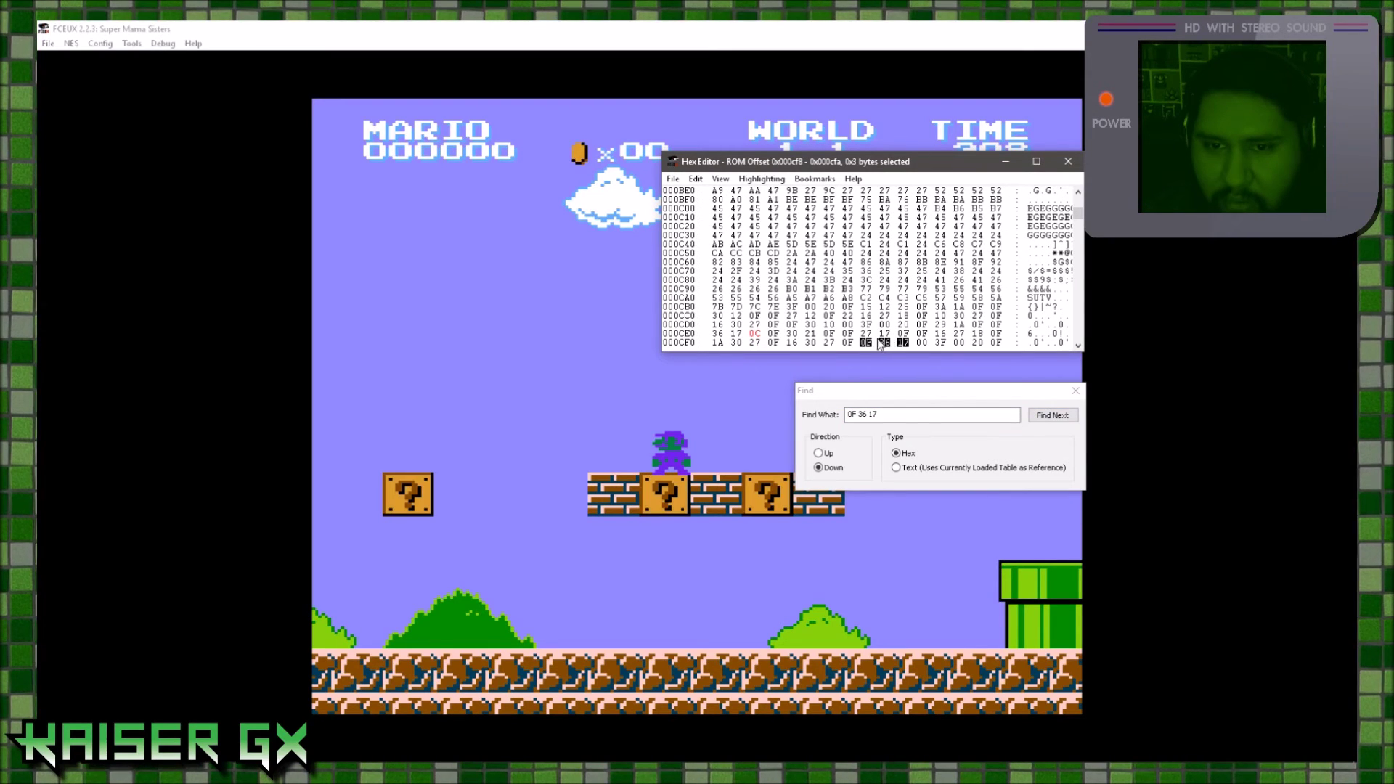
Change the first two bytes of the found 0F 36 17 sequence at ROM offset 0x000CF8 to 0C and 30.
{"action": "left_click", "coordinate": [882, 344]}
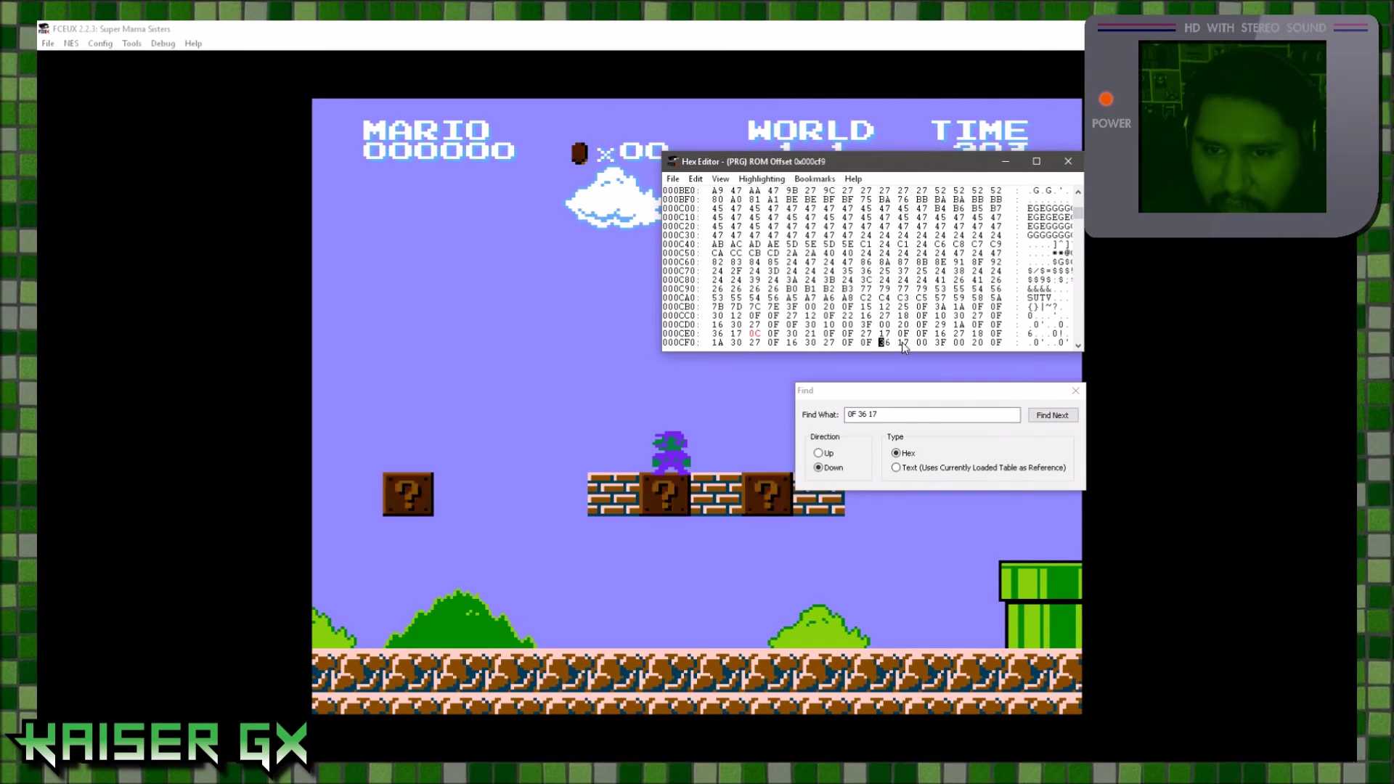
{"action": "left_click", "coordinate": [864, 344]}
{"action": "type", "text": "0C"}
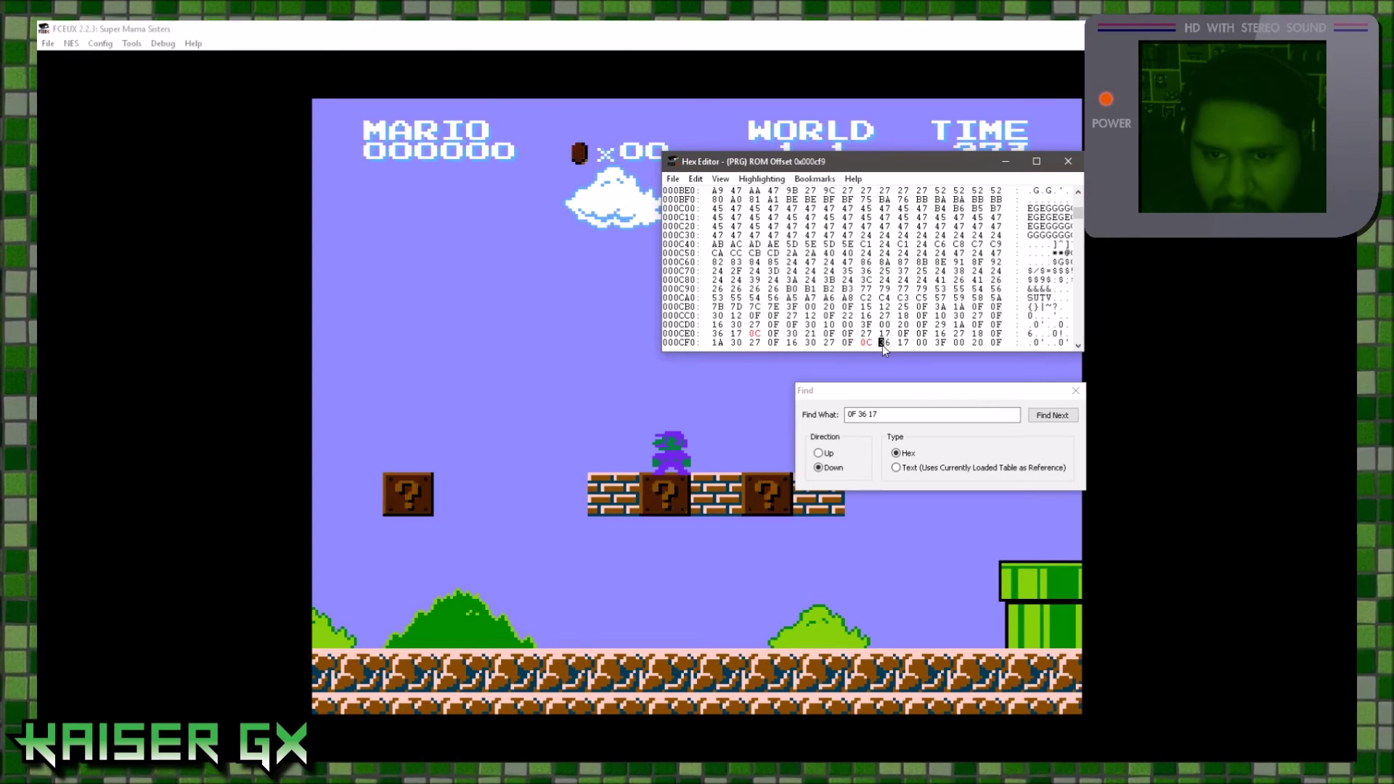
{"action": "type", "text": "3"}
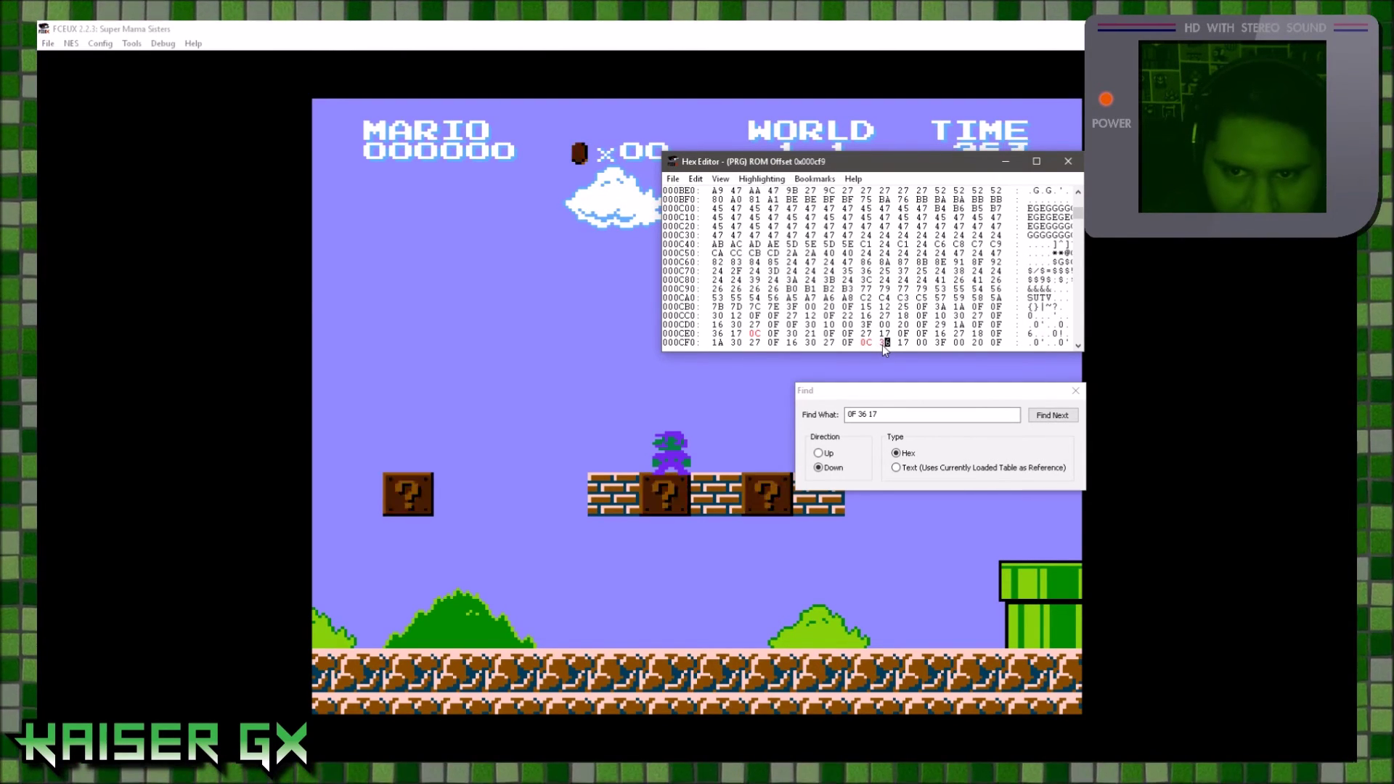
{"action": "type", "text": "0"}
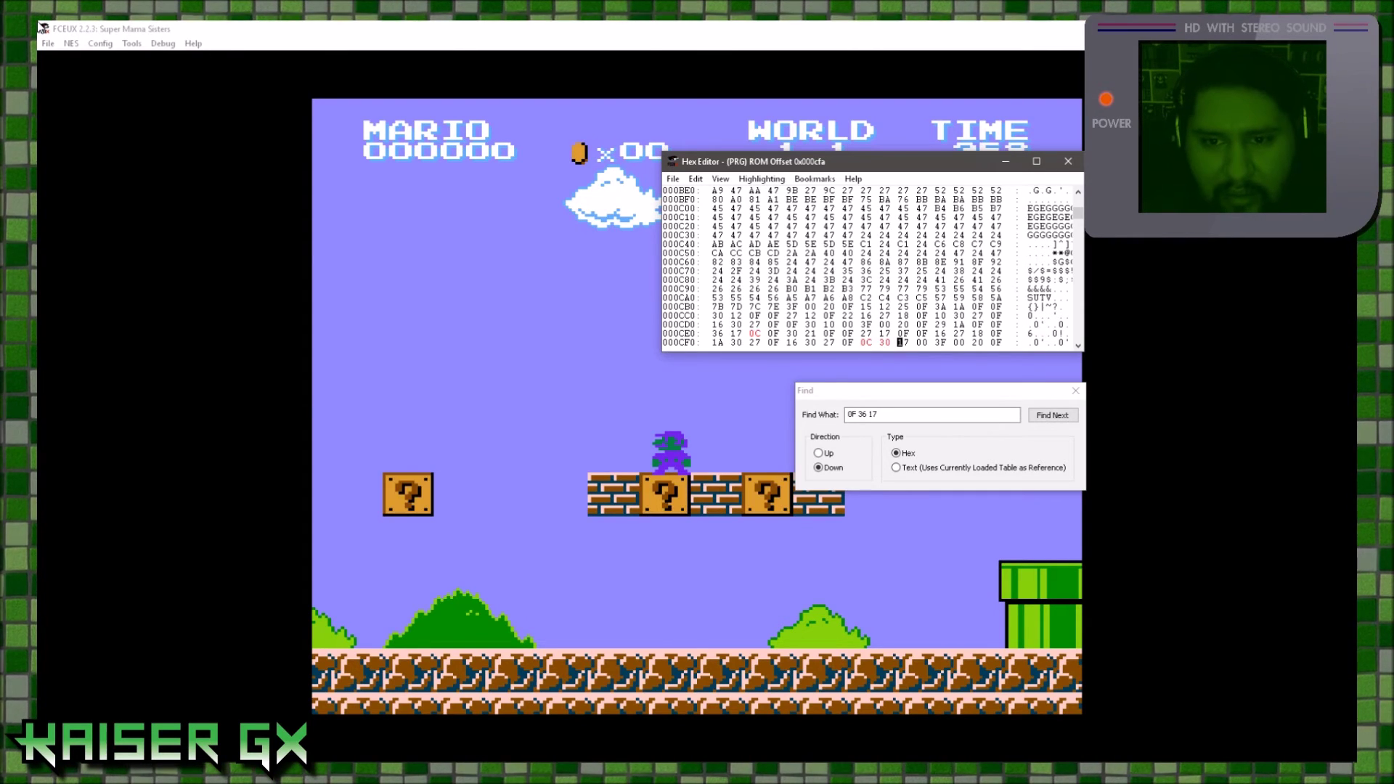
Reset the console, start a one-player game, and jump onto the first question block to check the recoloured mushroom enemy.
{"action": "left_click", "coordinate": [72, 43]}
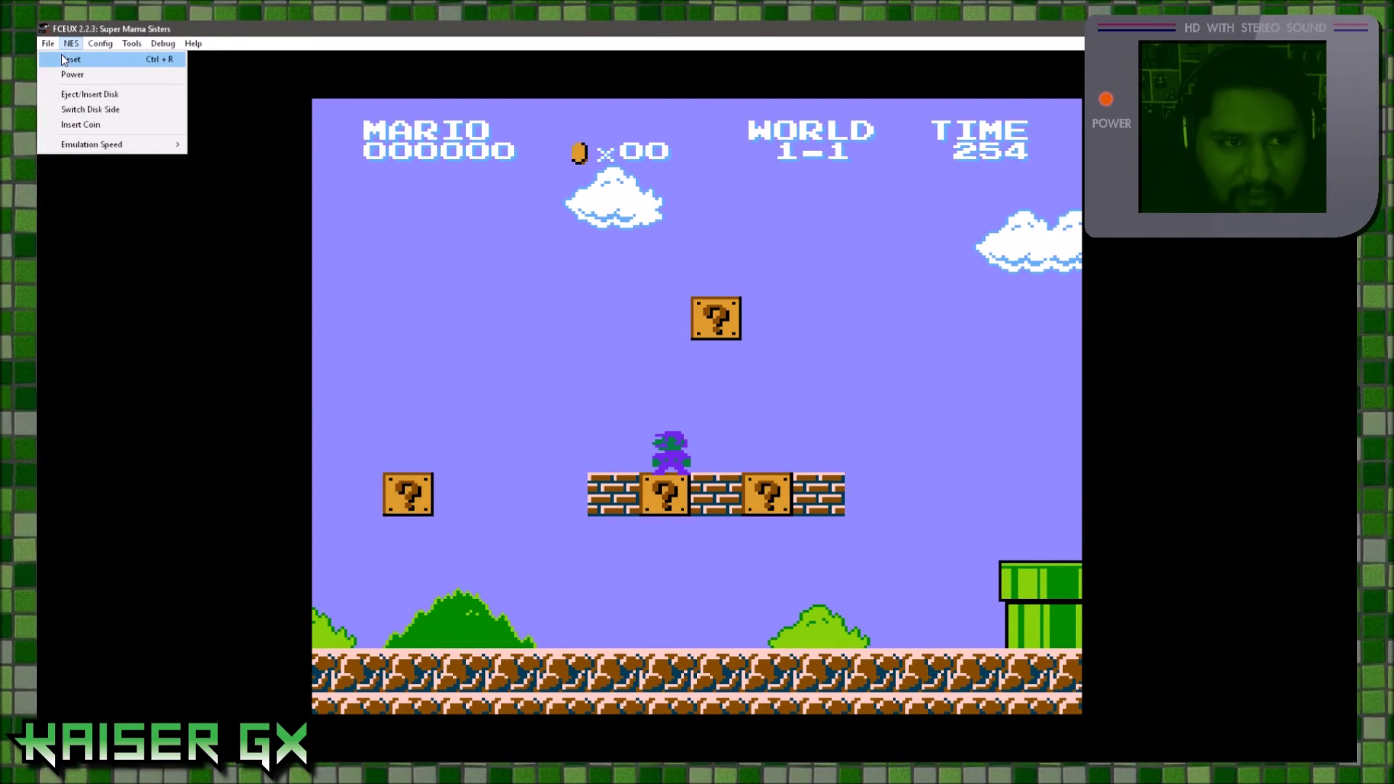
{"action": "left_click", "coordinate": [71, 59]}
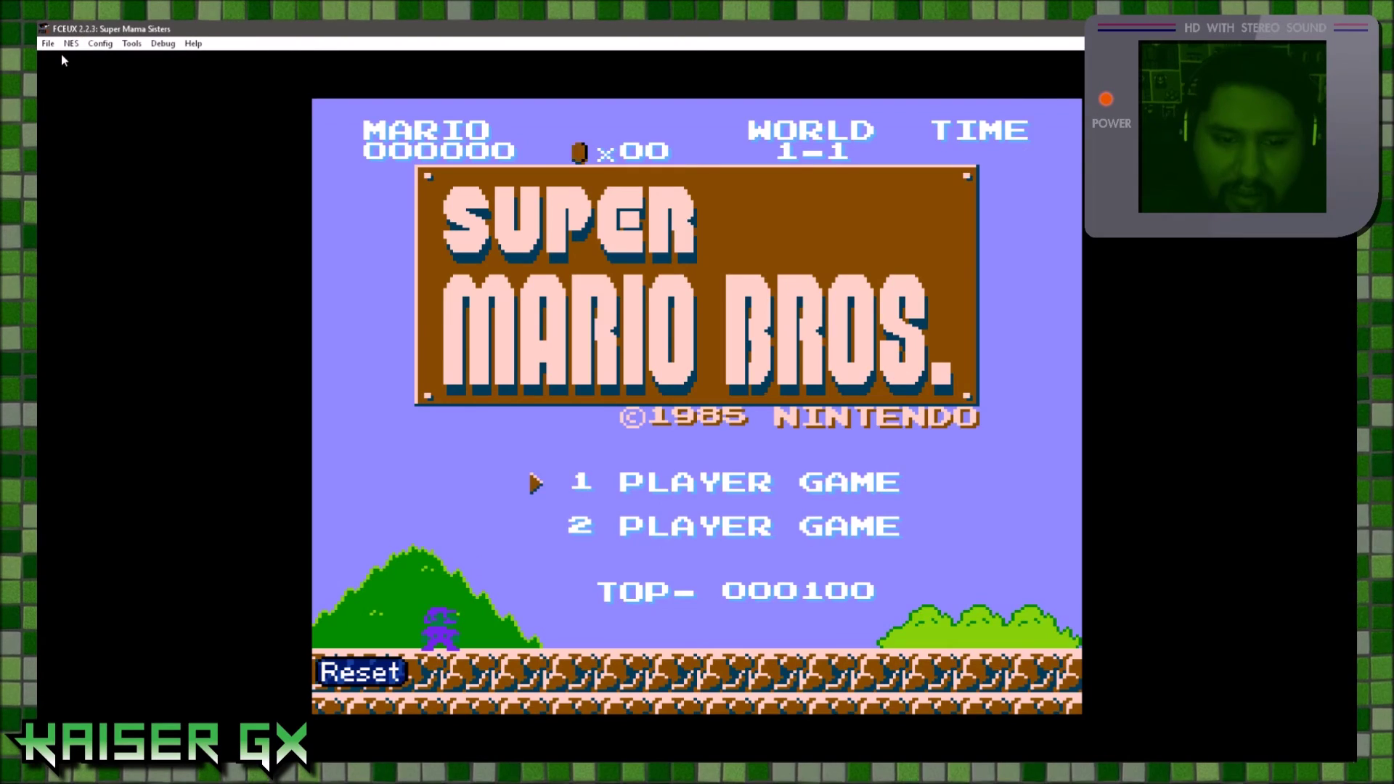
{"action": "key", "text": "Return"}
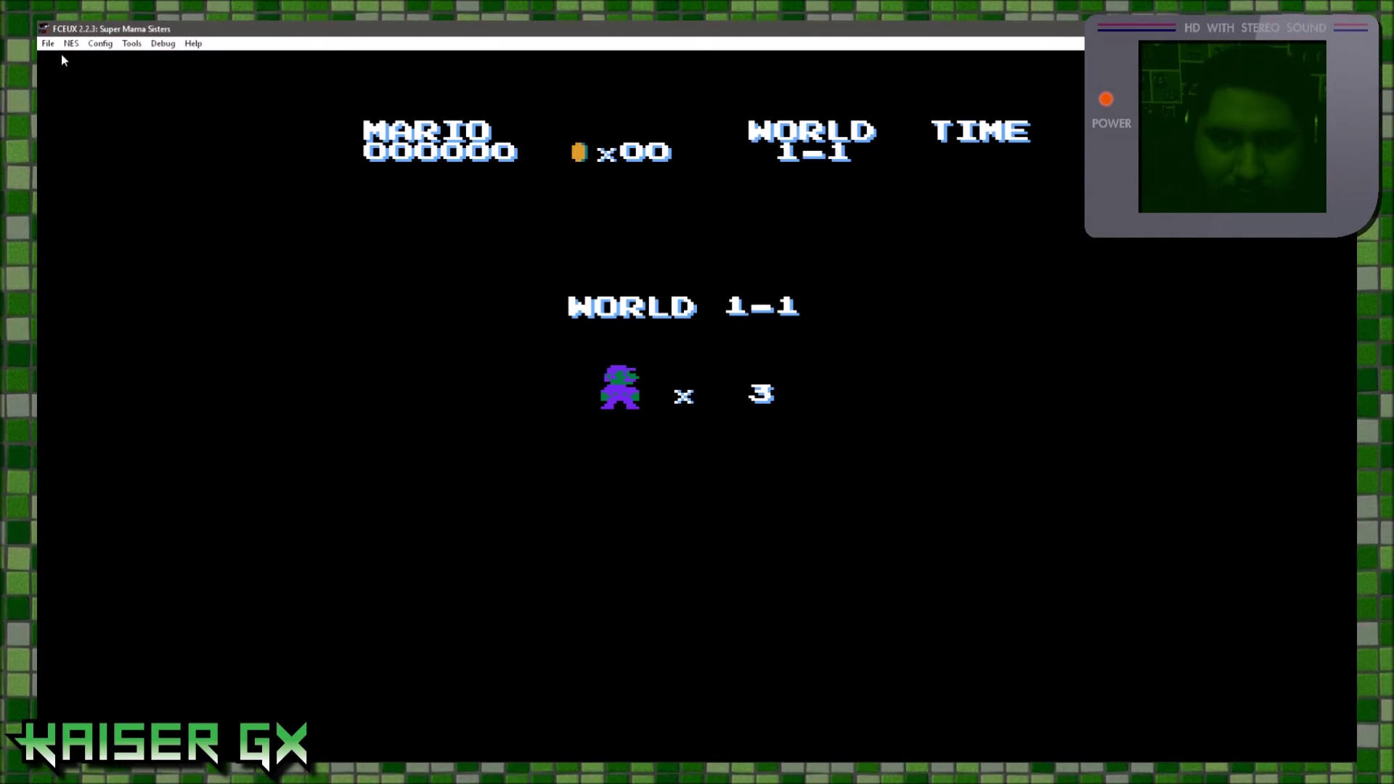
{"action": "key", "text": "Right"}
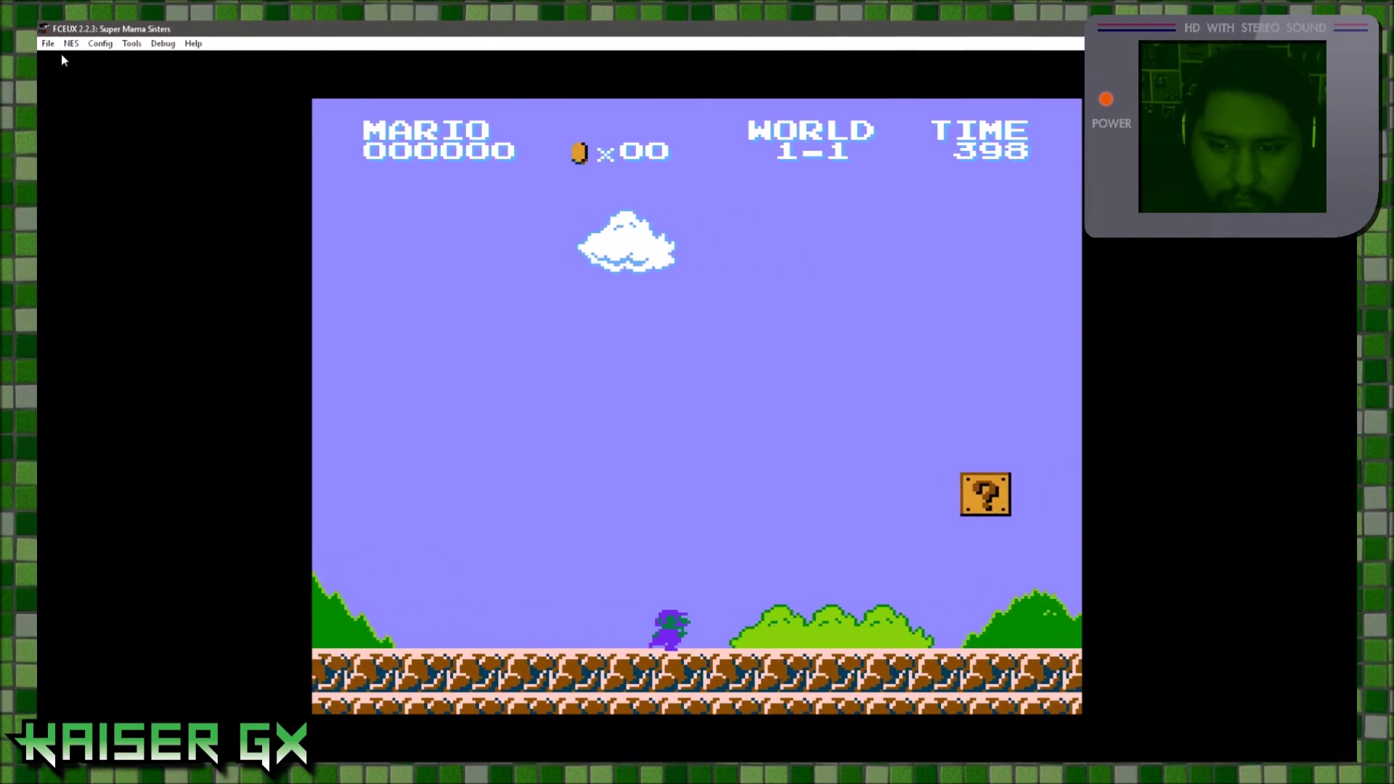
{"action": "key", "text": "f"}
{"action": "key", "text": "Left"}
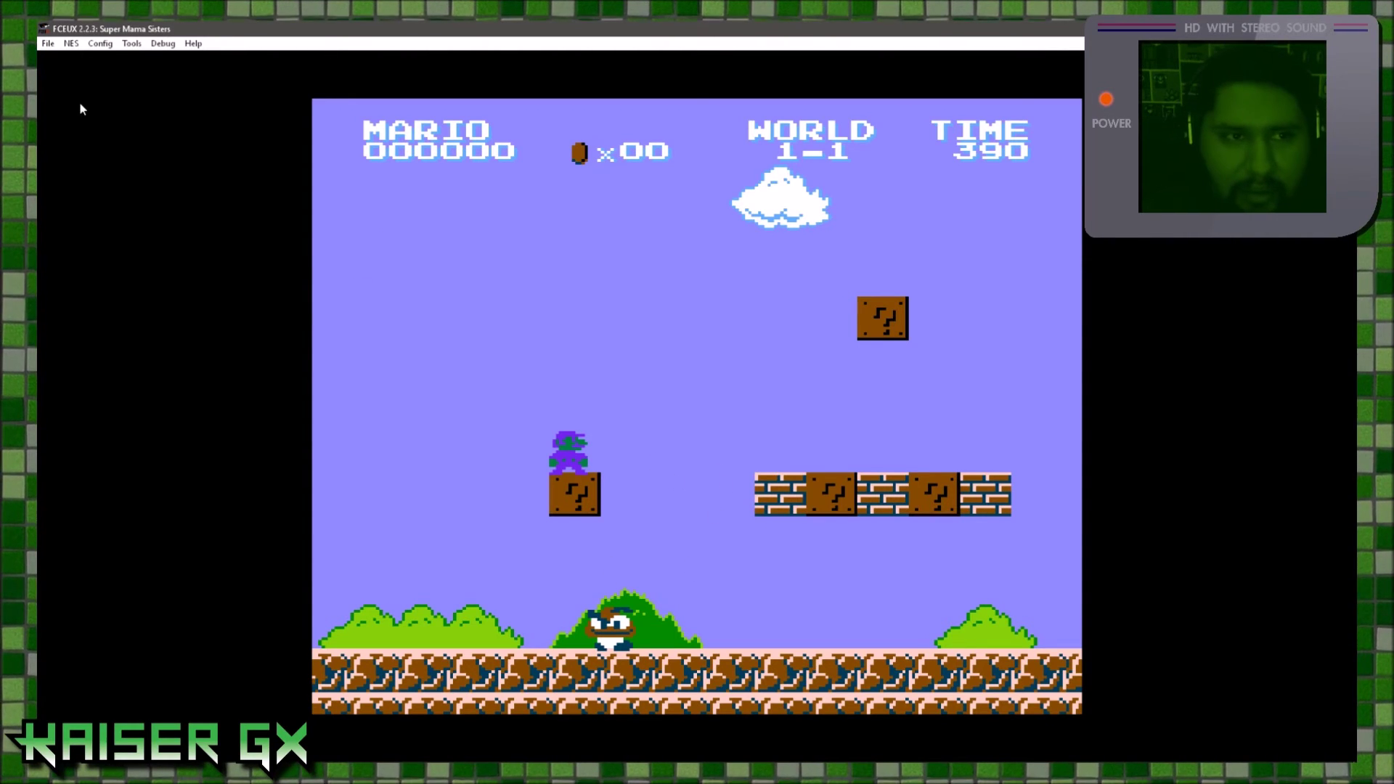
Examine the colour palettes in the PPU Viewer and search the ROM for further occurrences of the hex sequence 0F 36 17.
{"action": "left_click", "coordinate": [161, 44]}
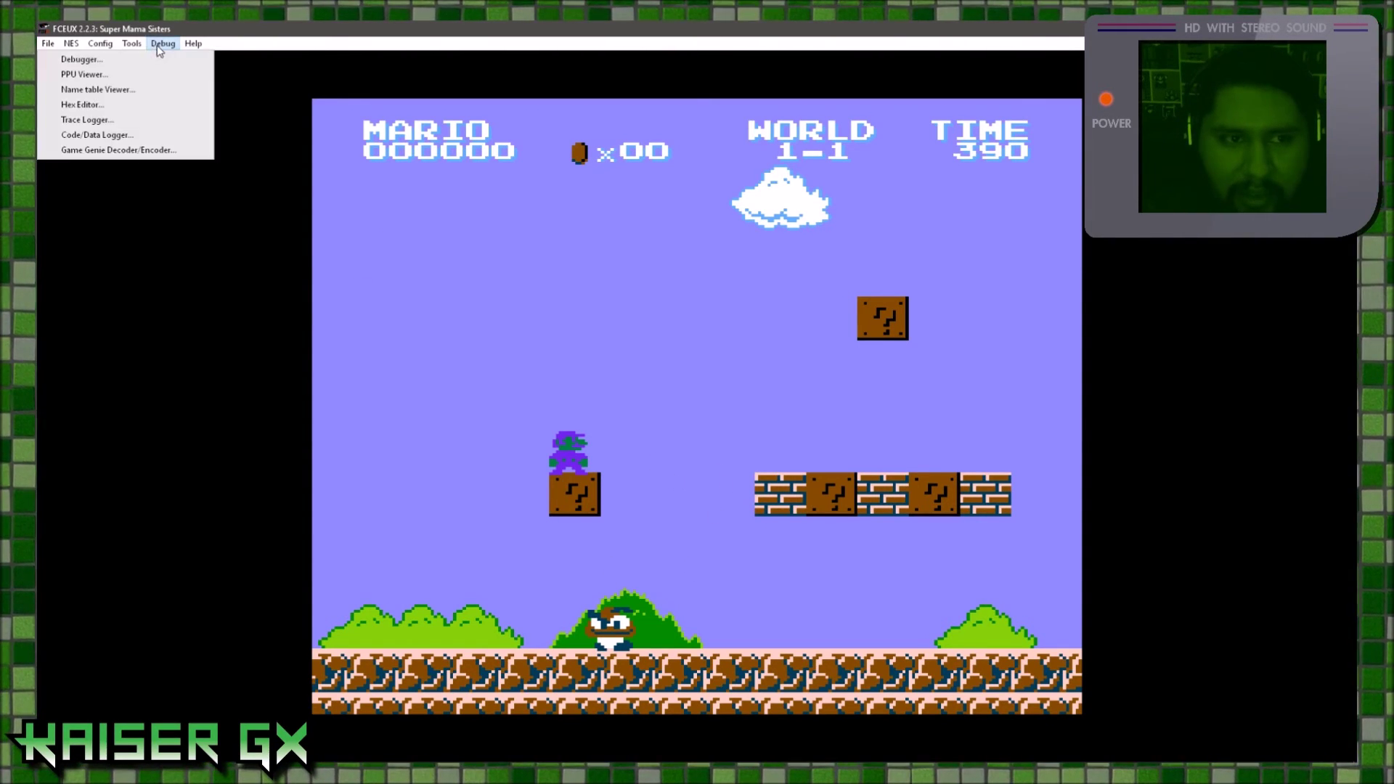
{"action": "left_click", "coordinate": [121, 75]}
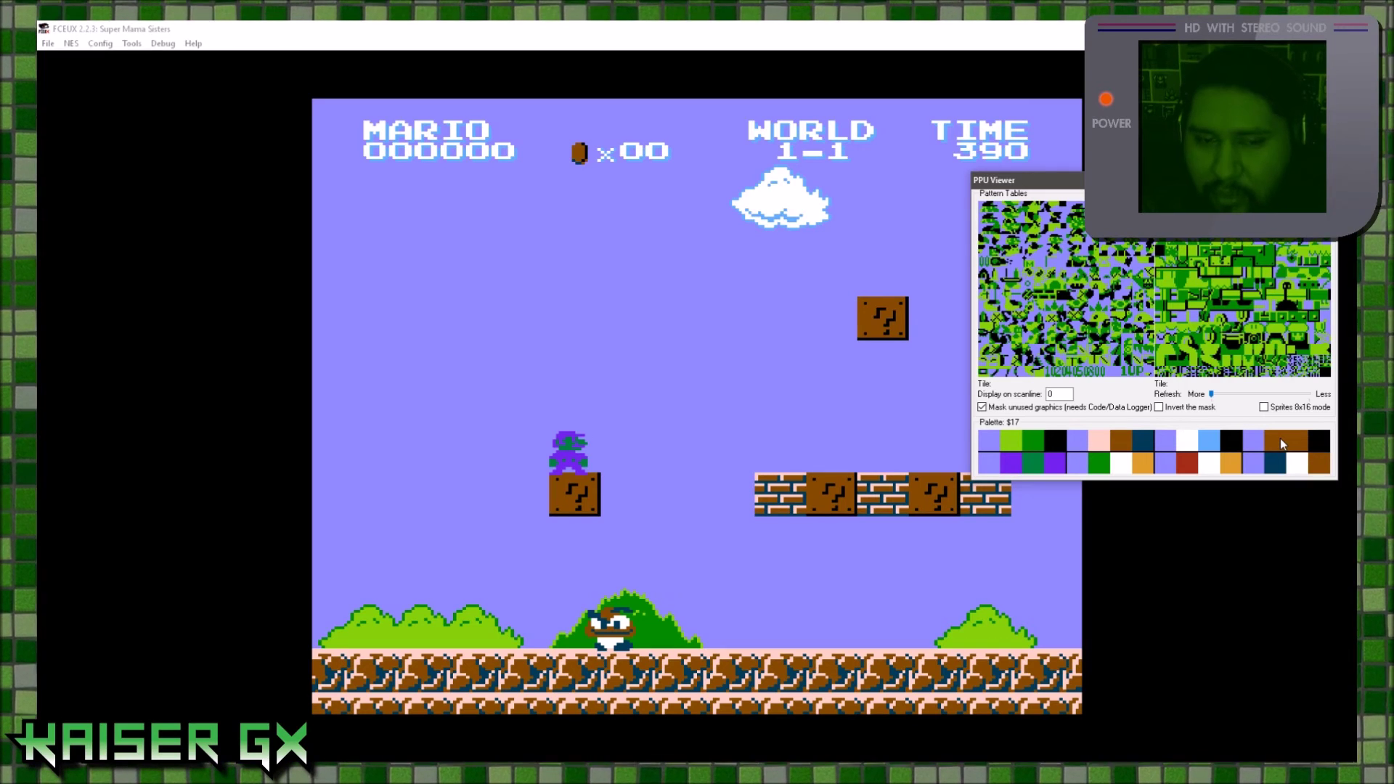
{"action": "left_click", "coordinate": [163, 43]}
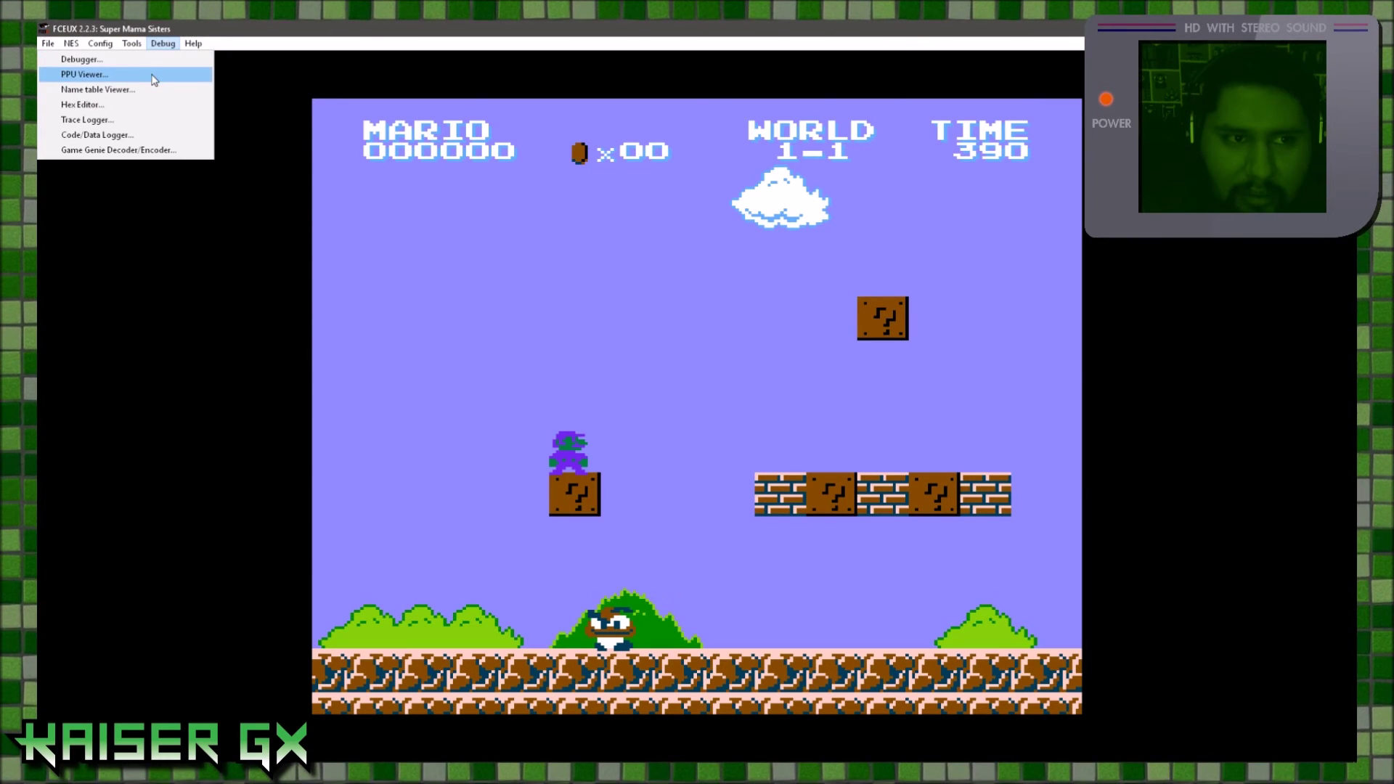
{"action": "left_click", "coordinate": [82, 103]}
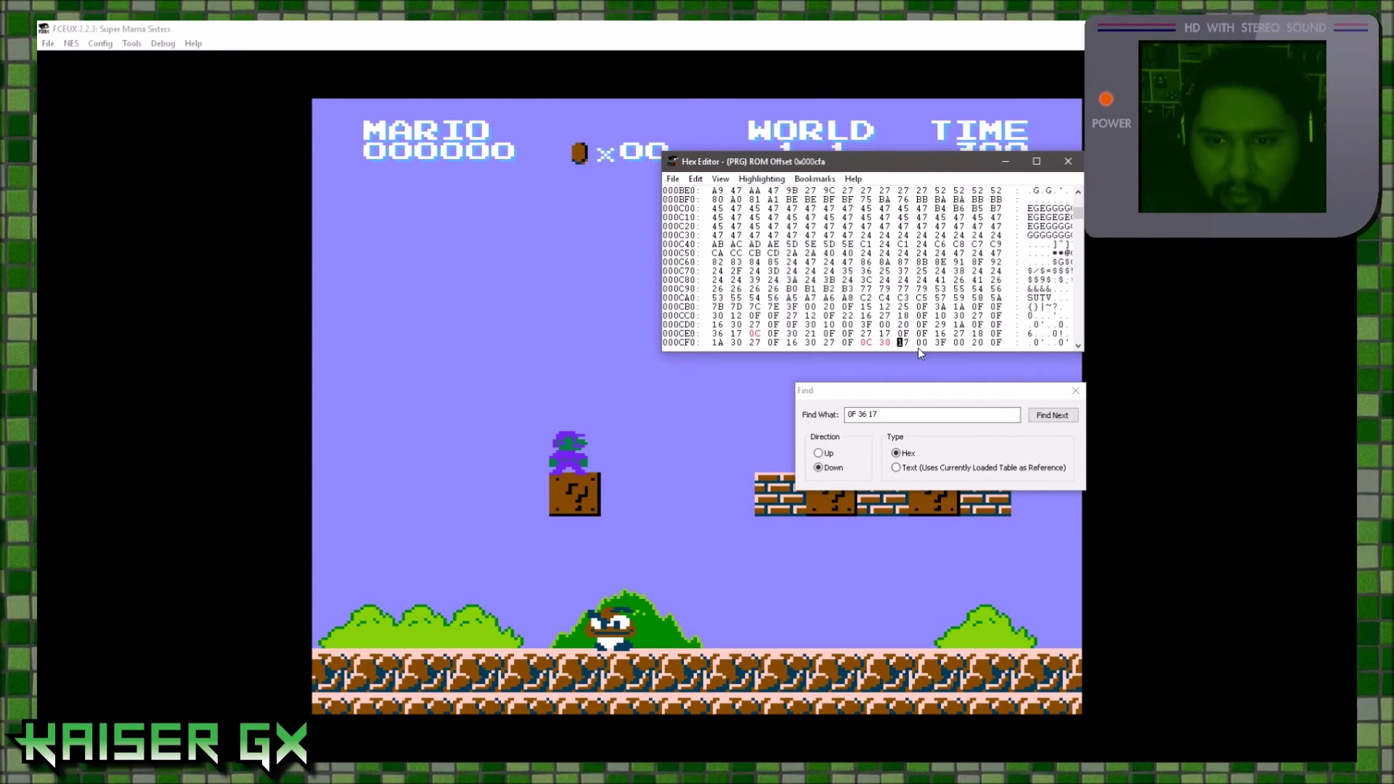
{"action": "left_click", "coordinate": [1038, 421]}
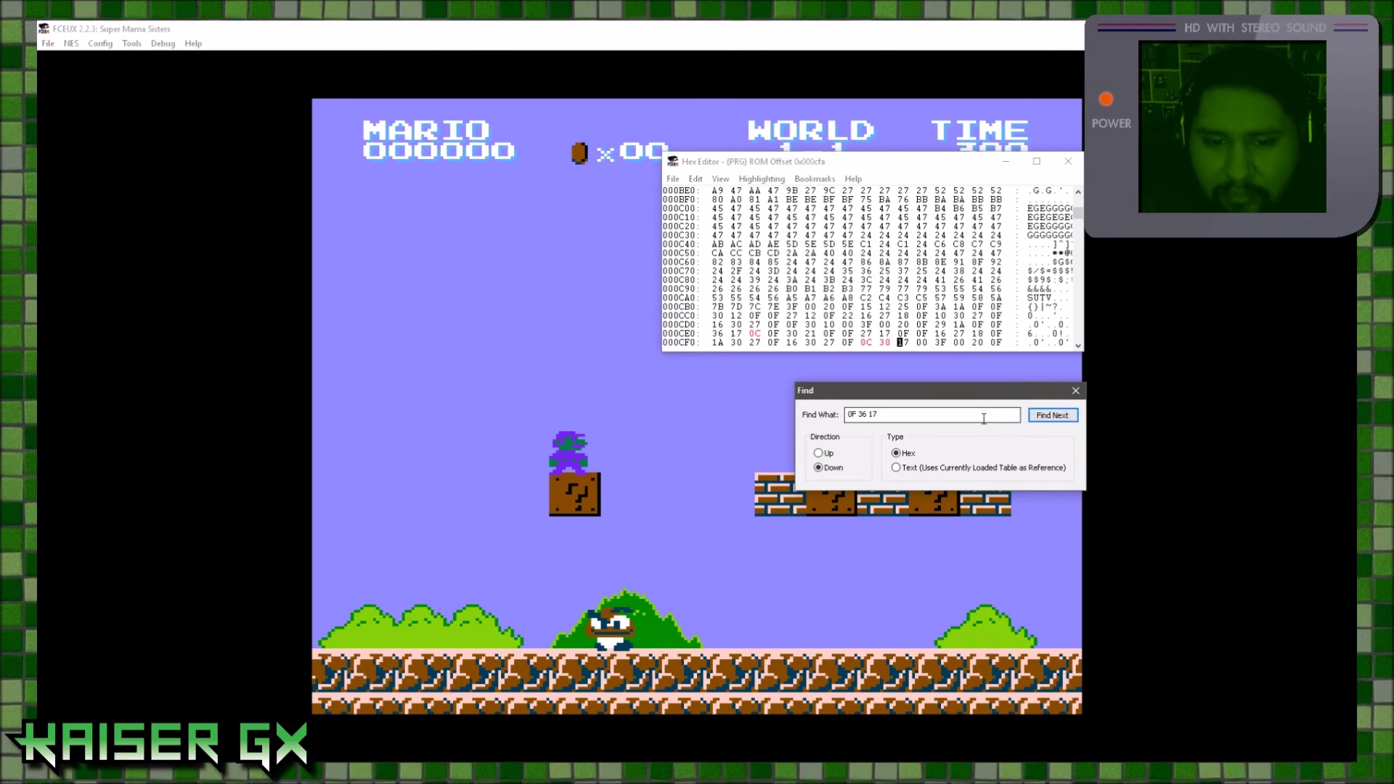
{"action": "left_click", "coordinate": [1053, 416]}
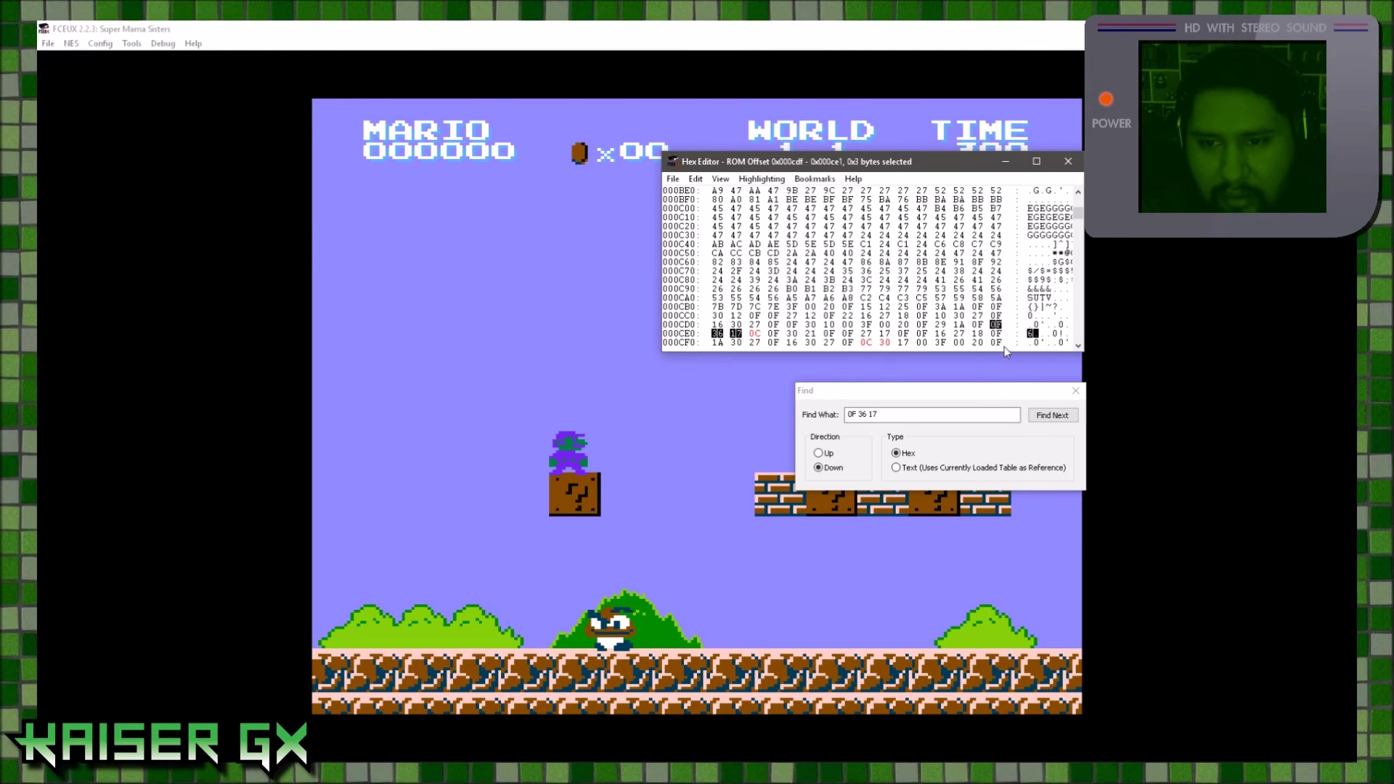
{"action": "left_click", "coordinate": [1041, 418]}
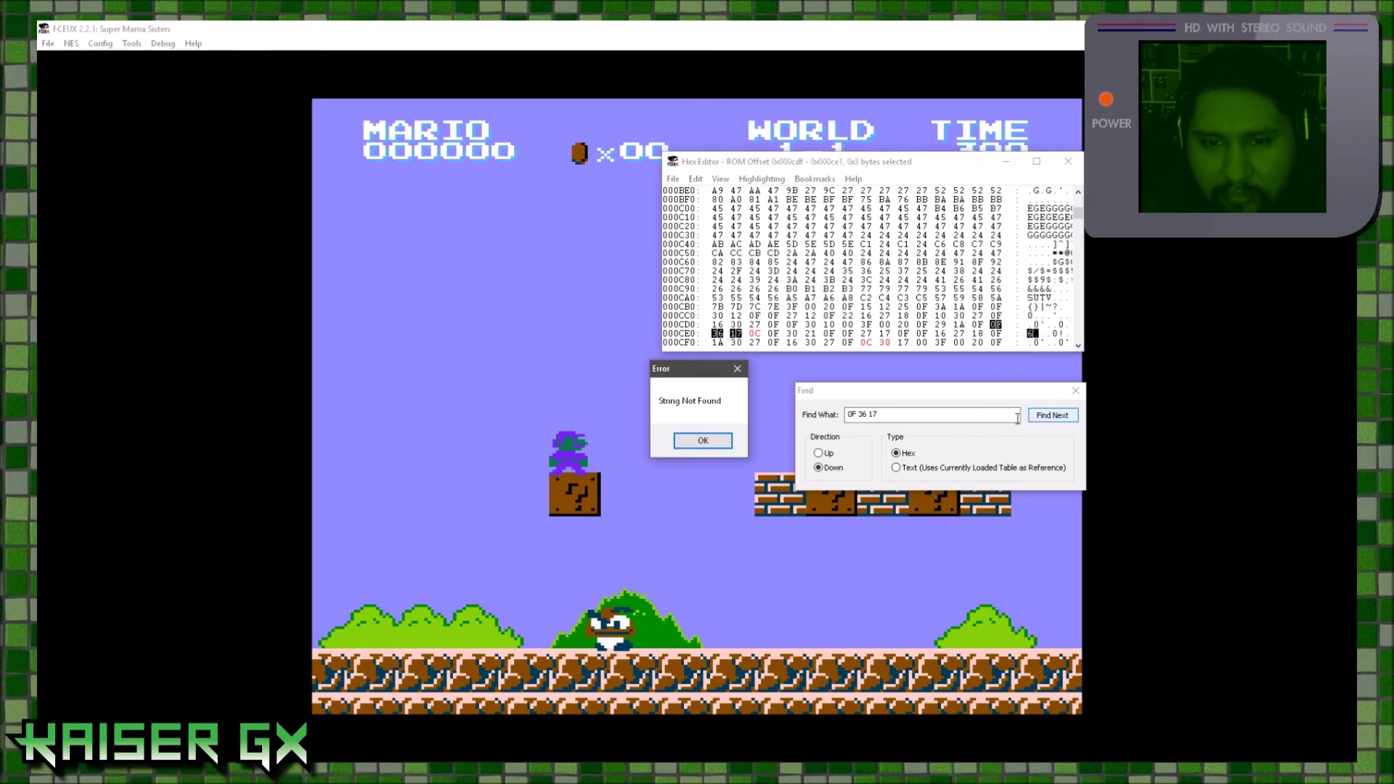
{"action": "left_click", "coordinate": [710, 438]}
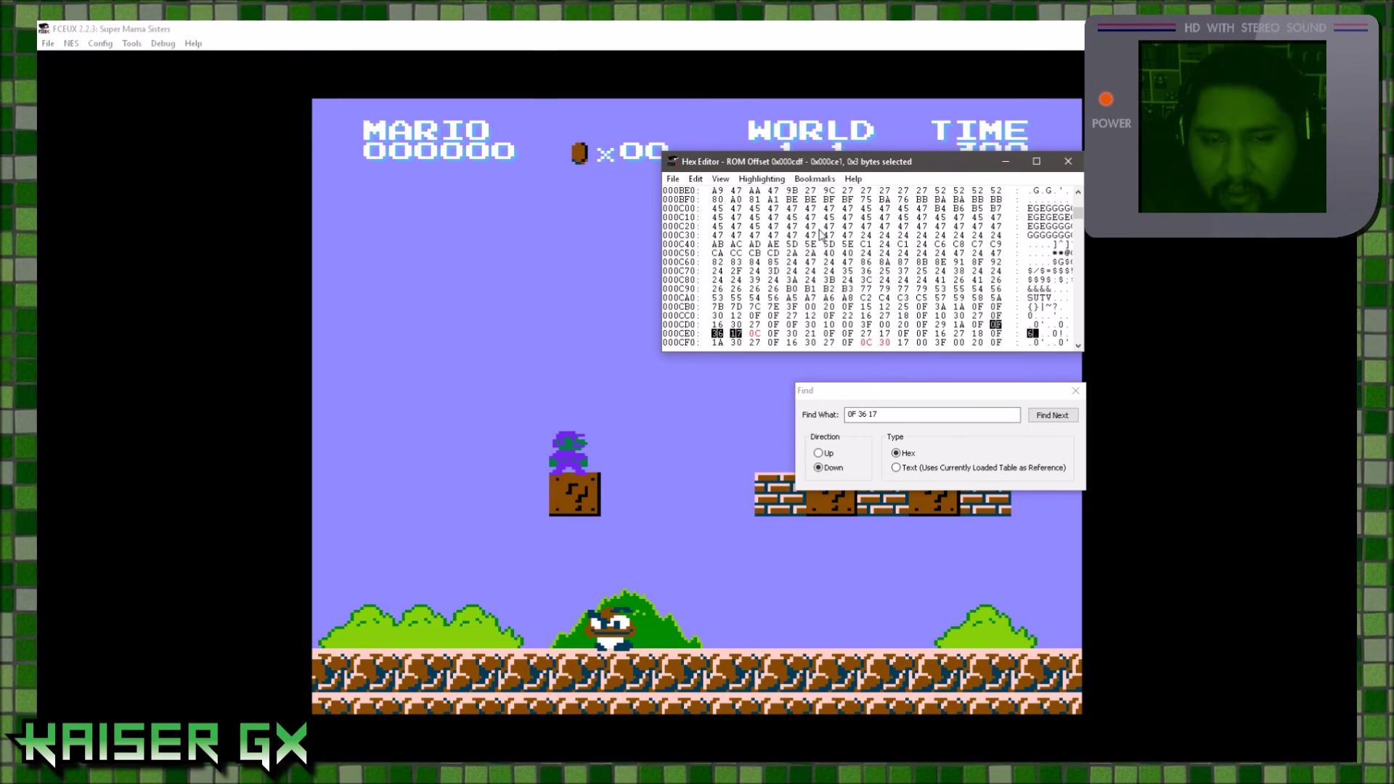
{"action": "left_click", "coordinate": [297, 96]}
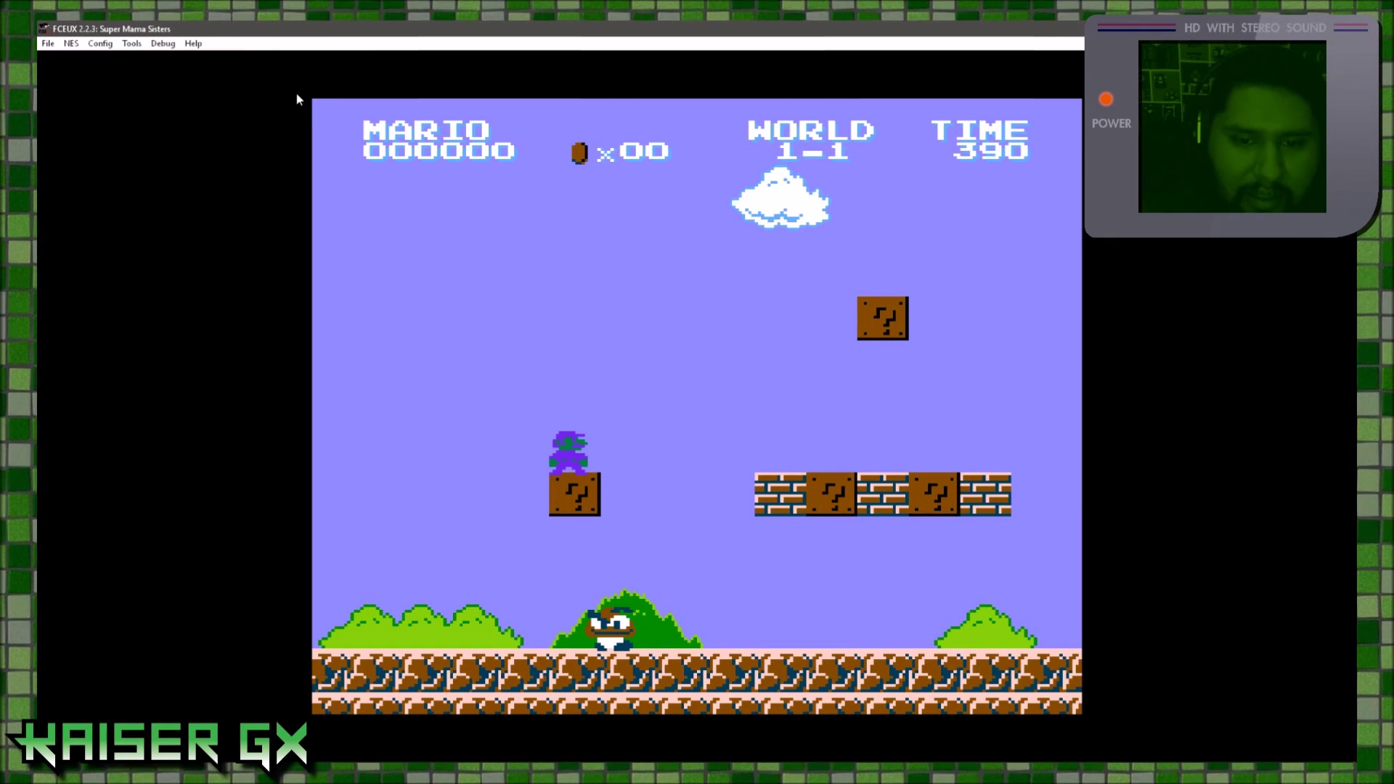
{"action": "left_click", "coordinate": [164, 44]}
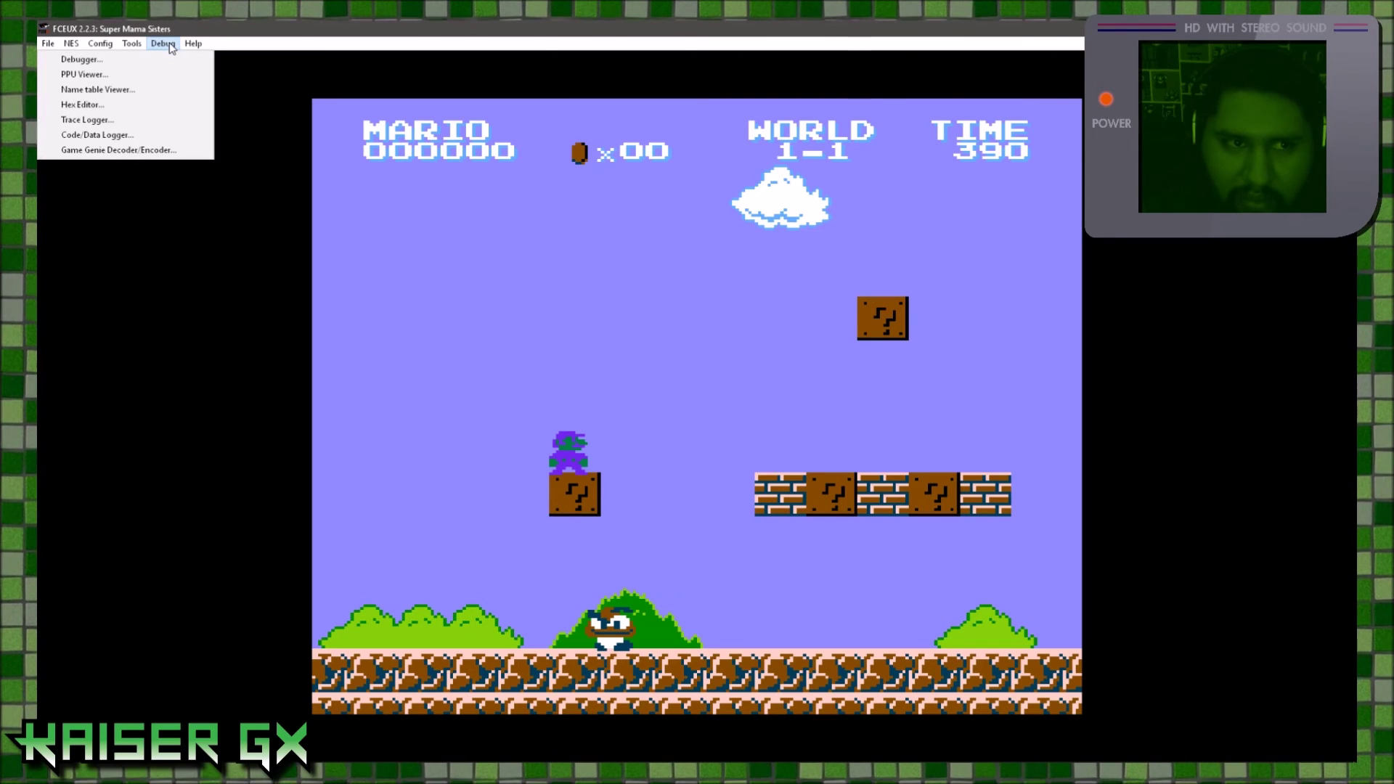
{"action": "left_click", "coordinate": [167, 226]}
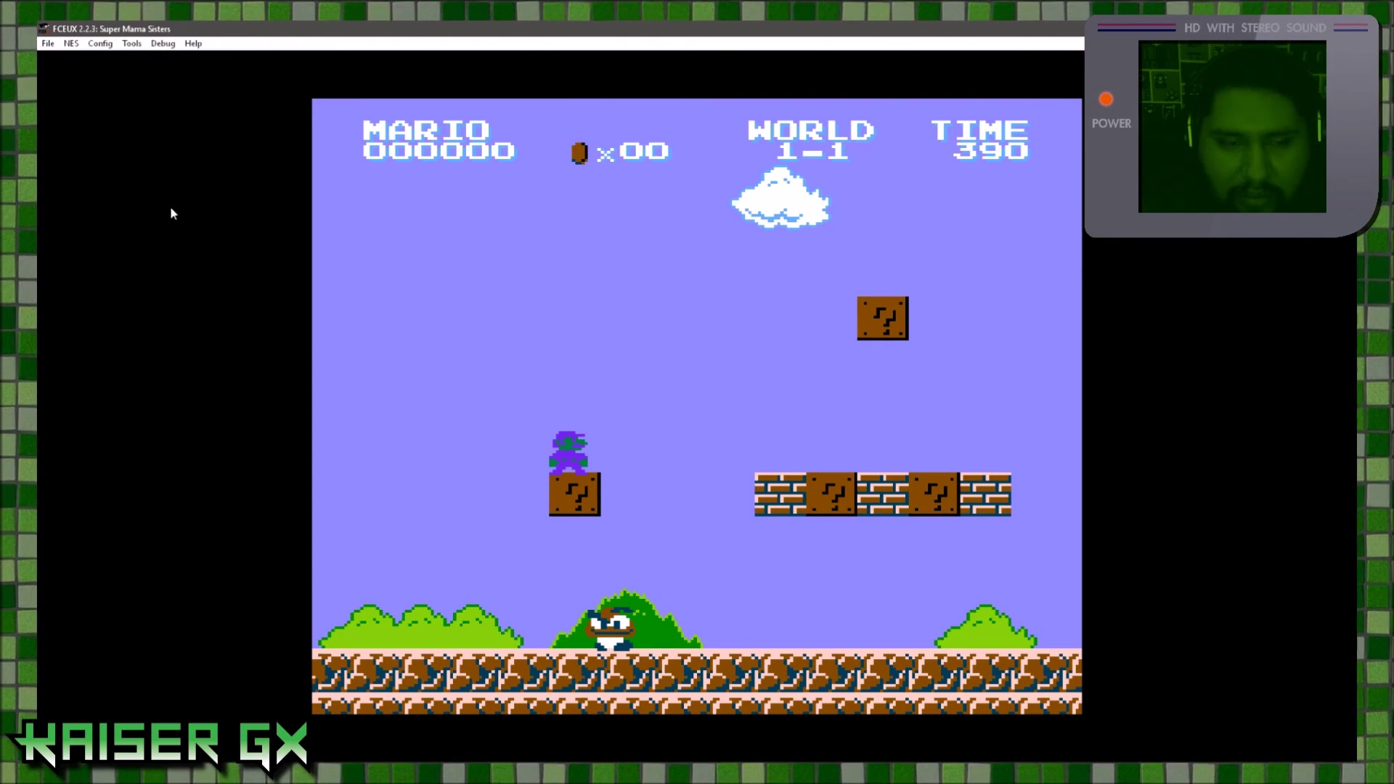
{"action": "left_click", "coordinate": [70, 45]}
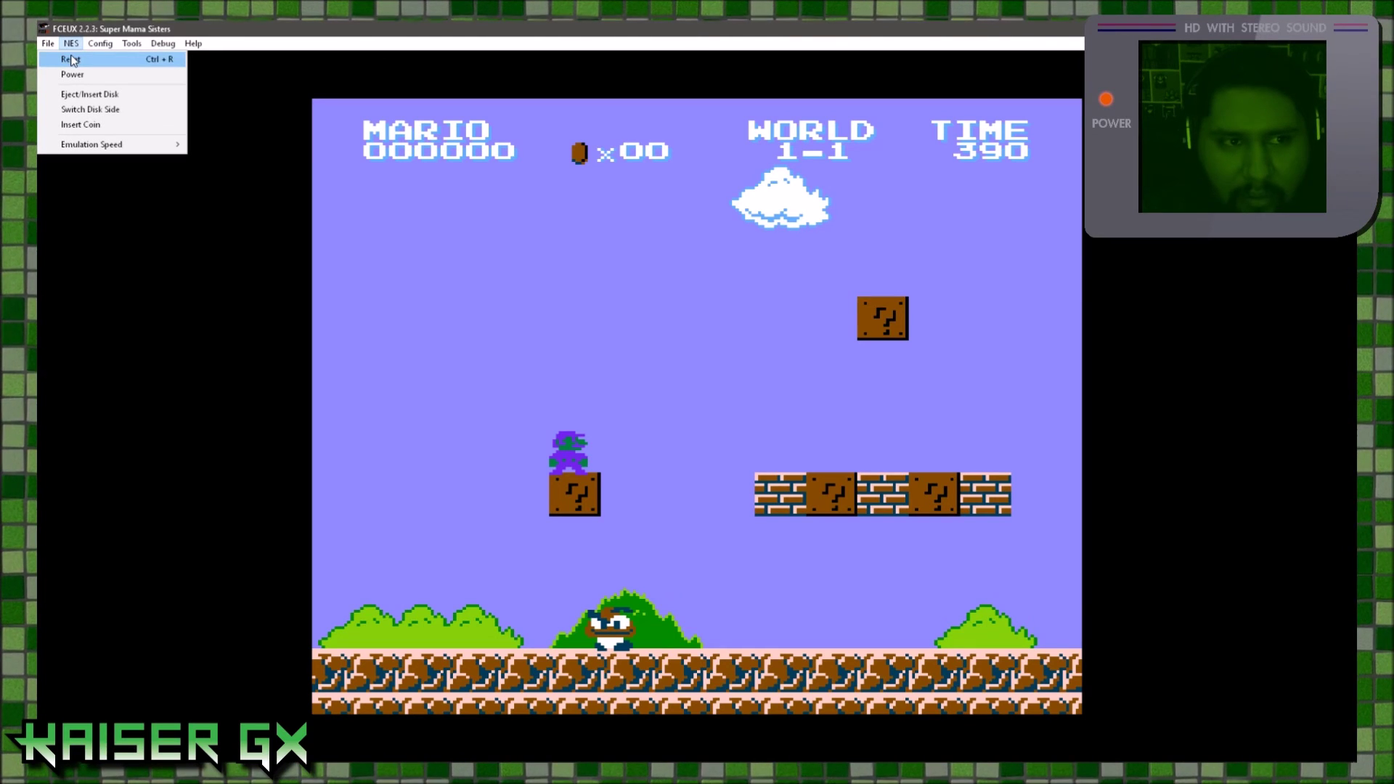
{"action": "left_click", "coordinate": [181, 187]}
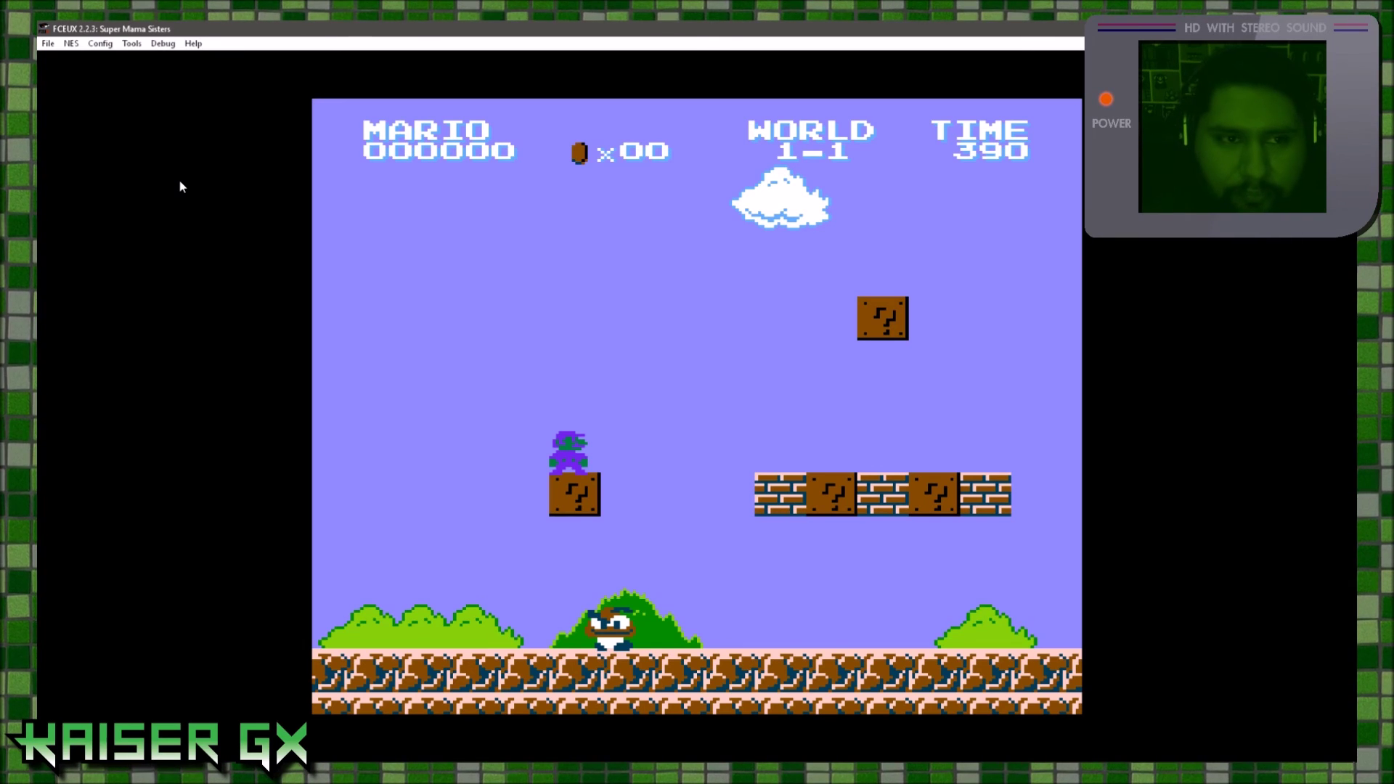
{"action": "left_click", "coordinate": [71, 44]}
{"action": "mouse_move", "coordinate": [163, 46]}
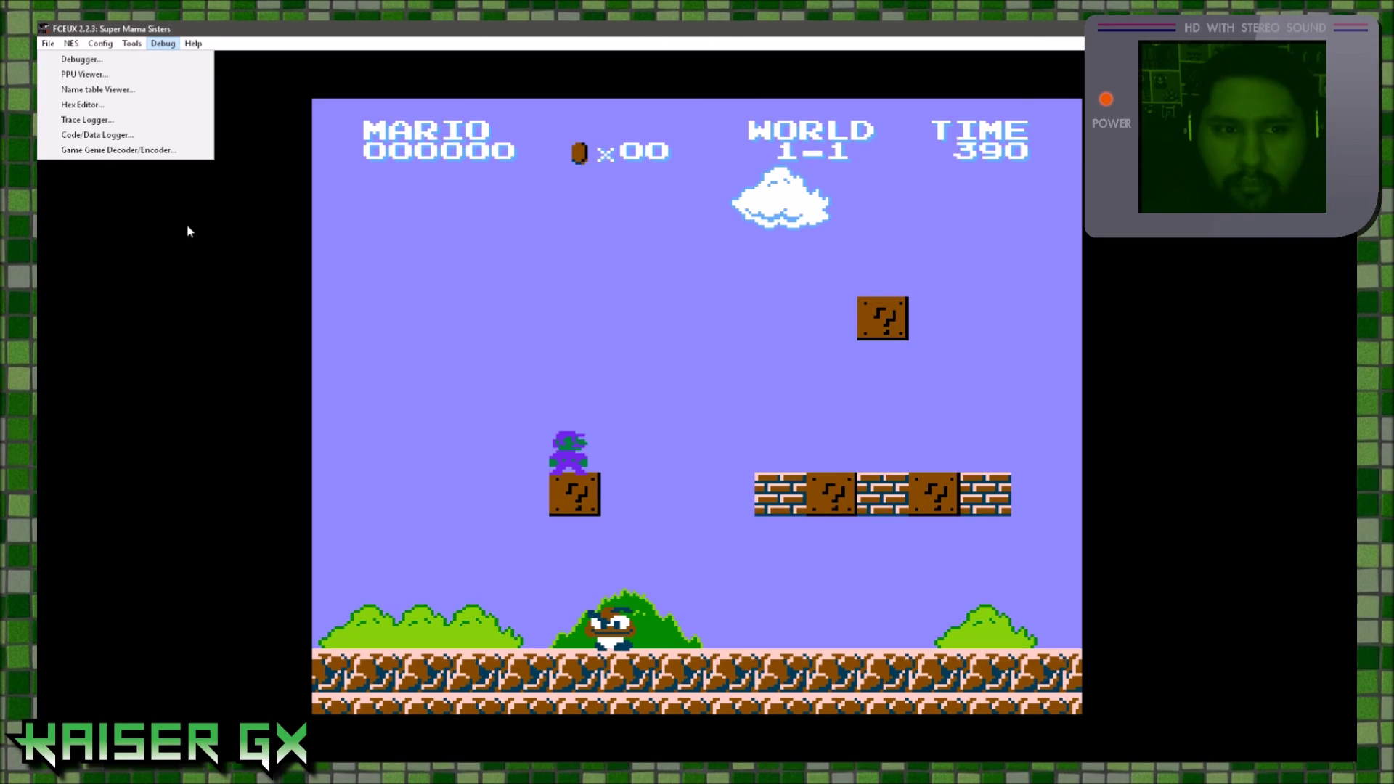
{"action": "mouse_move", "coordinate": [51, 48]}
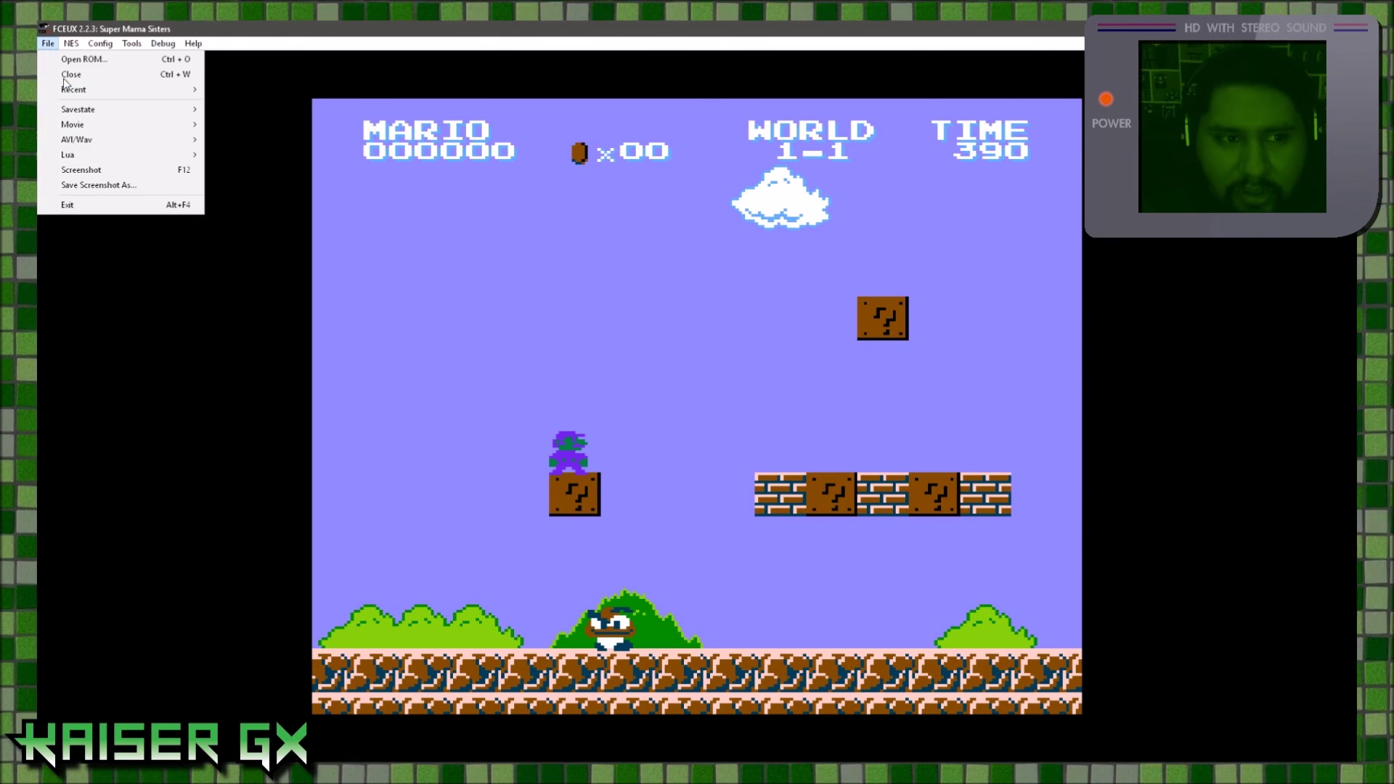